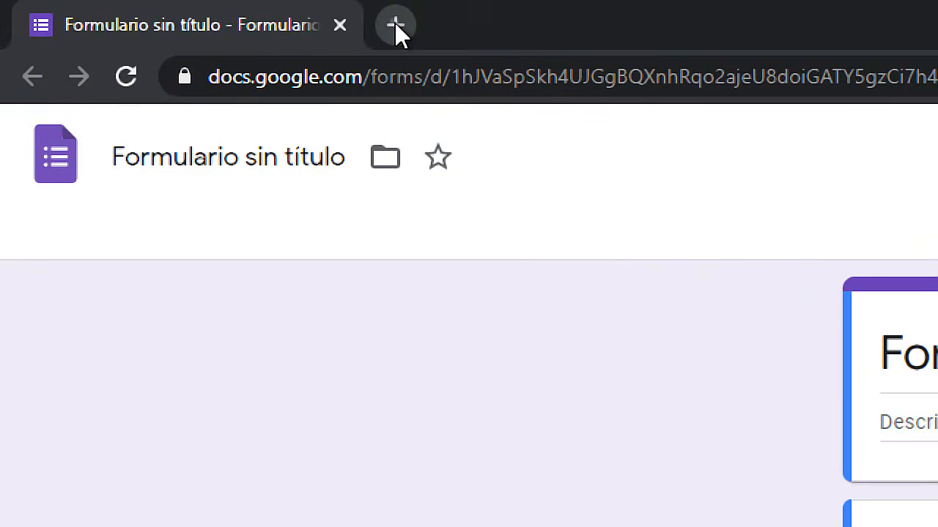
- Load google.com/drive/ in a new Chrome tab and enter the Drive file list
click(395, 23)
text(google)
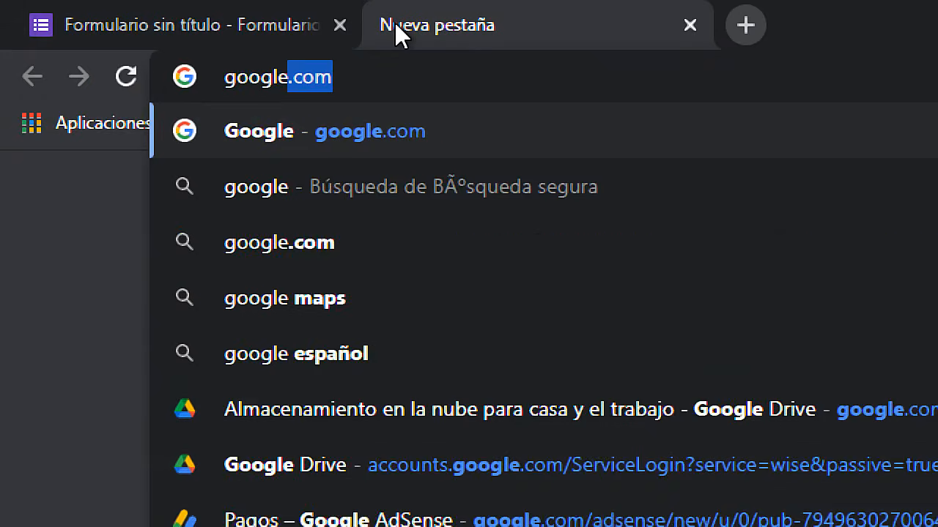
text(.com/drive)
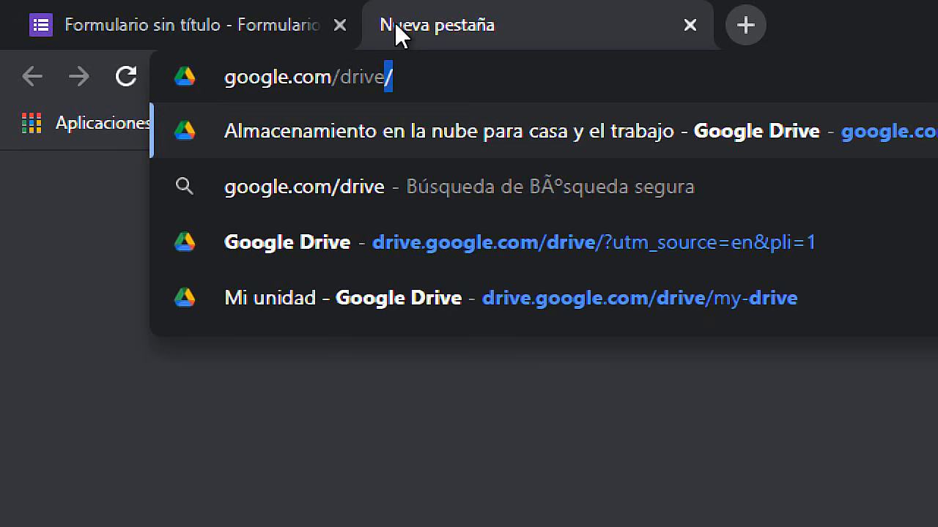
text(/)
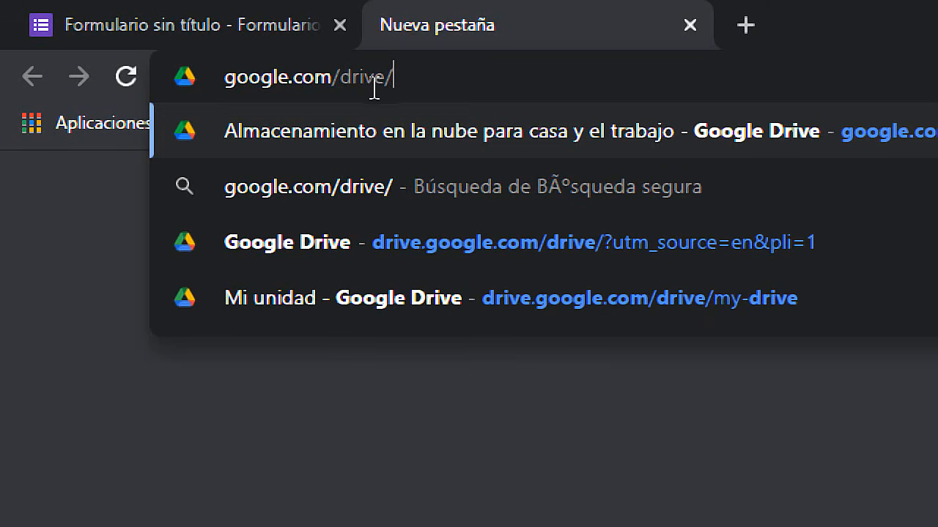
drag(340, 77, 376, 77)
click(423, 73)
key(Return)
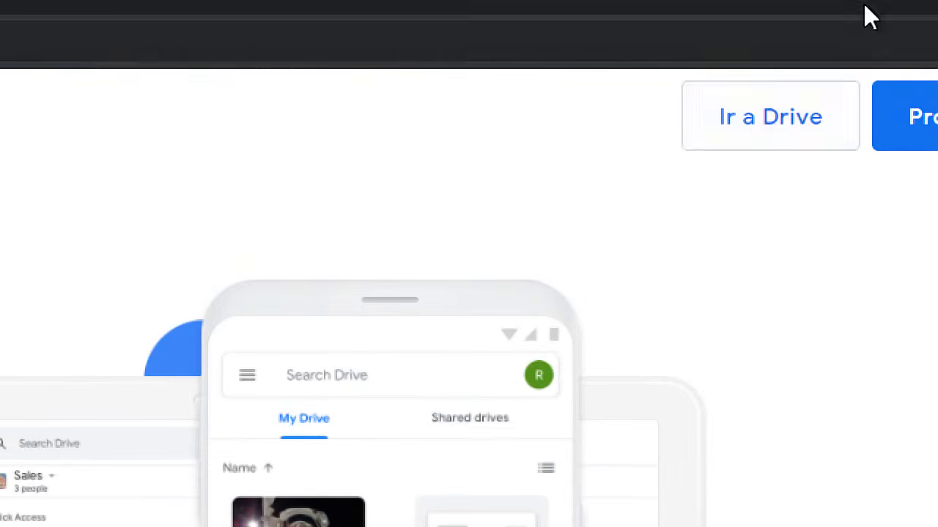
click(784, 147)
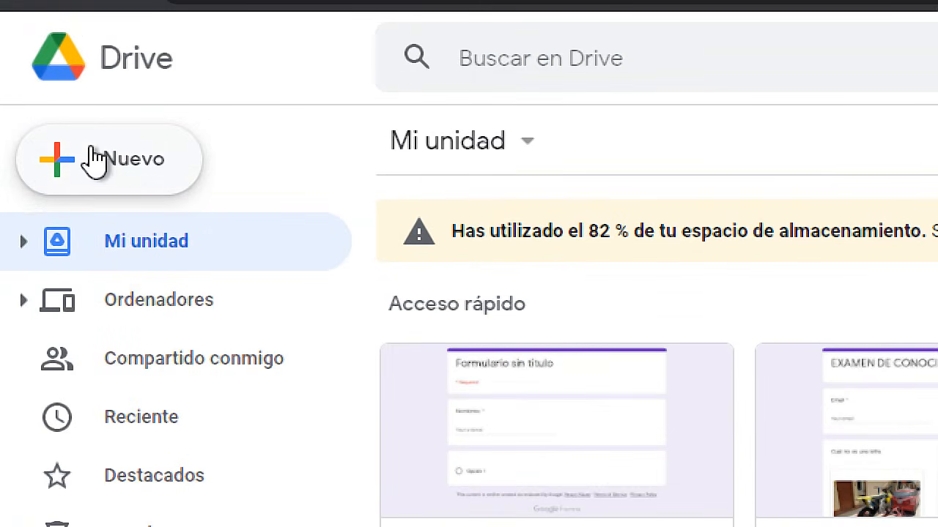
- Create a blank Google Form from Drive's Nuevo menu
click(71, 170)
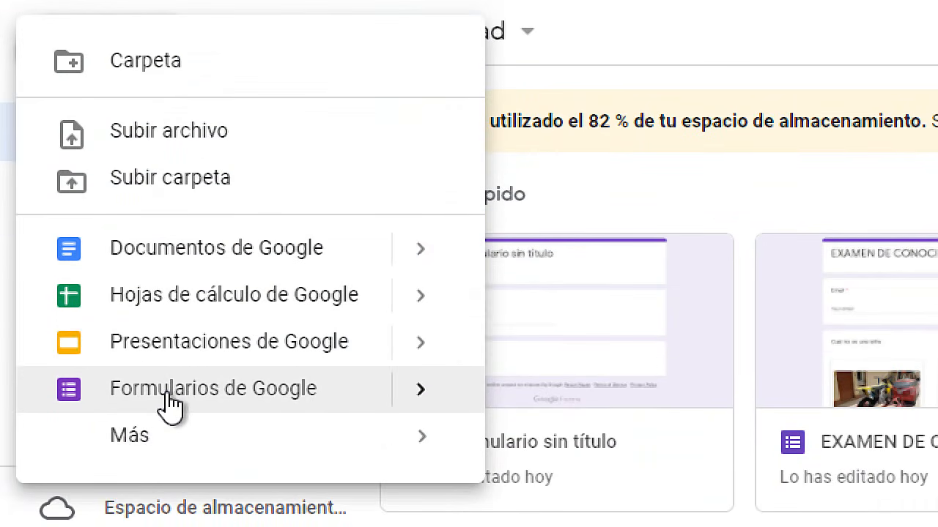
click(167, 393)
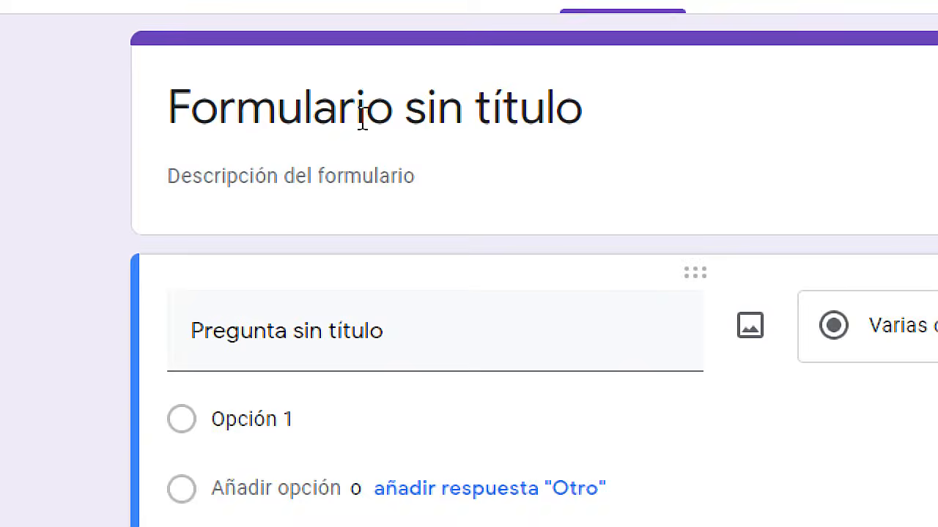
- Title the form 'EXAMEN EL TÍO TECH' with description 'Resuelve este examen en menos de 10 min'
triple_click(358, 120)
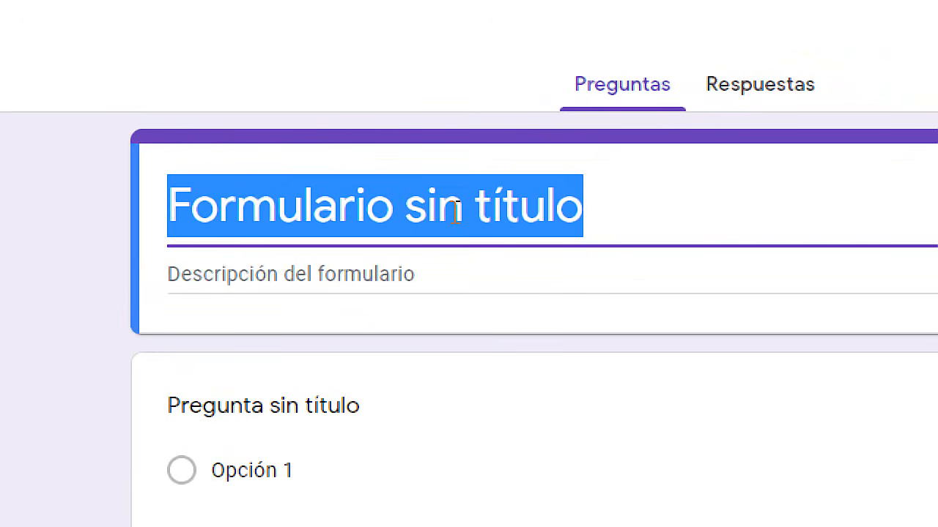
text(EXAMEN EL T)
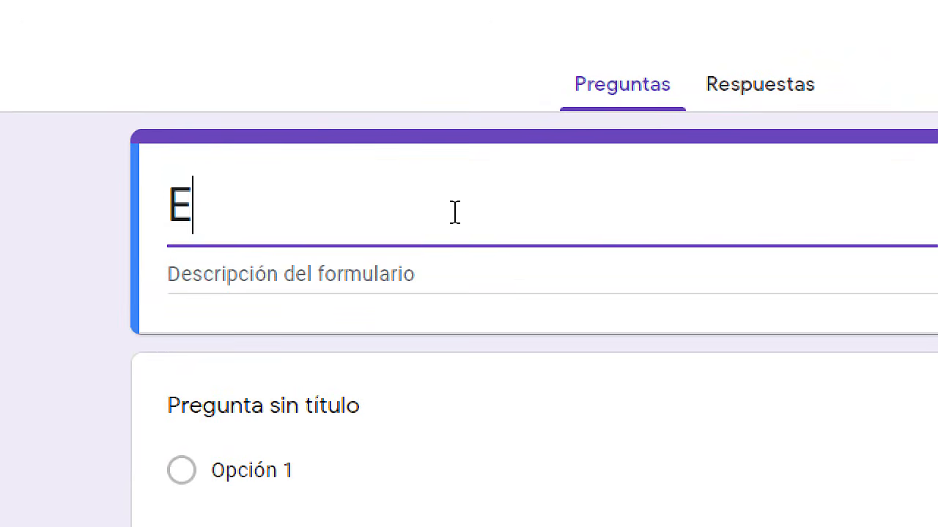
text(ÍO TECH)
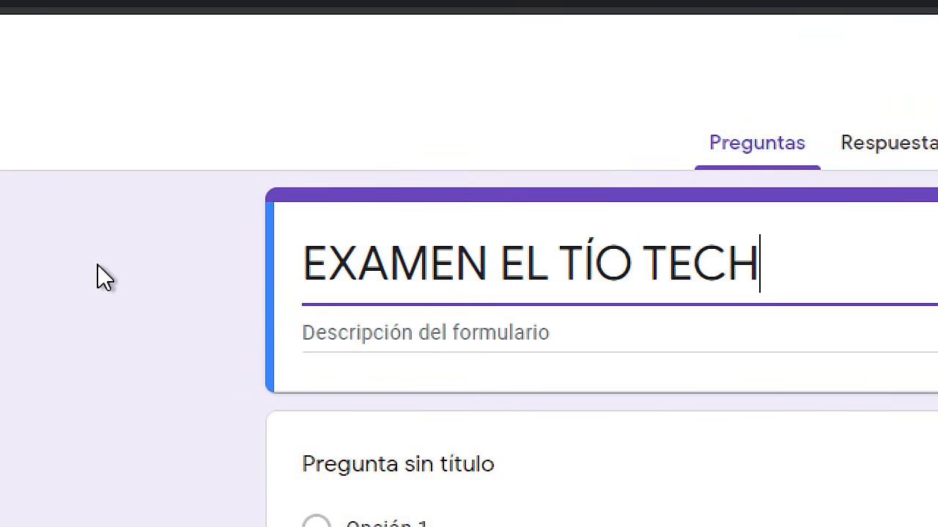
click(405, 334)
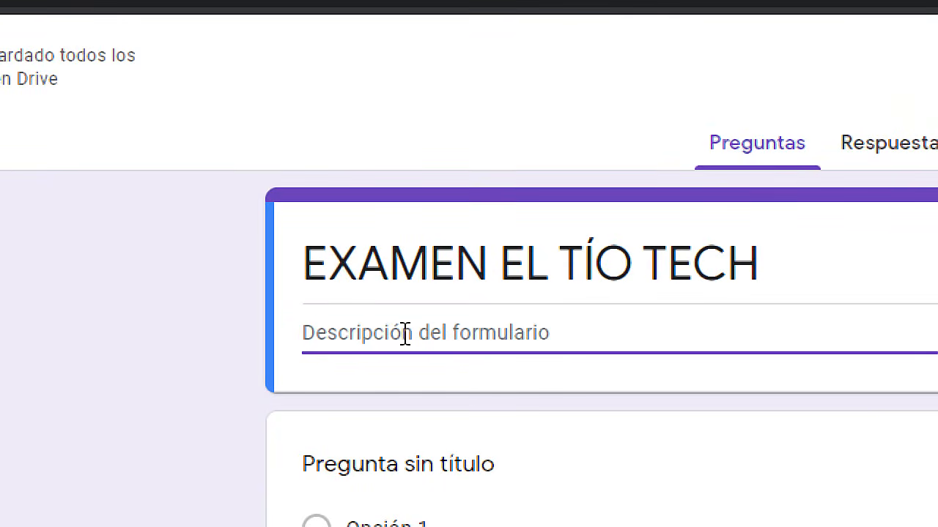
text(RTes)
key(BackSpace)
key(BackSpace)
key(BackSpace)
text(es)
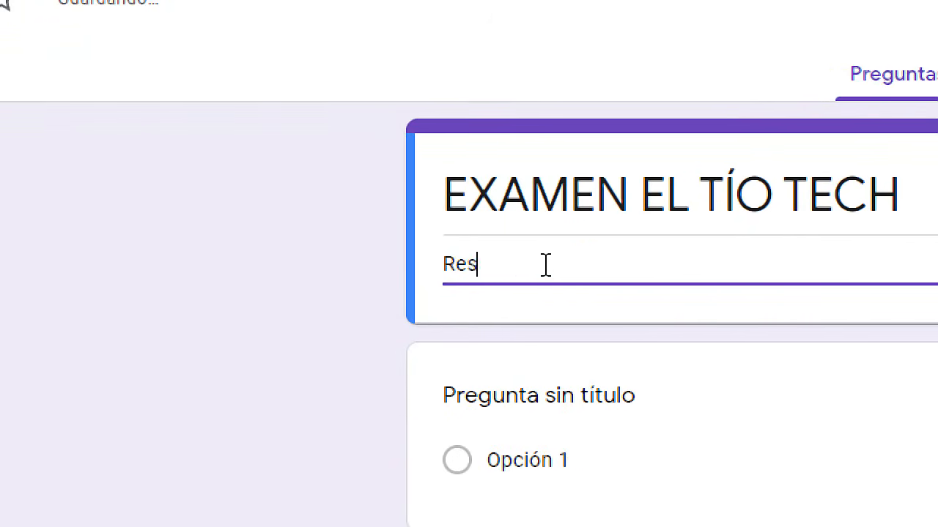
text(uelve este ex)
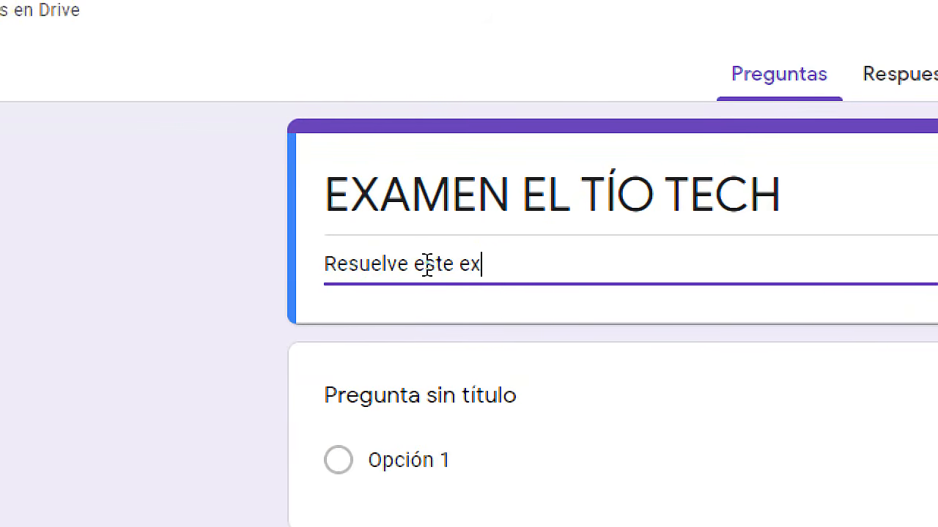
text(amen en menos de )
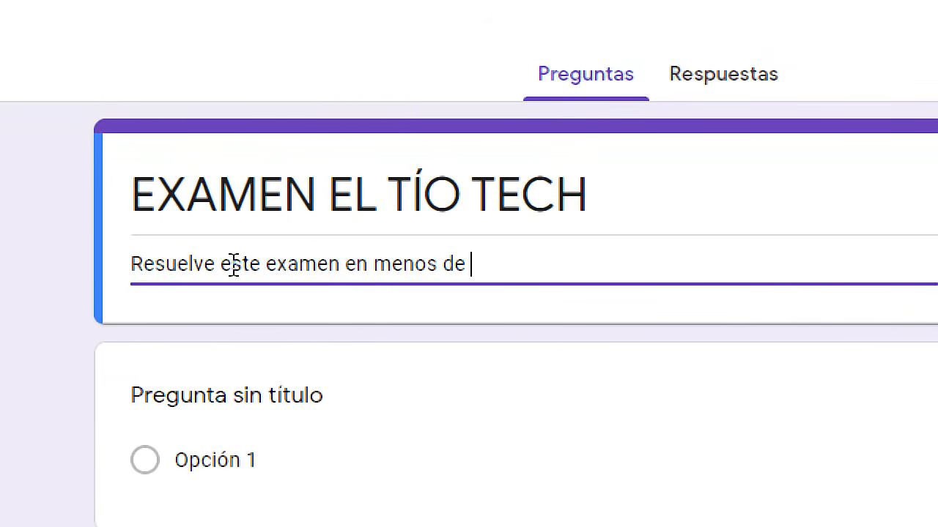
text(10 min)
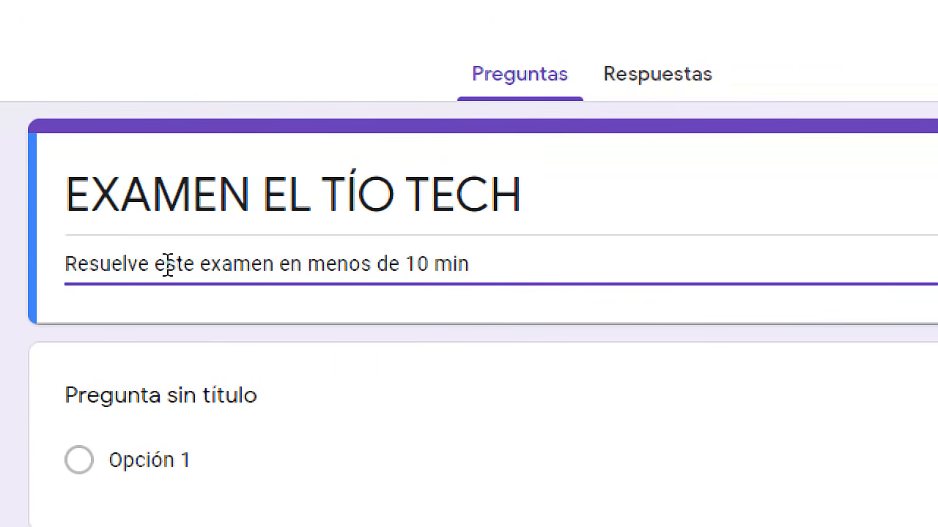
drag(505, 266, 68, 272)
click(119, 278)
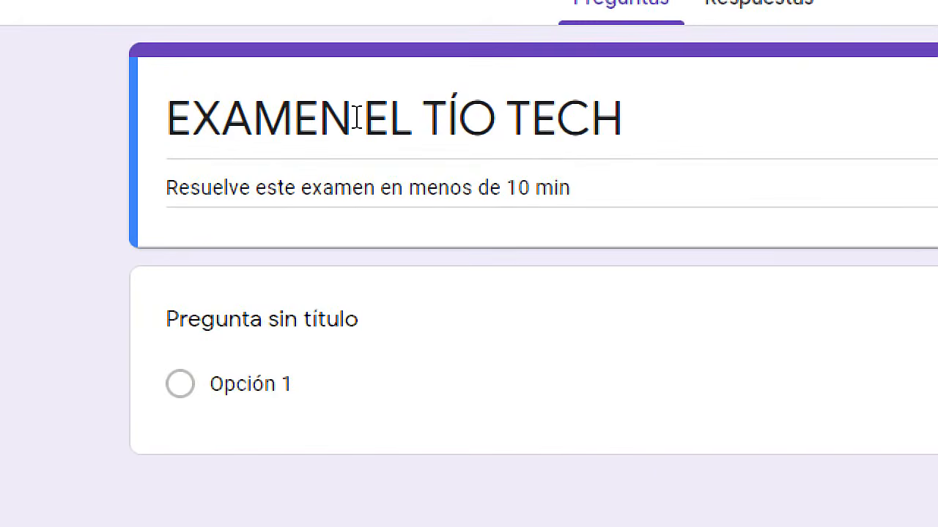
triple_click(321, 138)
click(463, 174)
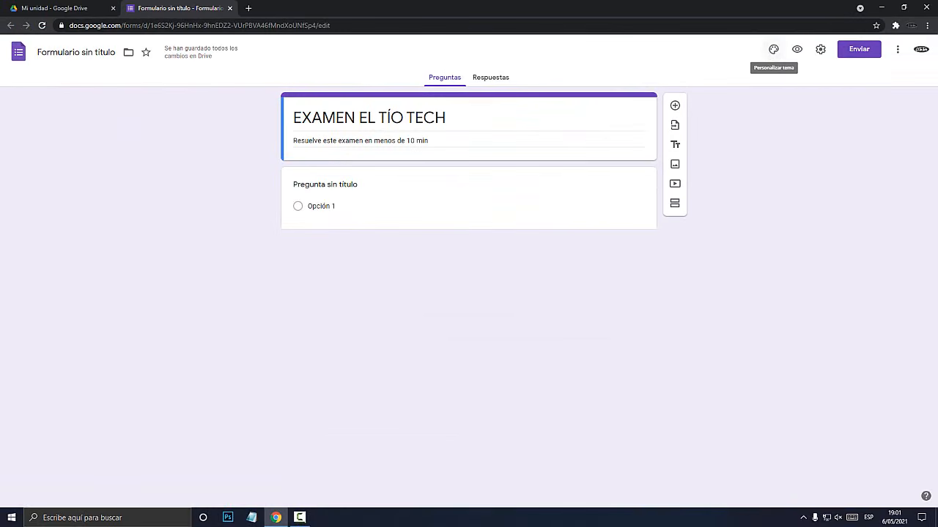
- Open the header image chooser and browse to the Trabajo y escuela themes
click(545, 153)
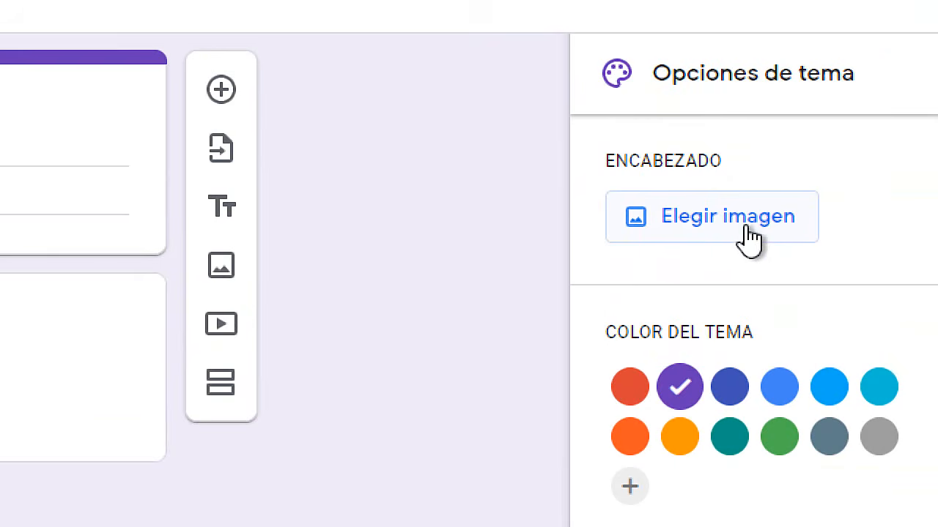
click(745, 235)
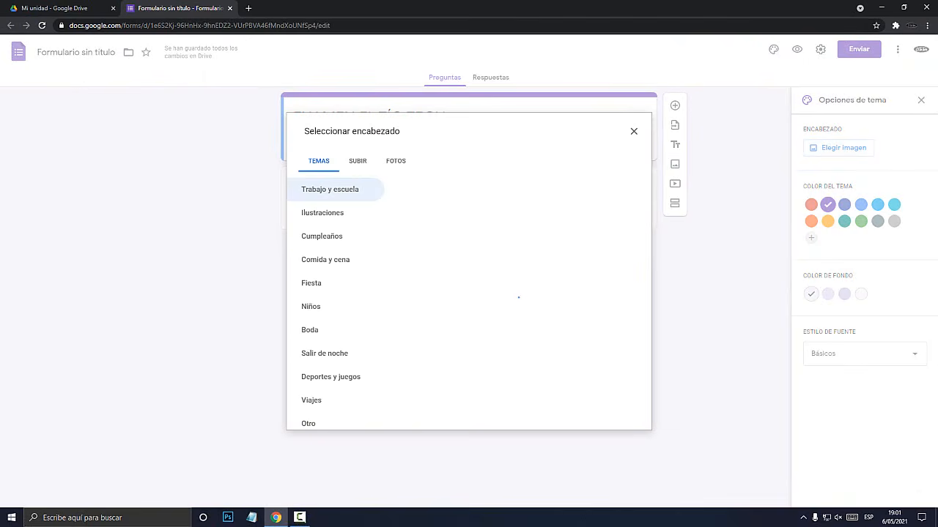
scroll(515, 304, down, 8)
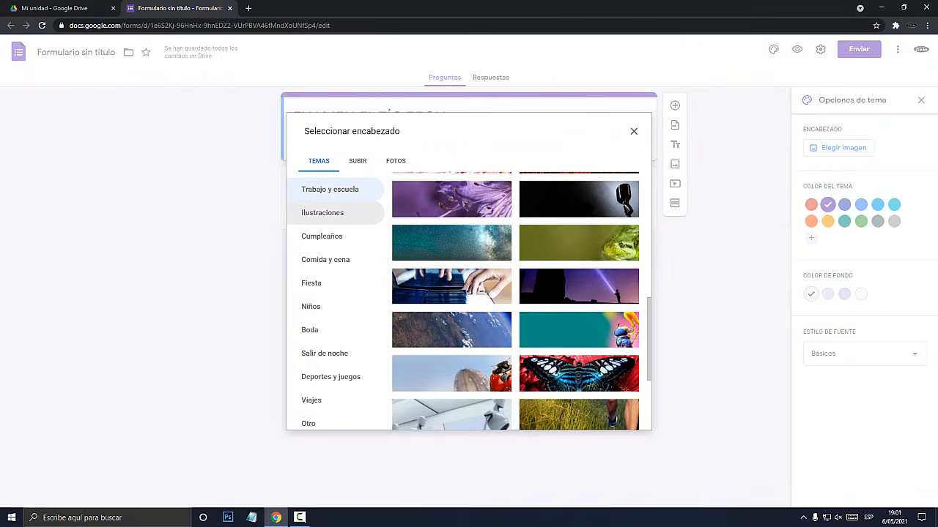
click(322, 214)
scroll(515, 302, down, 10)
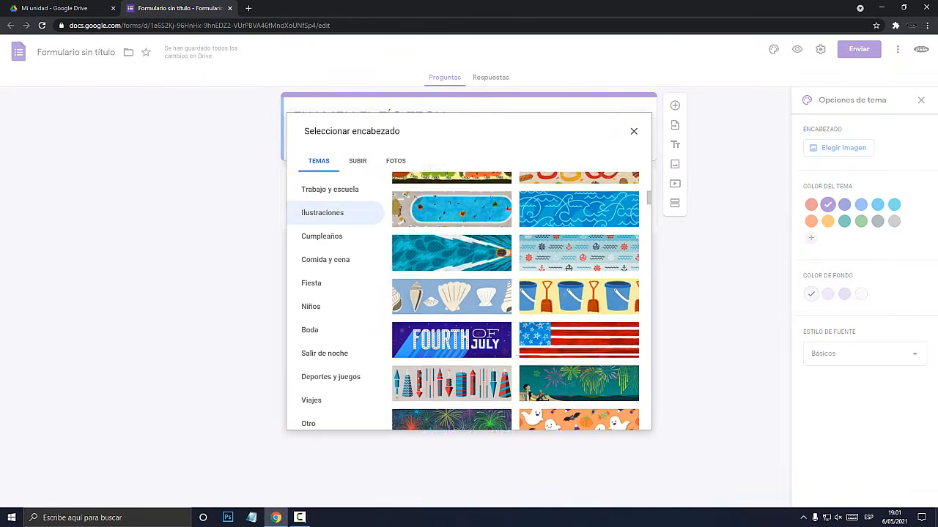
scroll(515, 301, down, 2)
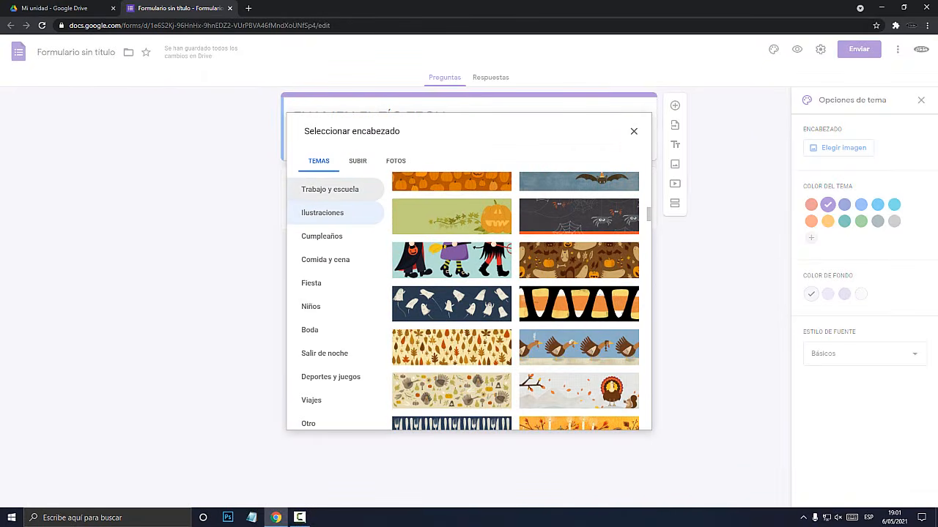
click(330, 189)
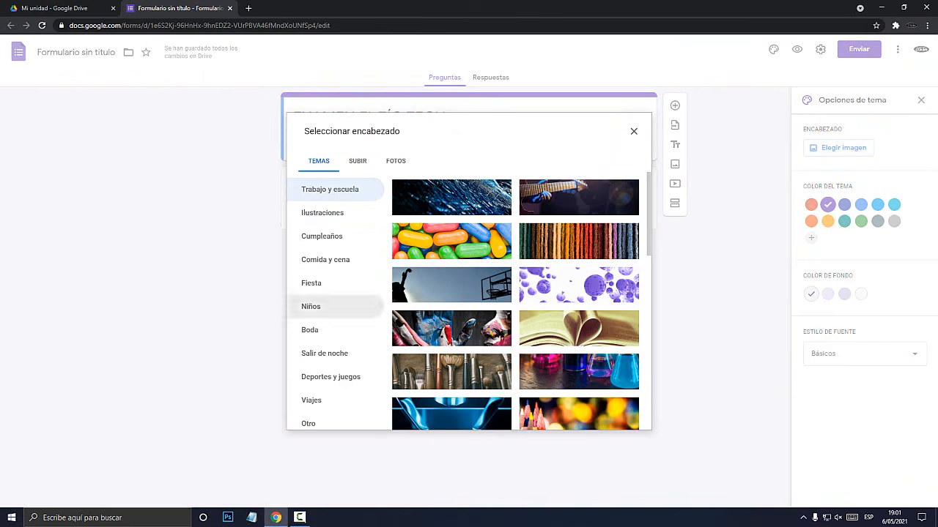
key(super+plus)
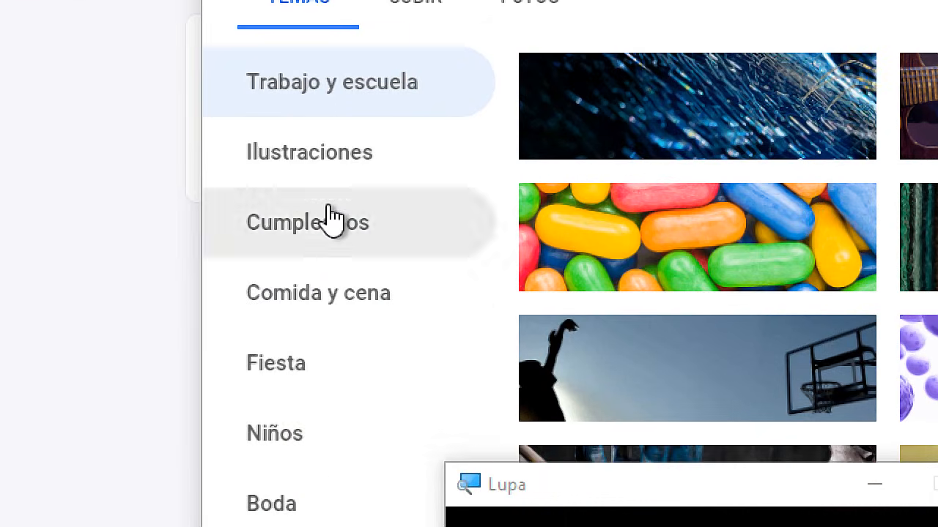
key(super+Escape)
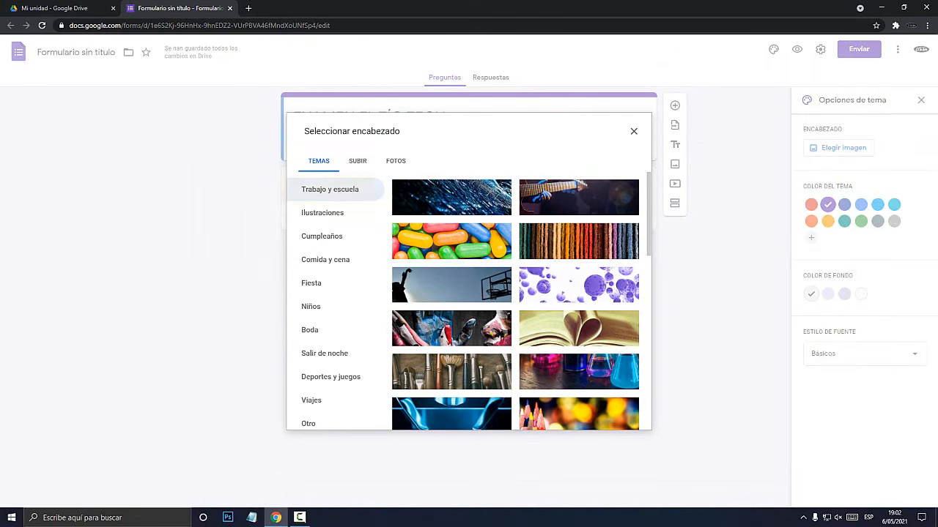
key(super+plus)
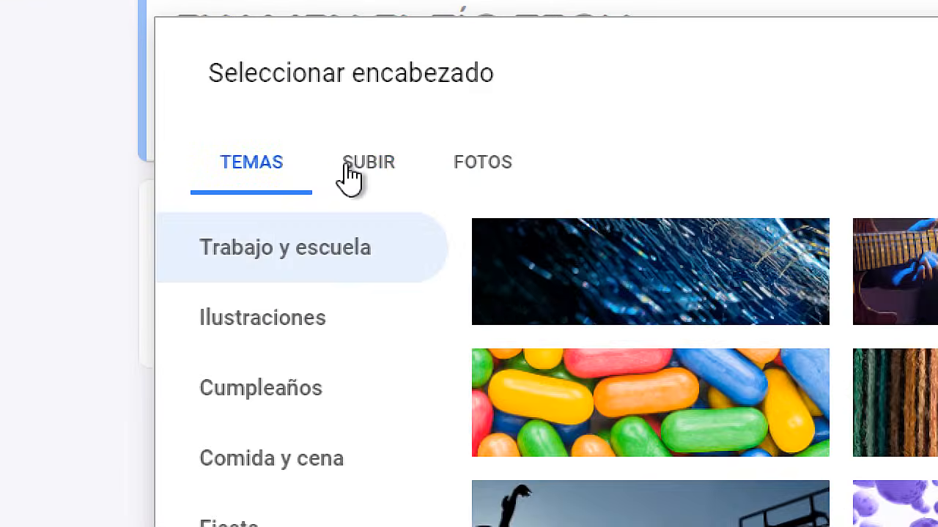
- Check the upload and personal-photos header options, then return to the themed images
click(357, 161)
key(super+Escape)
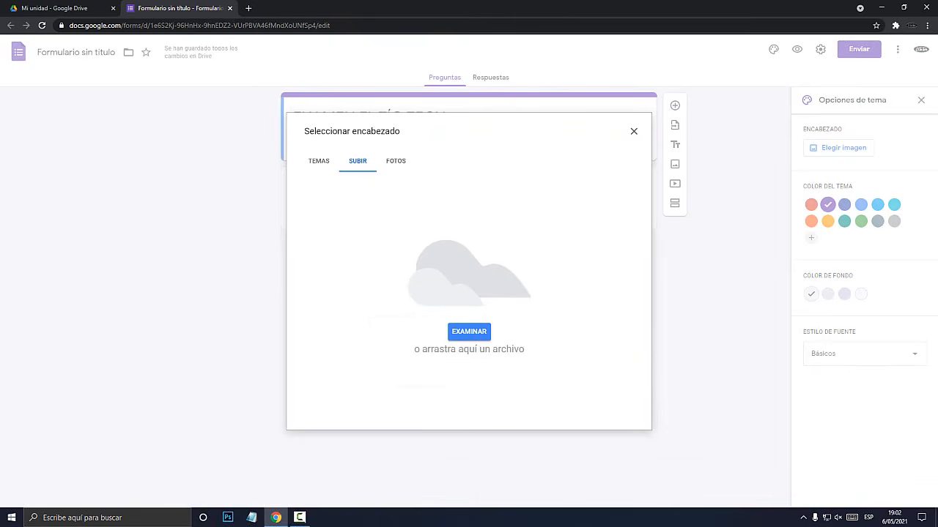
key(super+plus)
click(399, 164)
key(super+Escape)
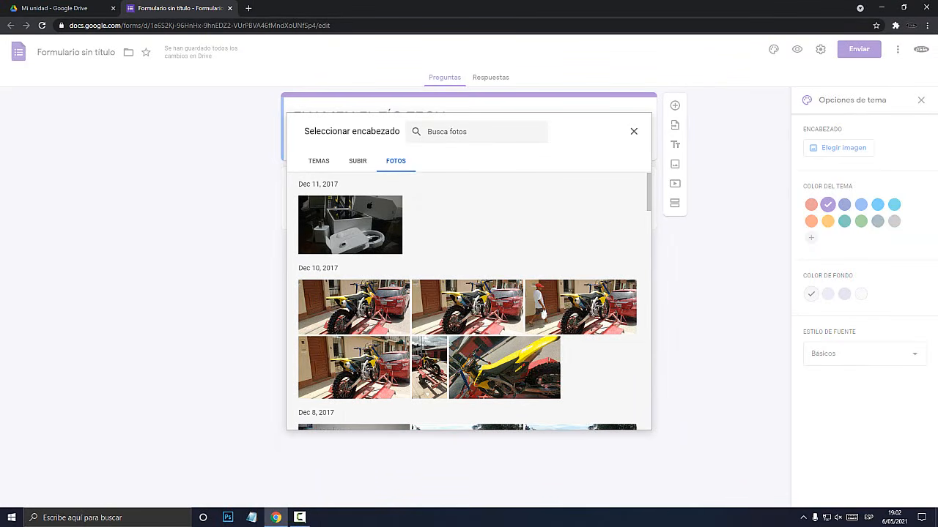
click(319, 162)
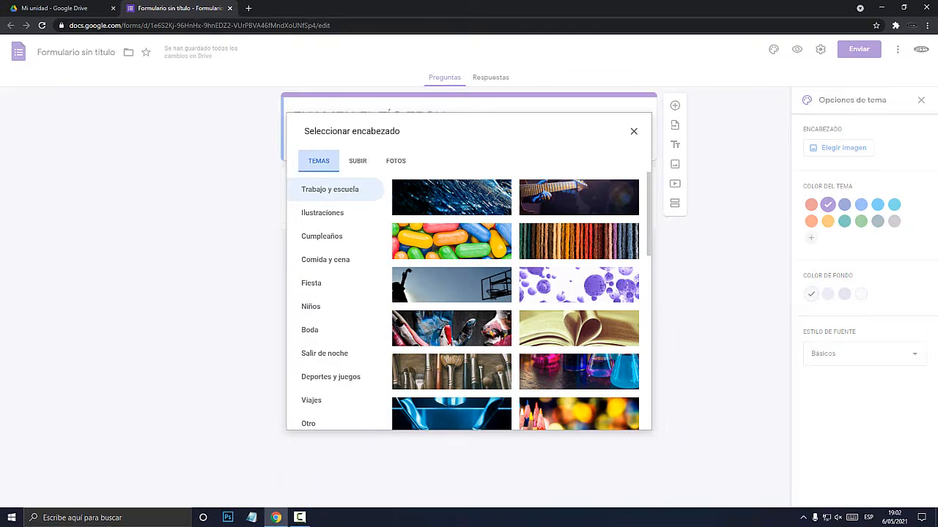
- Insert the notepad, pens and coffee-cup illustration as the form header
scroll(515, 304, down, 15)
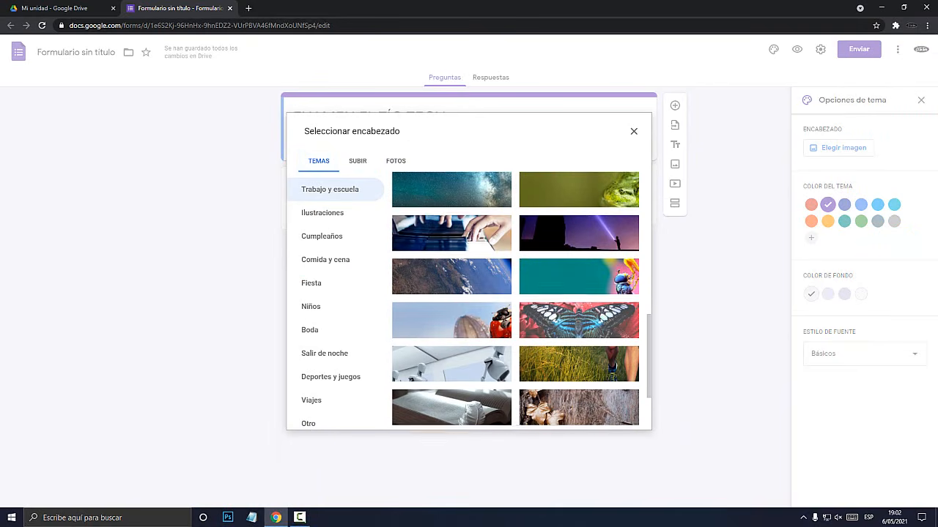
scroll(515, 304, down, 3)
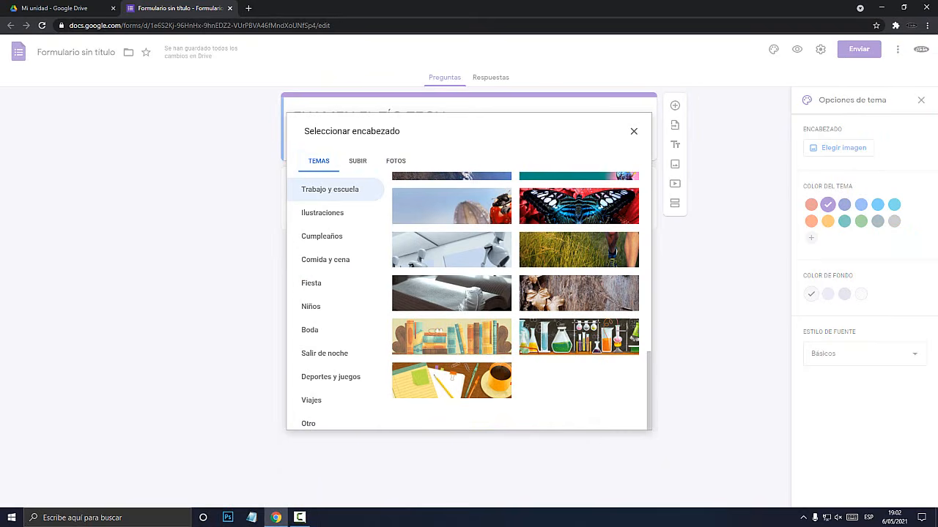
click(451, 337)
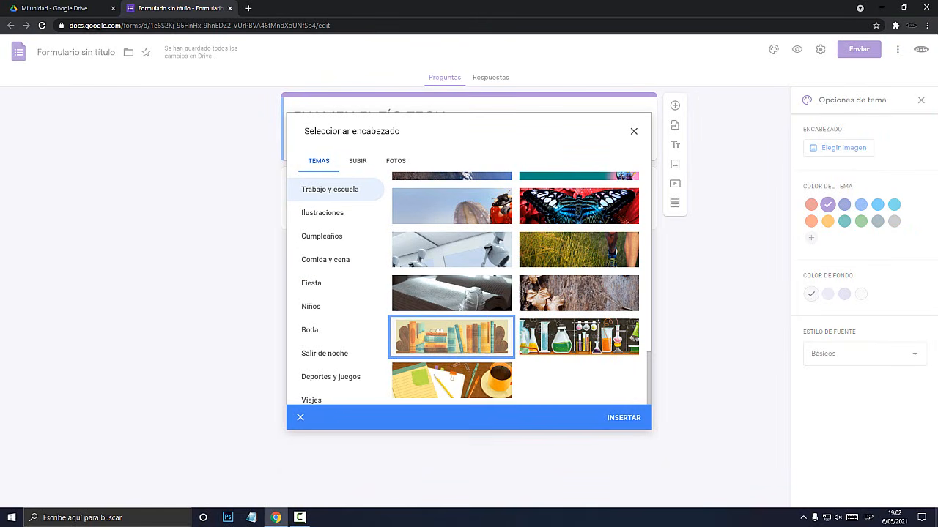
key(super+plus)
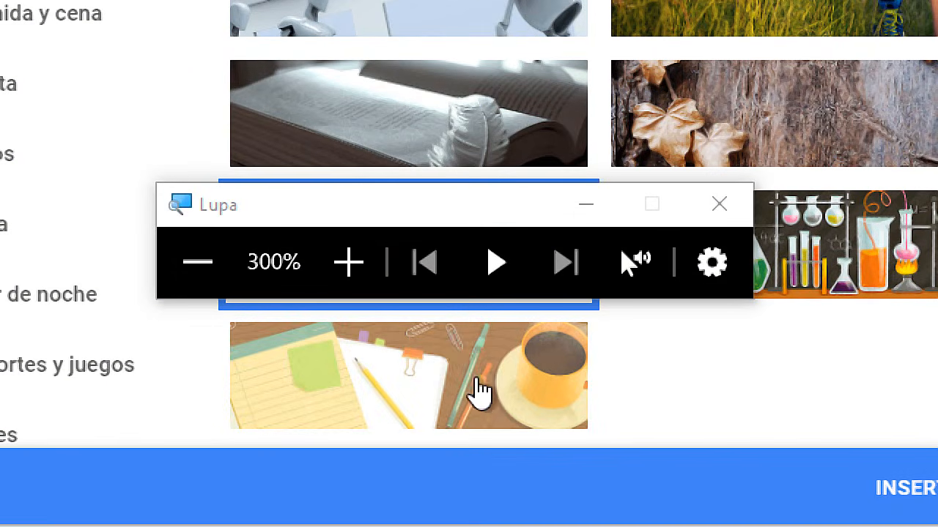
click(467, 383)
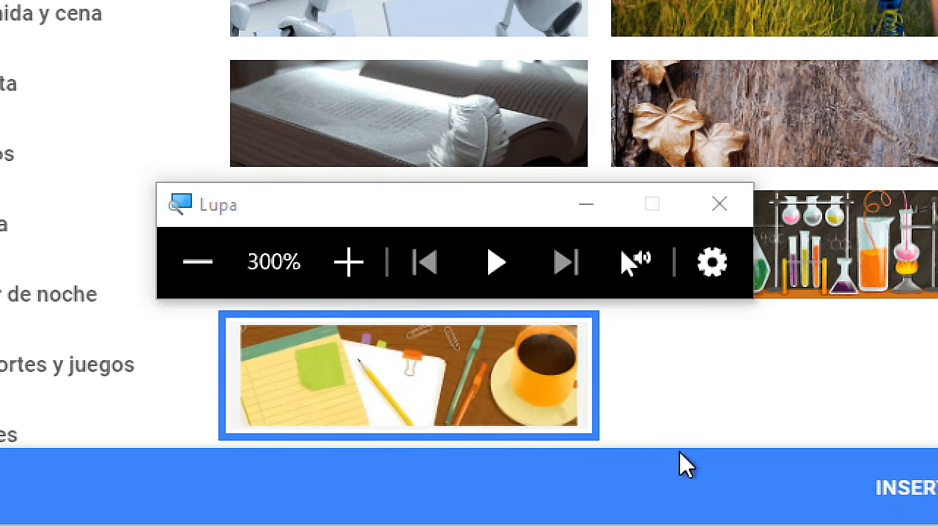
key(super+Escape)
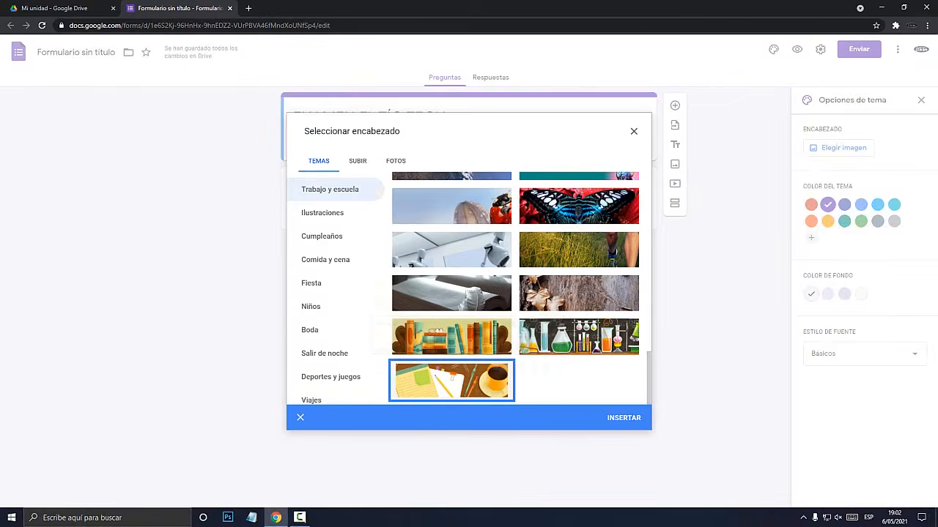
click(765, 442)
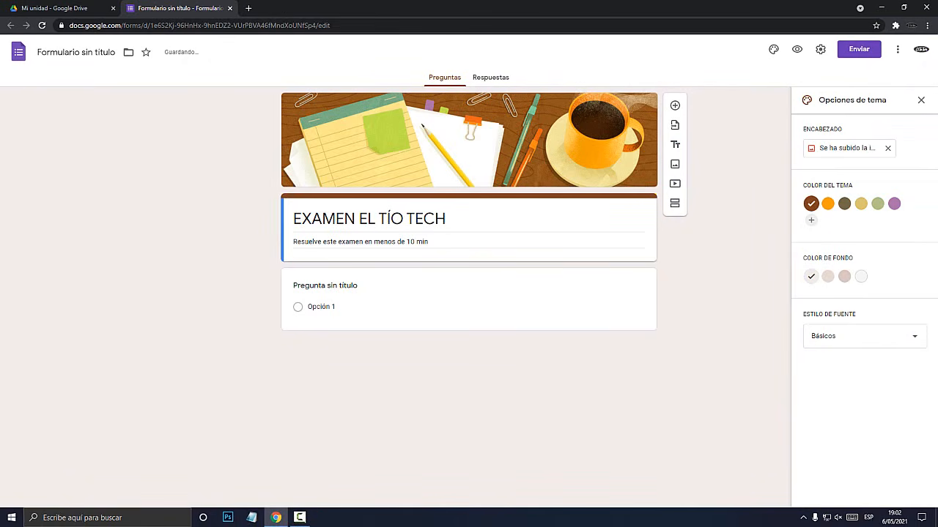
- Try several theme colours and settle on brown
key(super+plus)
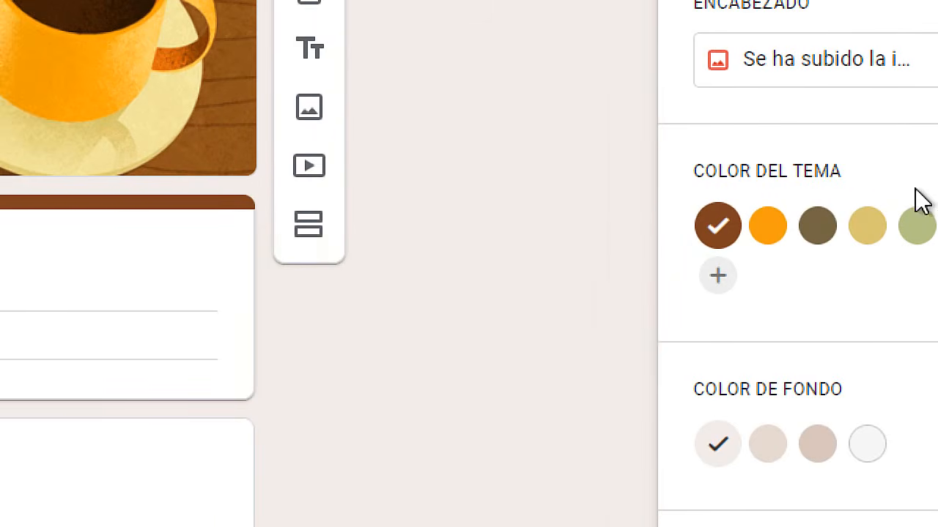
key(super+minus)
key(super+minus)
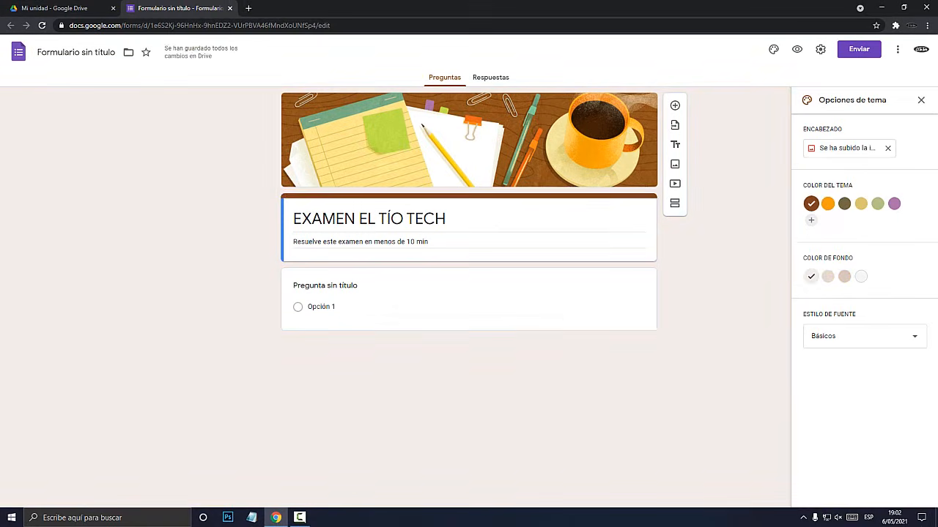
click(827, 204)
click(844, 203)
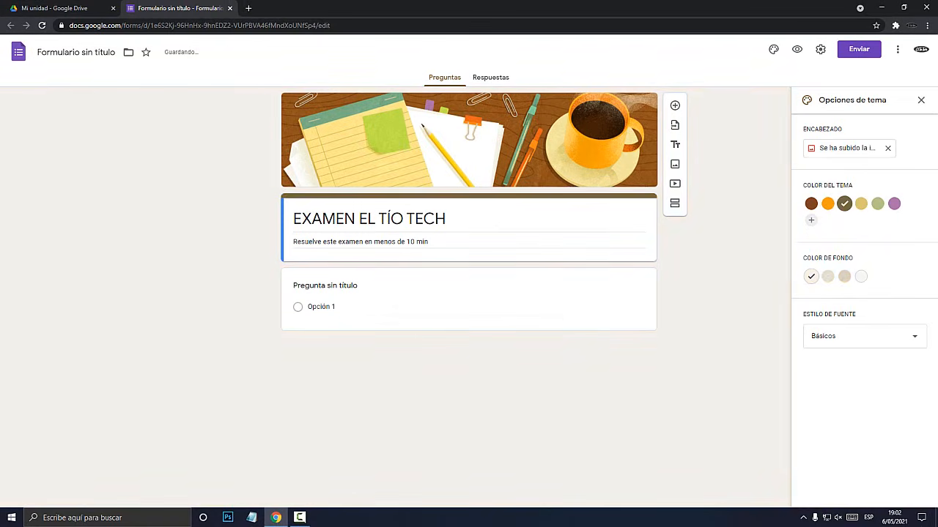
click(860, 203)
click(878, 204)
click(894, 204)
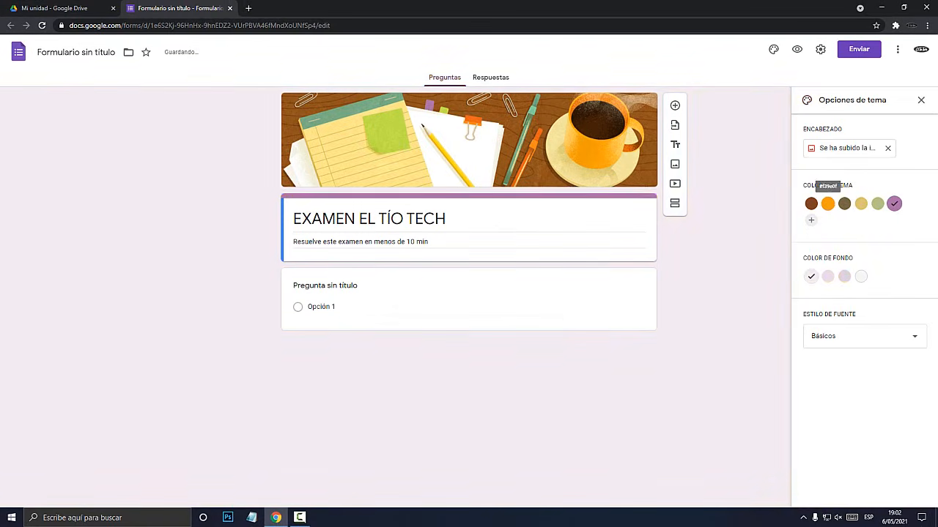
click(827, 203)
key(super+plus)
key(super+plus)
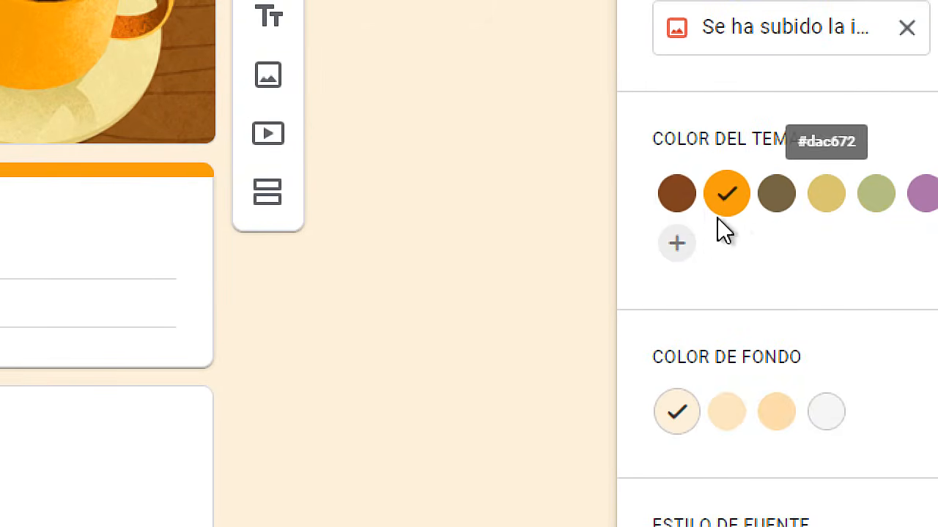
key(super+Escape)
click(677, 195)
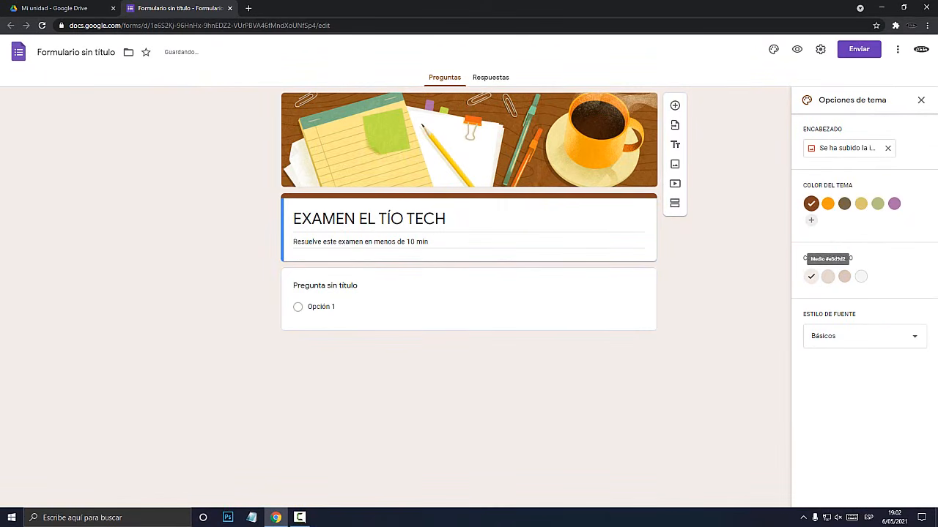
- Set the form background to the darker beige-pink tone
key(super+plus)
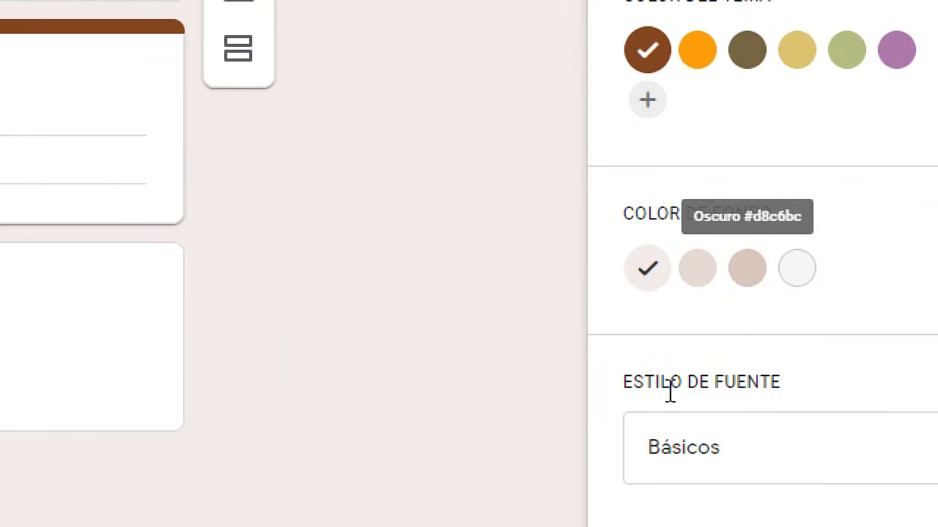
key(super+Escape)
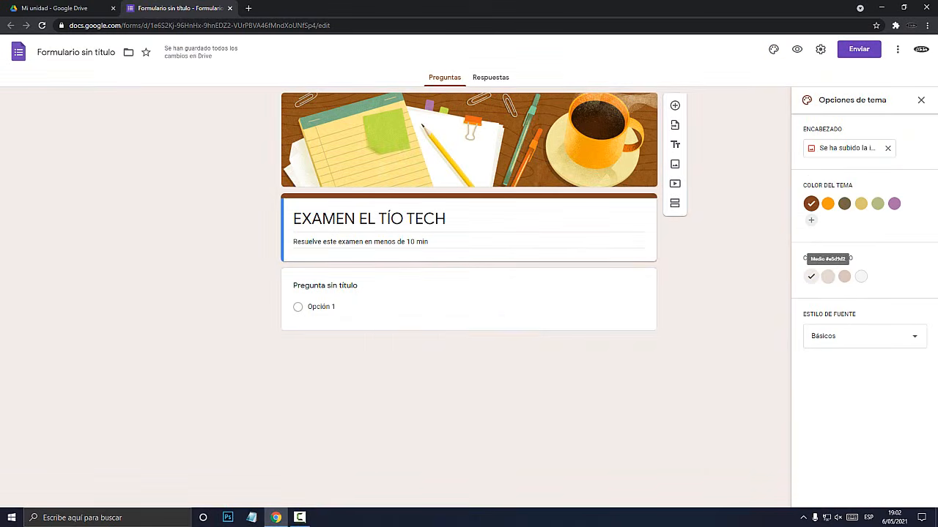
click(827, 276)
click(845, 277)
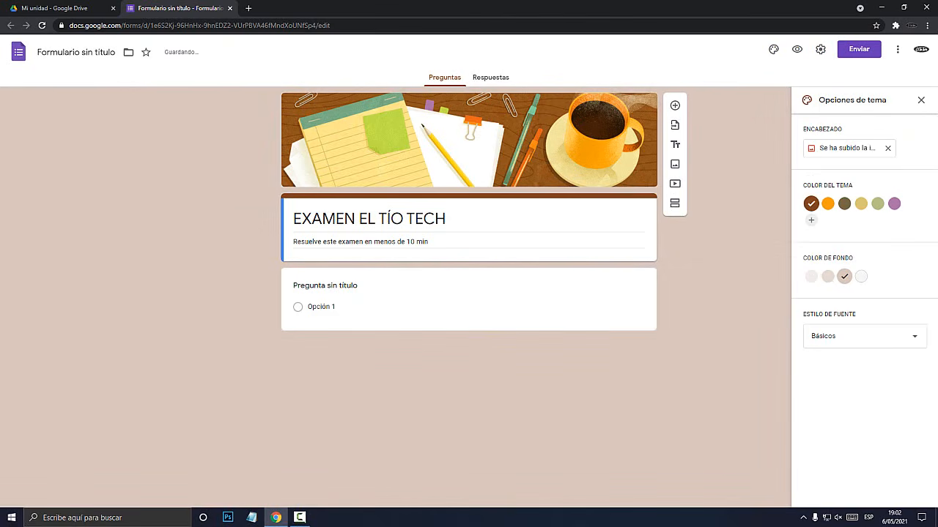
click(864, 336)
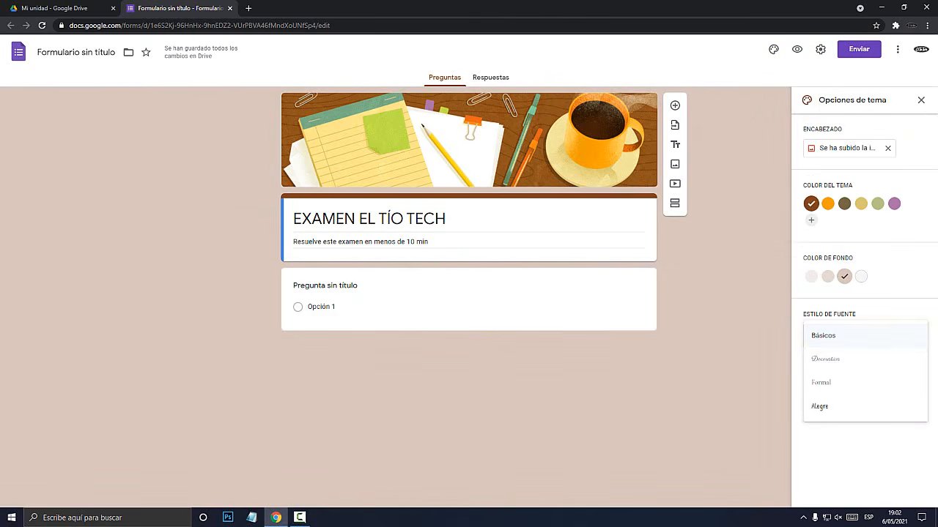
key(super+plus)
key(super+Escape)
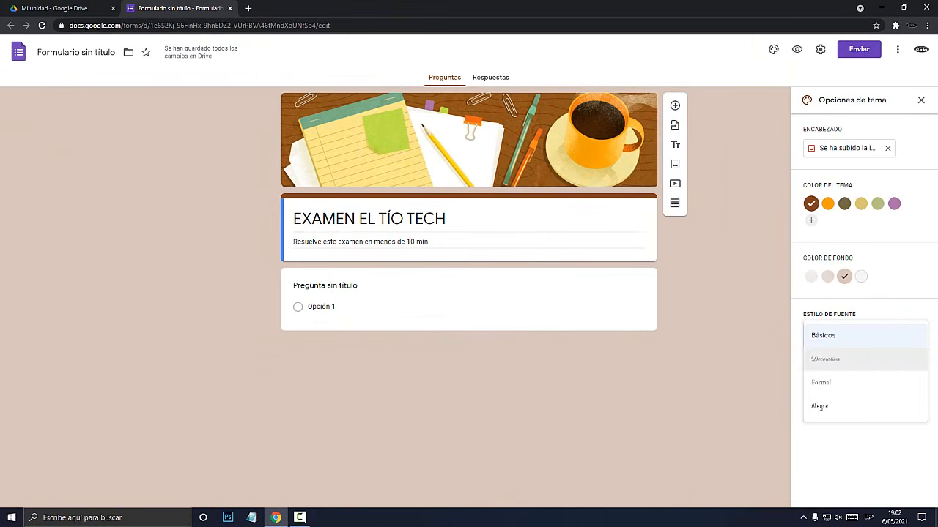
click(810, 393)
click(806, 363)
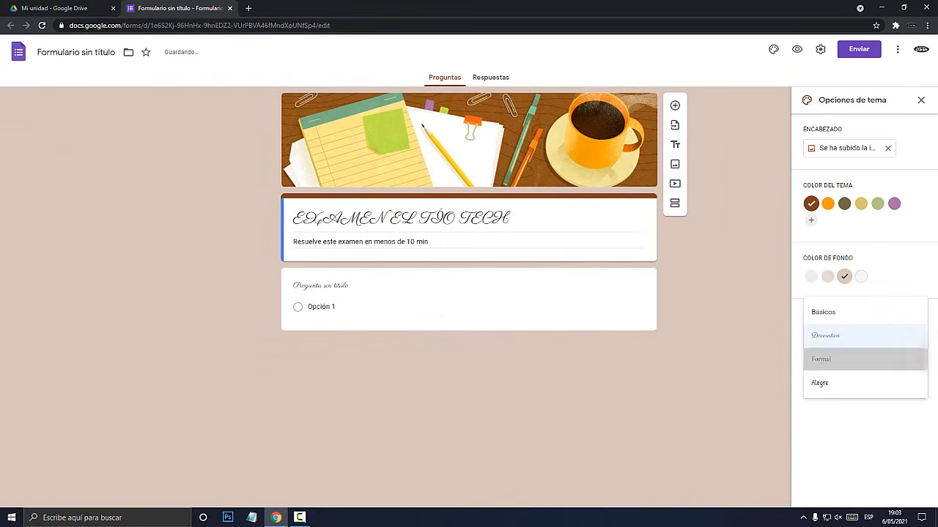
click(820, 359)
click(843, 337)
click(819, 367)
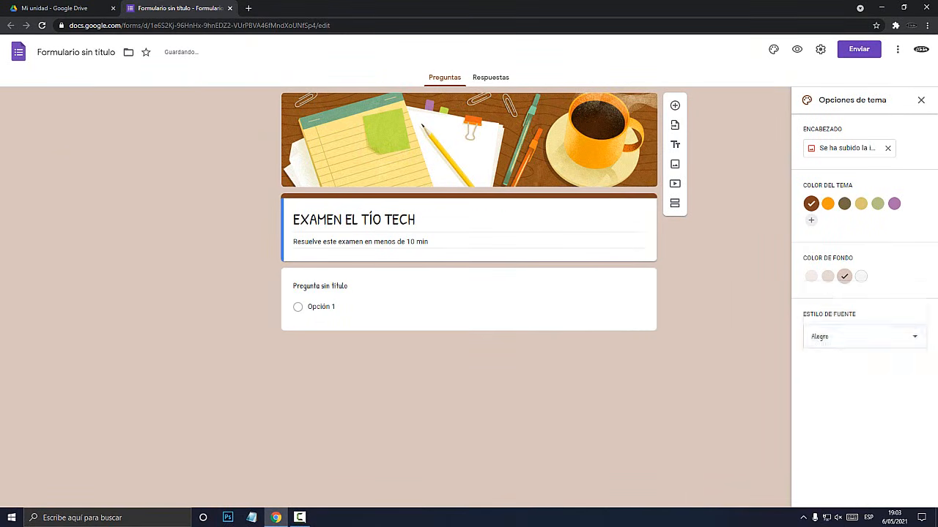
click(843, 337)
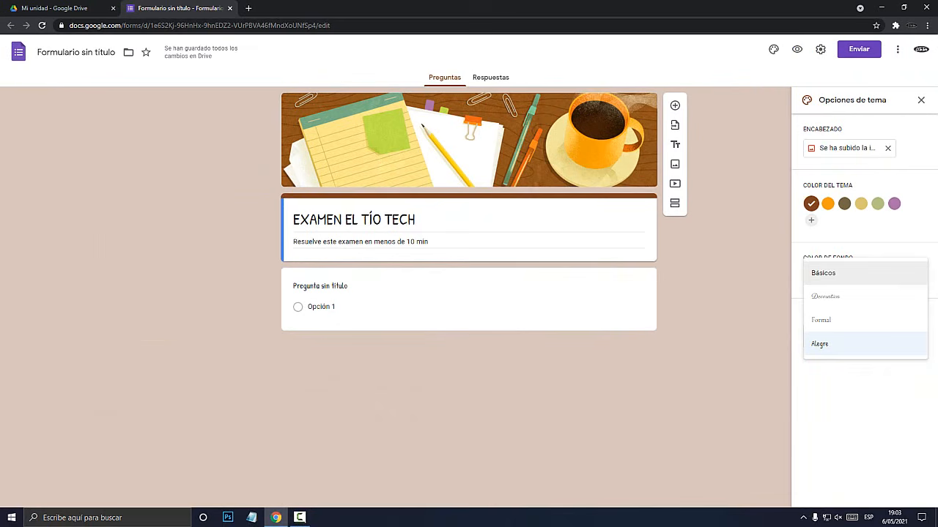
click(823, 273)
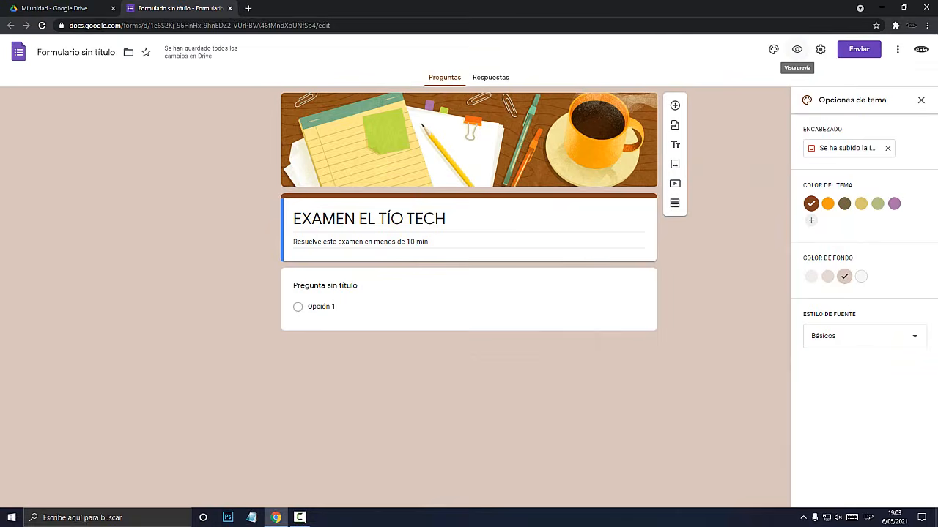
click(797, 49)
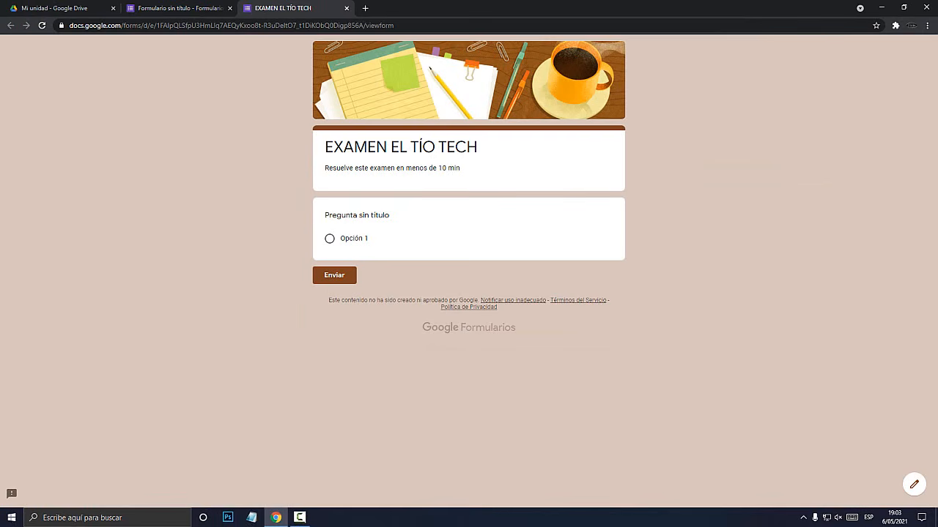
key(ctrl+Page_Up)
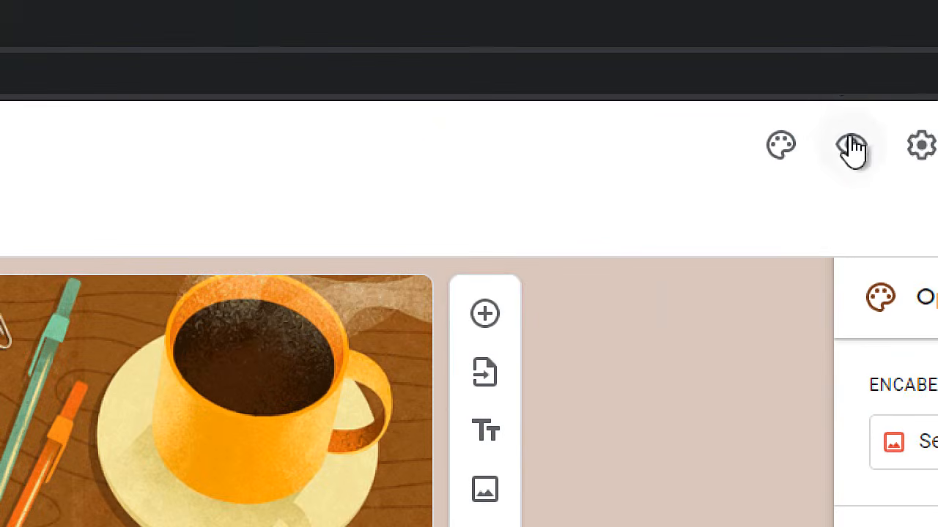
click(797, 50)
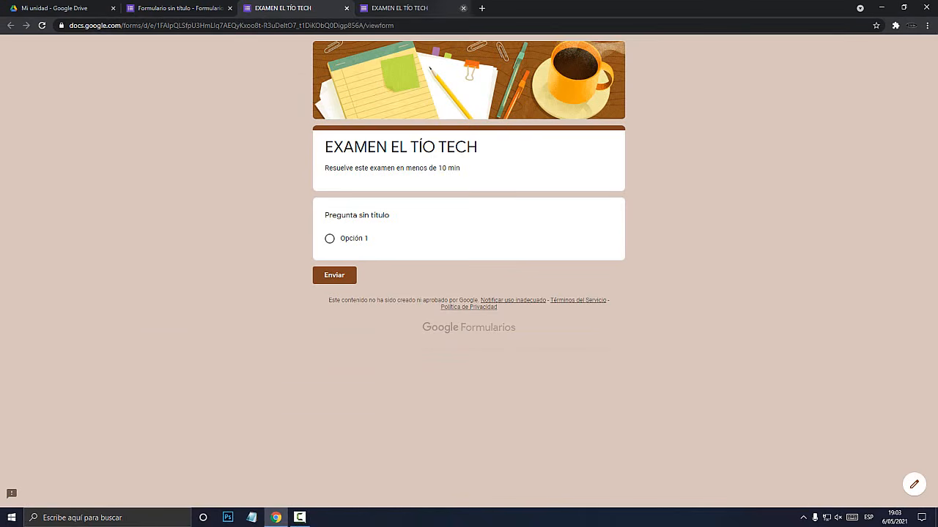
click(463, 8)
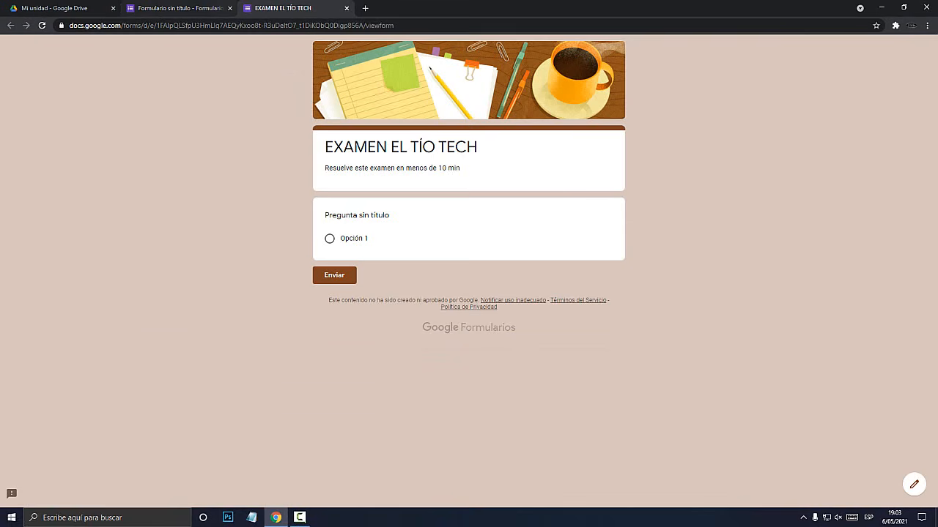
click(180, 8)
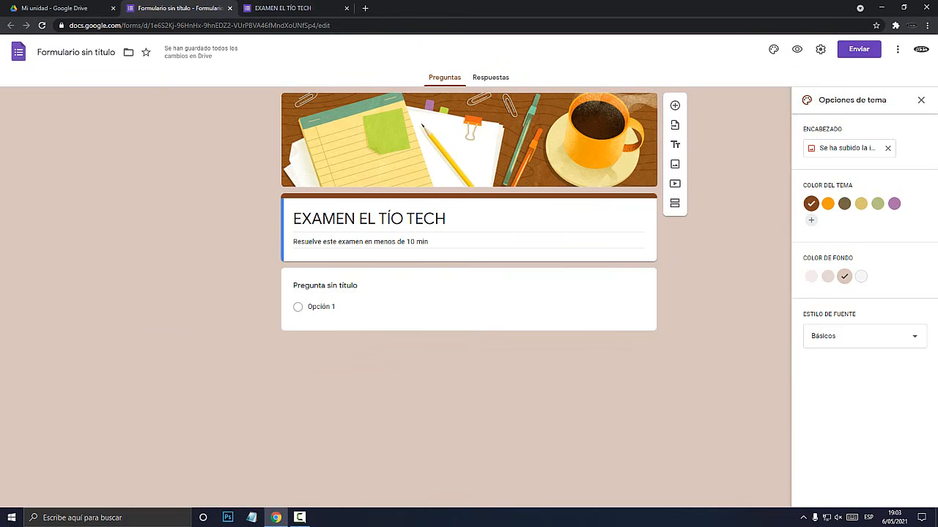
click(286, 8)
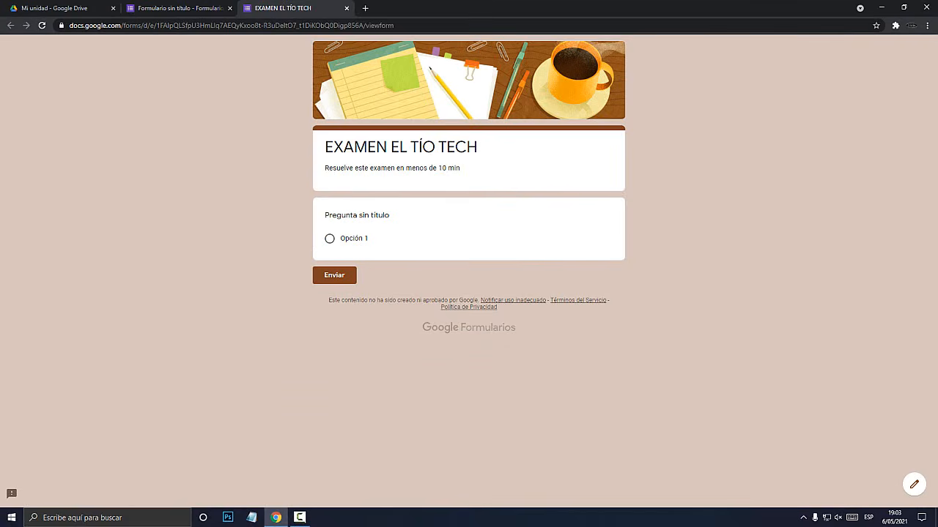
click(347, 9)
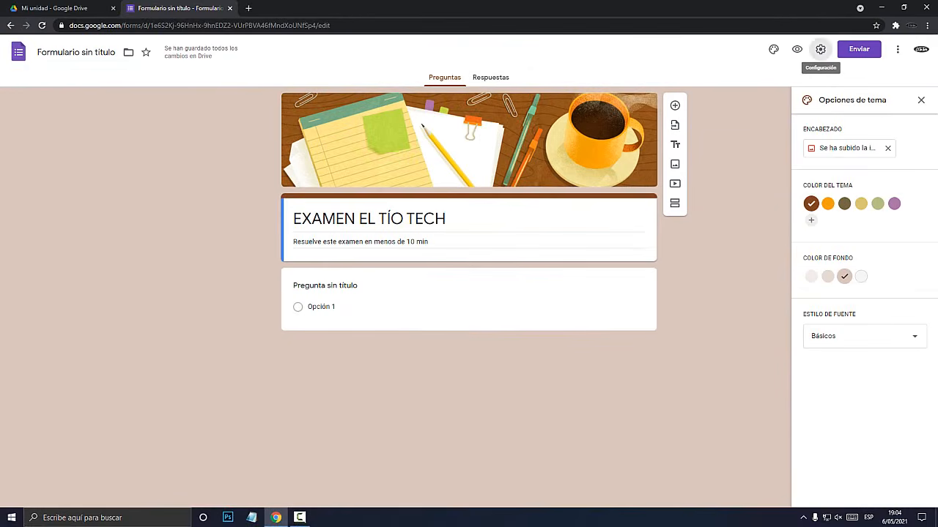
- Tick Recopilar direcciones de correo electrónico in Configuración and save
click(587, 110)
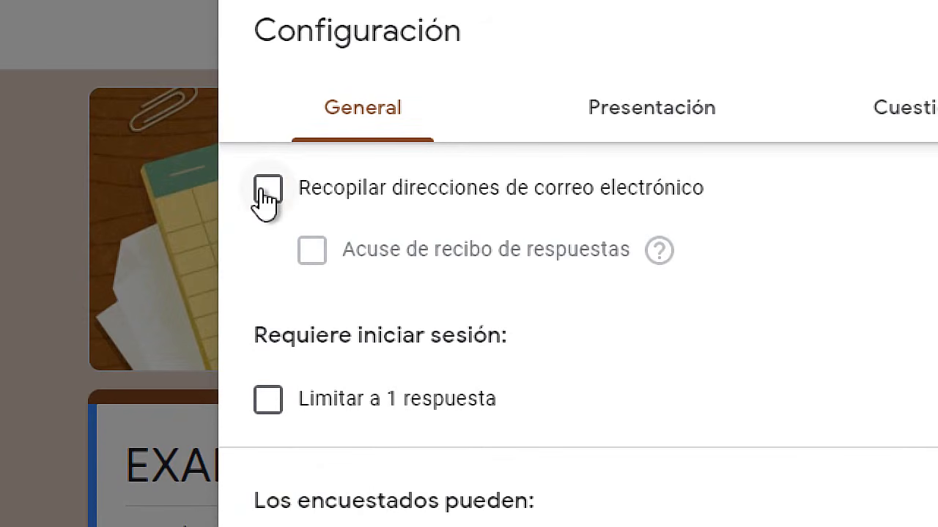
click(268, 195)
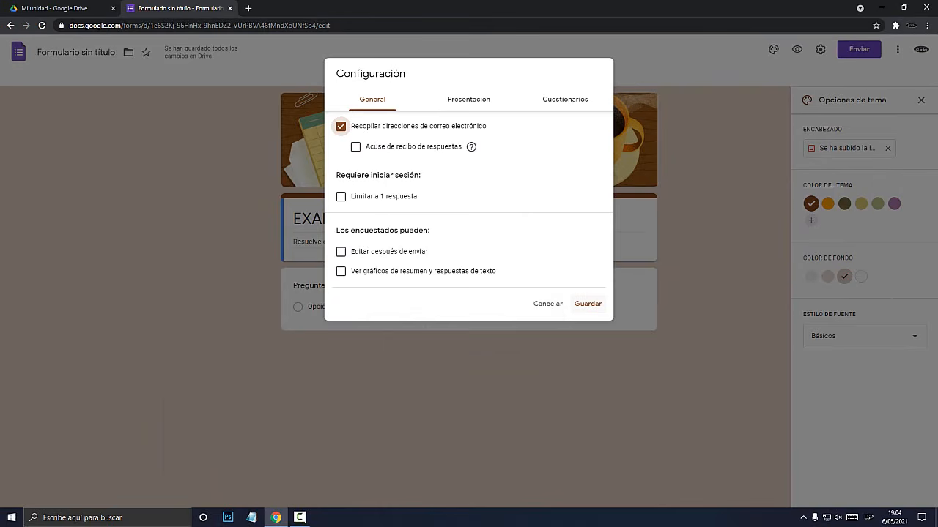
click(588, 304)
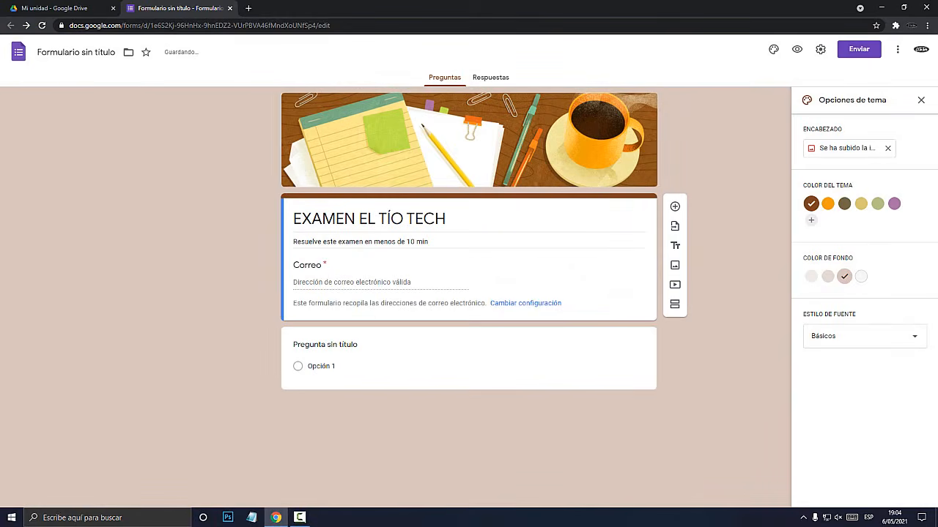
- Open the form's respondent preview in a new tab
key(super+plus)
key(super+plus)
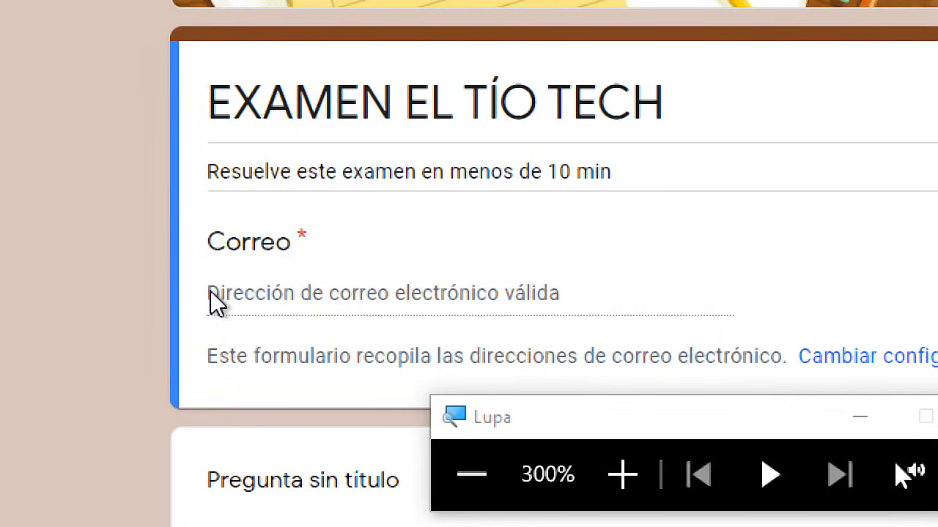
key(super+Escape)
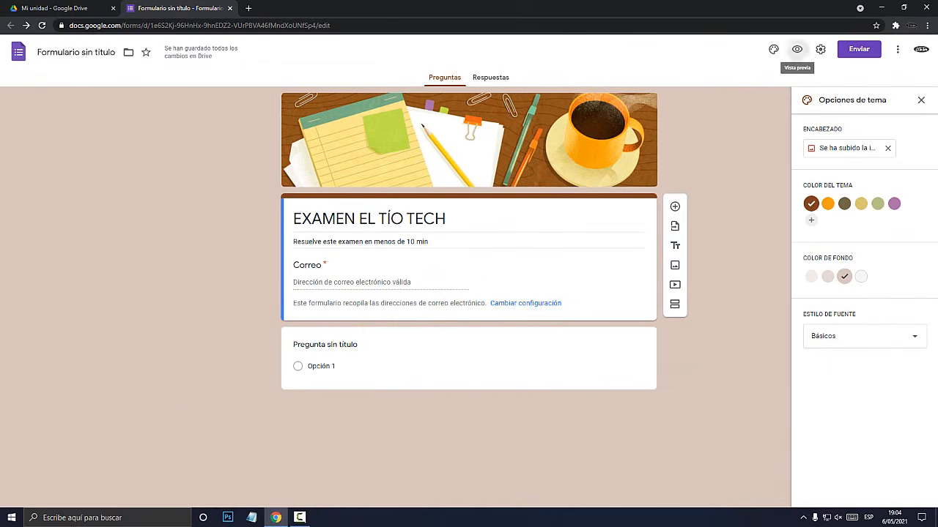
click(796, 46)
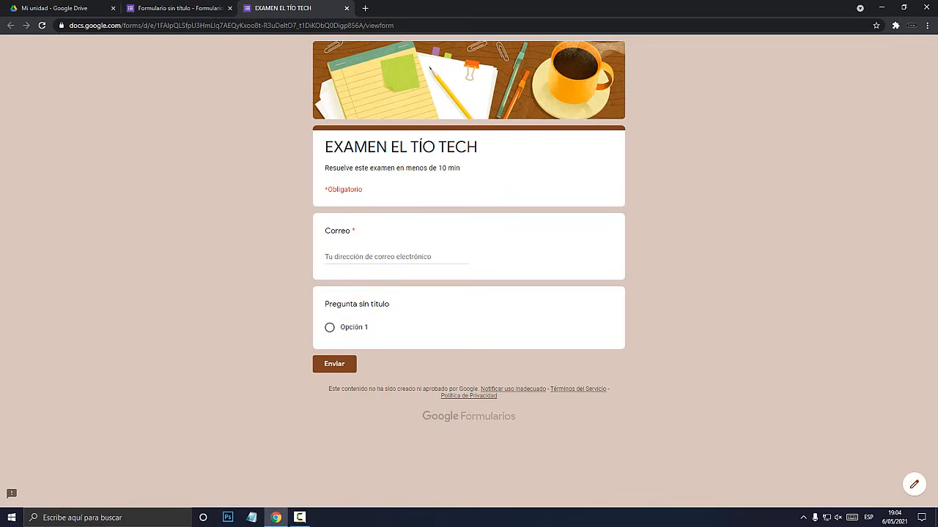
- Type test text into the required Correo field, then clear it
key(super+plus)
click(361, 253)
text(asd)
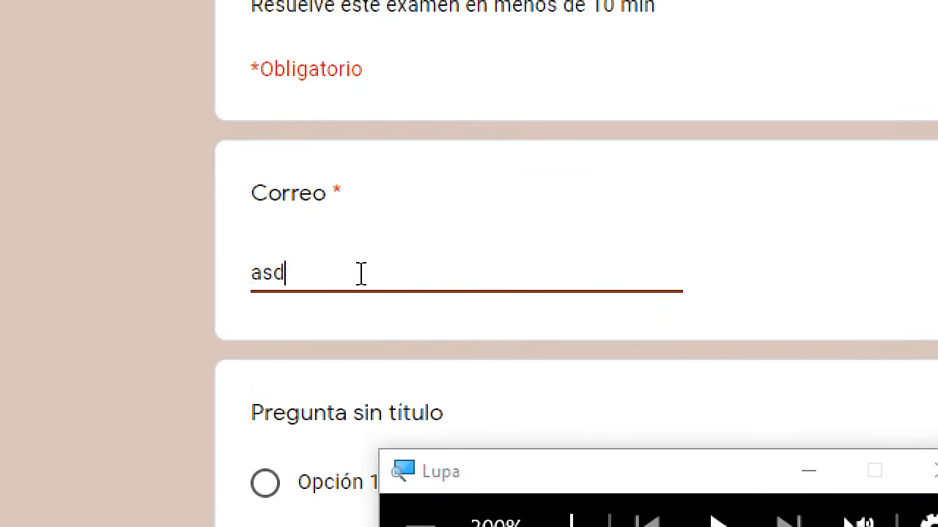
text(kjfha skdfjha kldfjs)
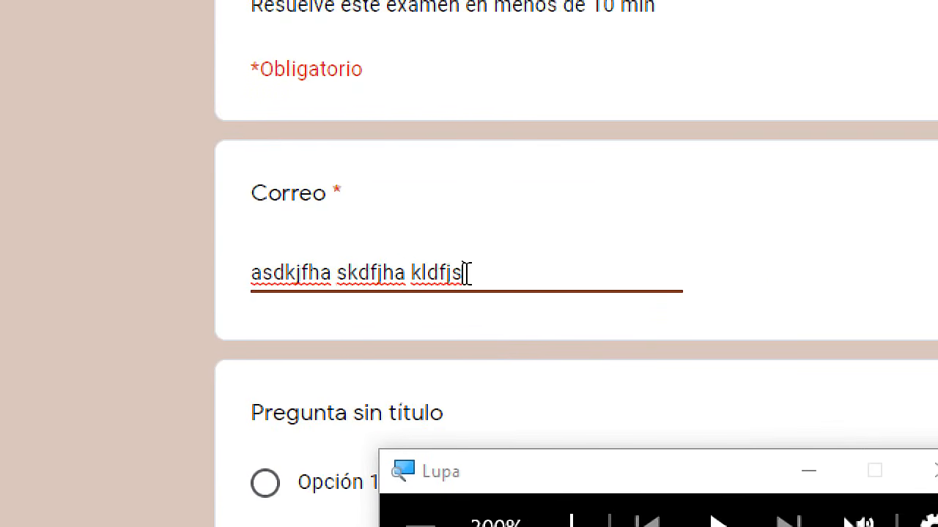
drag(496, 273, 245, 277)
key(BackSpace)
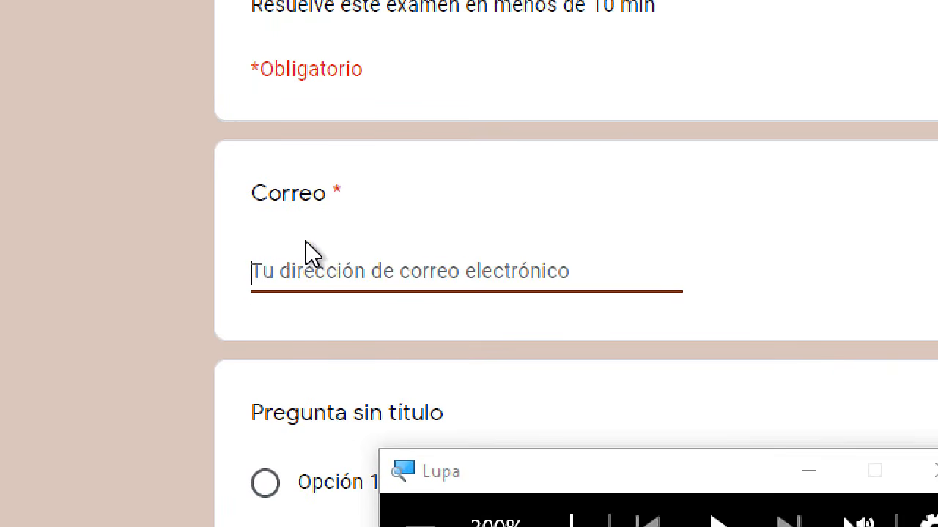
key(super+Escape)
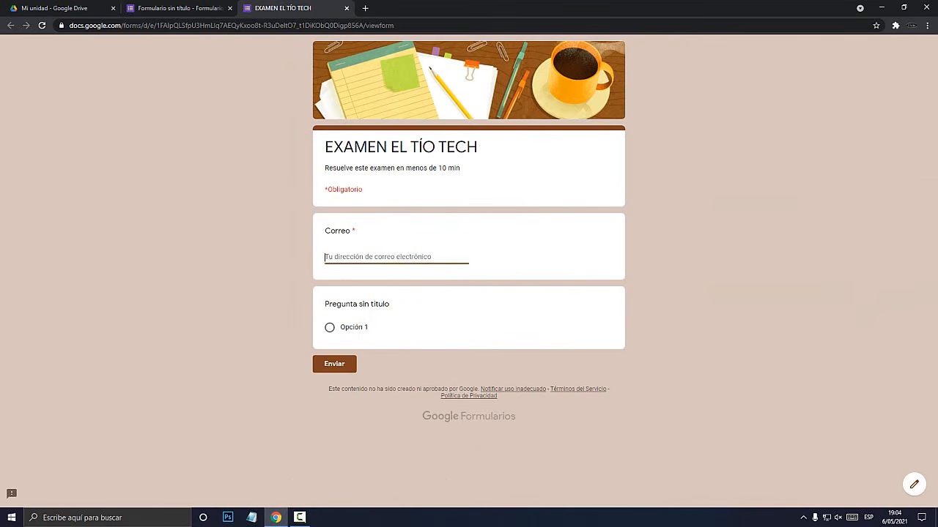
key(super+plus)
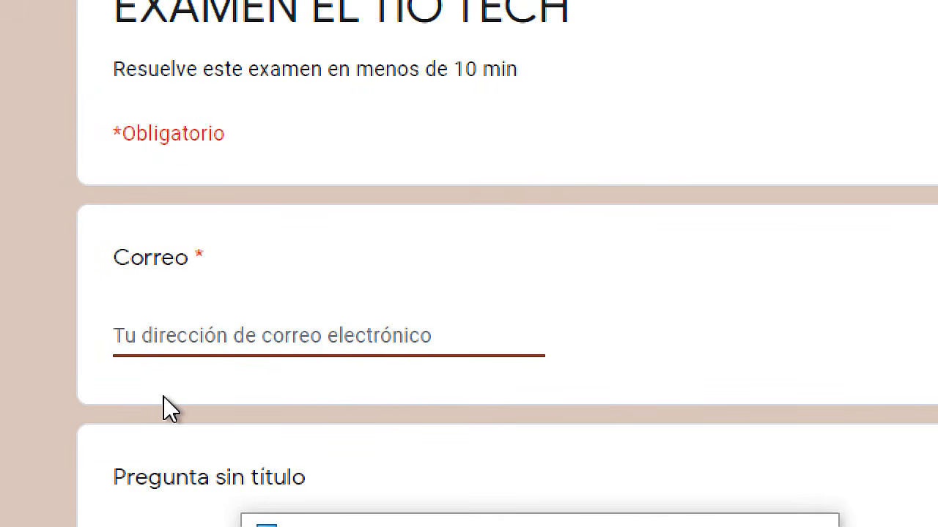
key(super+Escape)
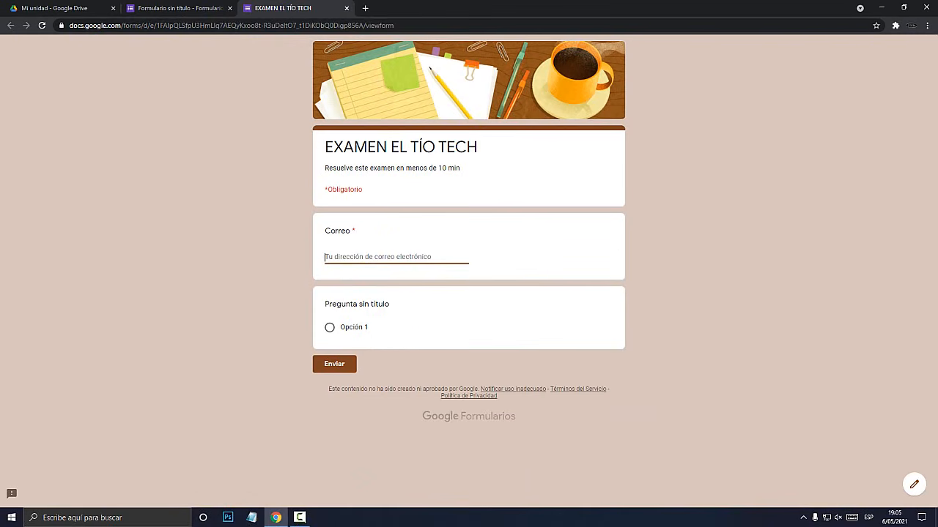
key(super+plus)
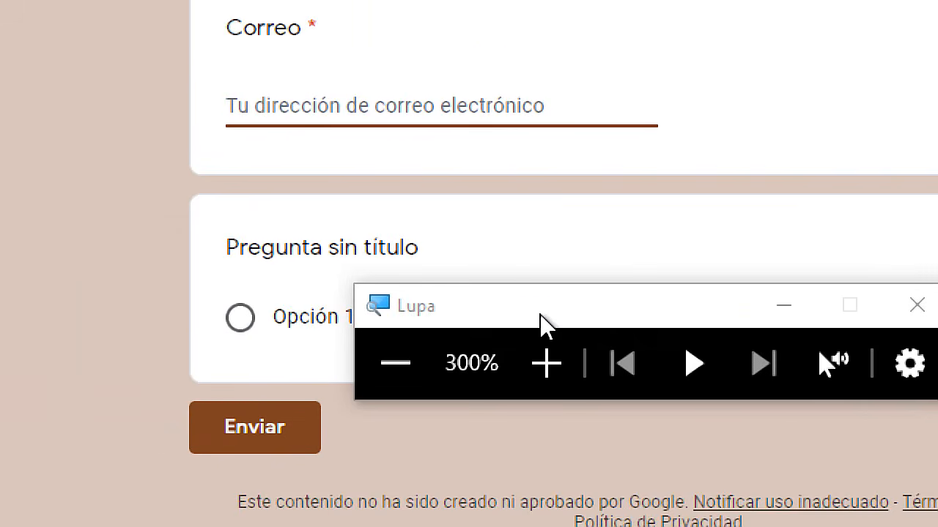
drag(501, 315, 504, 504)
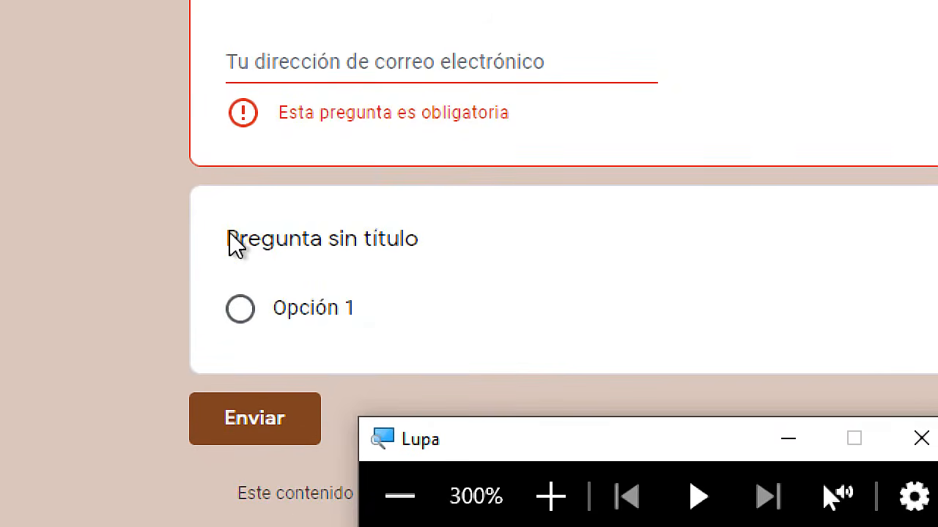
key(super+Escape)
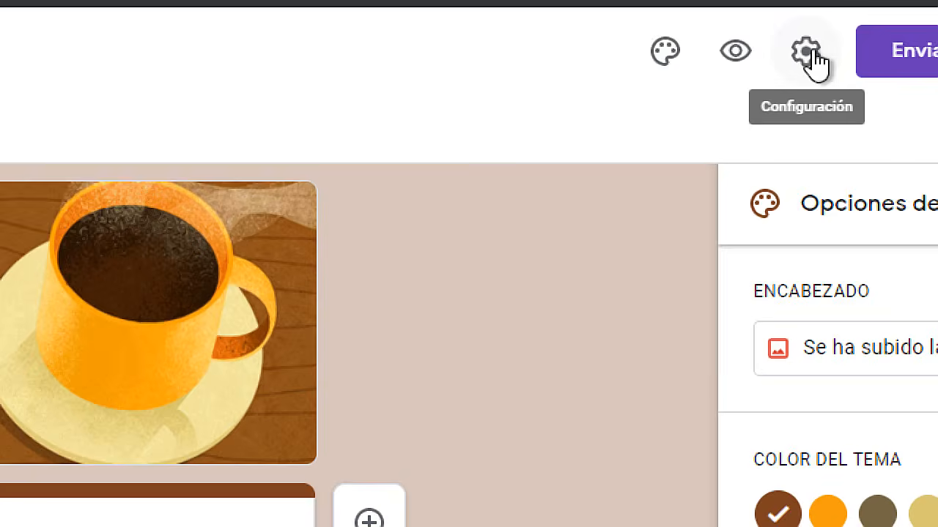
- Turn off e-mail collection and tick Limitar a 1 respuesta in settings
click(822, 52)
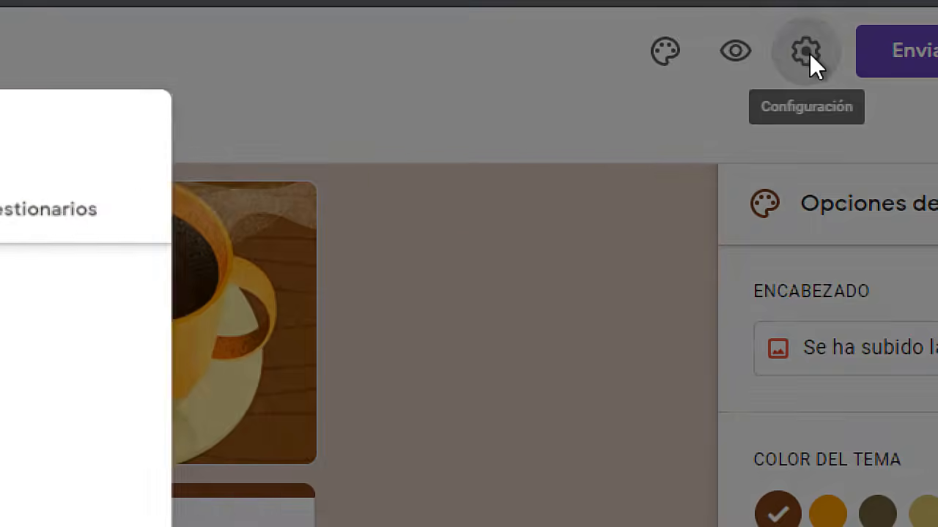
key(super+Escape)
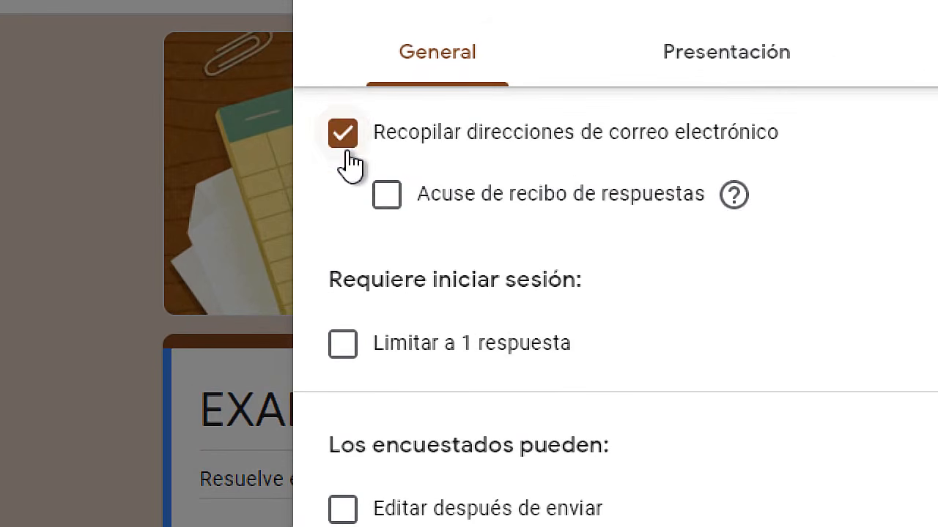
click(340, 126)
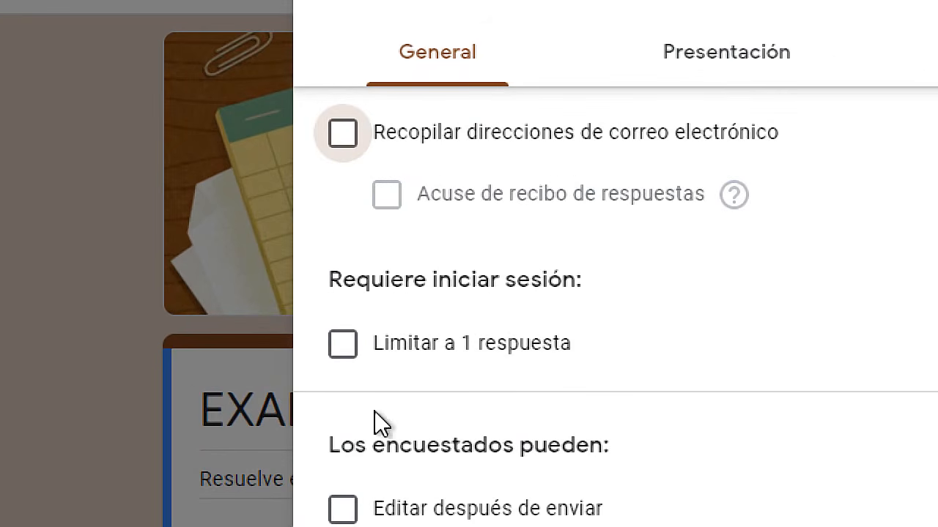
click(342, 344)
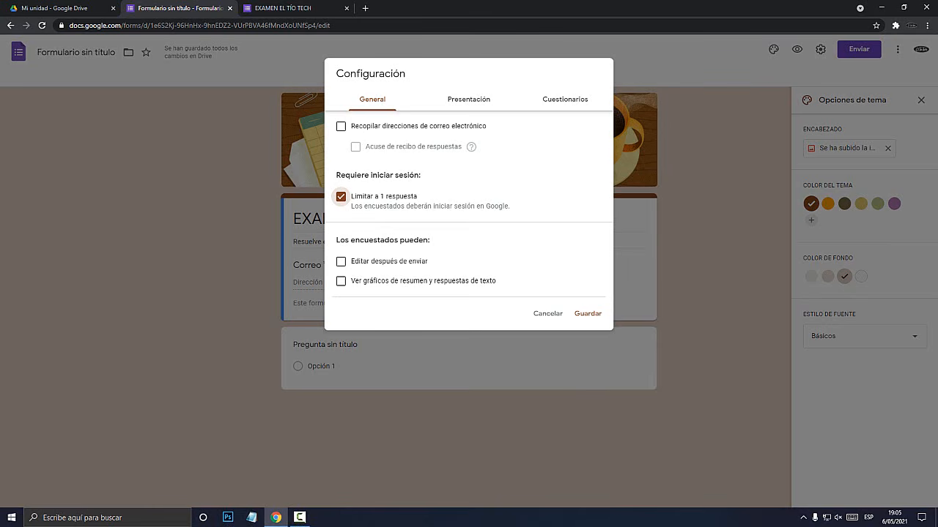
- Switch back and forth between the preview and editor tabs to compare
click(297, 8)
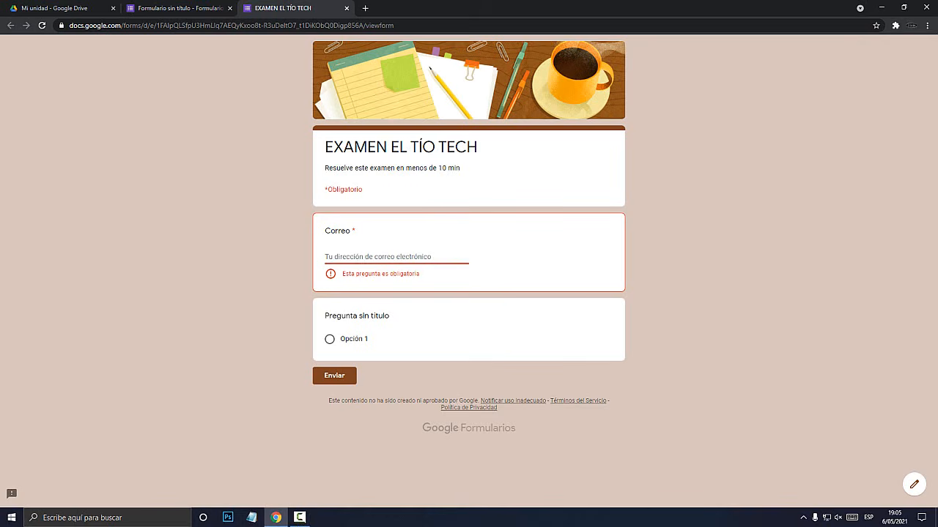
click(183, 8)
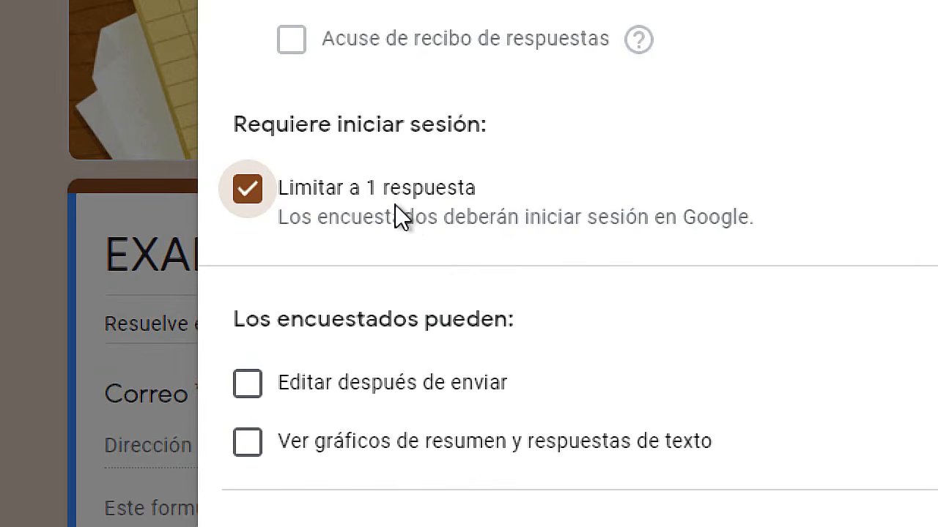
key(super+Escape)
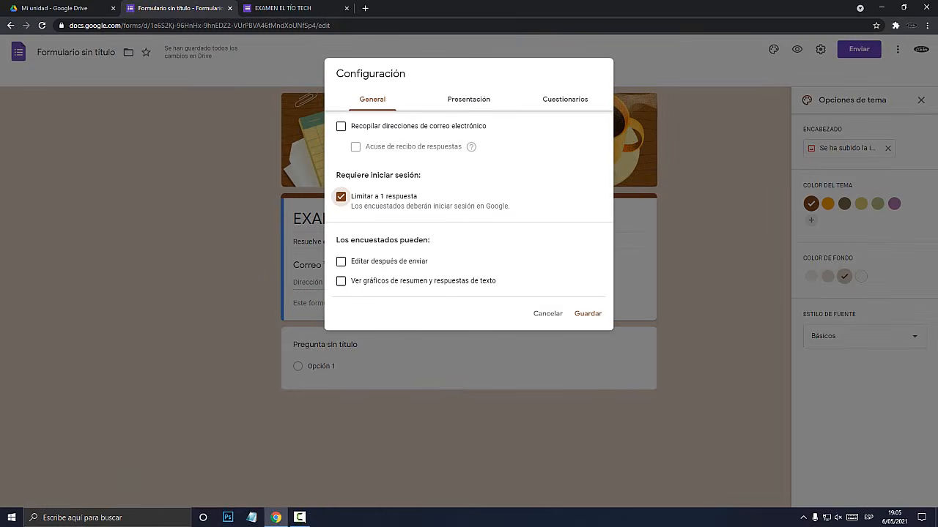
click(296, 8)
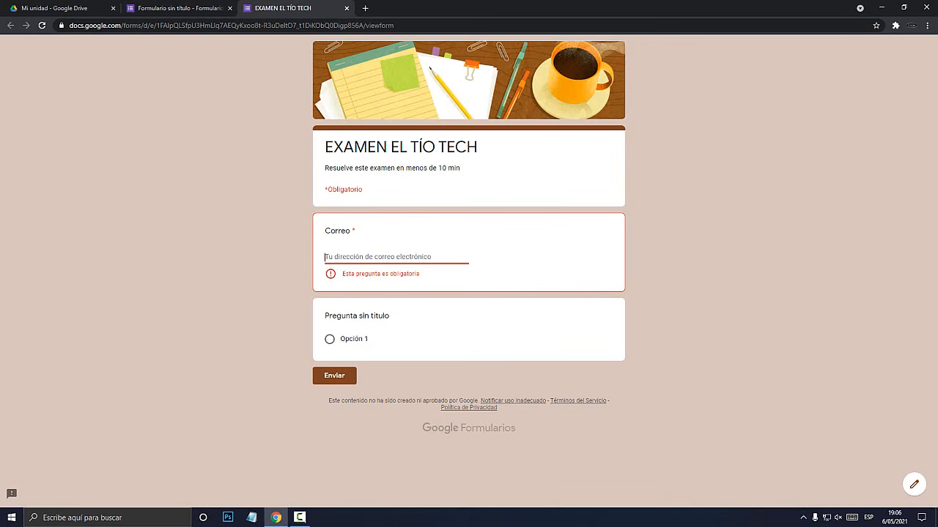
click(180, 8)
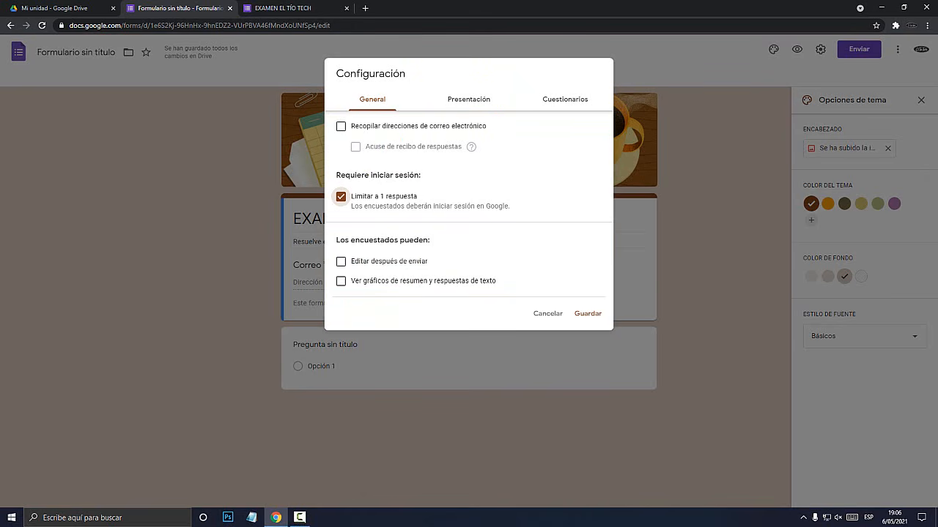
key(ctrl+Tab)
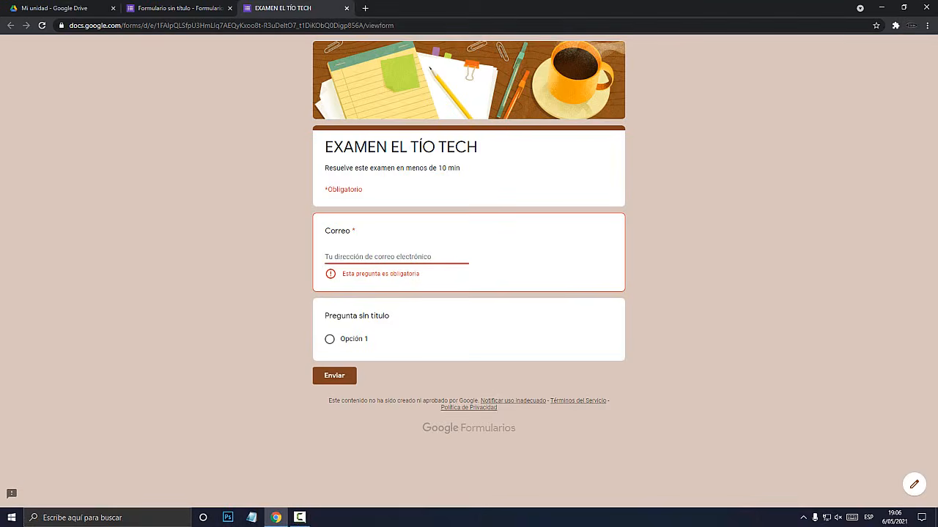
key(ctrl+shift+Tab)
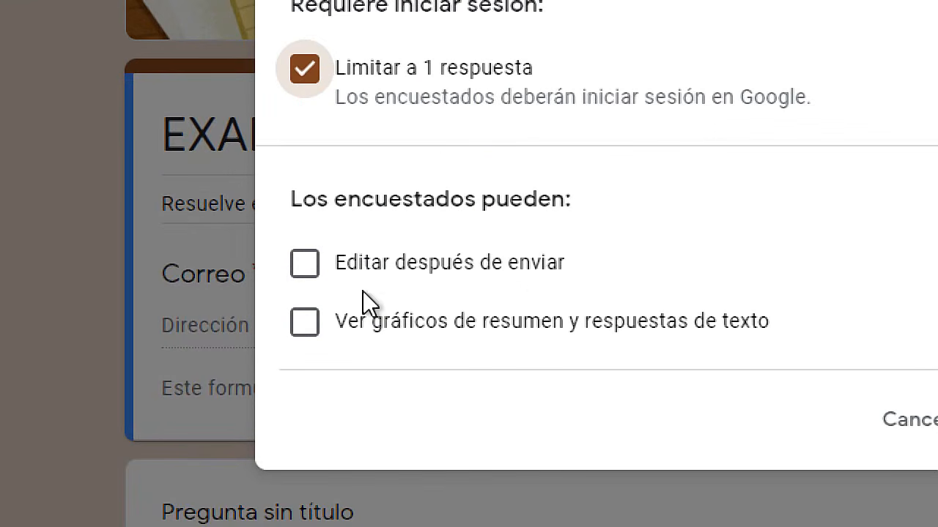
- Try editing after submission and summary charts, leaving both turned off
click(310, 265)
click(311, 265)
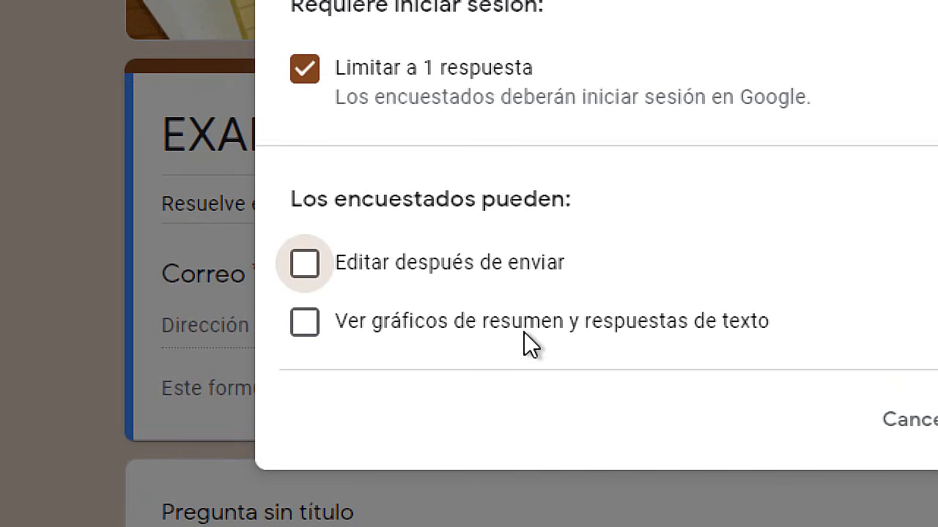
click(304, 328)
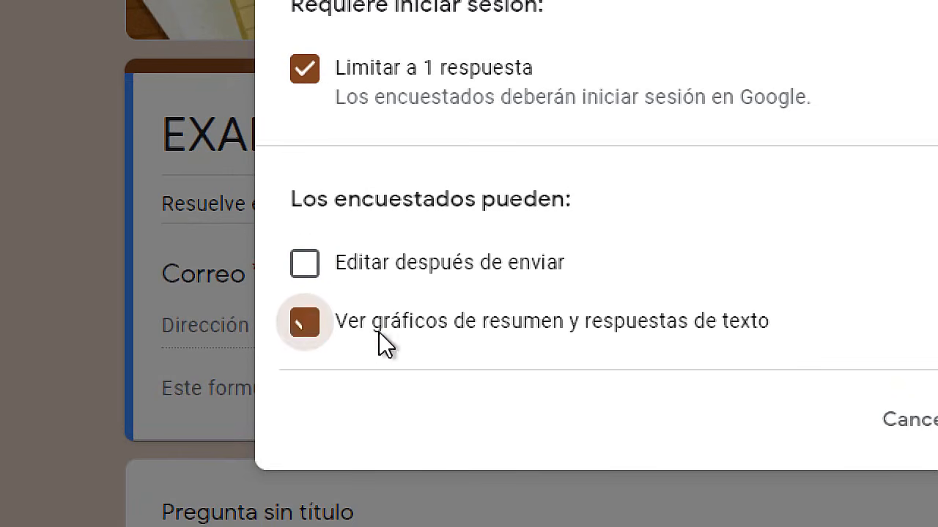
click(300, 330)
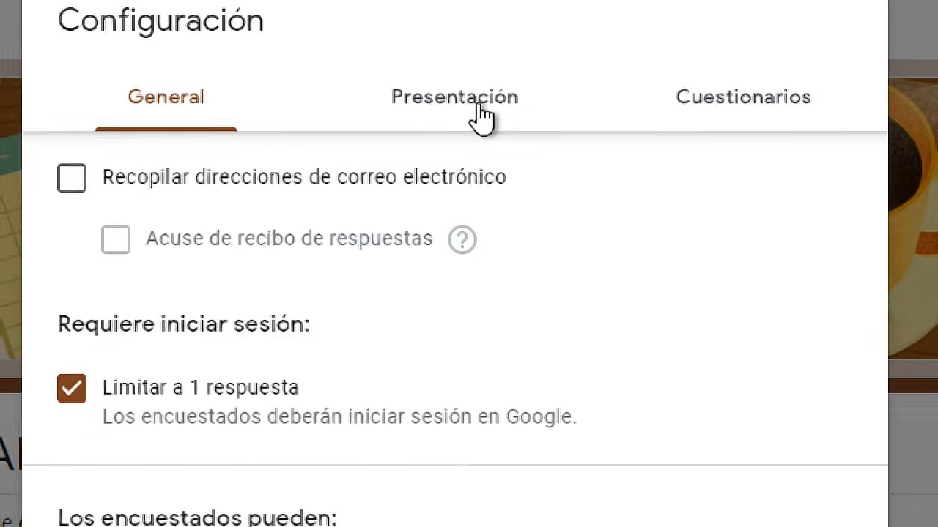
- Turn on the progress bar in the Presentación settings and save
click(471, 103)
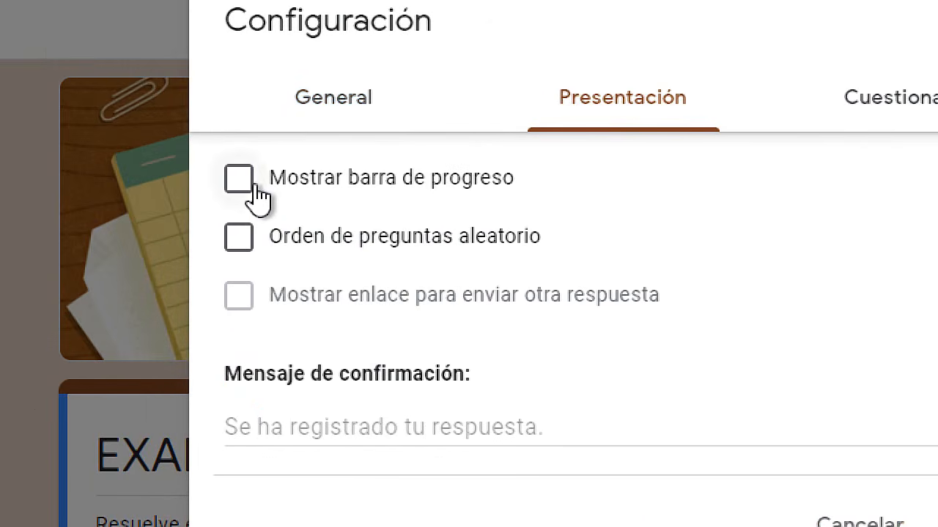
click(72, 180)
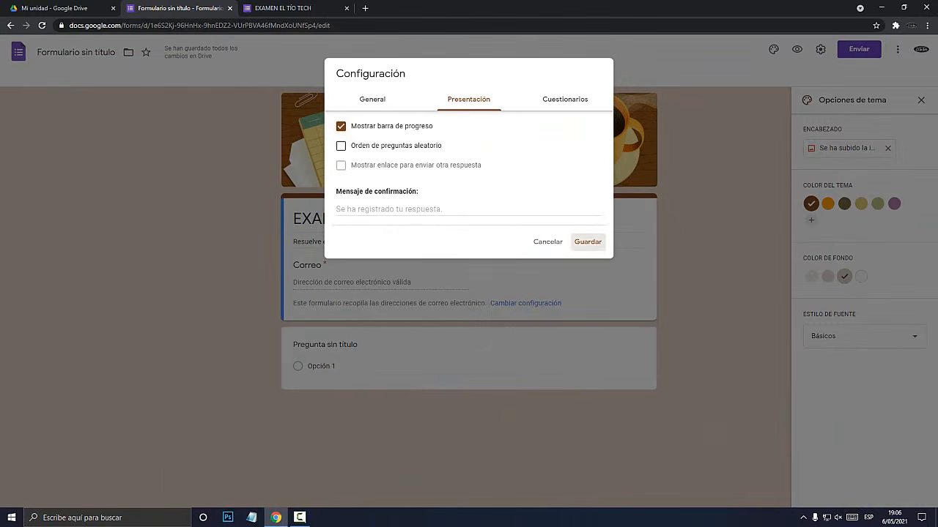
click(937, 524)
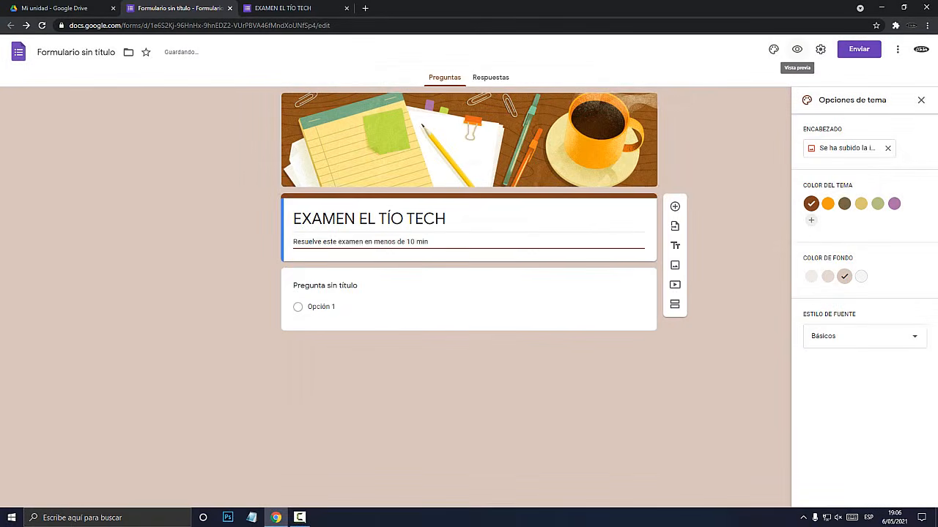
- Preview the updated form, then return to the editor tab
click(797, 49)
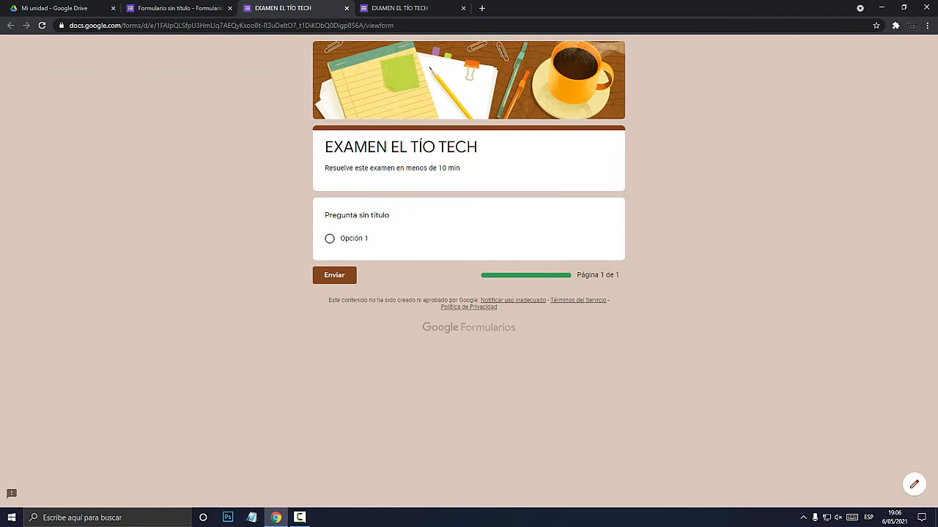
key(super+plus)
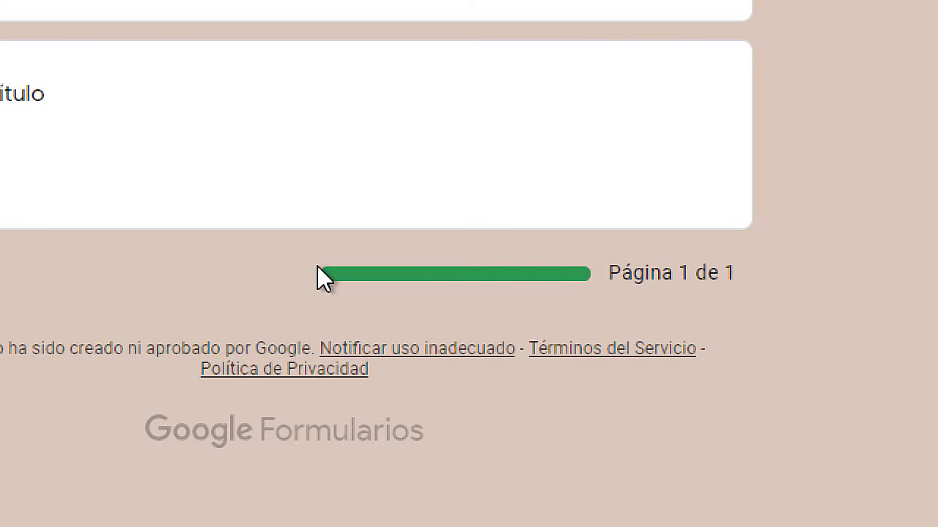
key(super+Escape)
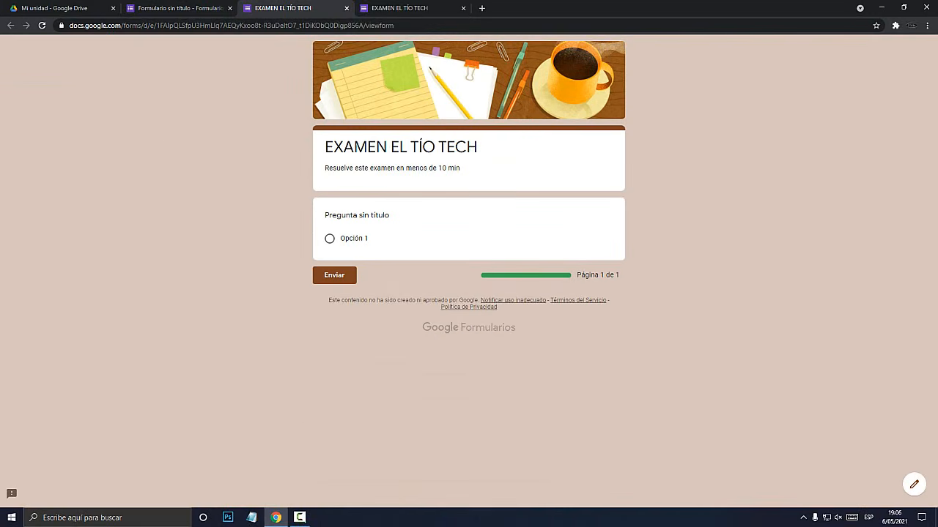
click(180, 8)
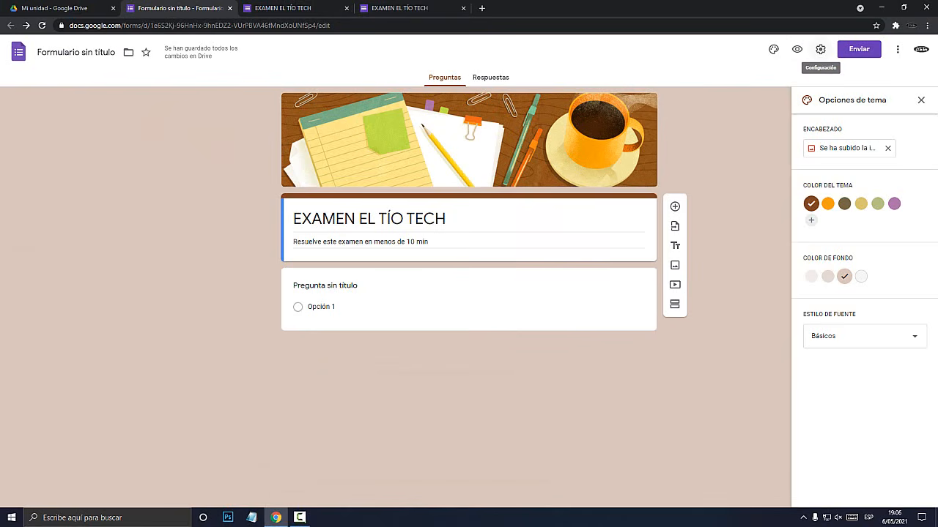
- Untick Mostrar barra de progreso, keeping question order unshuffled
key(super+plus)
click(819, 48)
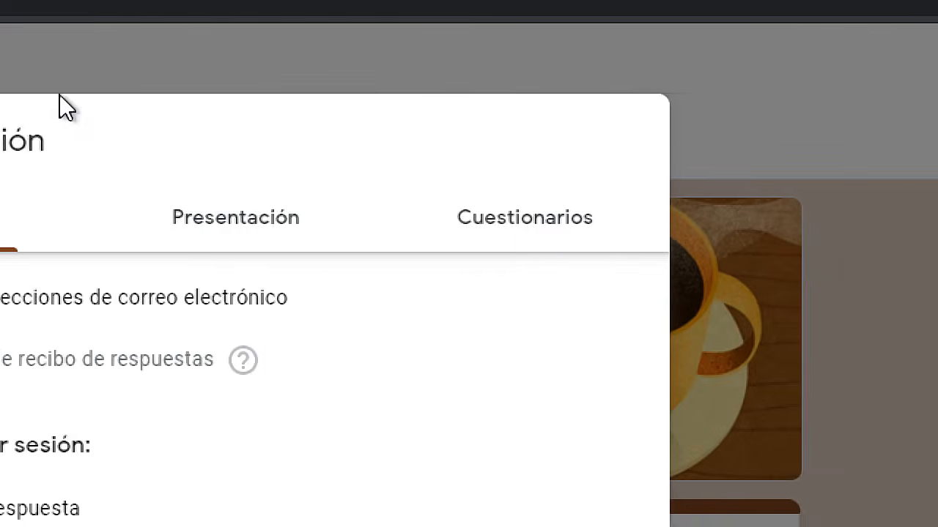
click(574, 212)
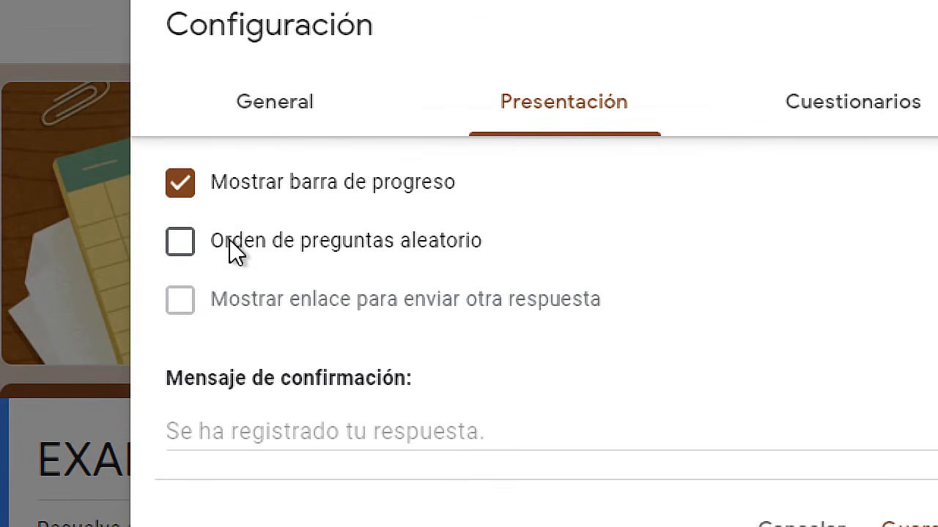
click(180, 298)
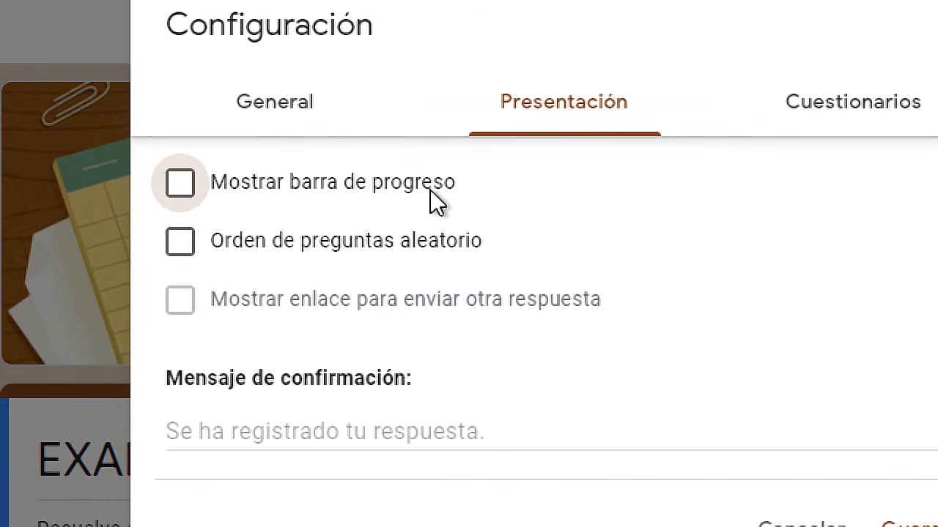
click(183, 243)
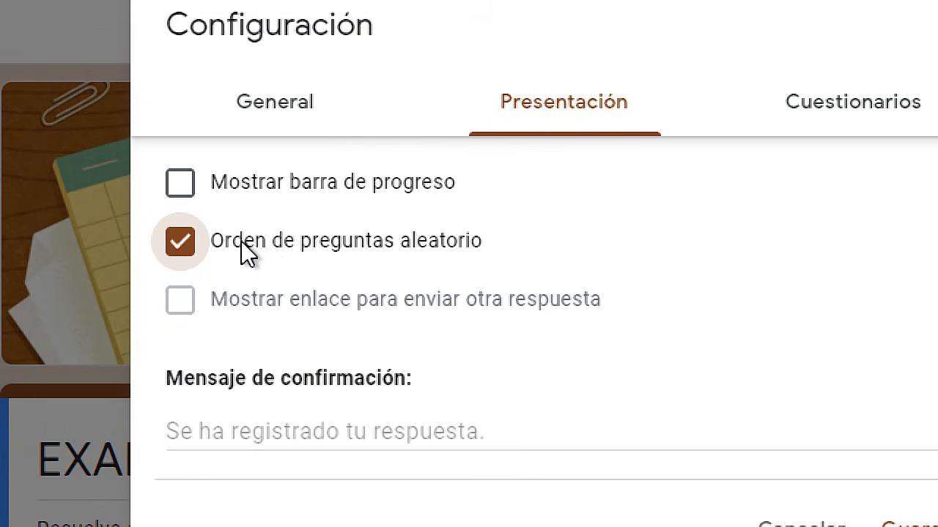
click(184, 244)
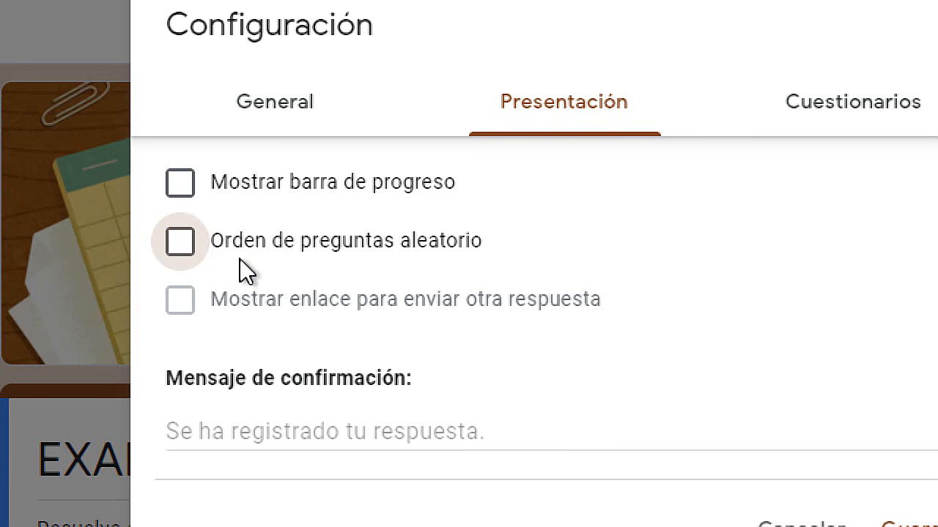
- Set the confirmation message to 'Gracias por resolver el examen!'
click(320, 366)
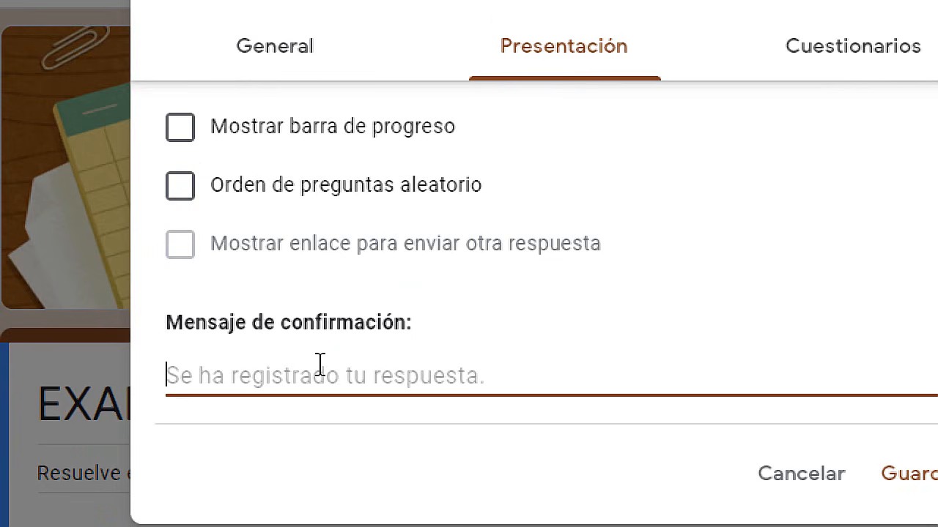
text(Gracias por re)
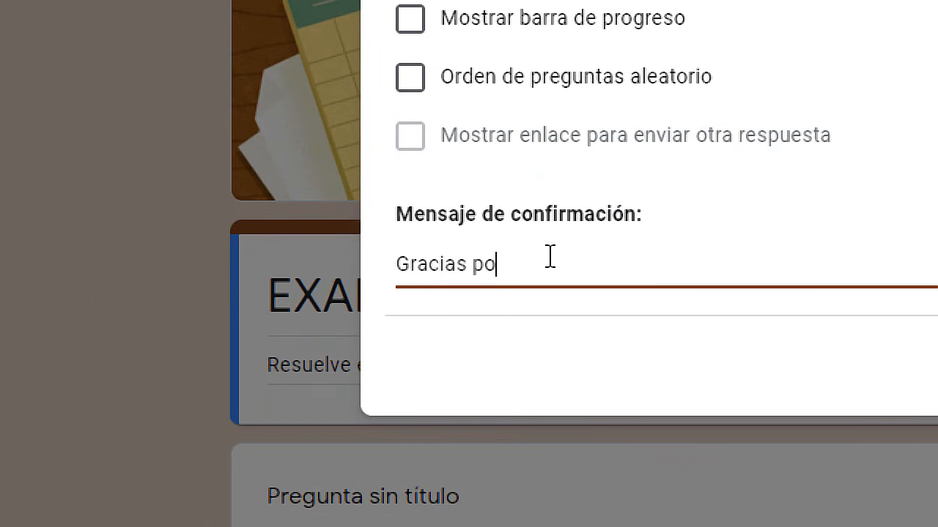
text(solver es)
key(BackSpace)
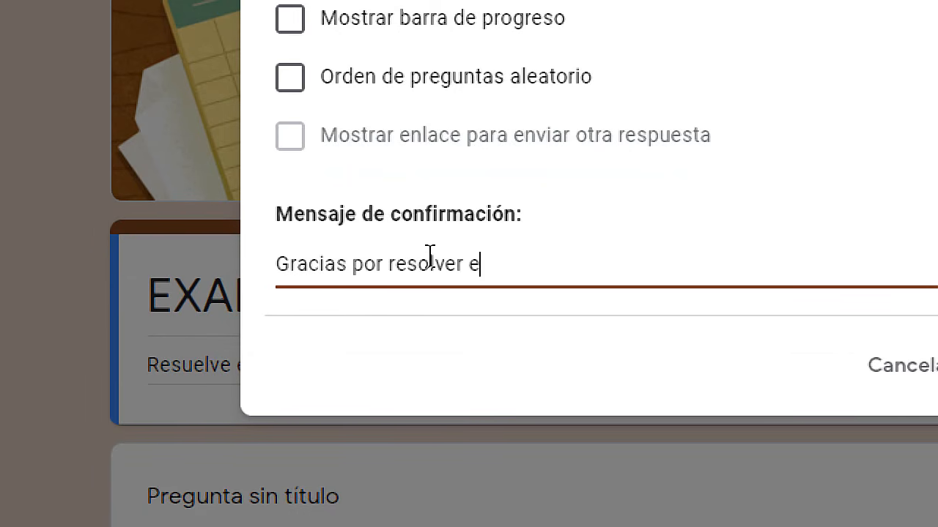
text(l examen)
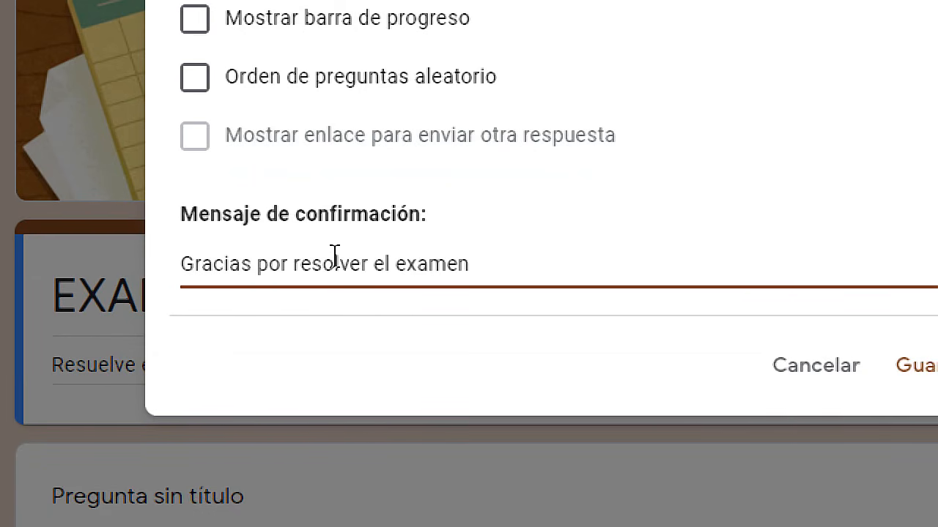
text(!)
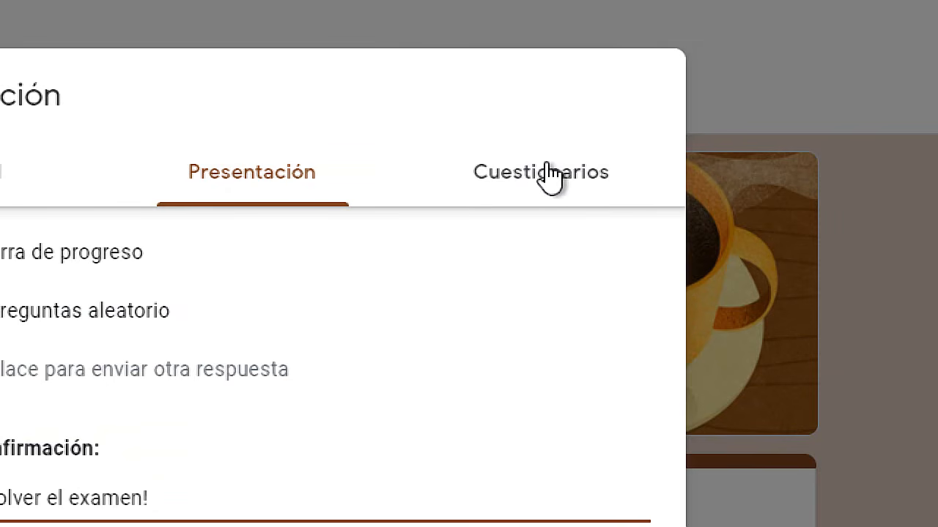
- Make the form a quiz whose grades are released later, after manual review
click(569, 183)
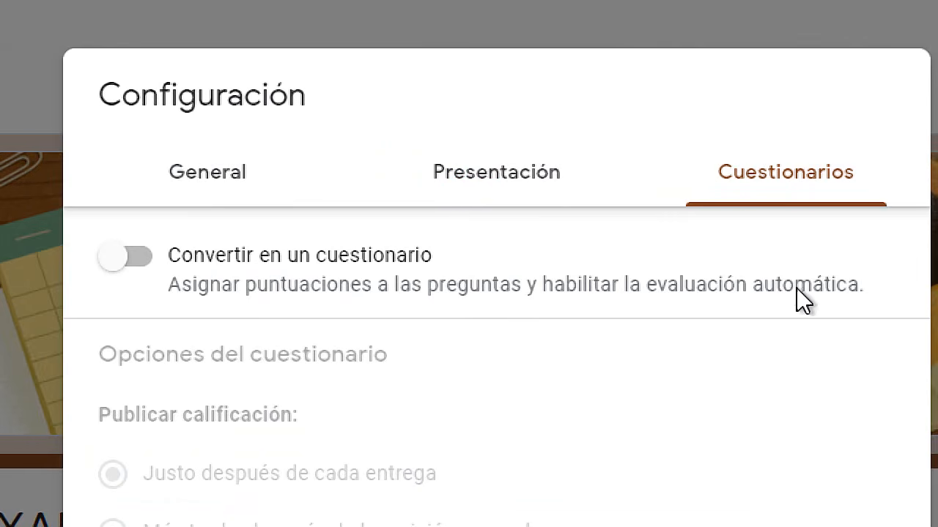
click(138, 260)
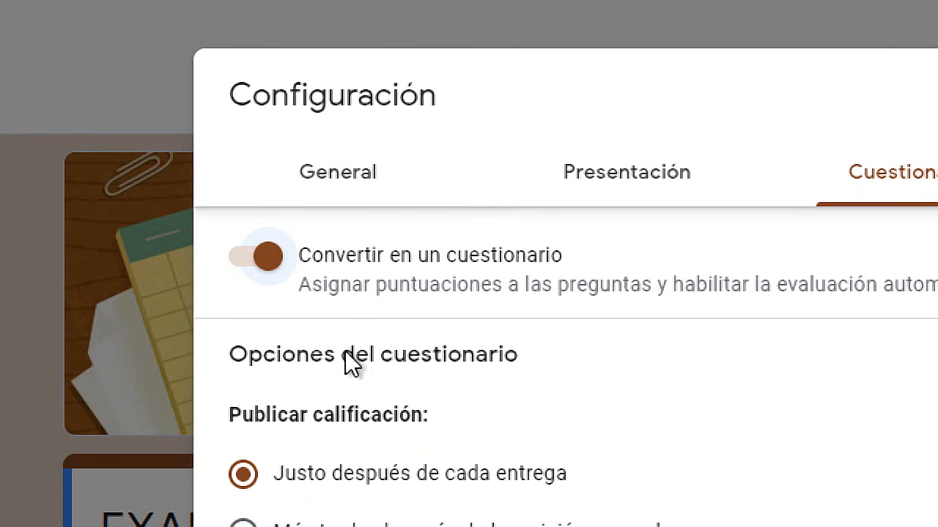
scroll(345, 362, down, 2)
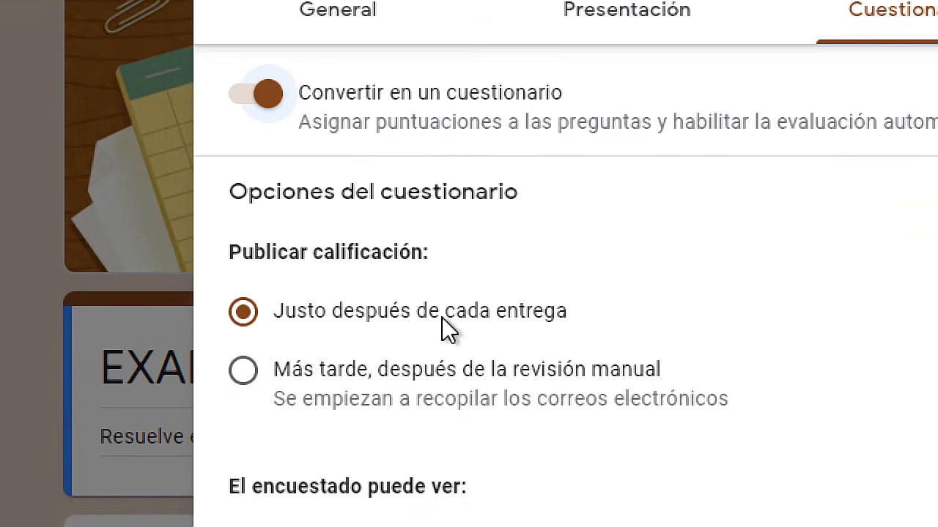
click(245, 373)
click(243, 314)
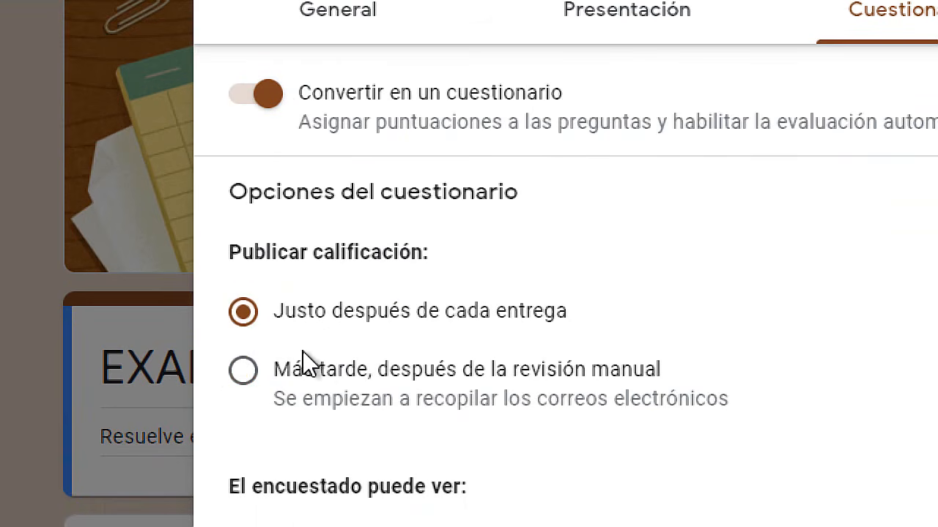
click(242, 372)
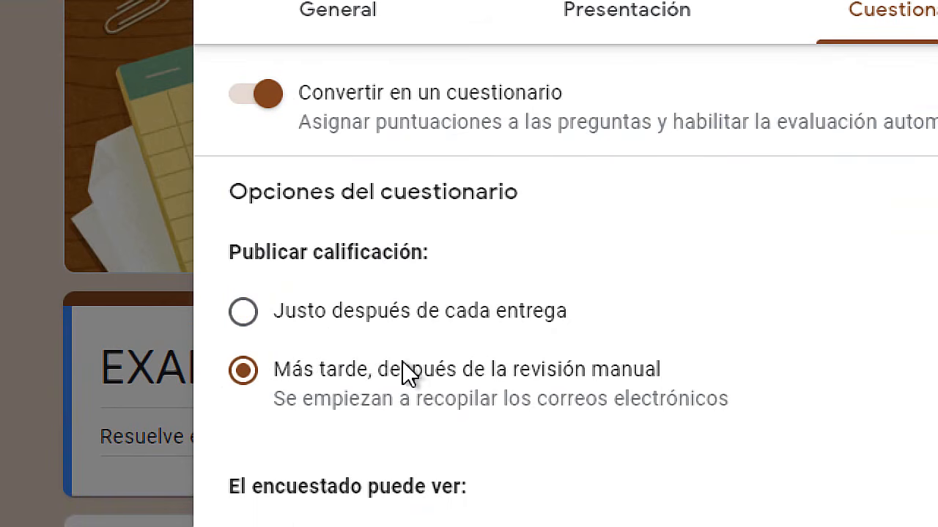
- Hide incorrectly answered questions, correct answers and point values from respondents, then save
scroll(425, 455, down, 3)
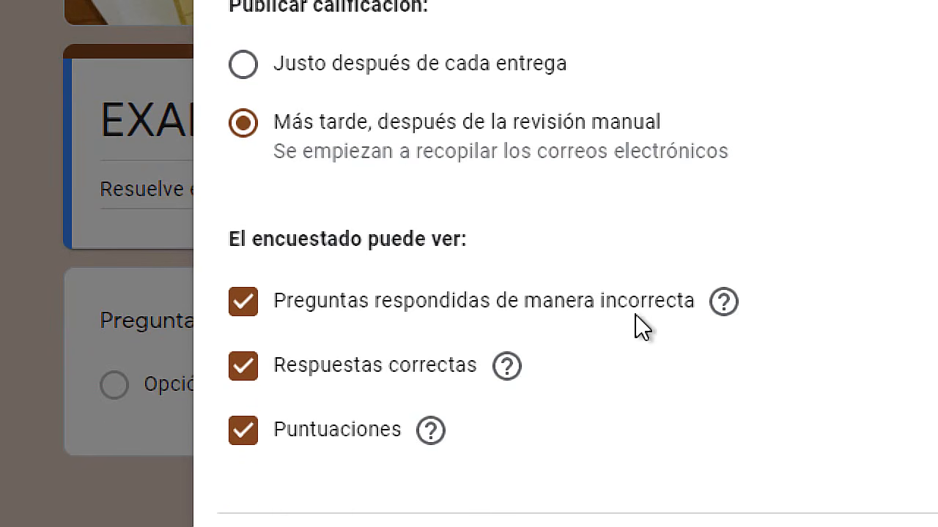
click(277, 306)
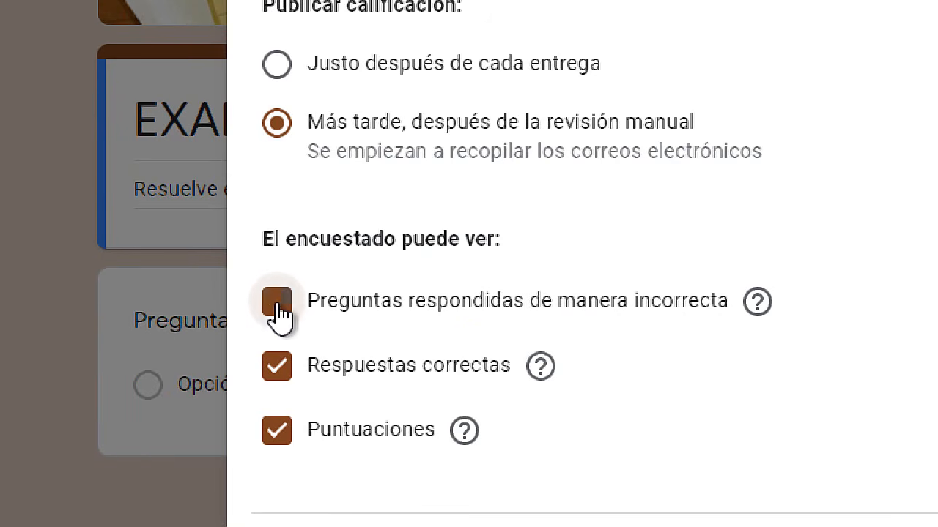
click(278, 368)
click(279, 432)
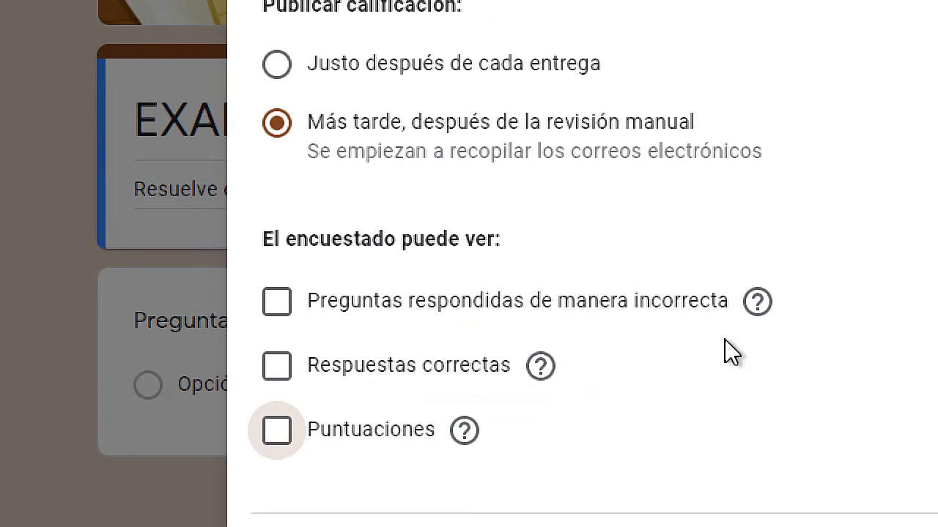
click(278, 308)
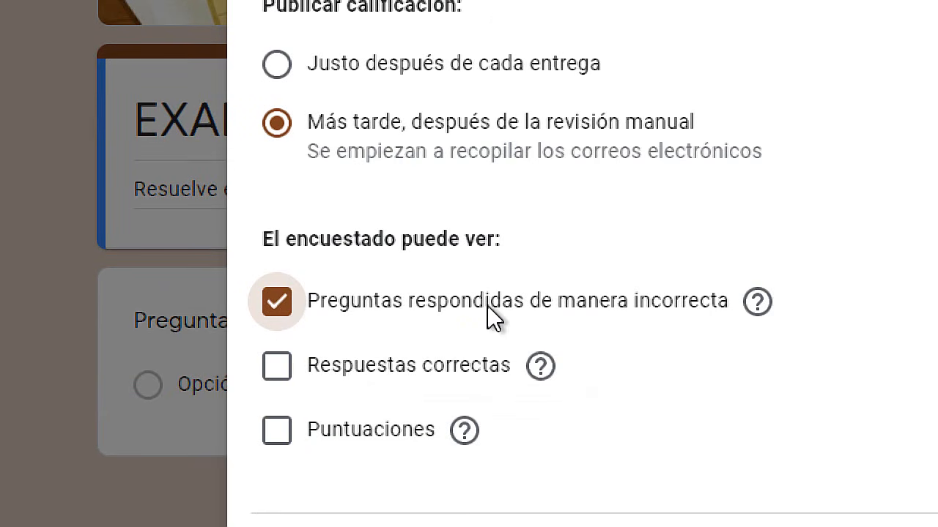
click(284, 313)
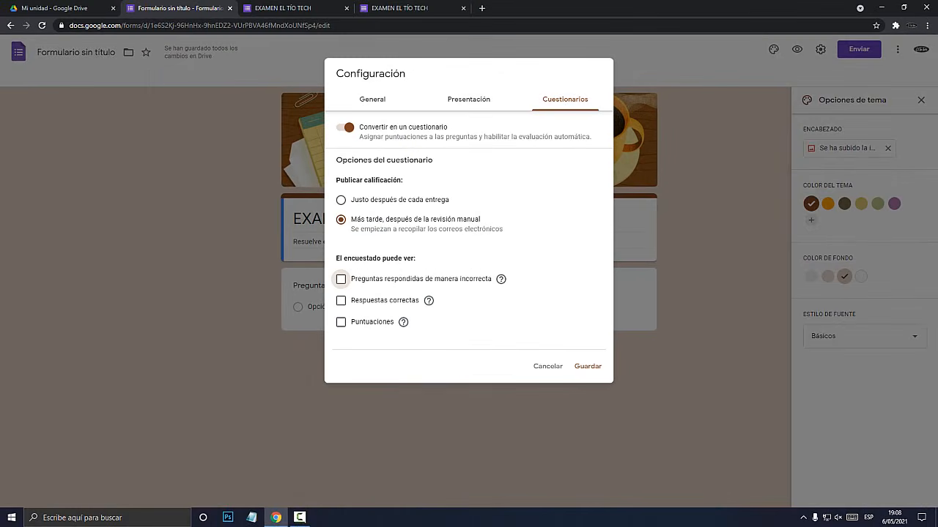
click(588, 366)
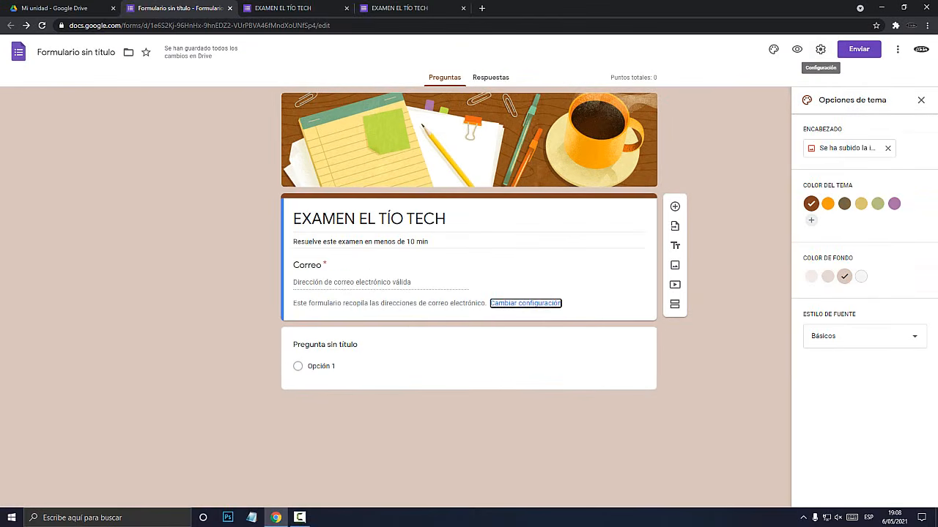
- Turn off email address collection in the form settings and save
click(821, 49)
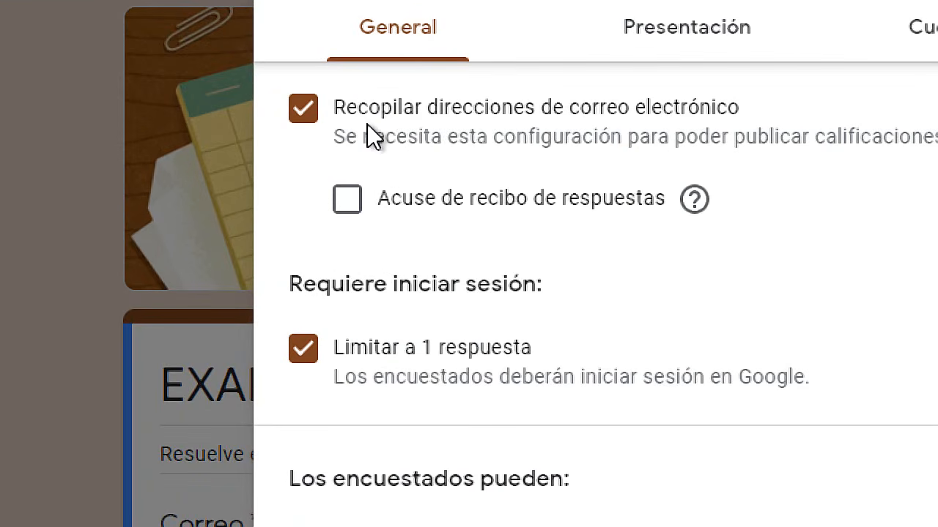
click(305, 117)
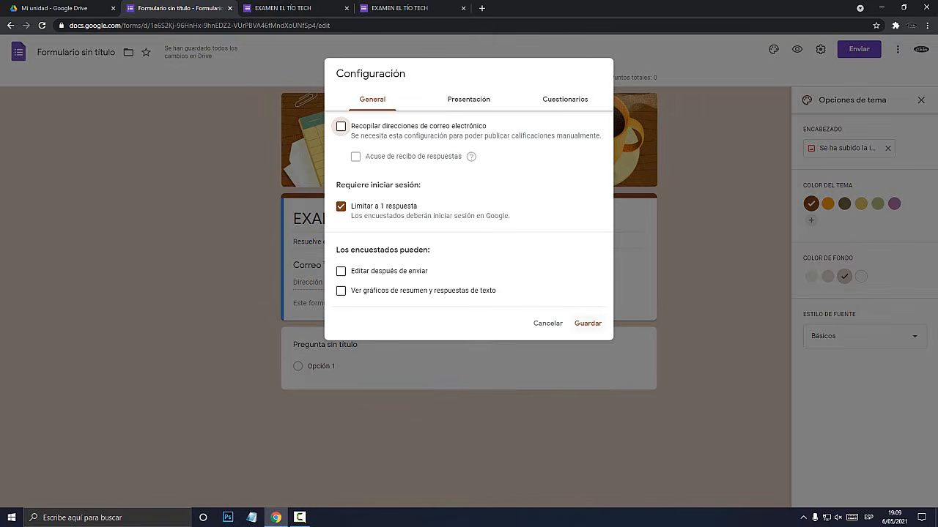
click(588, 323)
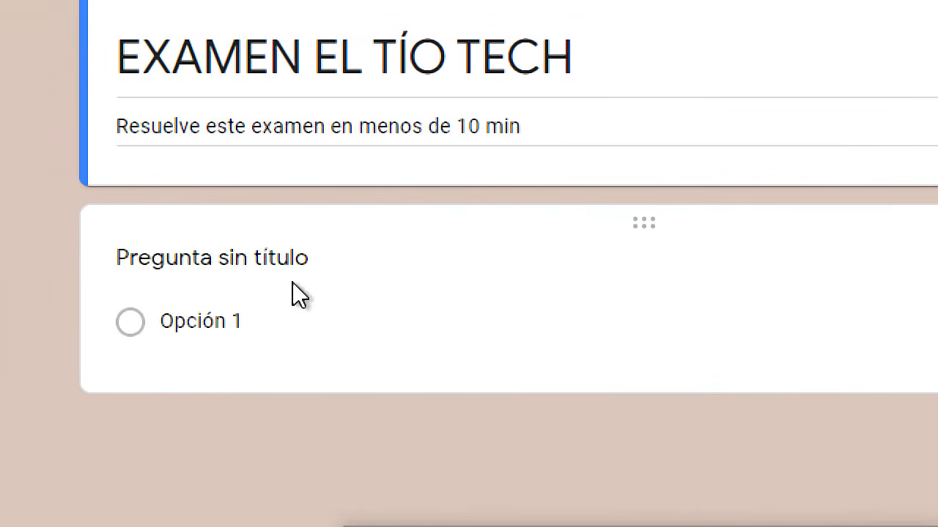
- Retitle the untitled first question 'Nombre y Apellido'
click(594, 222)
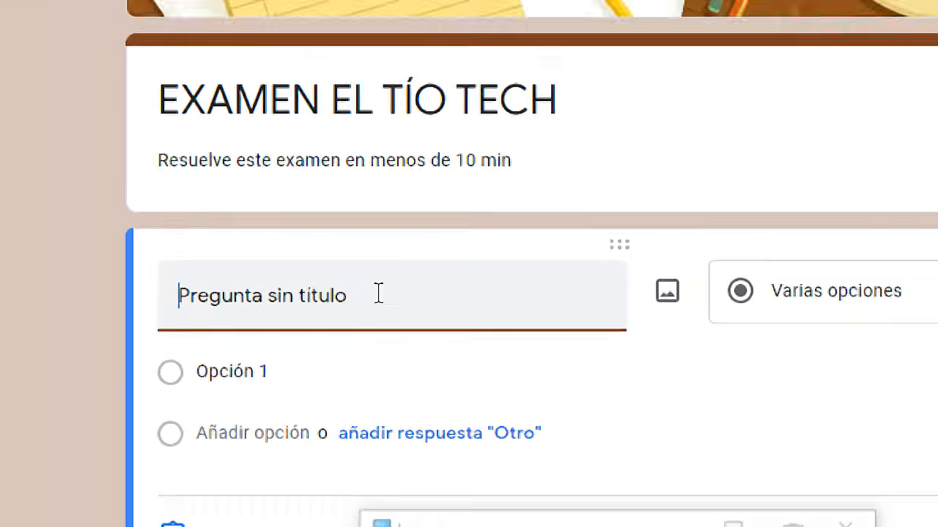
triple_click(375, 292)
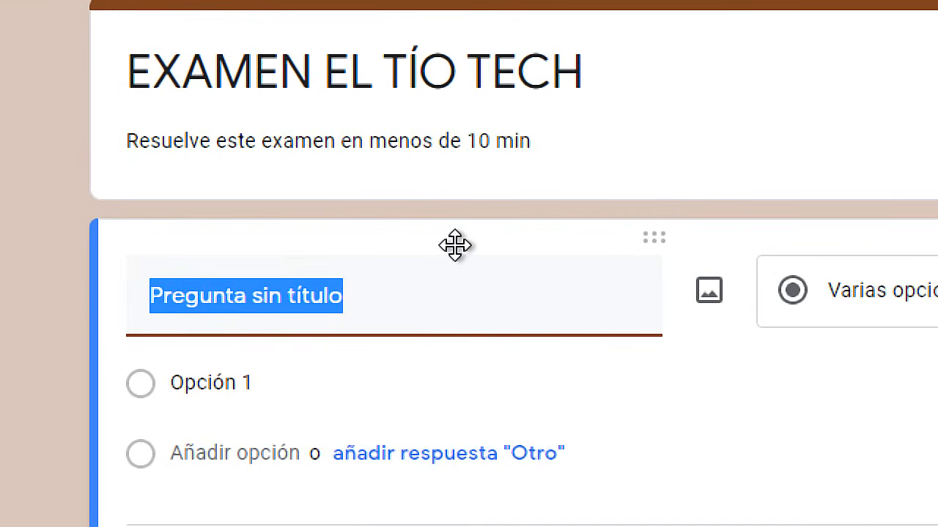
text(NOmbr)
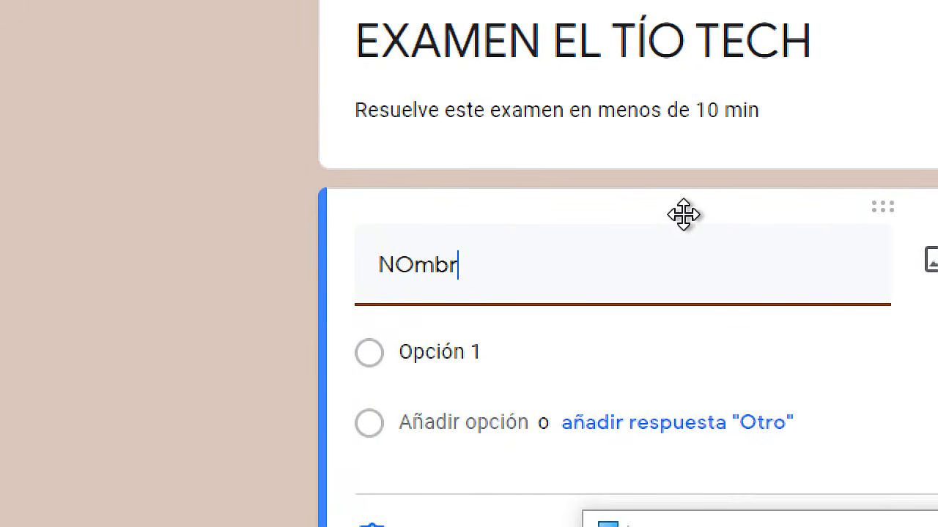
key(BackSpace)
key(BackSpace)
key(BackSpace)
key(BackSpace)
text(ombre y a)
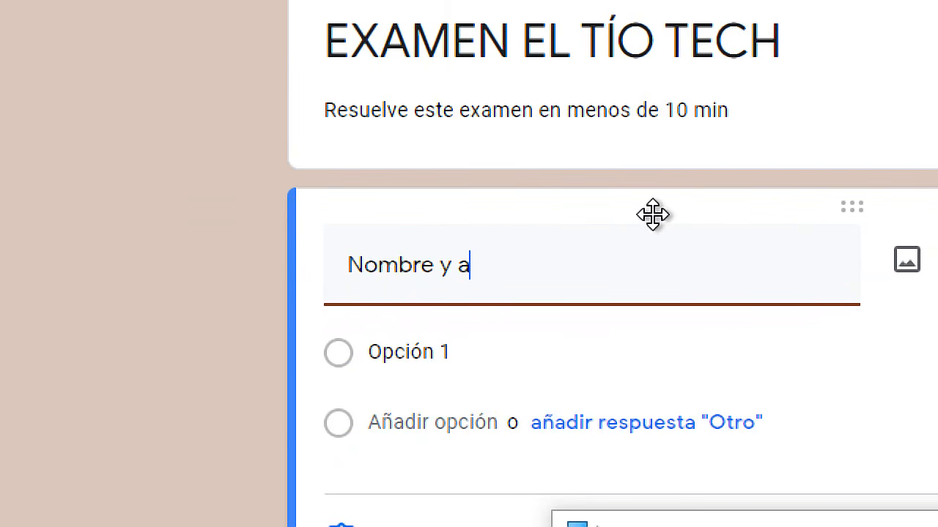
key(BackSpace)
text(Apellido)
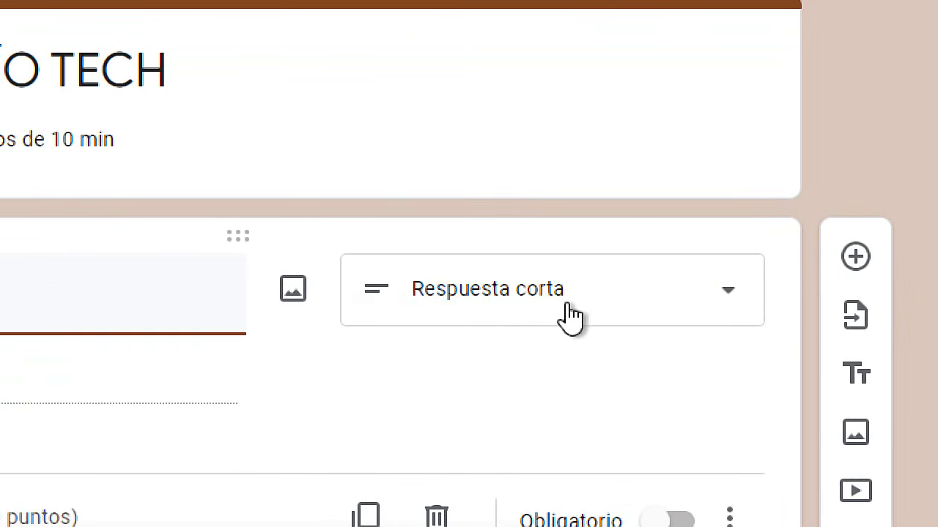
- Keep Nombre y Apellido as Respuesta corta and mark it Obligatorio
key(super+Escape)
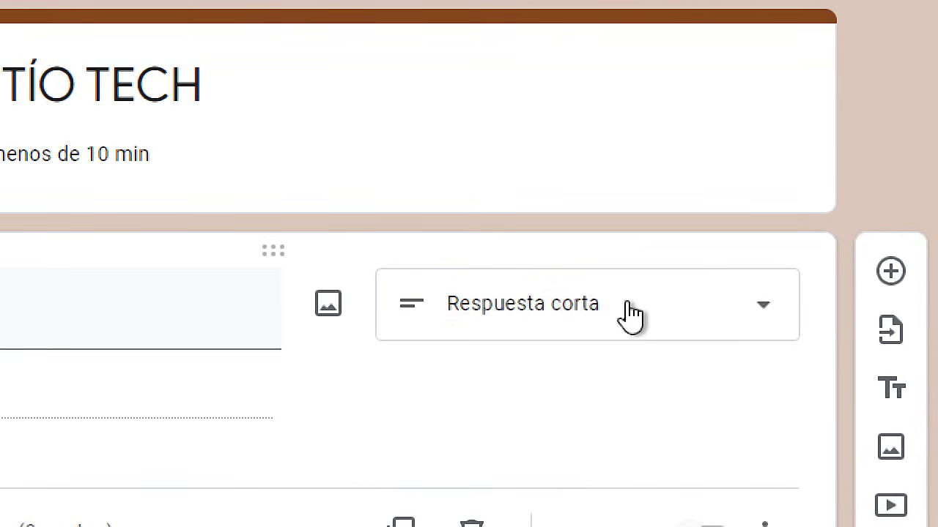
click(587, 294)
key(super+Escape)
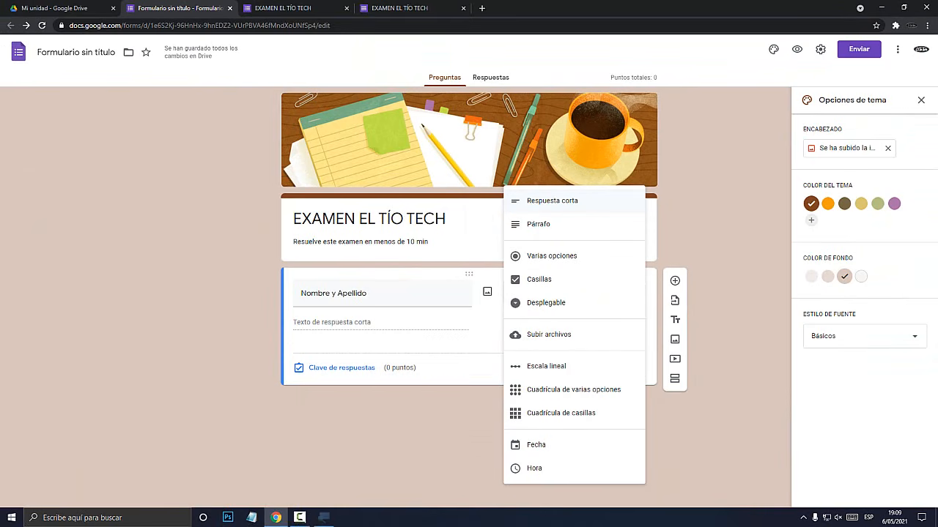
key(super+plus)
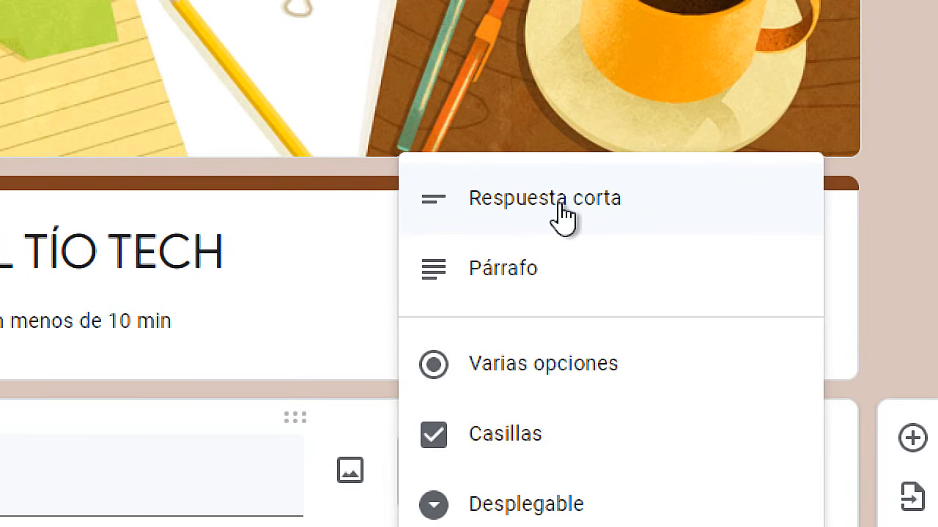
click(579, 218)
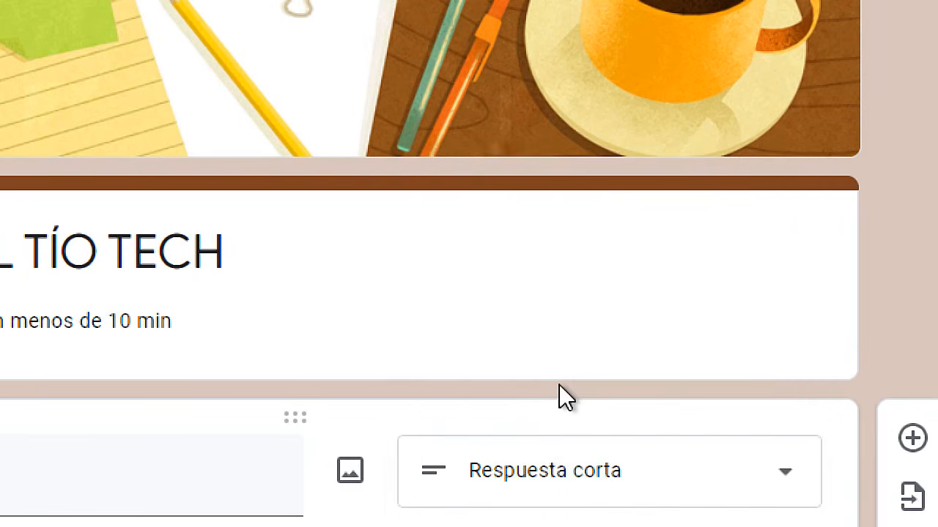
key(super+Escape)
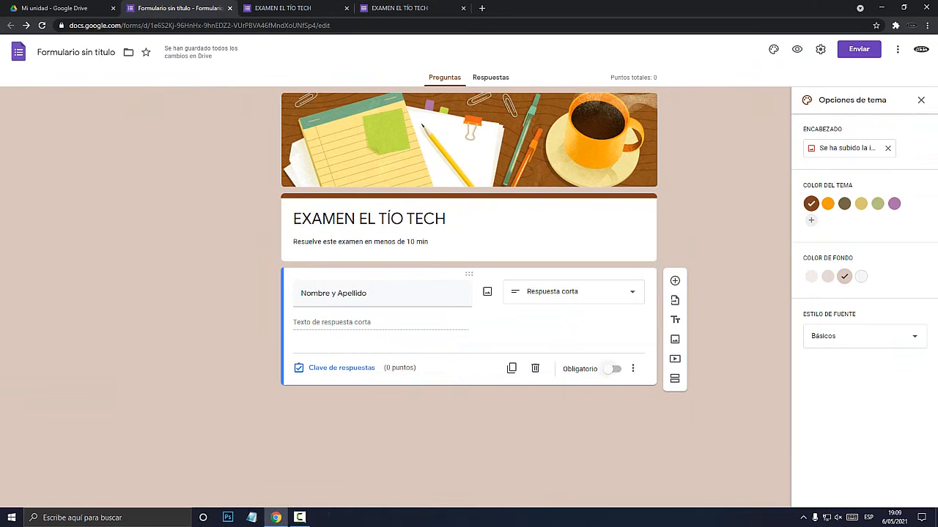
key(super+plus)
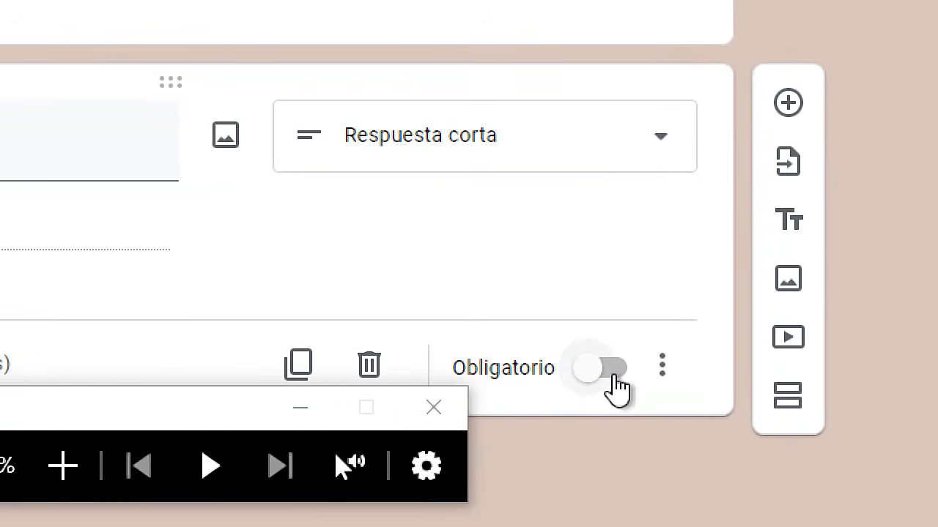
click(614, 371)
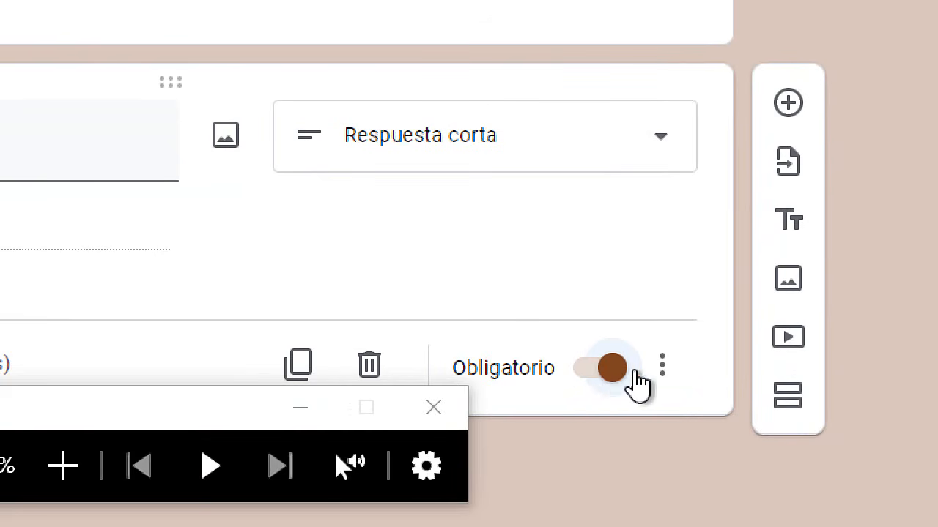
- Open the form's respondent preview
key(super+Escape)
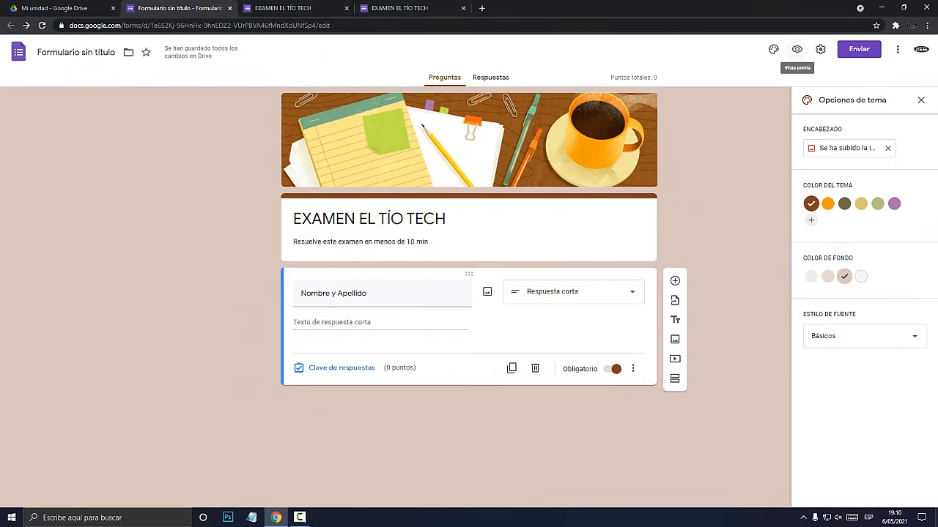
key(super+plus)
key(super+Escape)
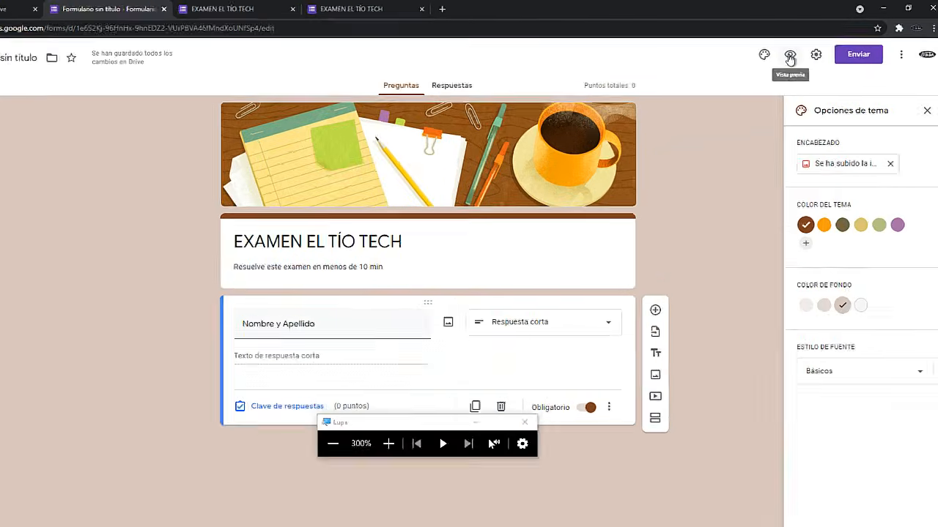
click(790, 56)
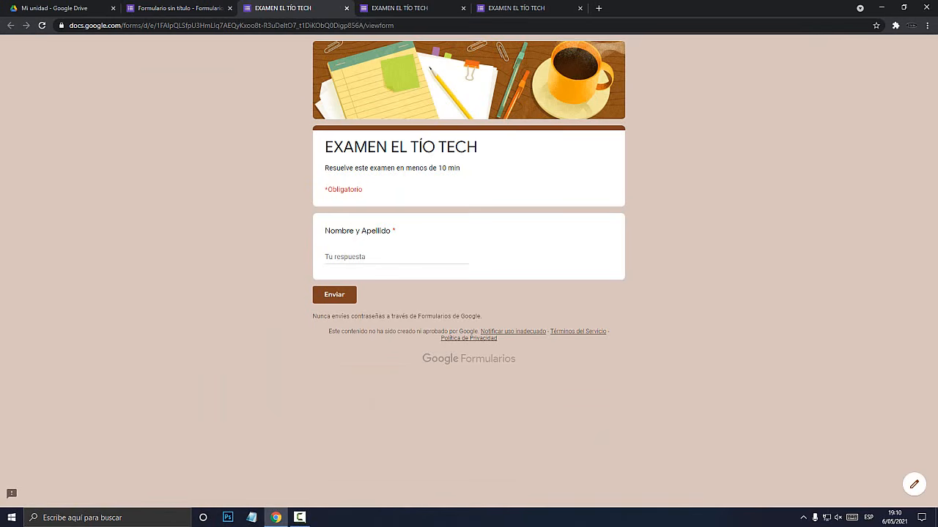
- Enter a test respondent's full name in the preview's Nombre y Apellido answer, then return to the editor
click(348, 257)
key(super+plus)
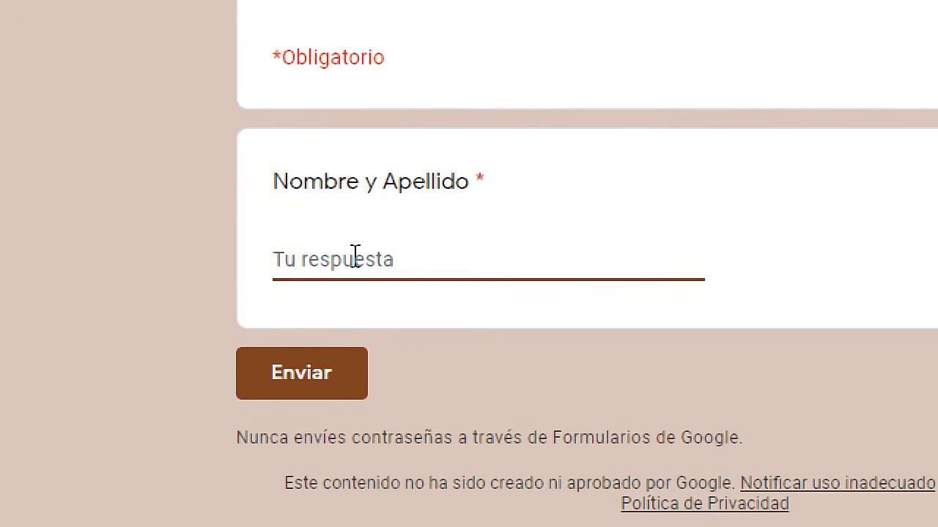
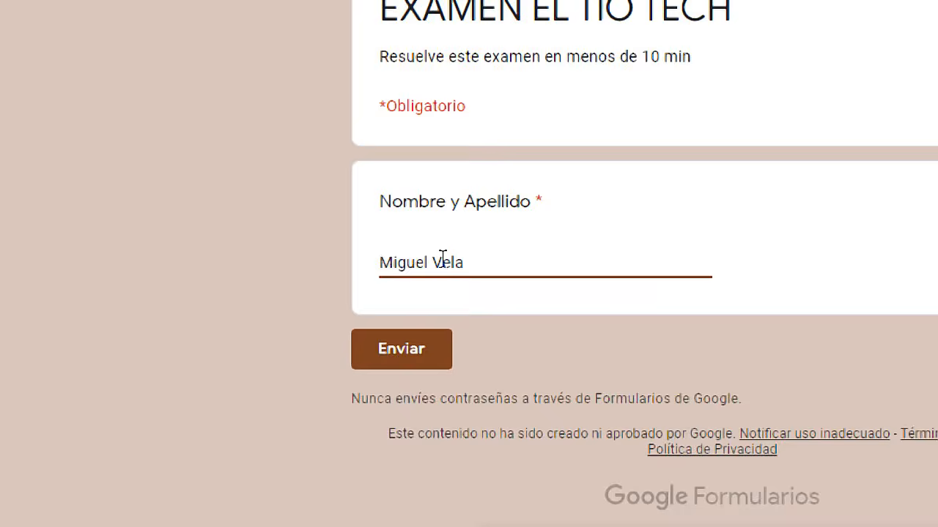
key(ctrl+shift+Tab)
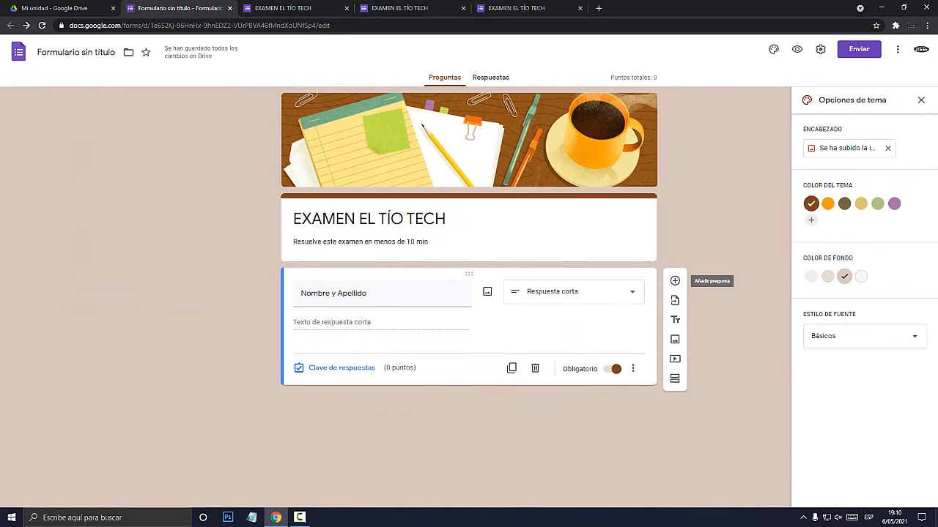
- Add a blank Varias opciones question below Nombre y Apellido and open it for editing
click(676, 118)
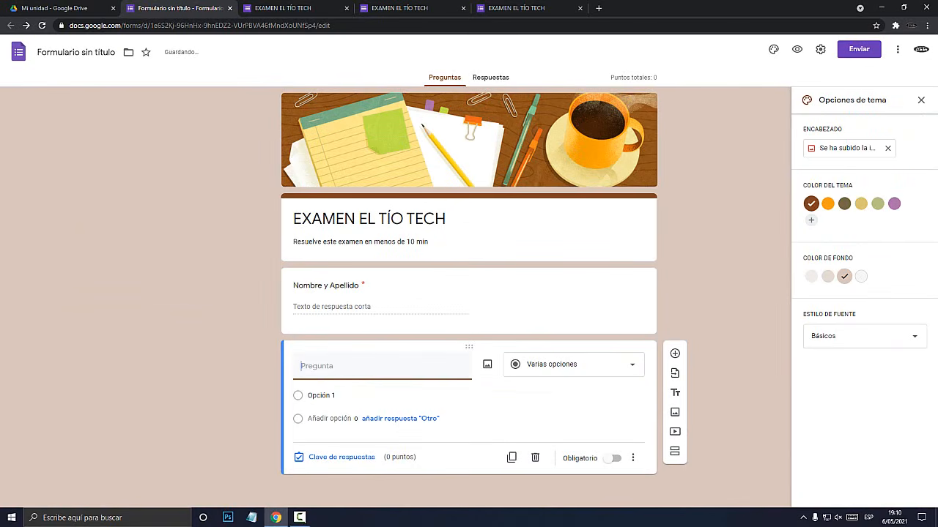
key(super+plus)
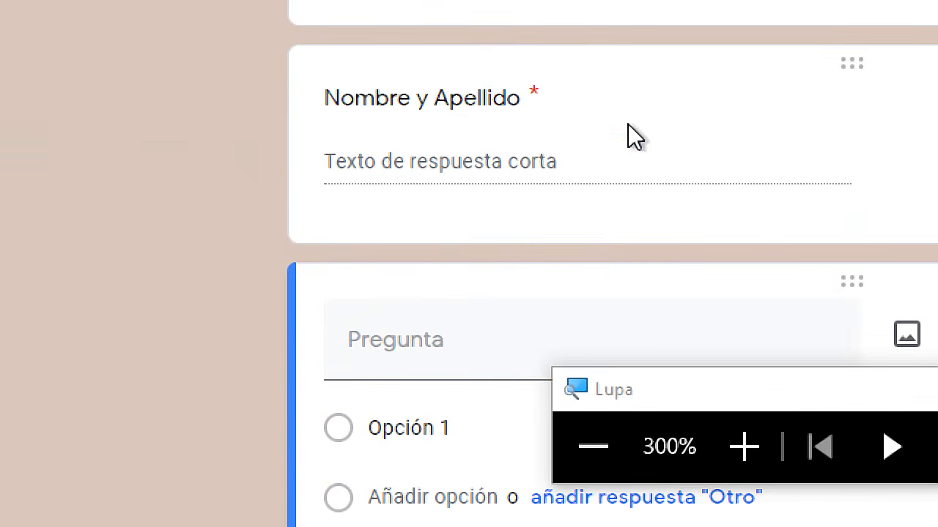
key(super+Escape)
click(367, 293)
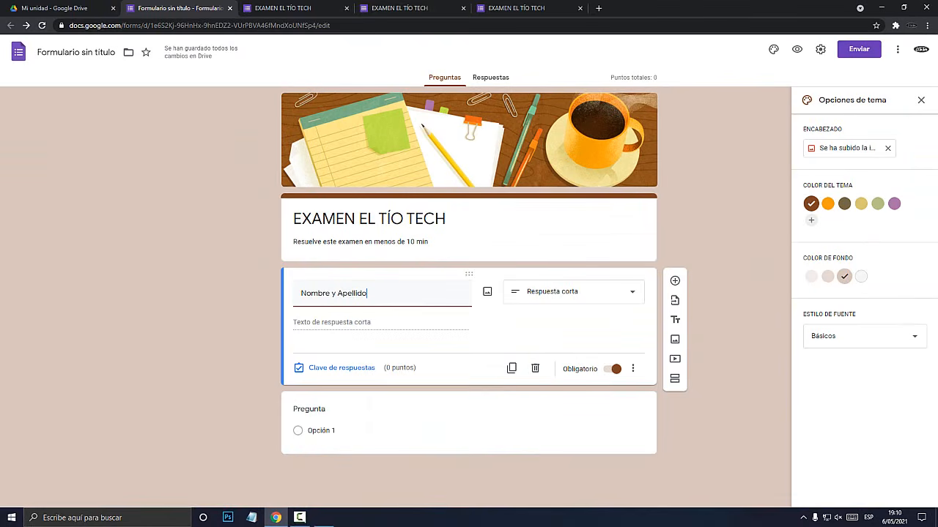
key(super+plus)
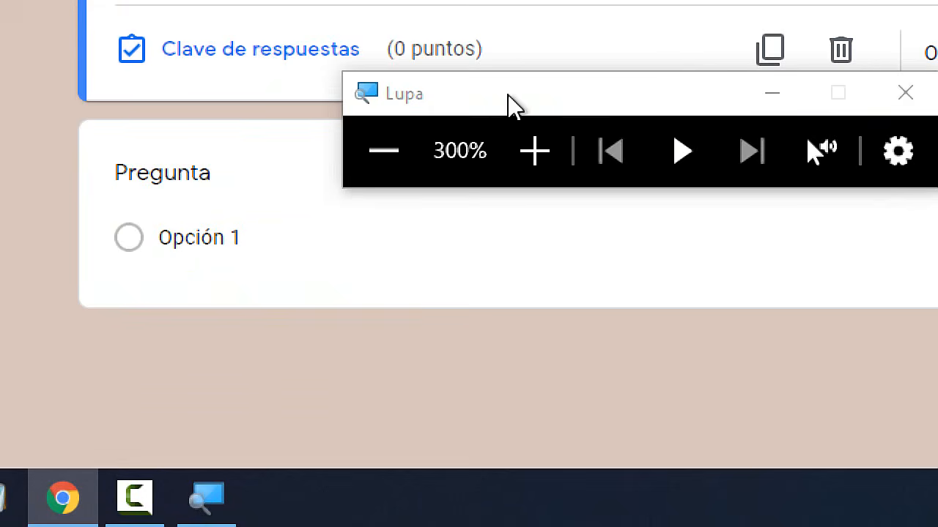
drag(513, 102, 484, 385)
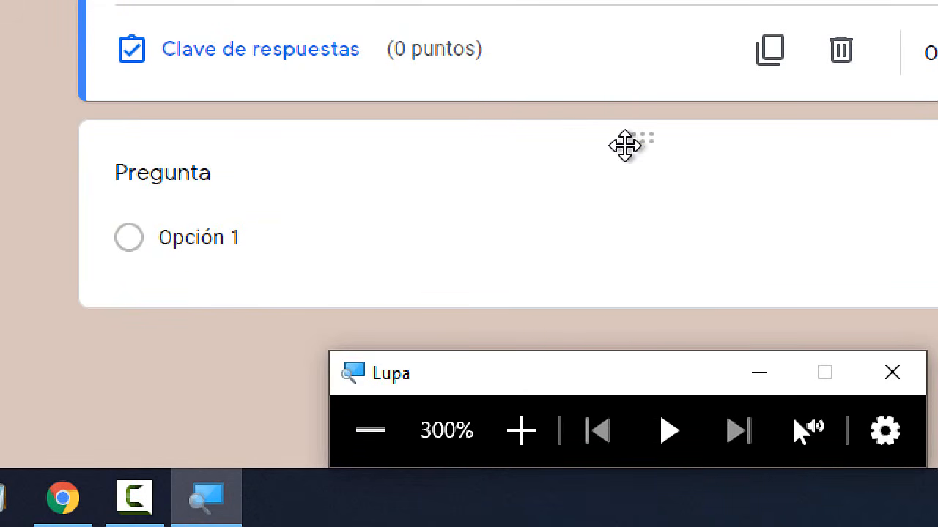
click(624, 145)
key(super+Escape)
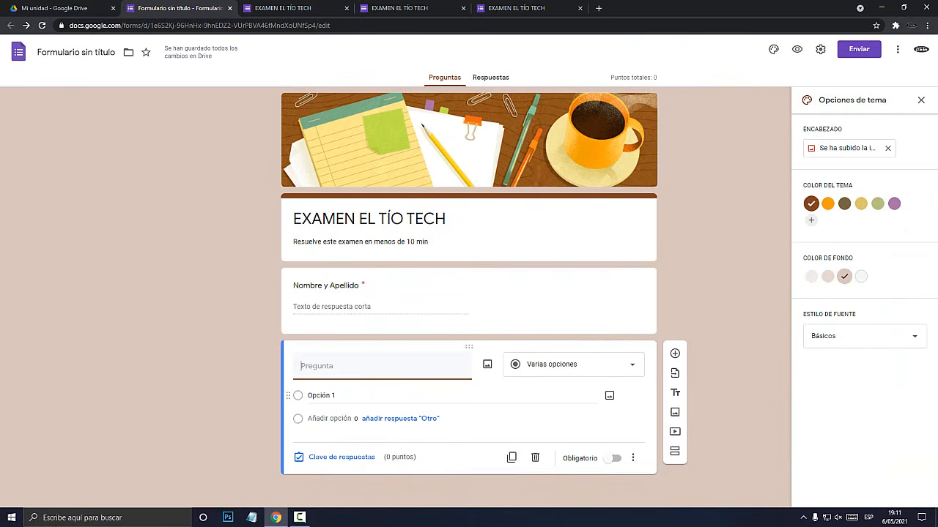
- Title the new question 'El sinónimo de matrimonio es:' and keep it as Varias opciones
text(EW)
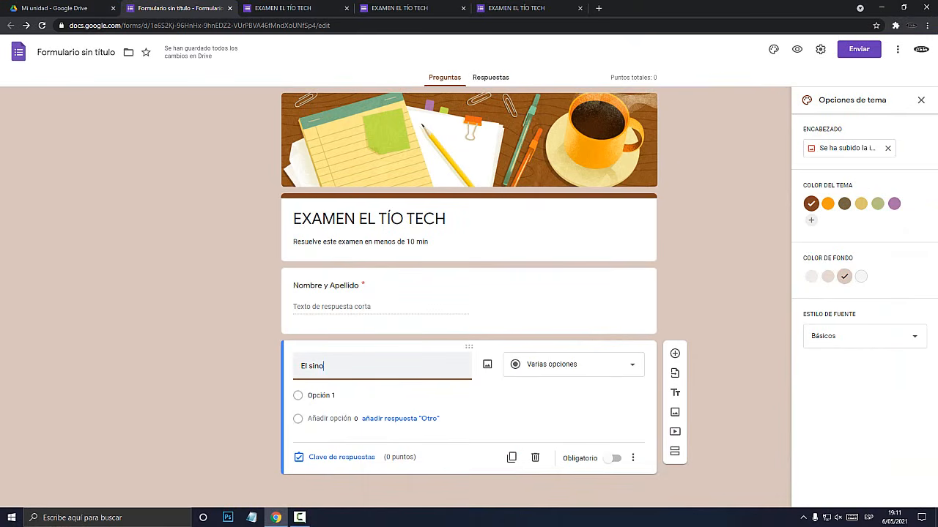
key(BackSpace)
key(BackSpace)
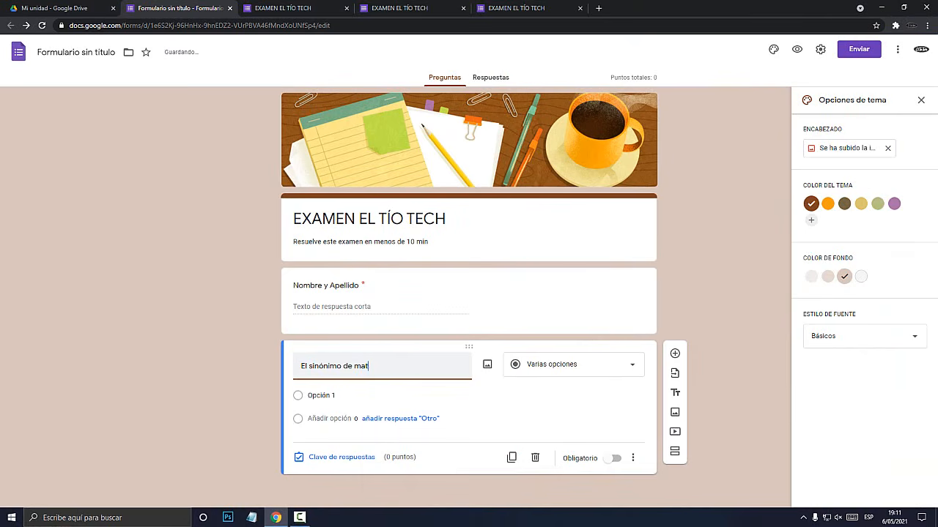
text(ónimo de matrimonio es:)
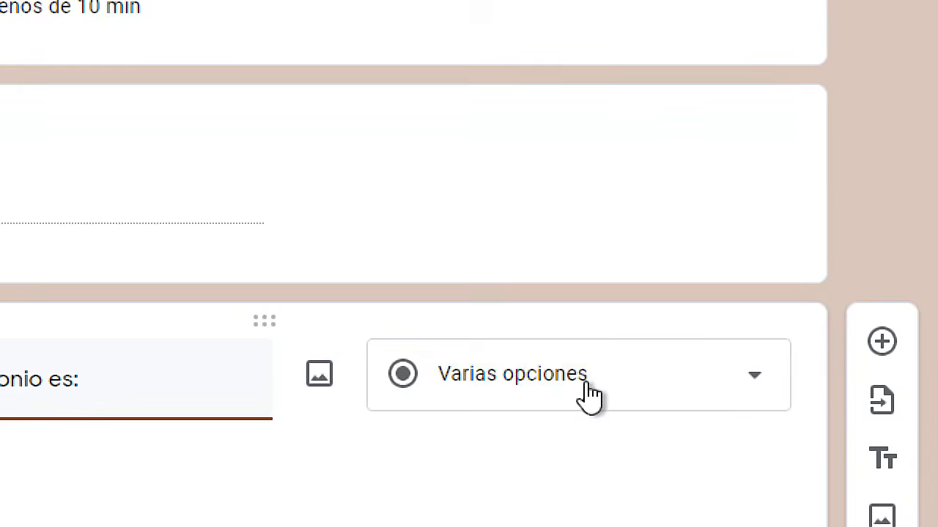
click(576, 369)
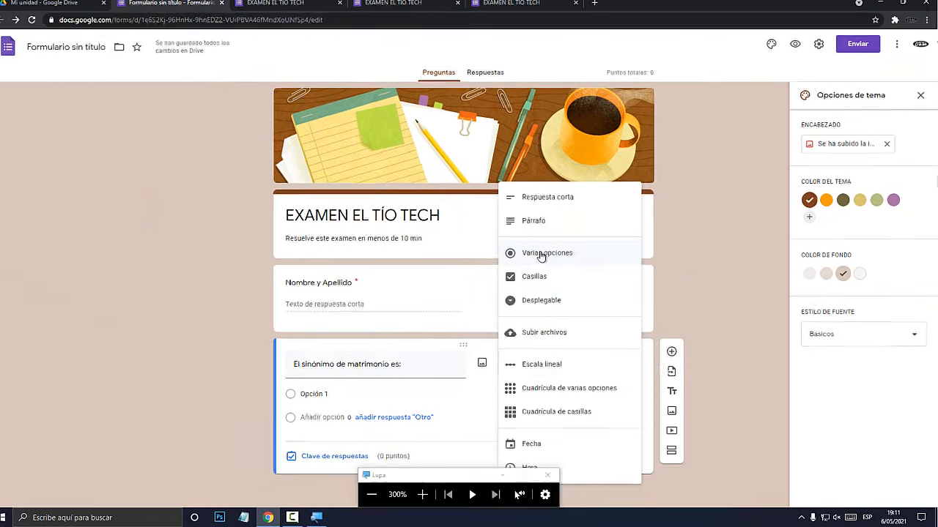
click(540, 255)
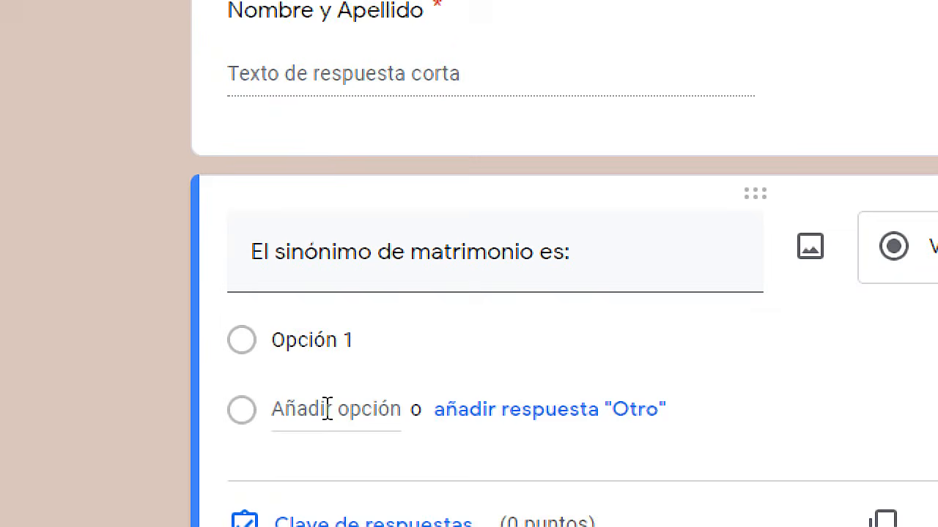
- Enter the first three answer options: Boda, Divorcio and Pareja
click(332, 397)
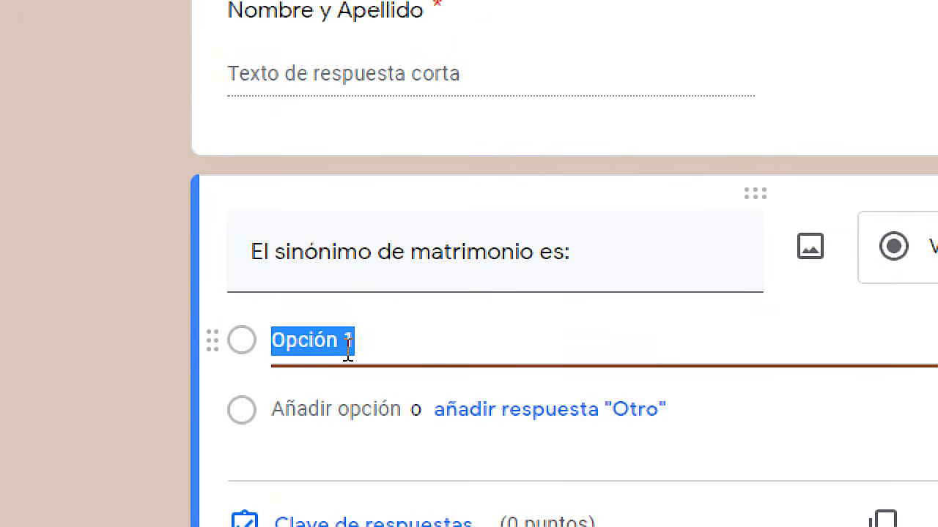
text(Boda)
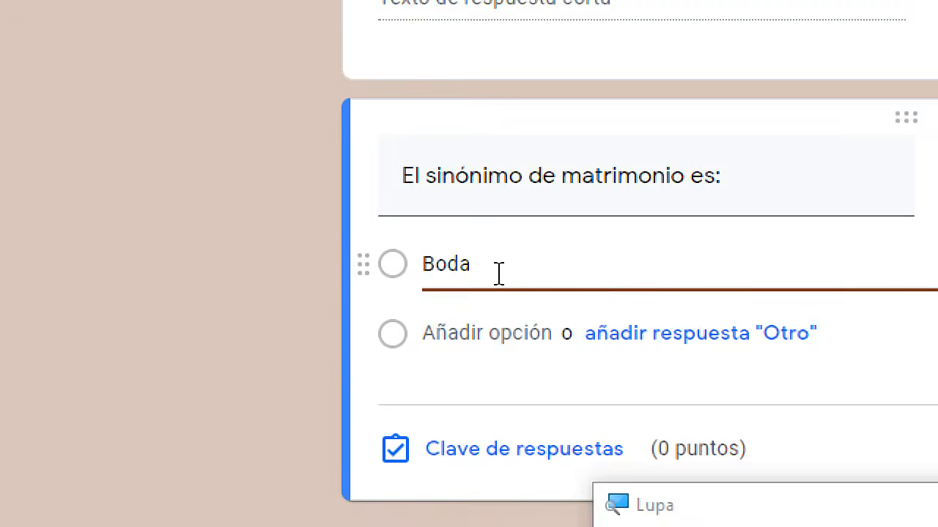
key(Return)
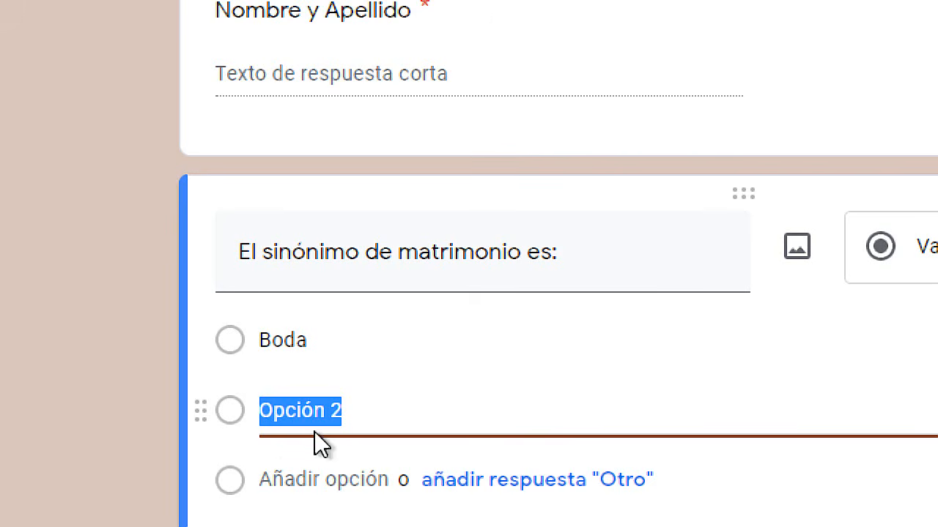
text(Divorcio)
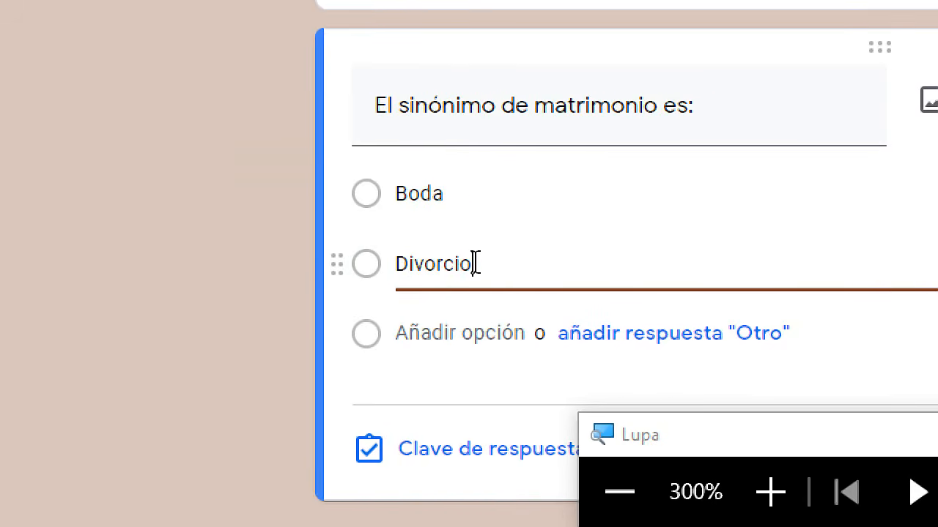
key(Return)
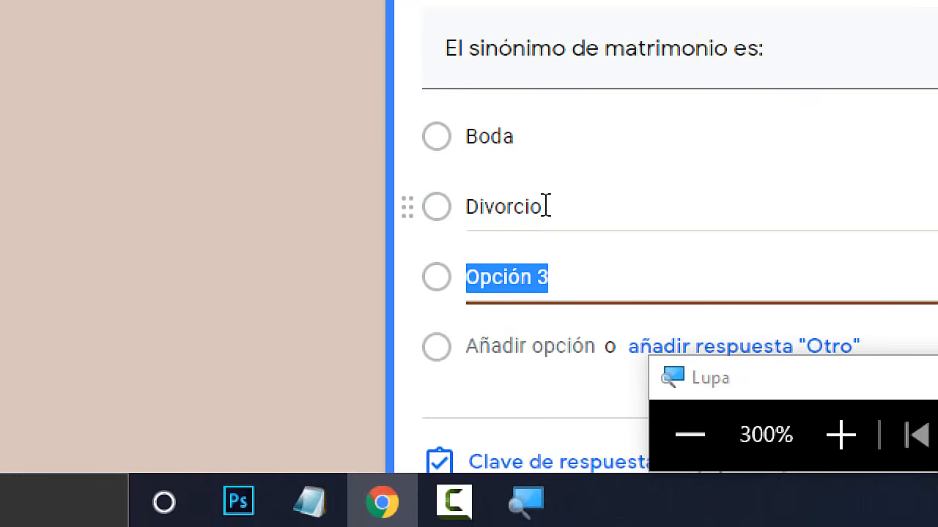
text(Pareja)
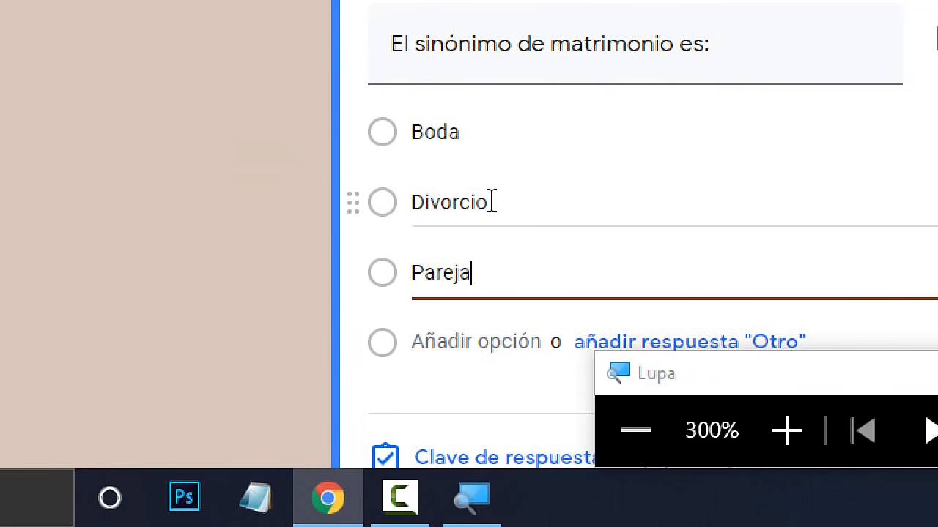
- Add the options Alegre and Padres, then finish editing the question
key(Return)
text(Alegre)
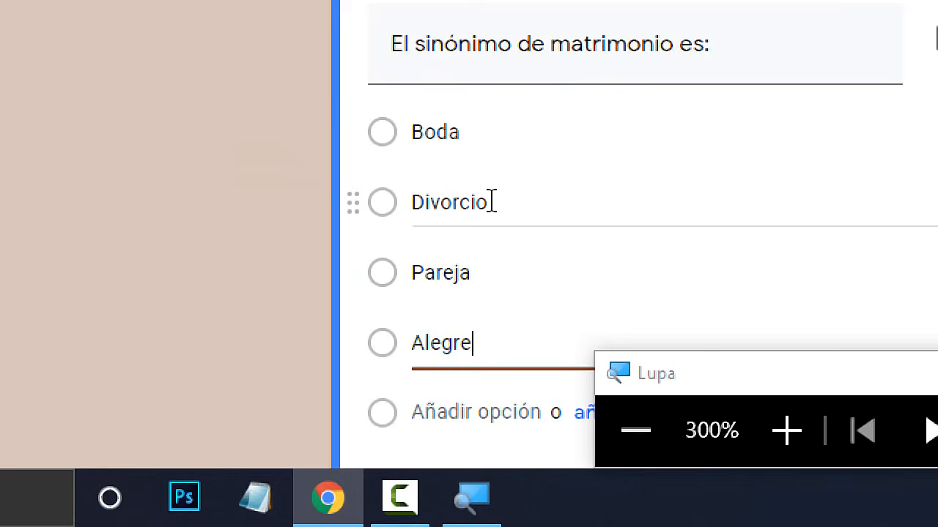
key(Return)
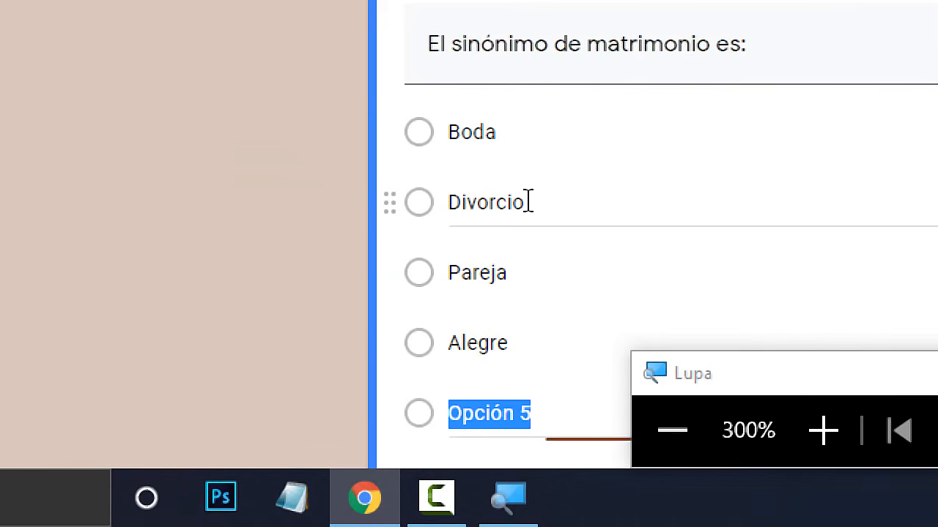
text(Padres)
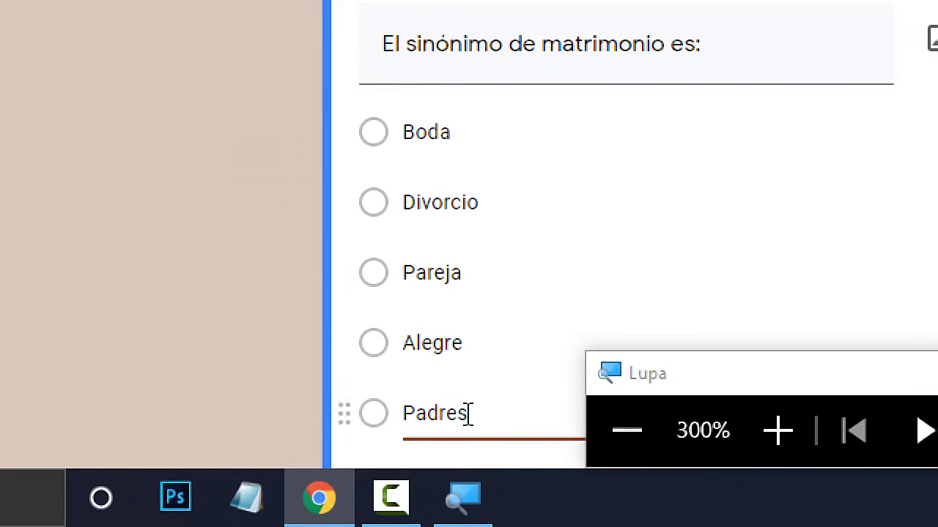
click(271, 179)
key(super+Escape)
scroll(440, 367, down, 2)
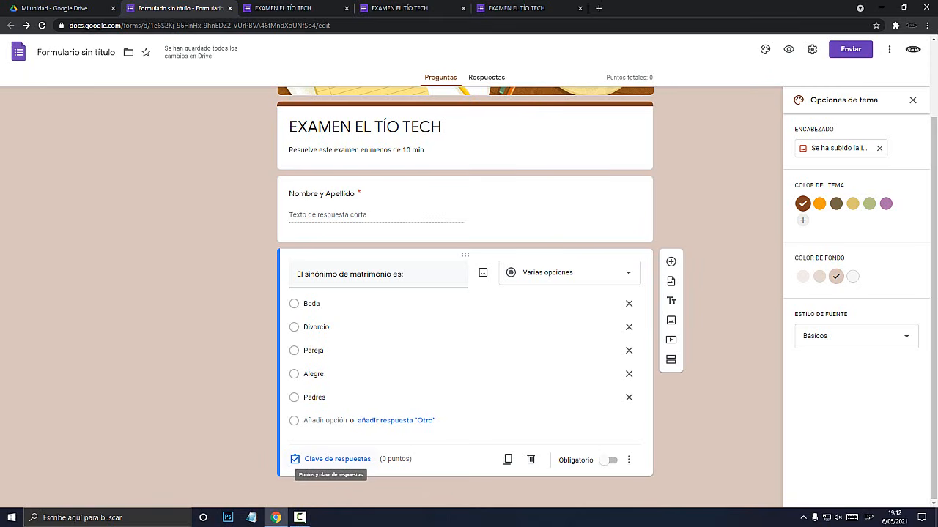
key(super+plus)
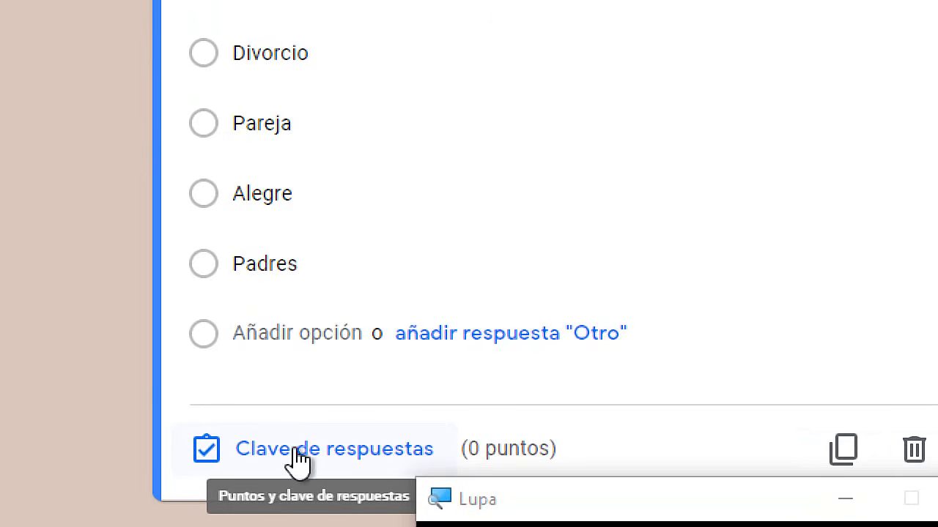
- In the answer key, mark Boda as the correct answer
click(326, 450)
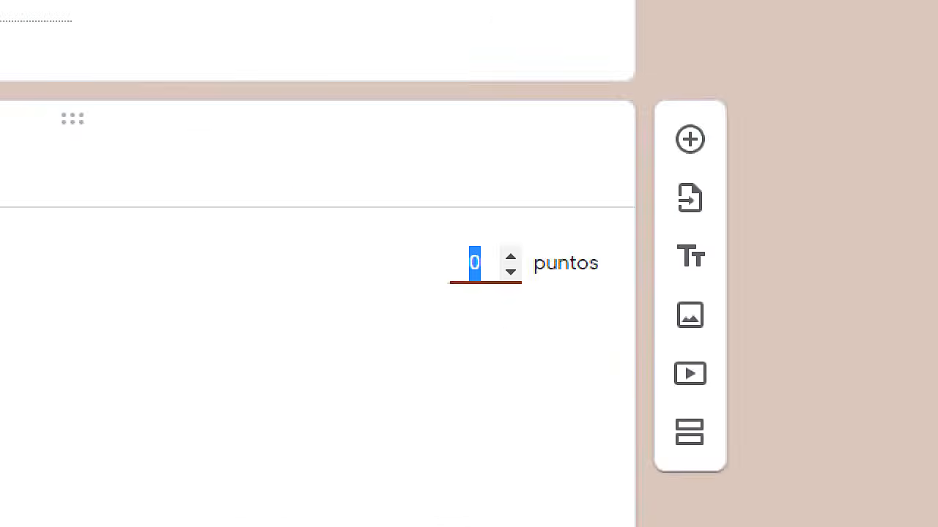
key(super+Escape)
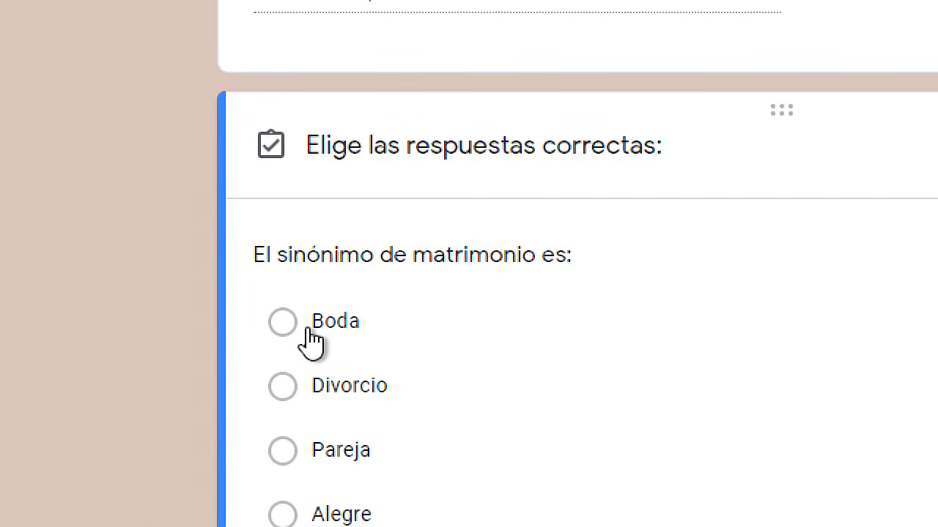
click(284, 324)
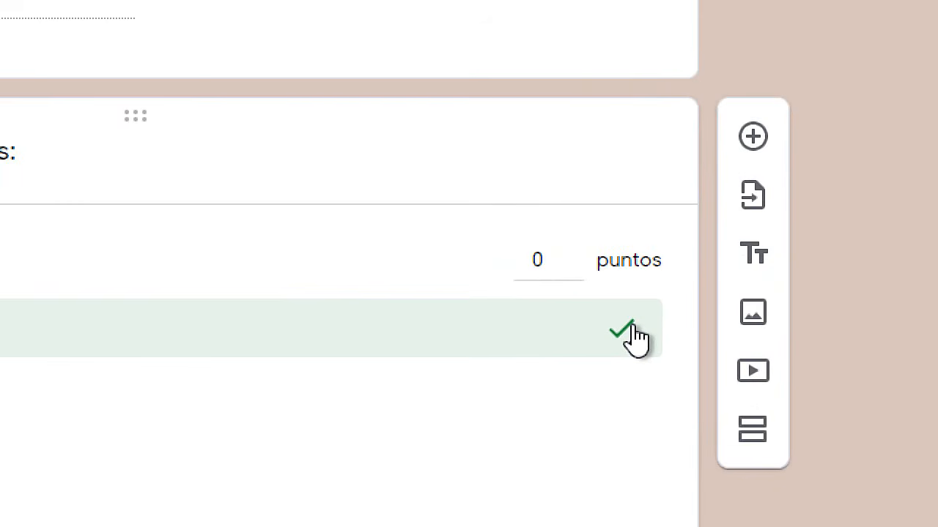
- Set the question's value to 5 points and close the answer key
click(545, 262)
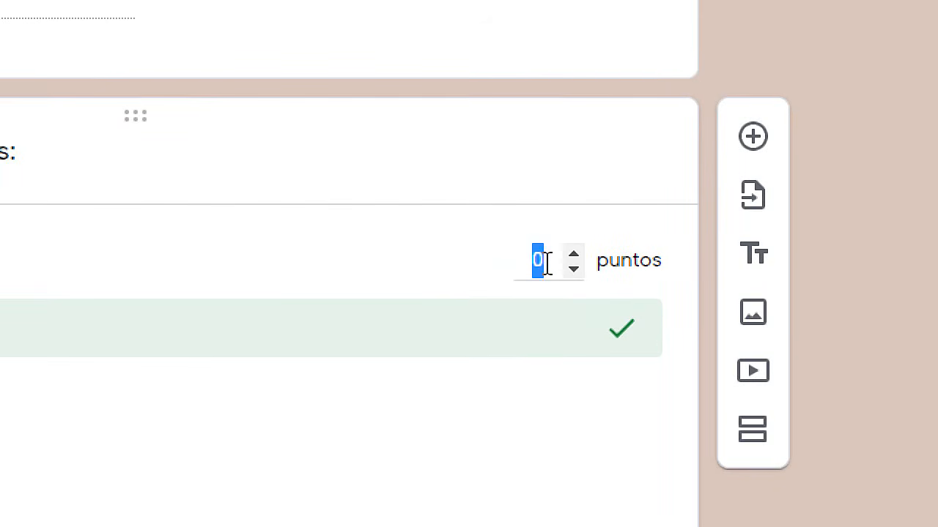
double_click(545, 261)
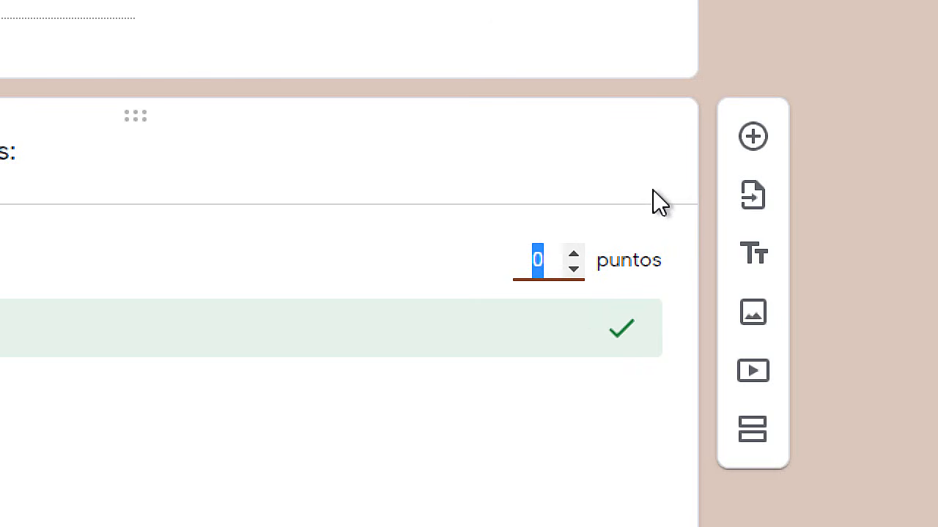
text(2)
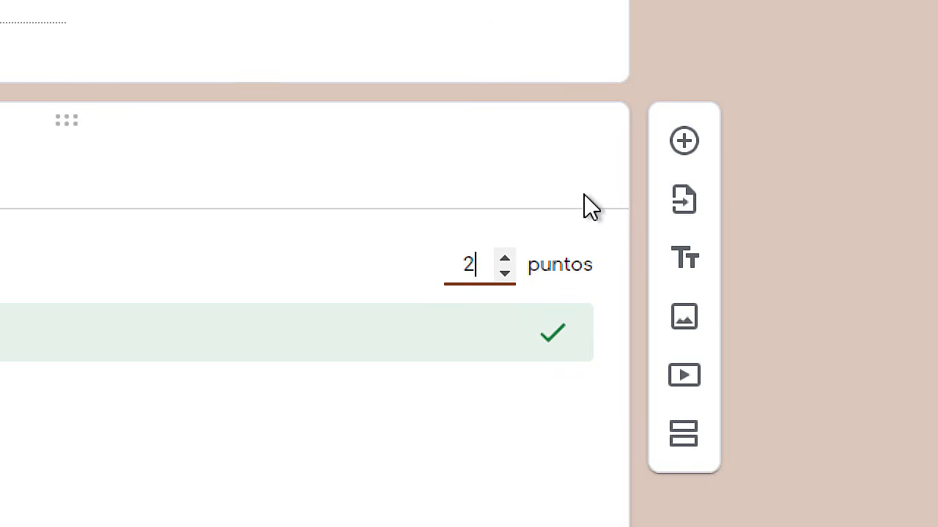
double_click(469, 256)
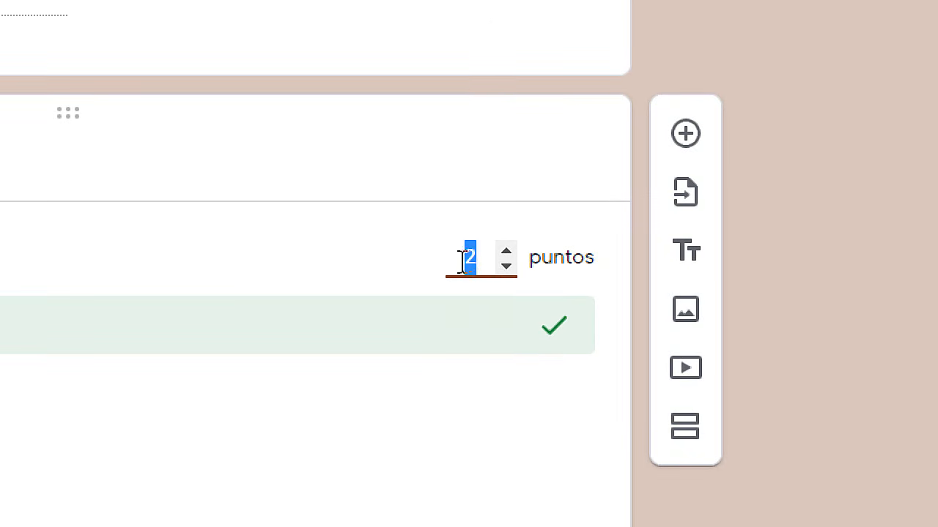
click(475, 257)
double_click(471, 257)
text(5)
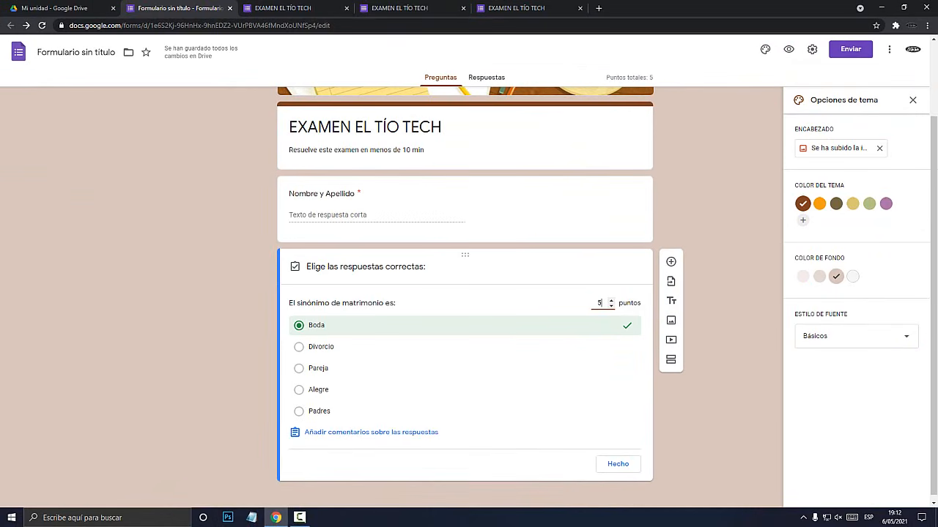
key(super+plus)
key(super+Escape)
click(617, 463)
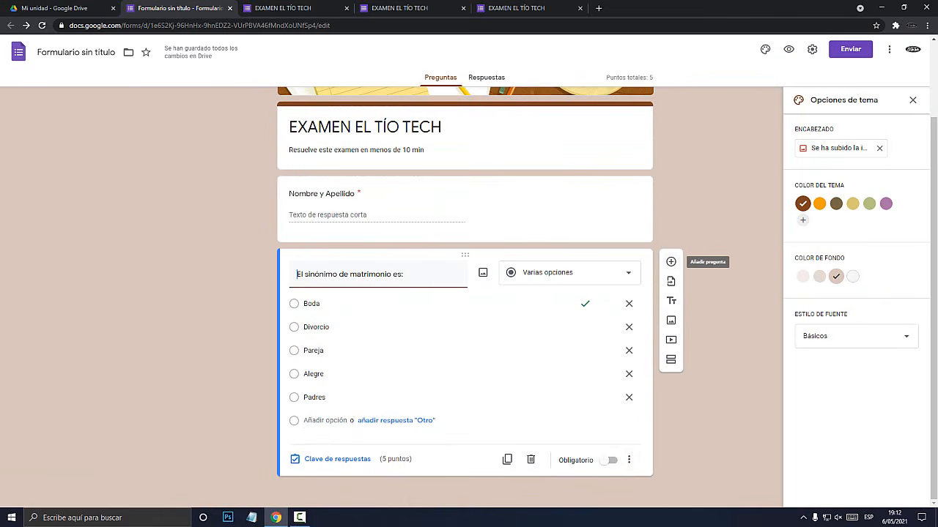
key(super+plus)
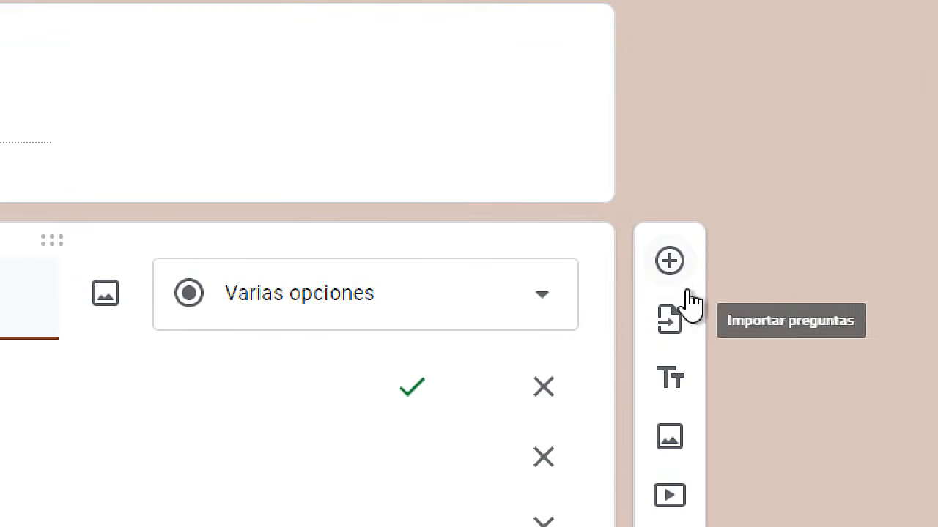
key(super+Escape)
- Add a new question titled 'Qué palabra está escrita incorrectamente ?'
click(669, 264)
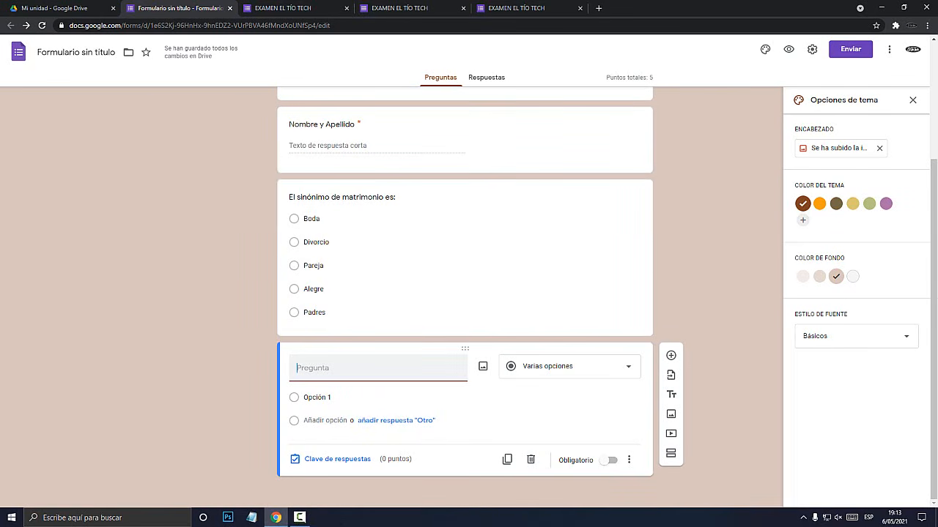
text(Qué palabra está escrita incorrectamente ?)
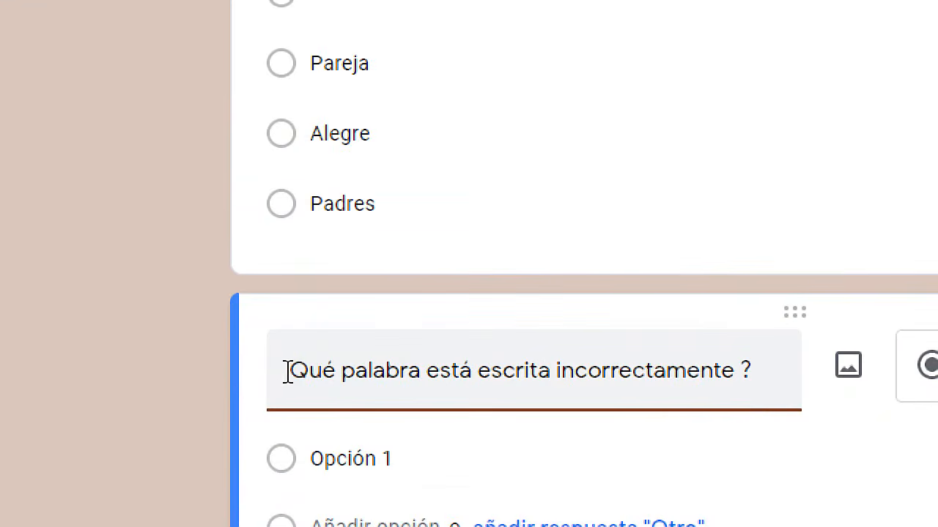
scroll(333, 359, down, 1)
- Enter the options Fabiola, raúl, Daniel and Todas
click(370, 329)
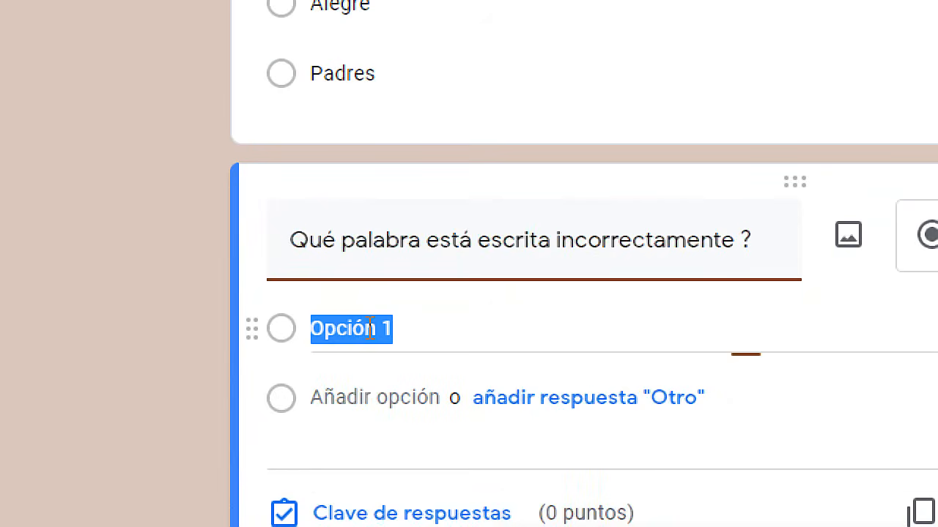
text(Fabnic)
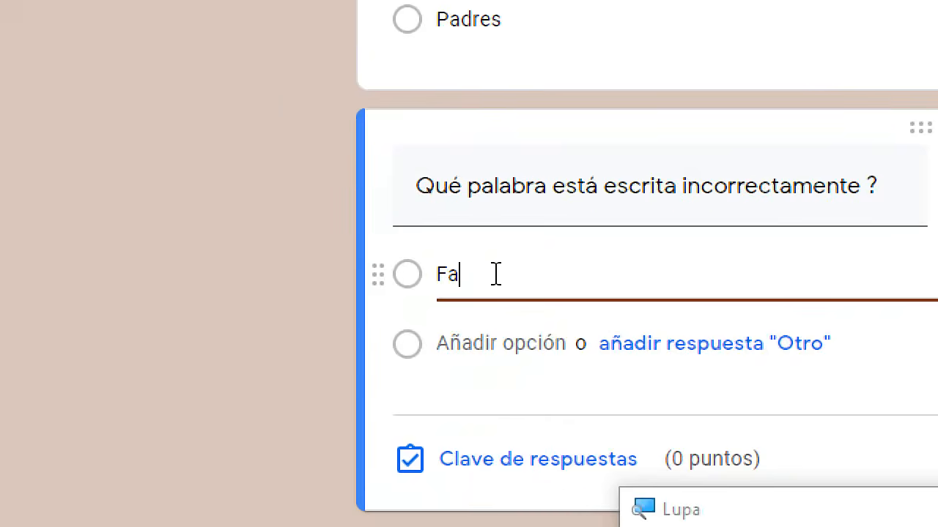
key(BackSpace)
key(BackSpace)
key(BackSpace)
text(iola)
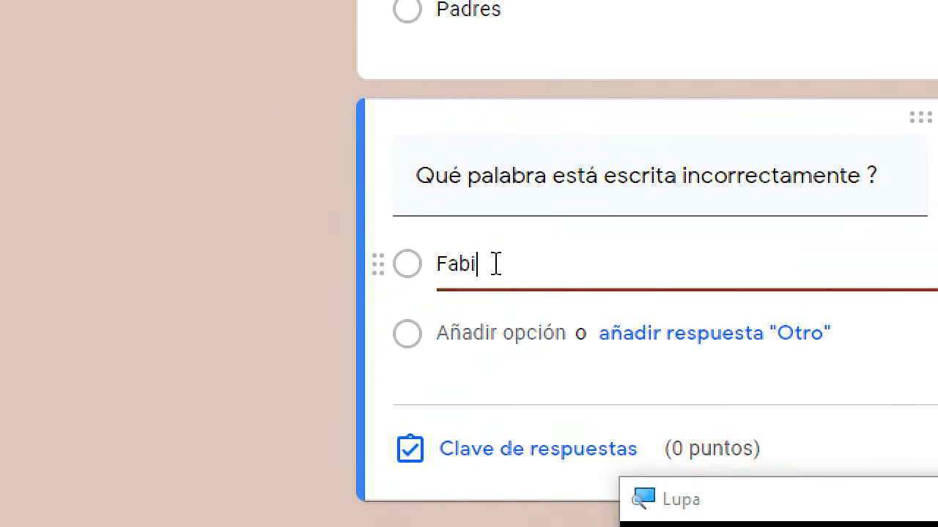
key(Return)
text(raúl)
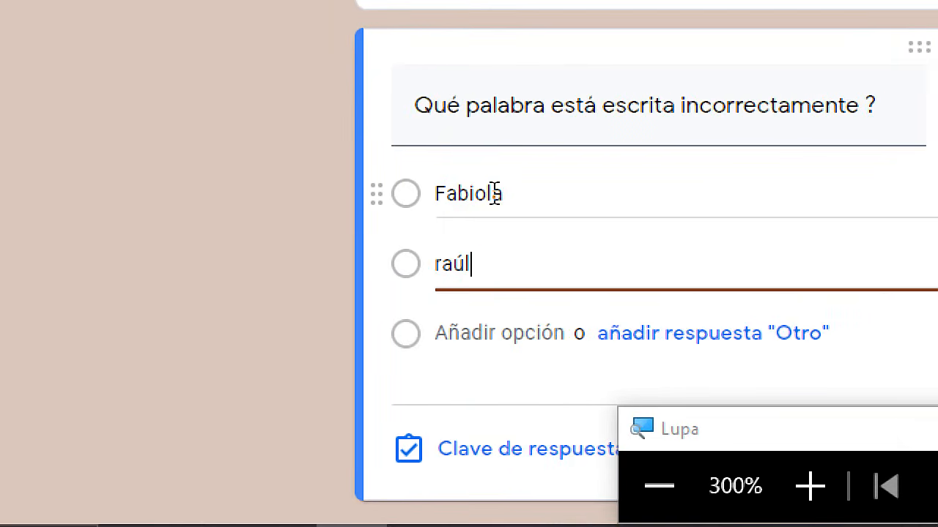
key(Return)
text(Daniel)
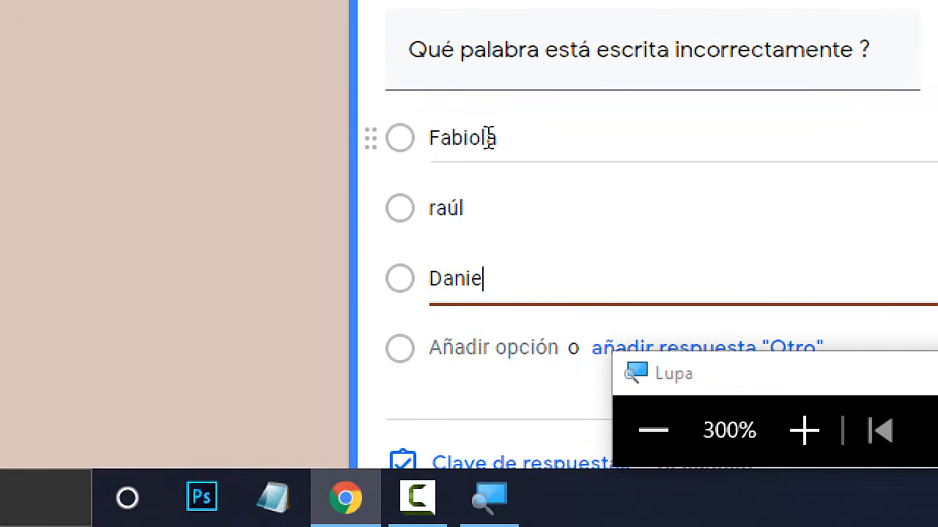
key(Return)
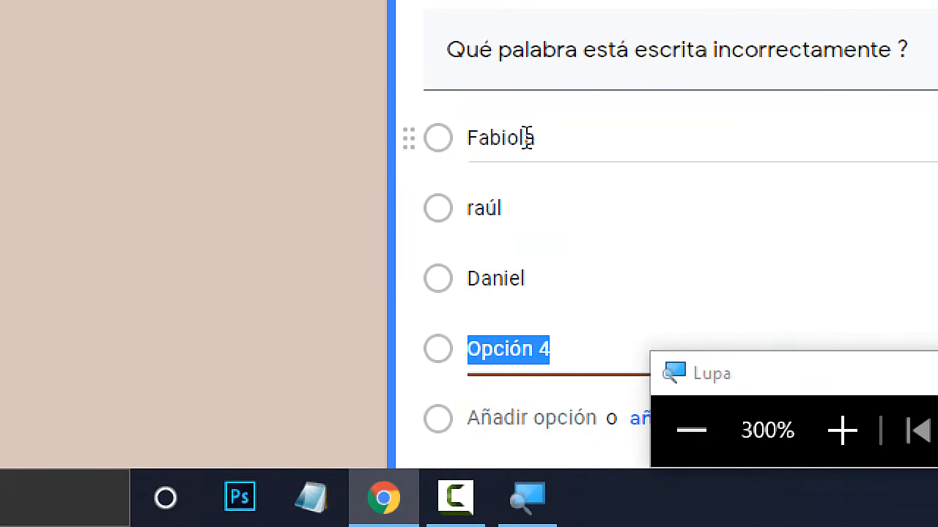
text(Todas)
- Remove the extra empty fifth option, leaving four answers
key(Return)
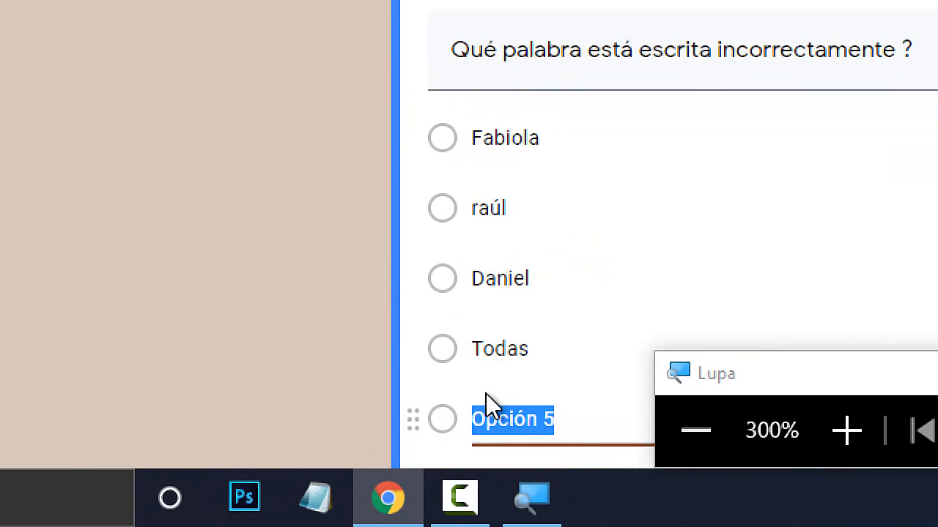
key(super+Escape)
scroll(440, 398, down, 2)
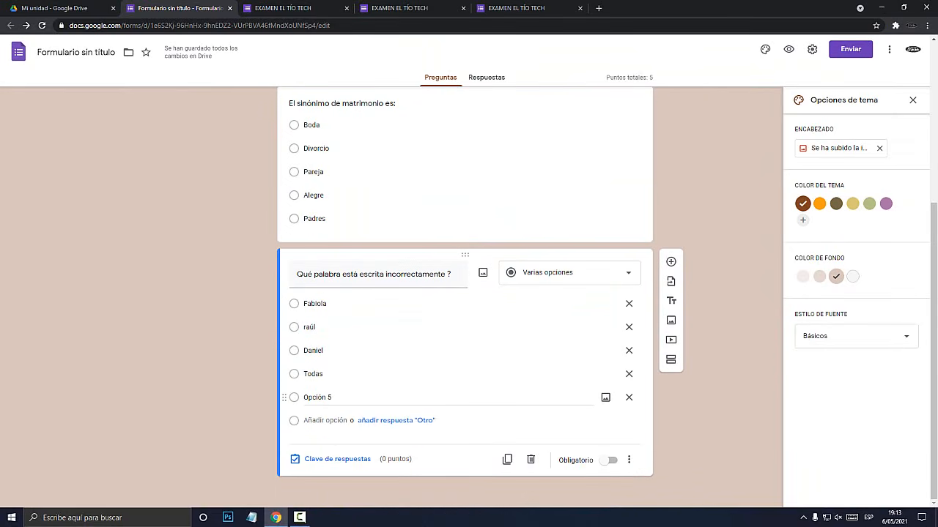
key(super+plus)
key(super+plus)
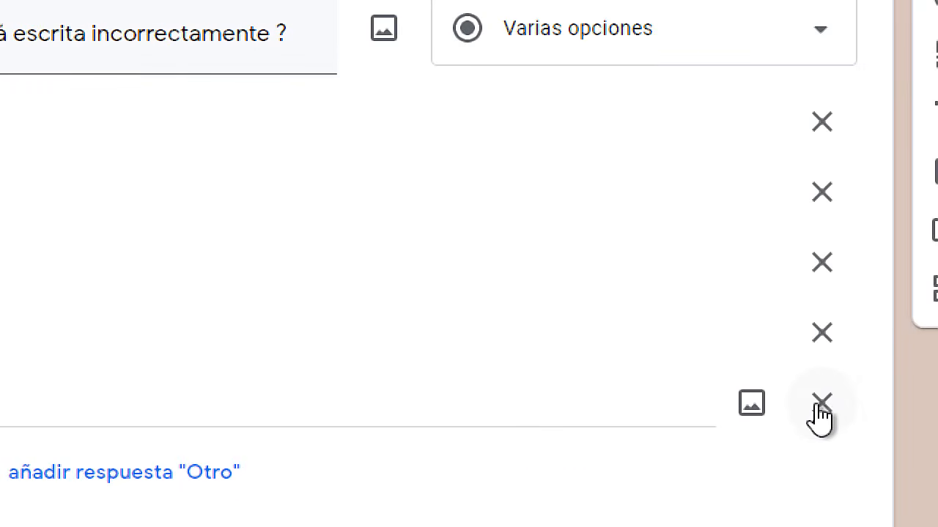
click(822, 405)
key(super+Escape)
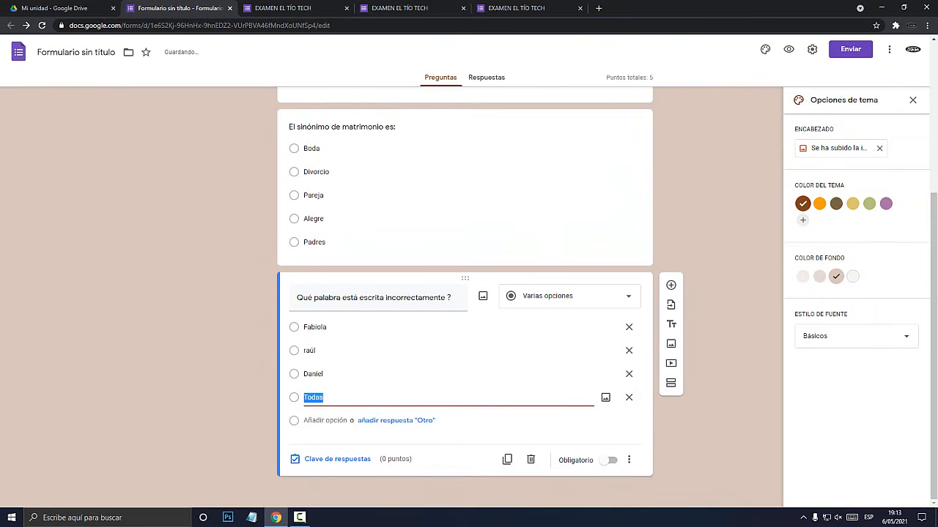
- Make the misspelled-word and matrimonio questions required
key(super+plus)
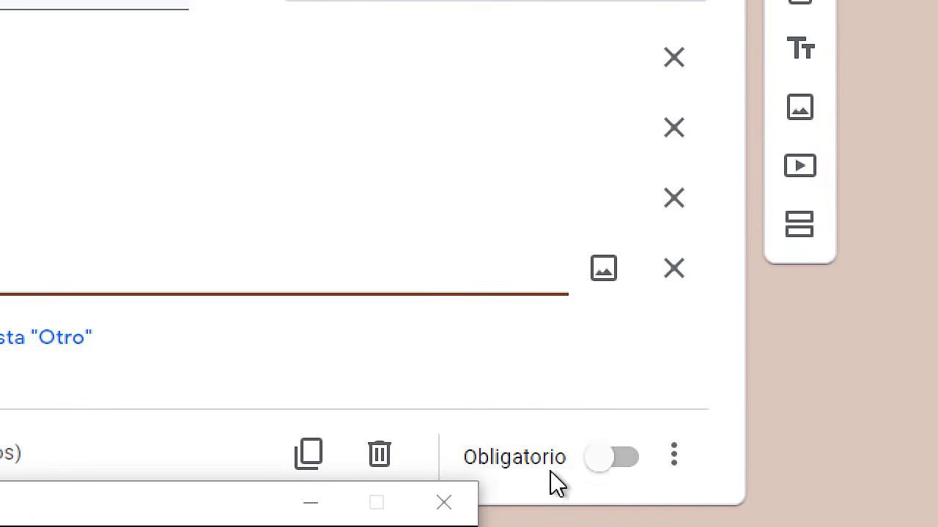
click(616, 463)
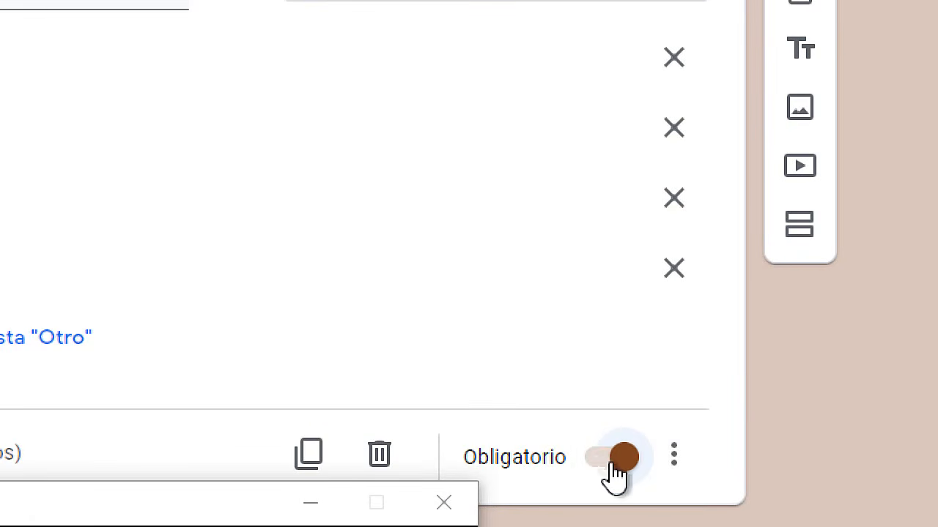
key(super+Escape)
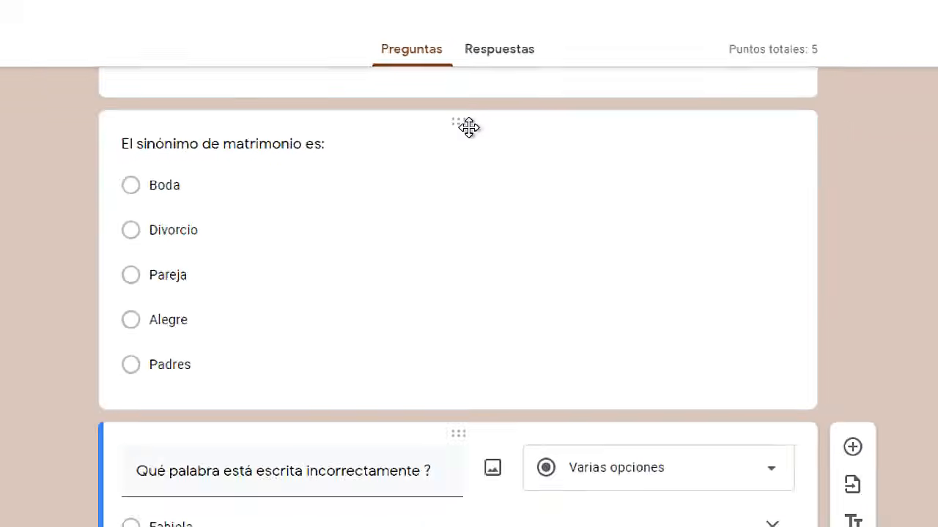
click(469, 127)
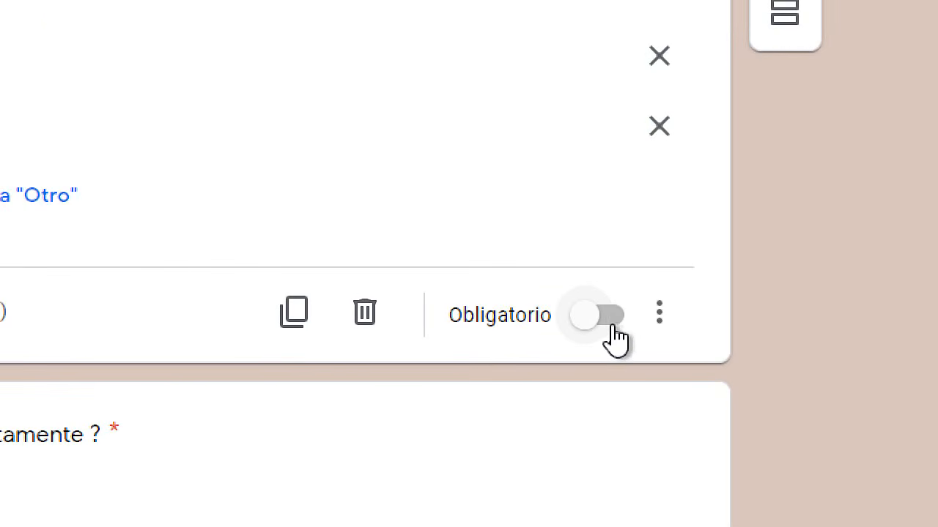
click(612, 326)
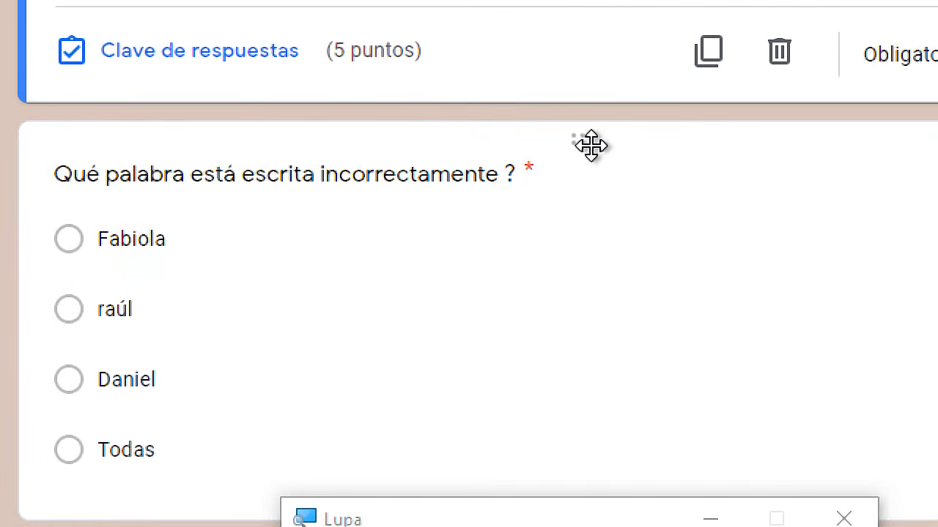
- Key raúl as the correct answer for the misspelled-word question
click(592, 142)
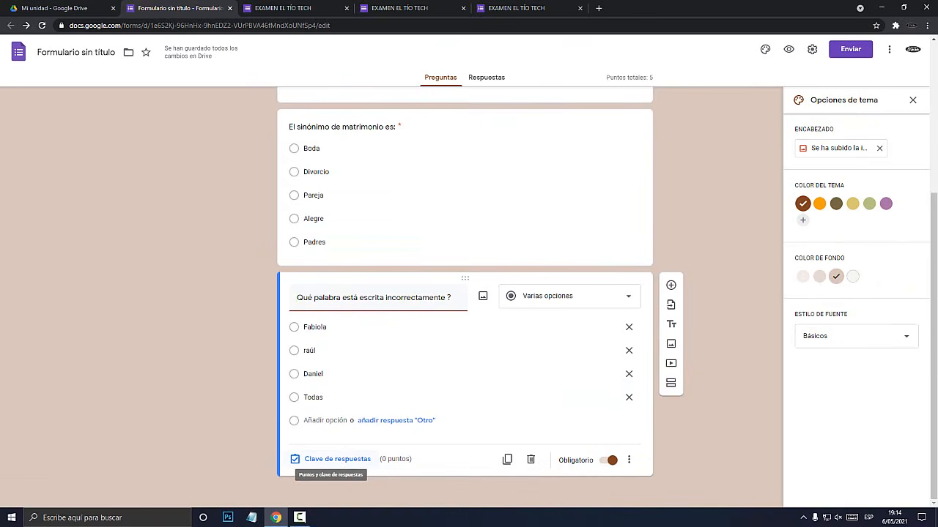
click(322, 459)
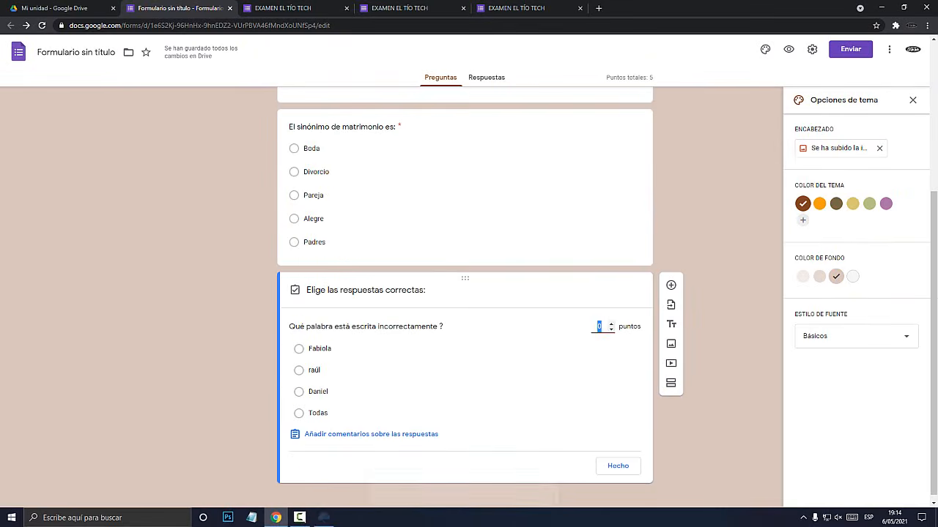
click(268, 333)
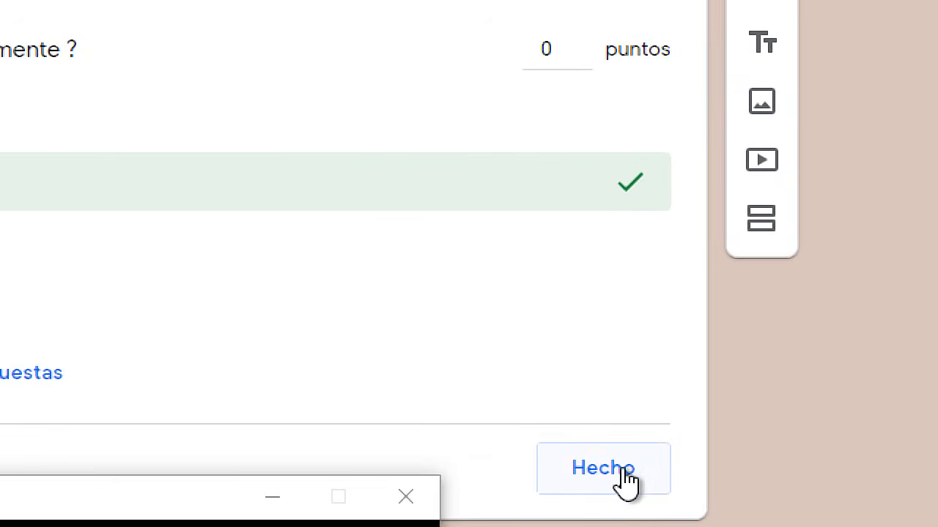
click(619, 469)
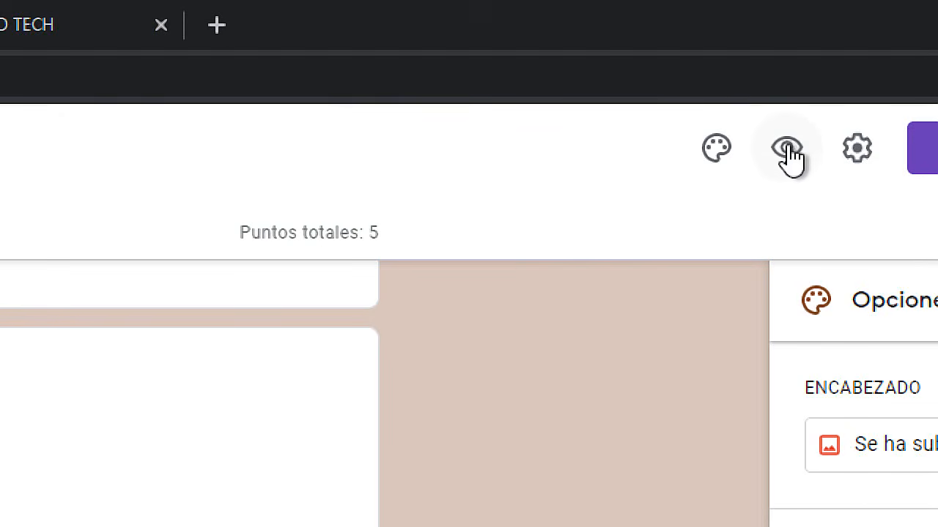
- Open the quiz preview, enter filler text as the name, and pick Divorcio and raúl
click(788, 150)
scroll(469, 263, down, 3)
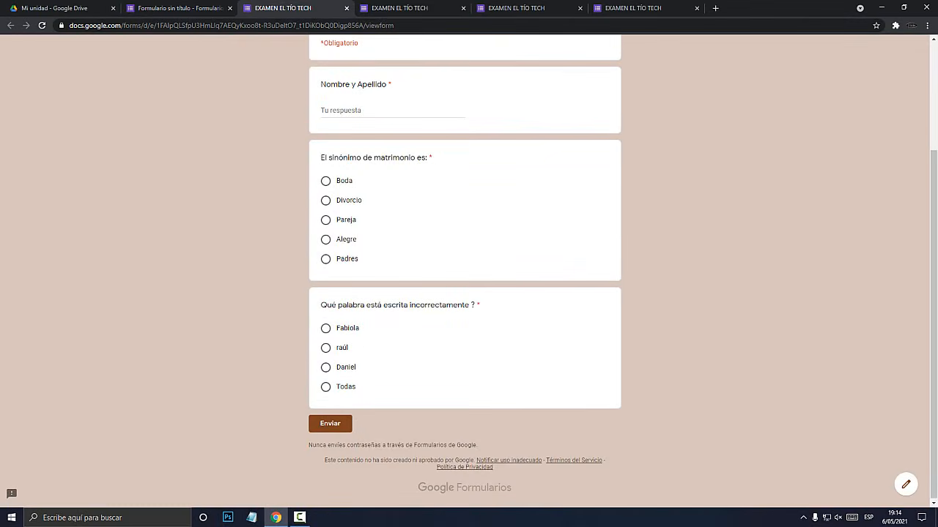
click(394, 110)
text(asdfasdfasdfasdf)
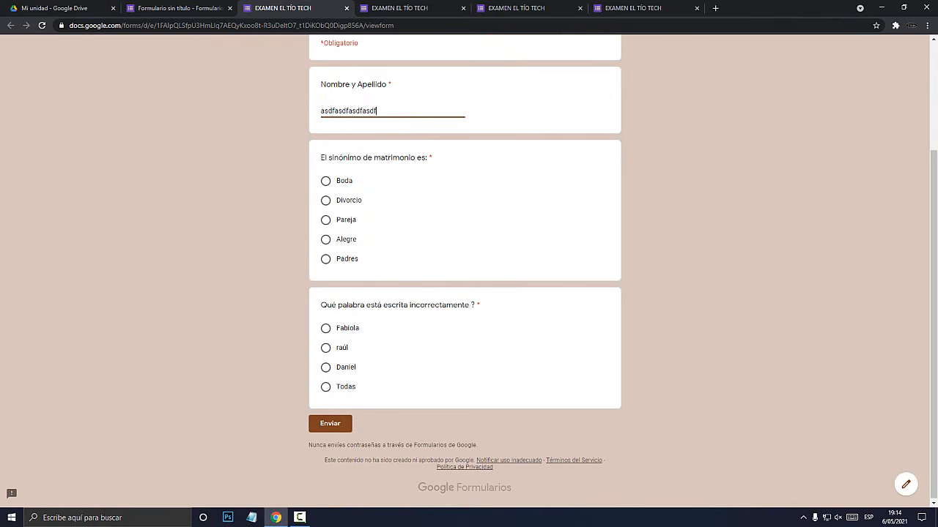
click(326, 201)
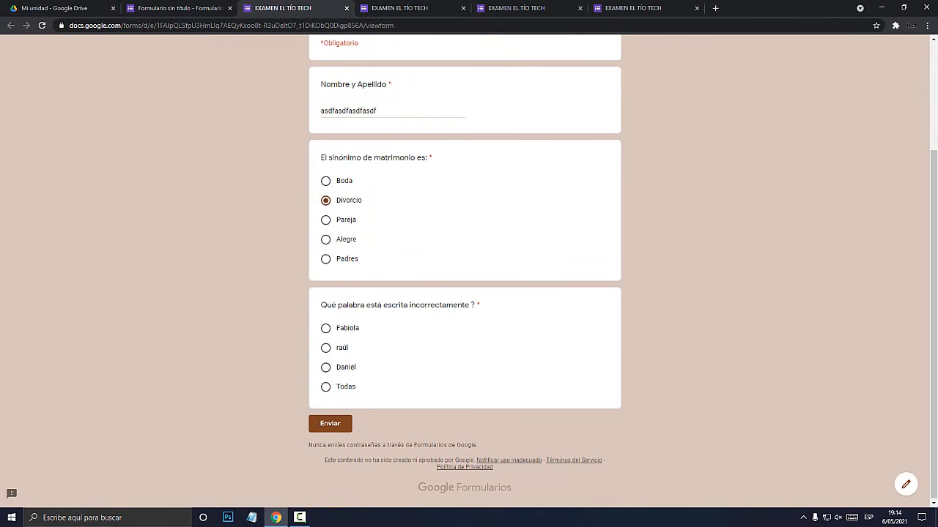
click(326, 348)
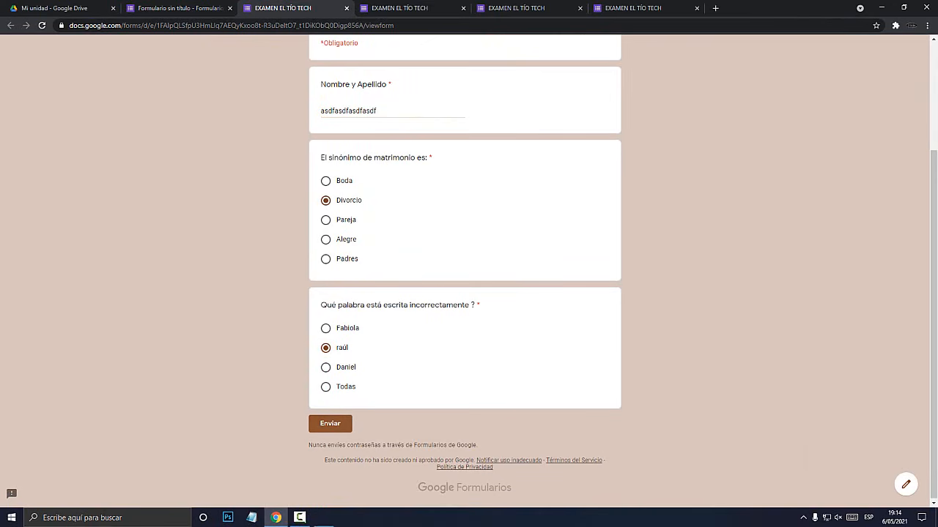
- Try other test answers in the preview, then return to the editor tab
key(super+plus)
key(super+Escape)
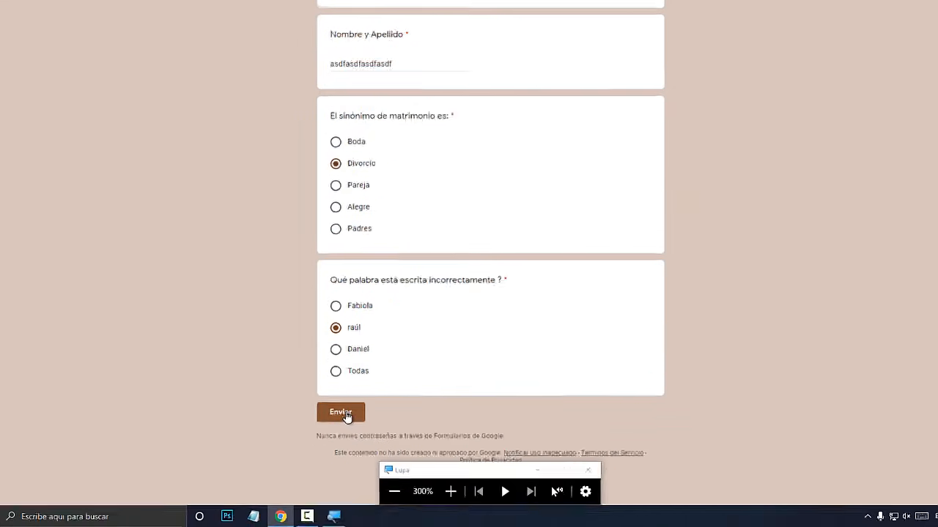
click(326, 368)
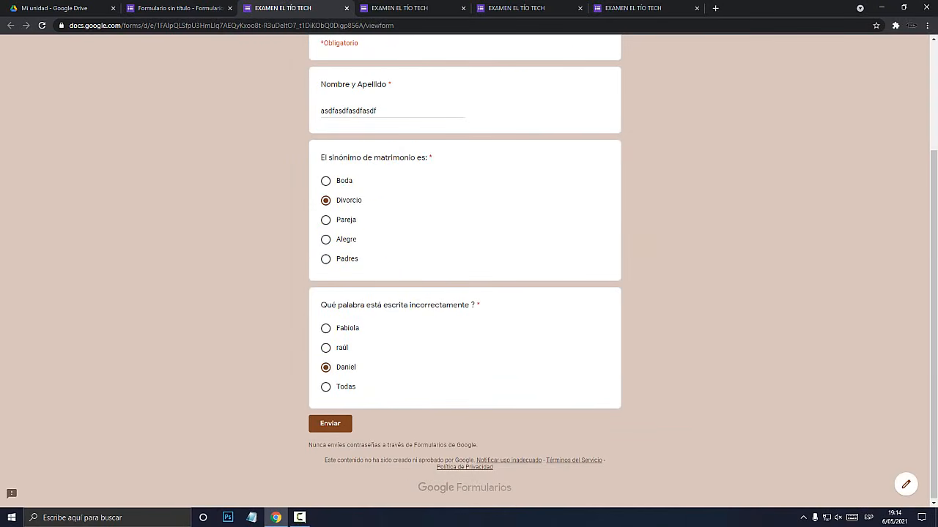
click(326, 387)
click(326, 368)
click(326, 348)
click(326, 328)
click(326, 260)
click(326, 239)
click(326, 219)
click(326, 200)
click(180, 8)
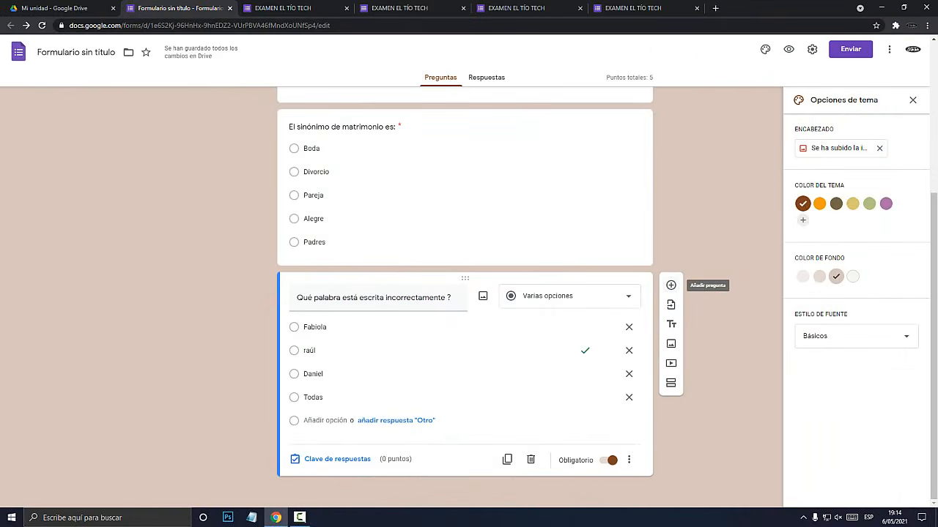
- Add a multiple-choice question titled 'Cuánto es el resultado de 4 x 4 ?'
click(683, 284)
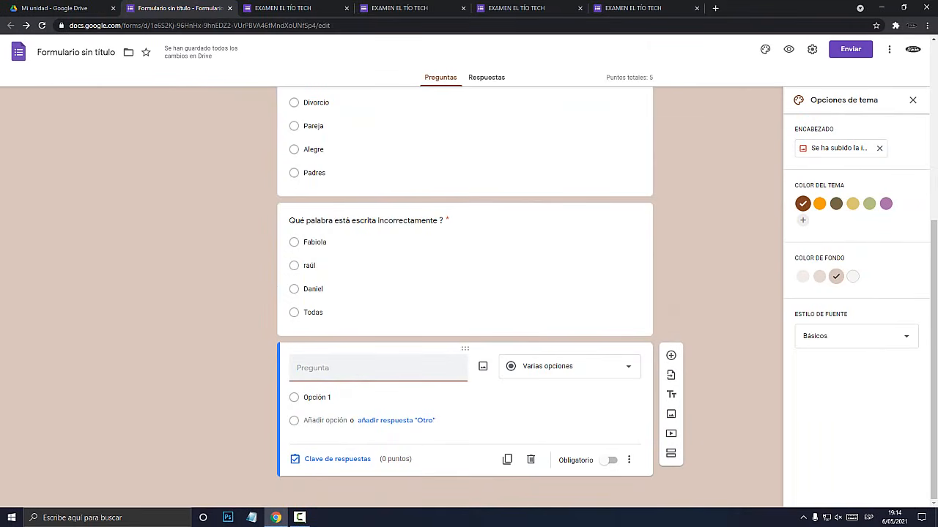
text(Cuánto es el resultado de 4 )
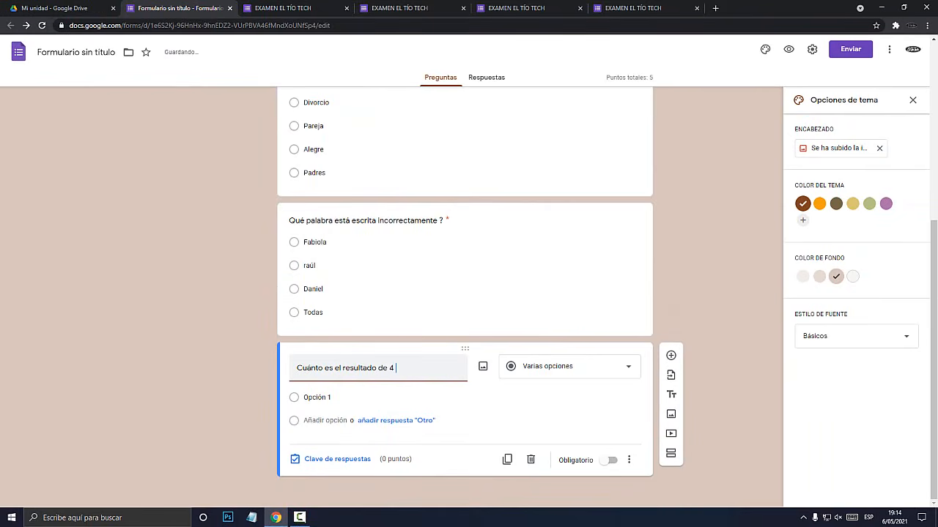
text(x 4 ?)
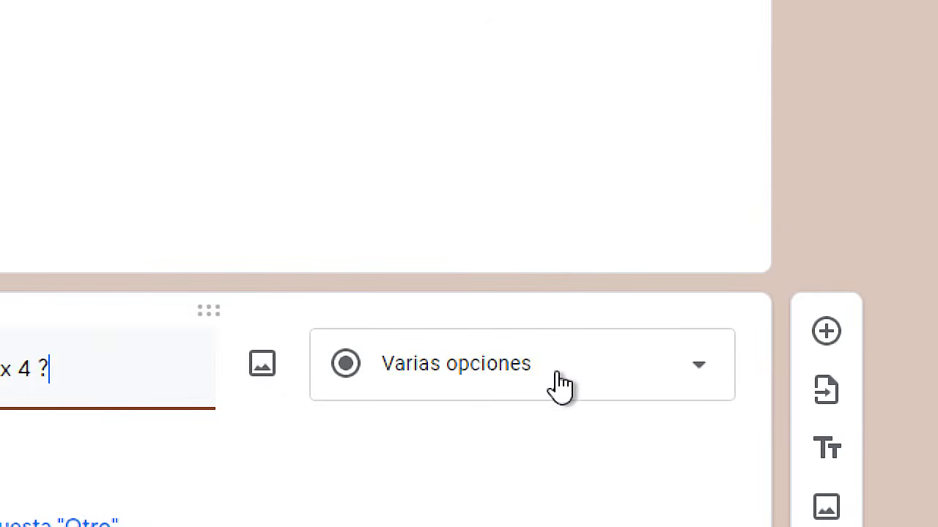
click(573, 374)
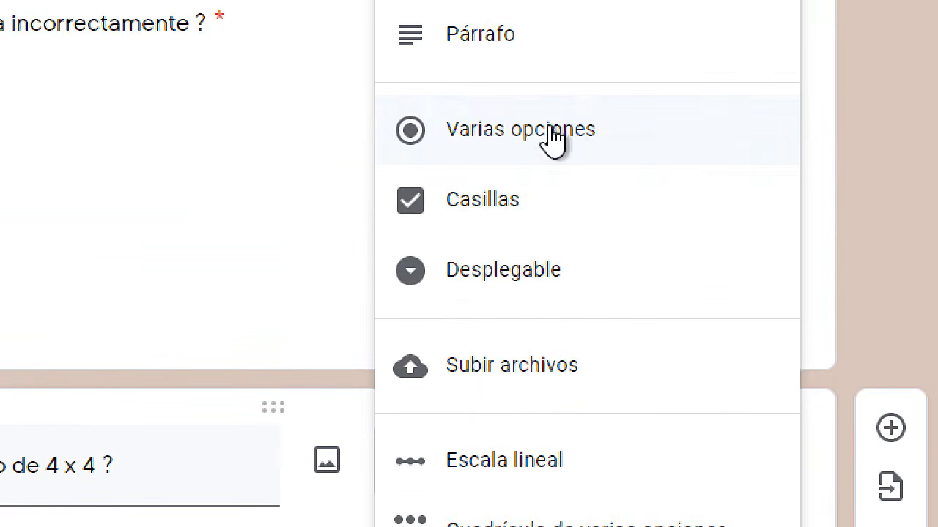
click(538, 138)
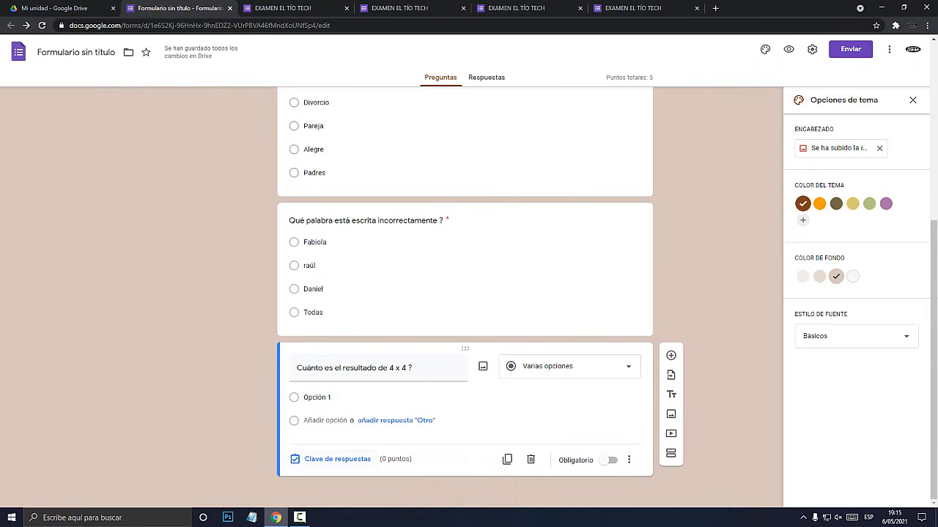
- Enter the answer options 5, 4, 16 and 8
click(208, 480)
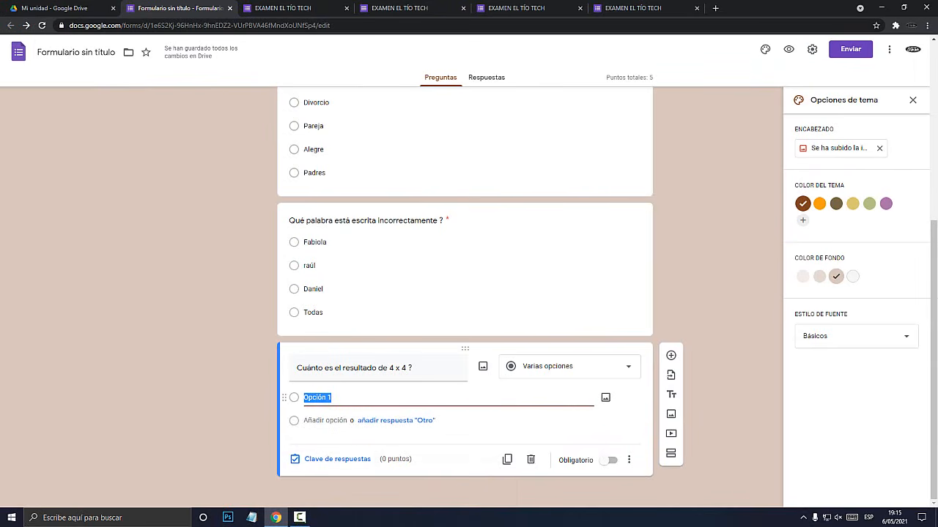
text(5)
key(Return)
text(4)
key(Return)
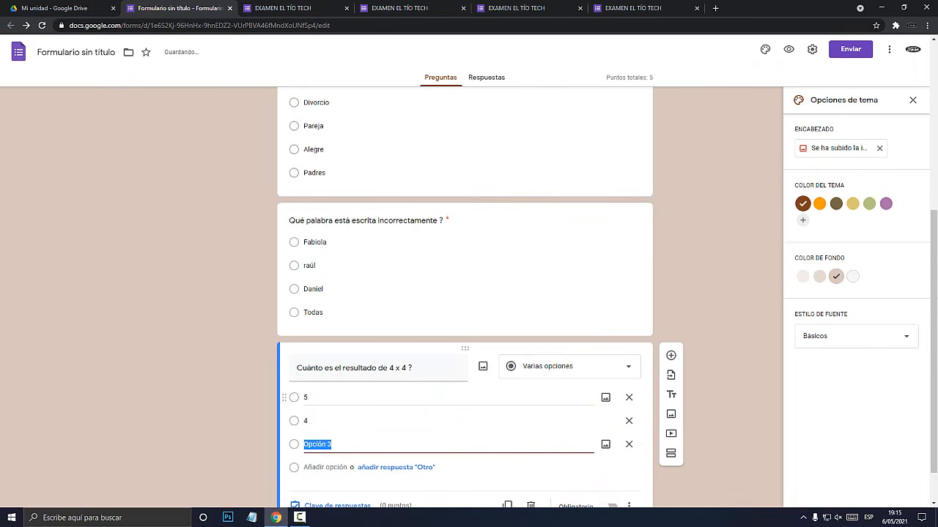
text(16)
key(Return)
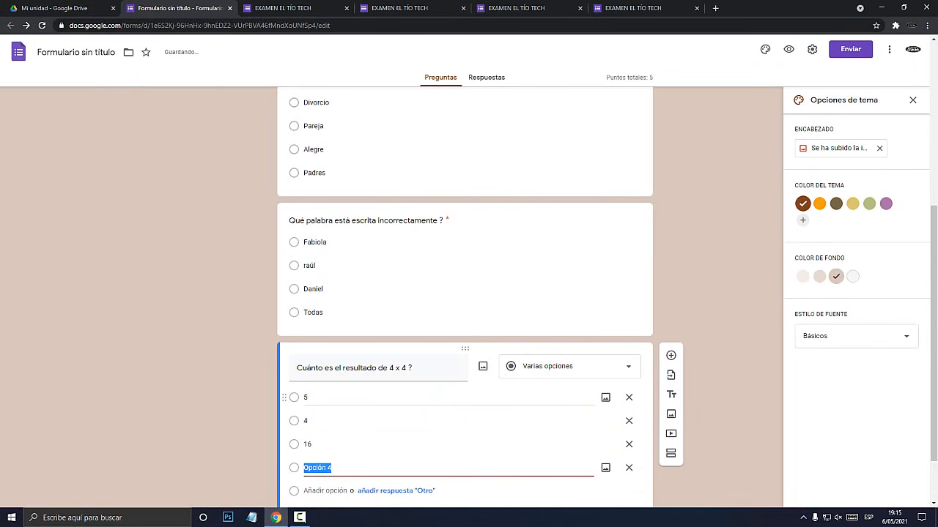
text(8)
scroll(455, 410, down, 2)
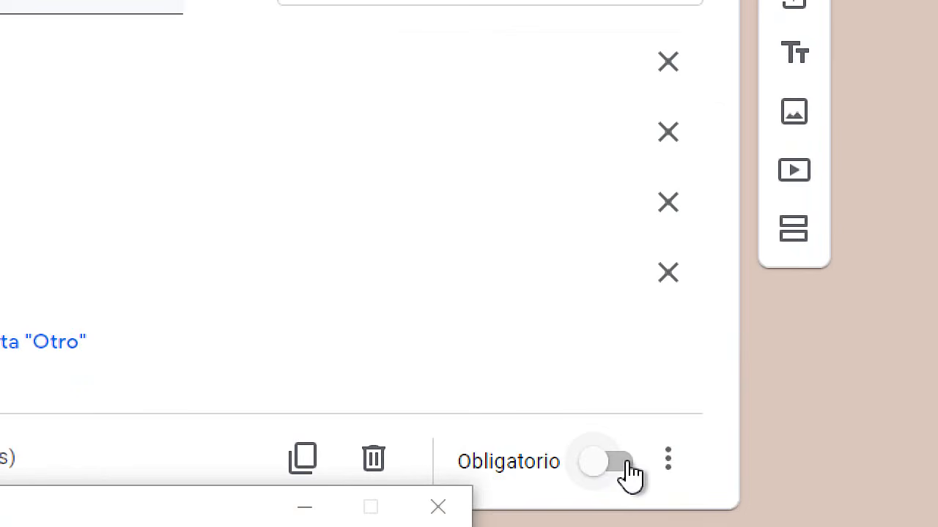
- Make the 4 x 4 question required
click(611, 461)
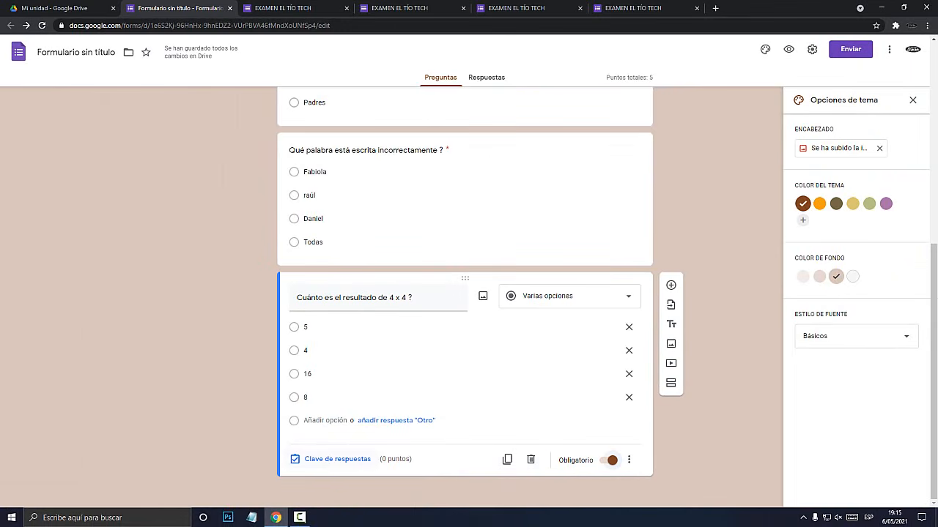
key(super+plus)
key(super+Escape)
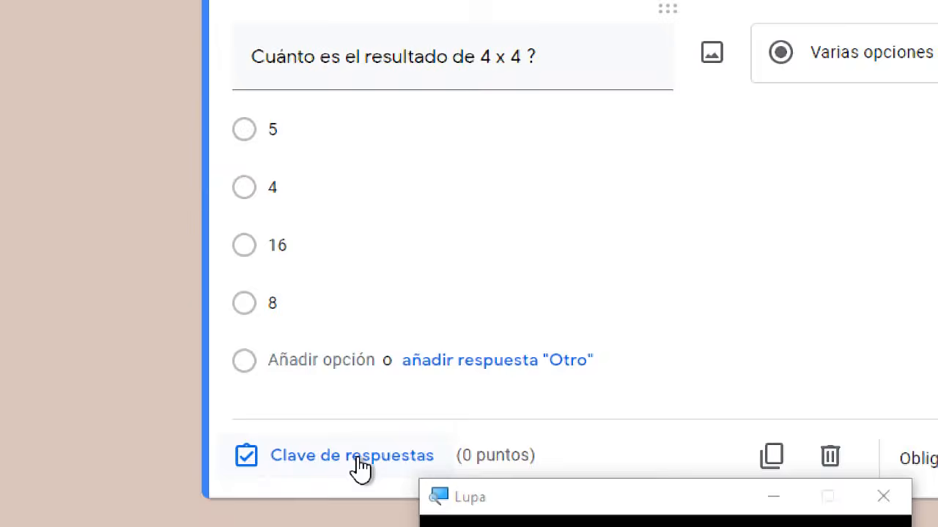
- Key 16 as the correct answer for the 4 x 4 question
click(337, 459)
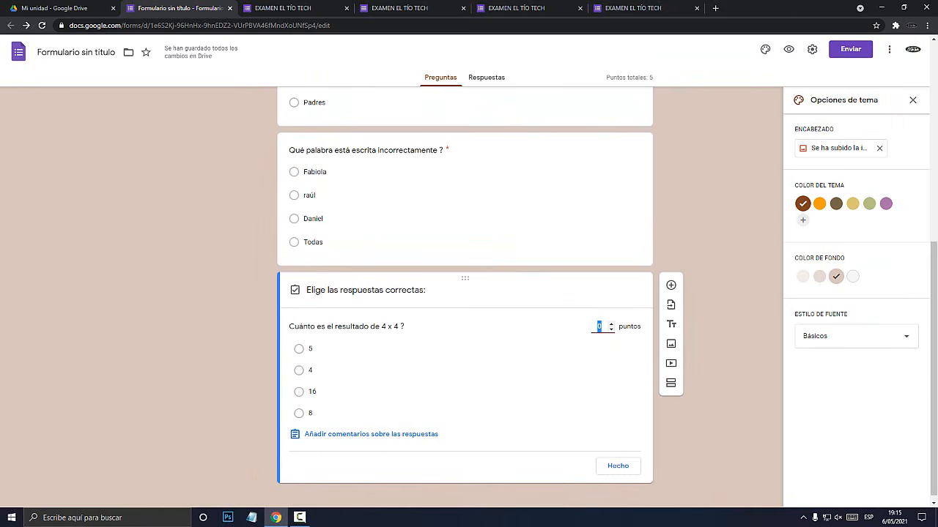
click(299, 392)
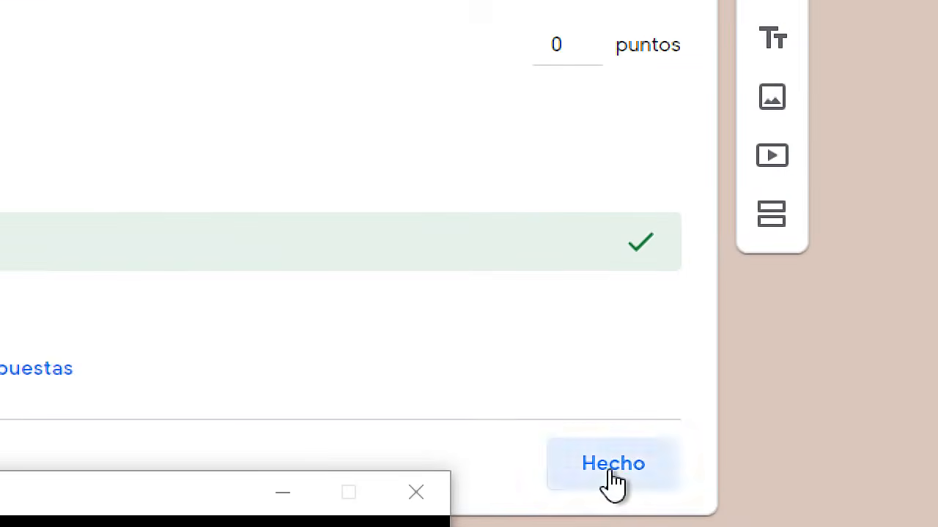
click(616, 467)
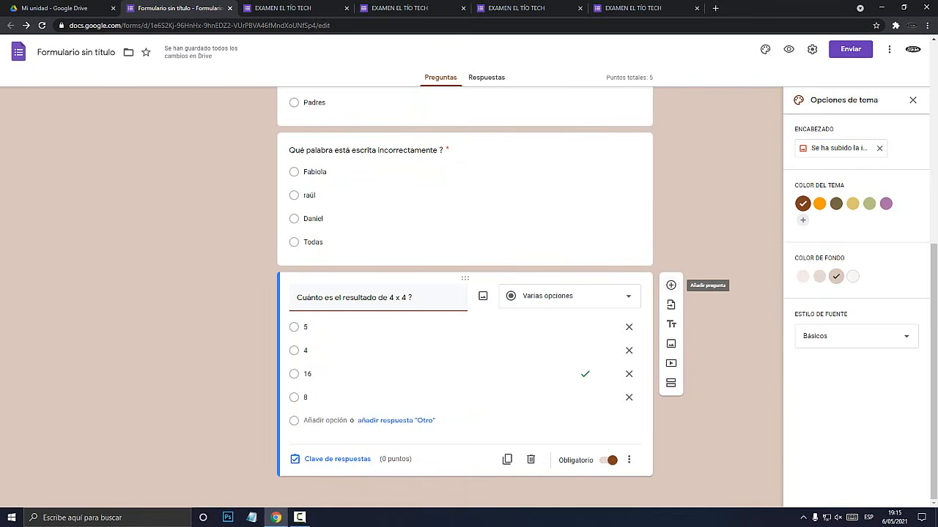
- Add a new question titled 'Cuánto es el resultado de 2 x 2 ?'
click(671, 285)
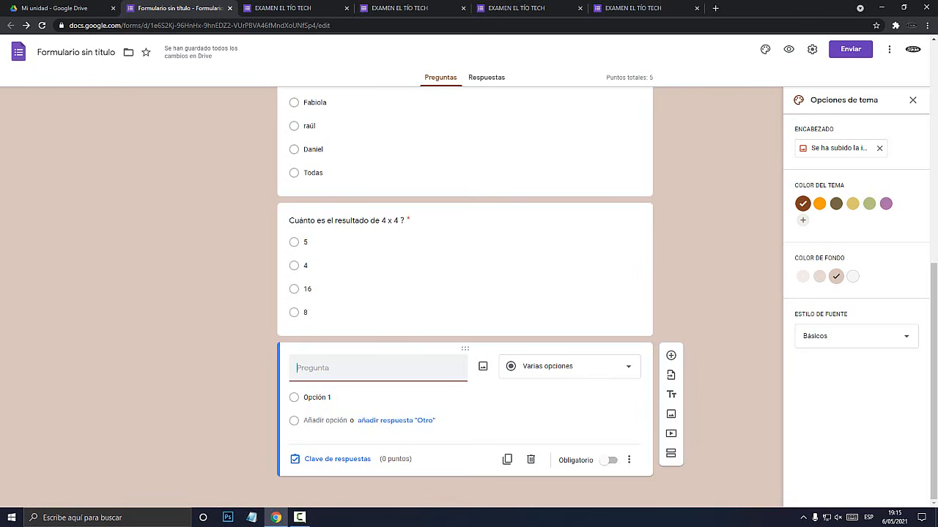
text(Cuánto es el resultado de 2)
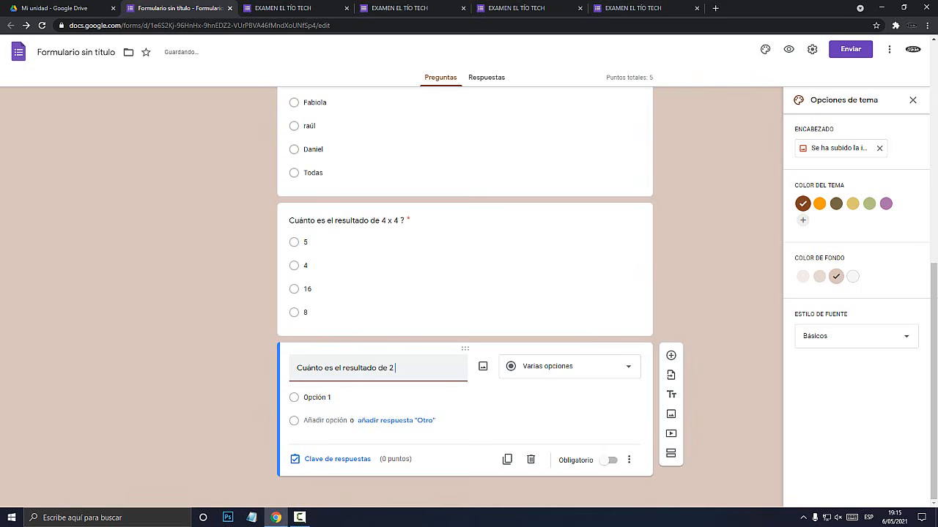
key(BackSpace)
key(BackSpace)
key(BackSpace)
- Give the 2 x 2 question answer options 1, 2, 3 and 4, removing the extra 5 and empty options
key(Tab)
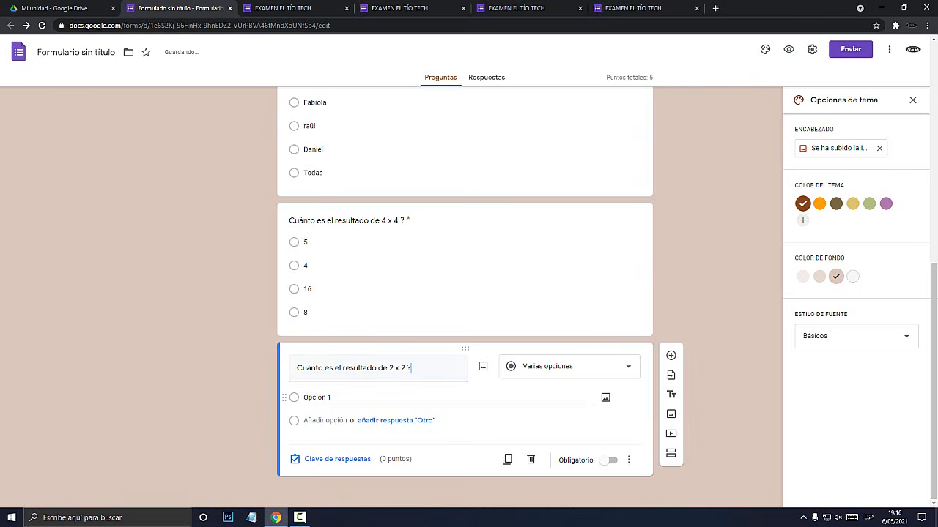
text(1)
key(Return)
text(2)
key(Return)
text(3)
key(Return)
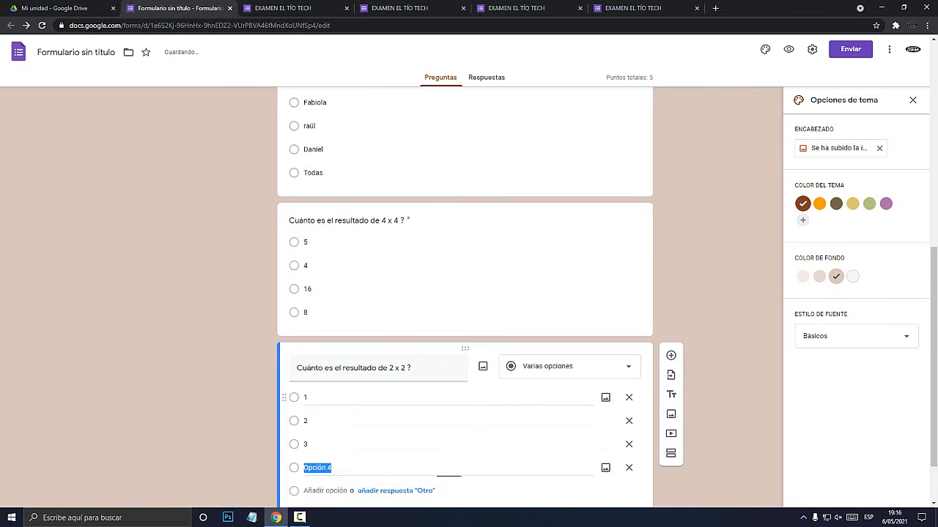
text(4)
key(Return)
text(5)
key(Return)
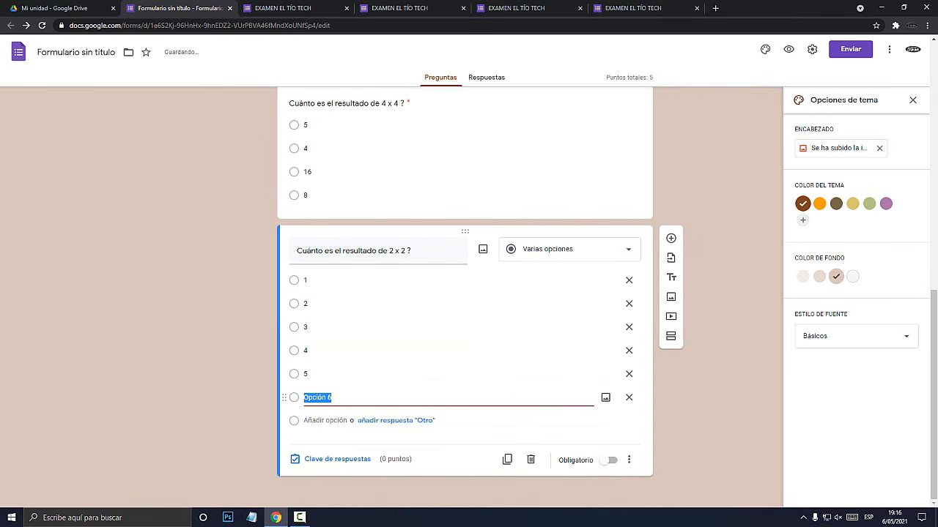
click(629, 397)
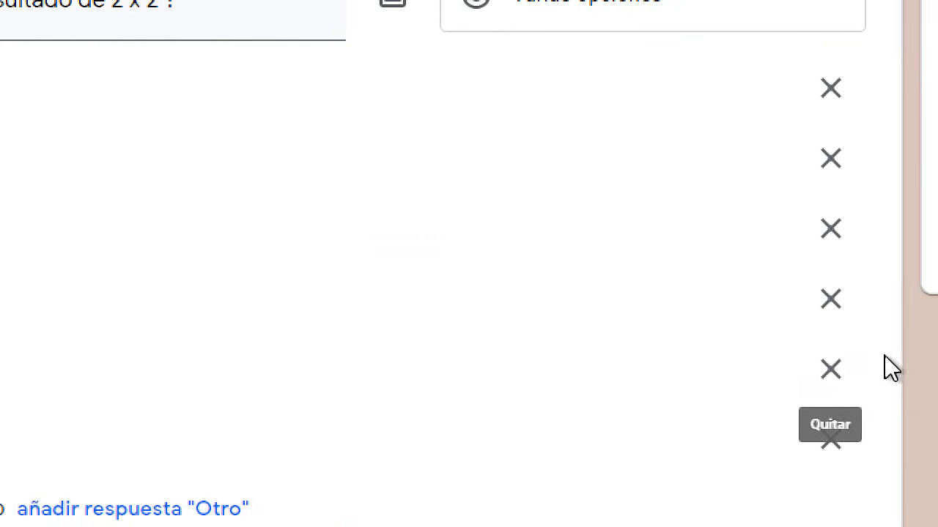
click(829, 370)
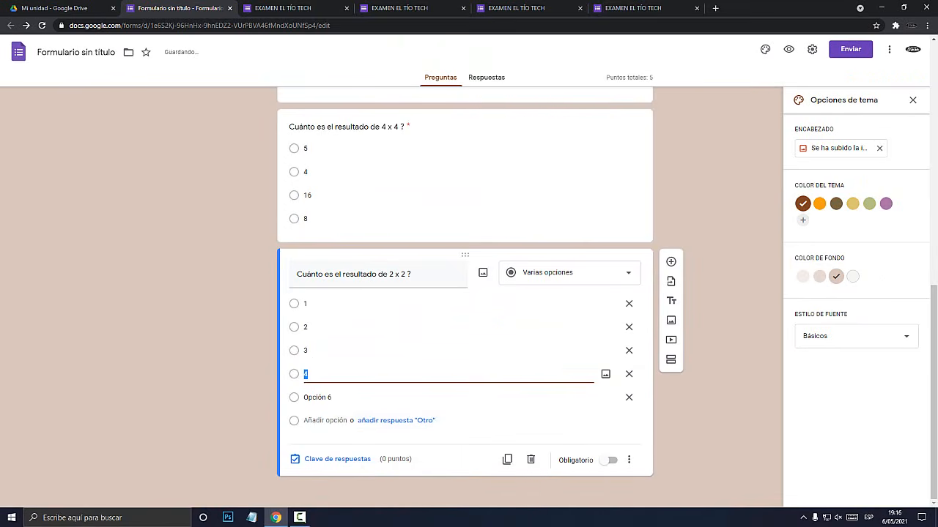
click(628, 398)
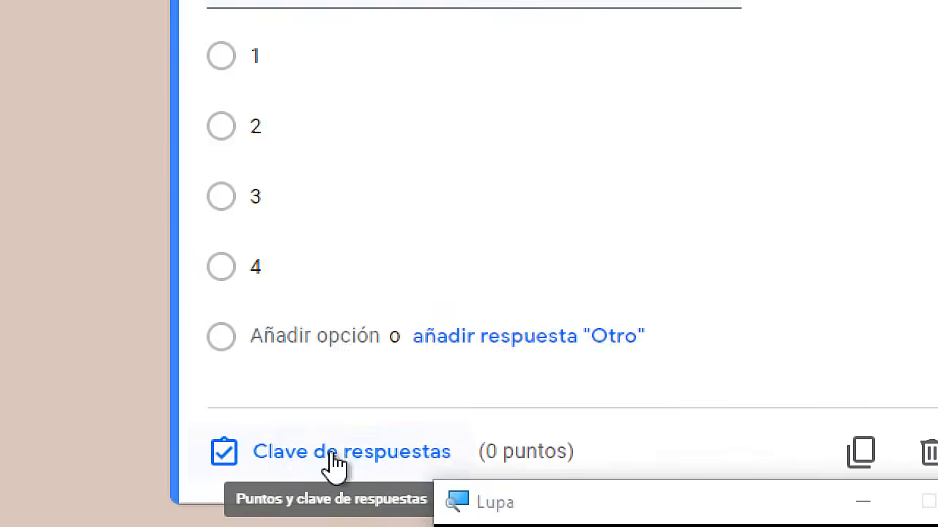
- Key 4 as the correct answer for the 2 x 2 question
click(334, 462)
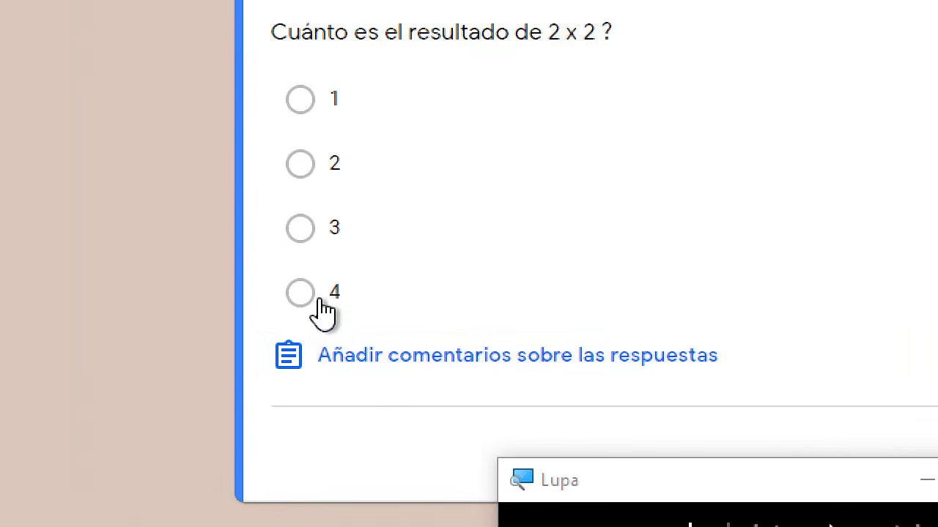
click(301, 295)
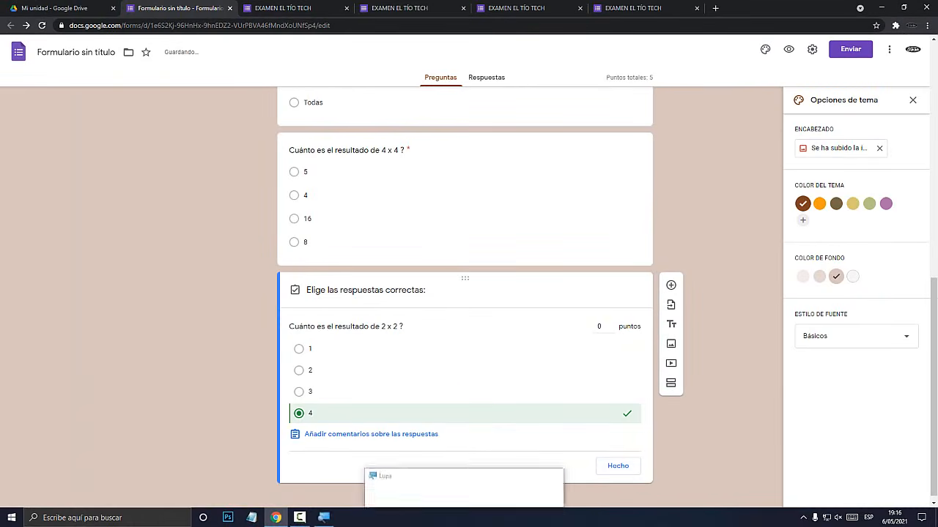
key(super+Escape)
key(super+plus)
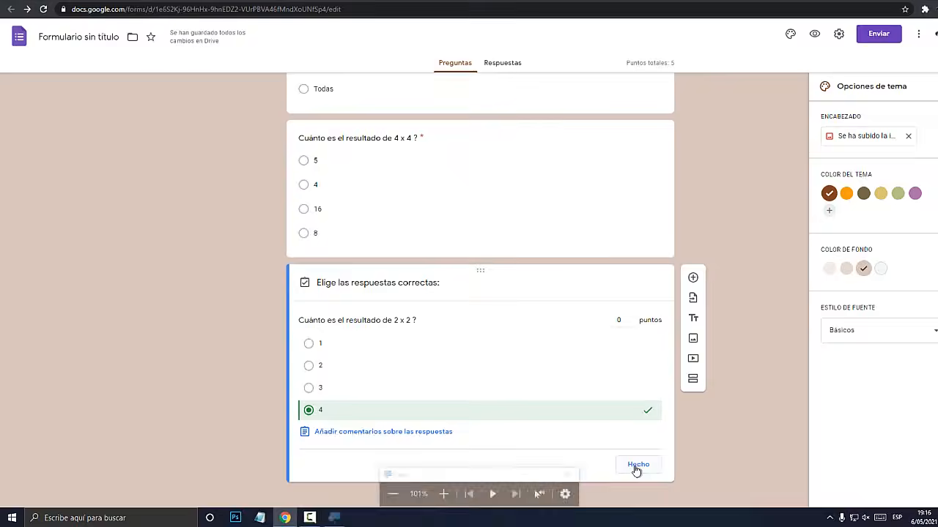
click(618, 466)
- Insert Dec 10 motorbike photos from the photo library under answer options 1 and 2
key(super+Escape)
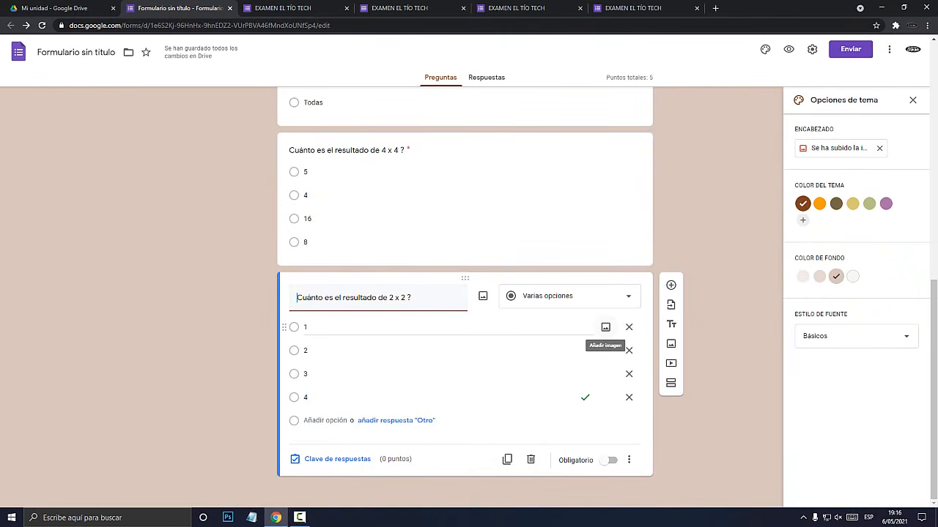
key(super+plus)
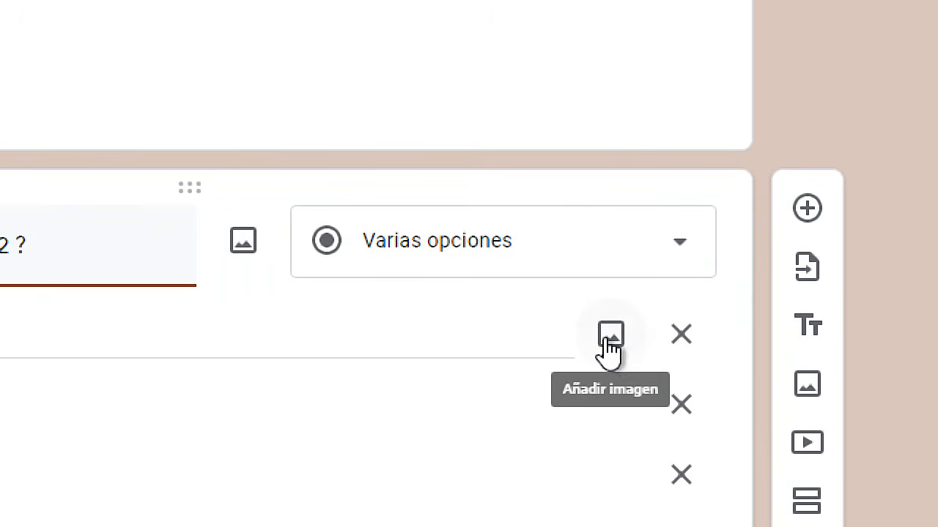
key(super+Escape)
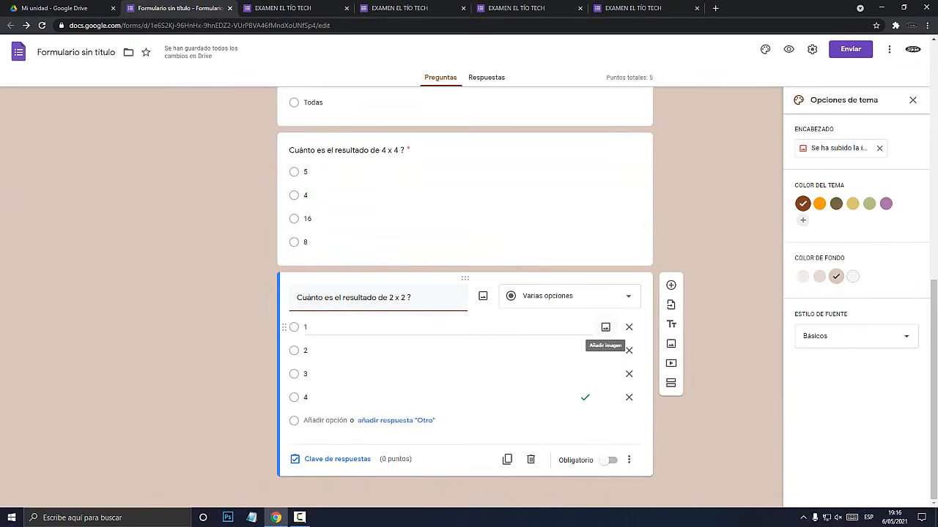
click(612, 339)
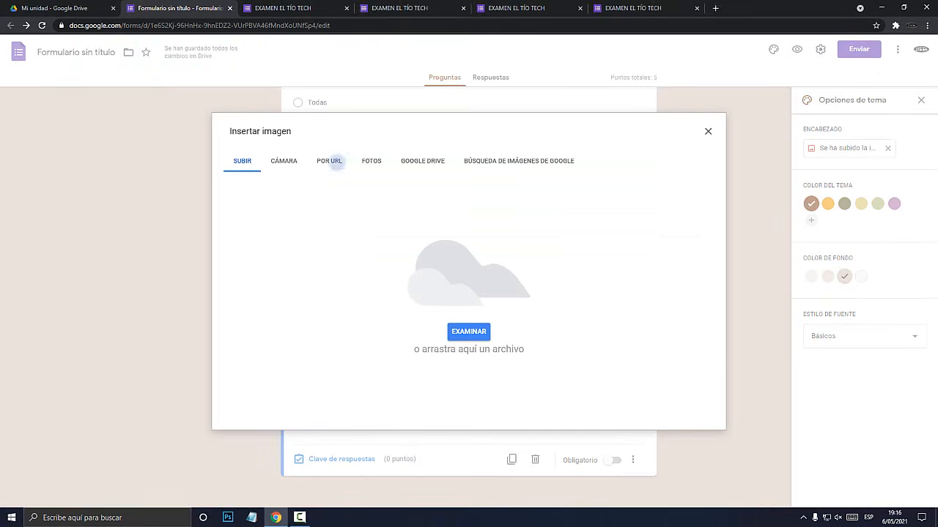
click(335, 161)
click(372, 161)
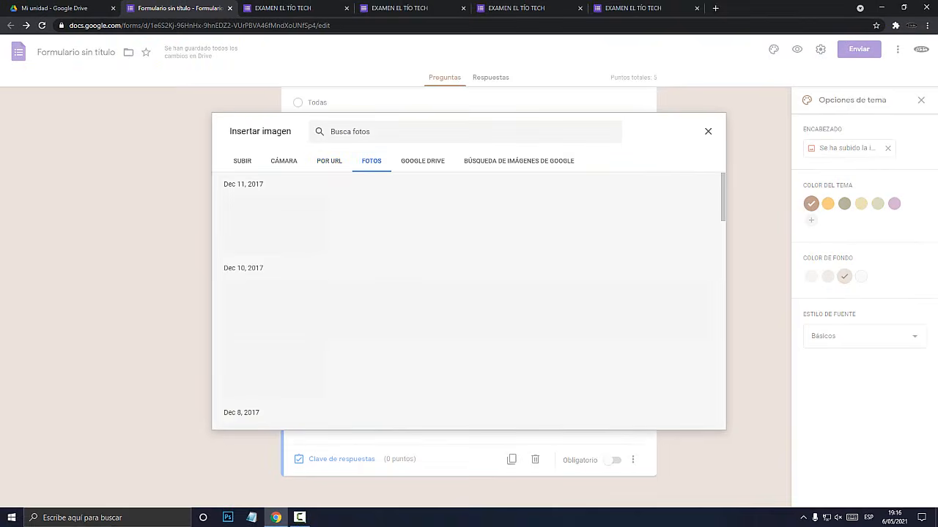
click(279, 310)
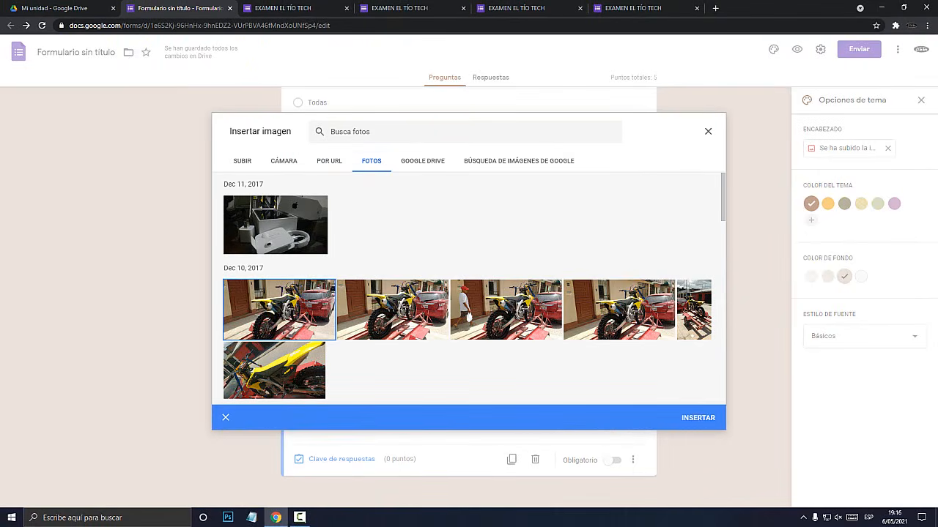
click(698, 417)
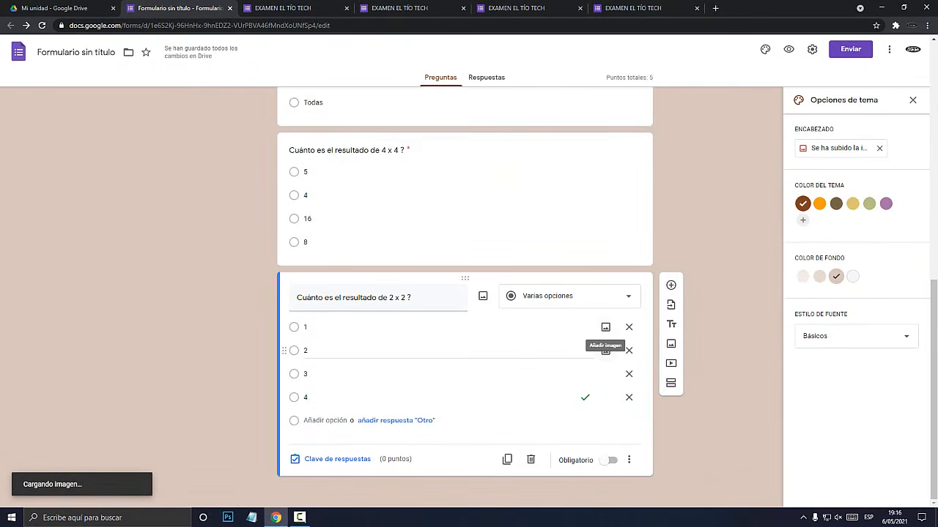
click(605, 350)
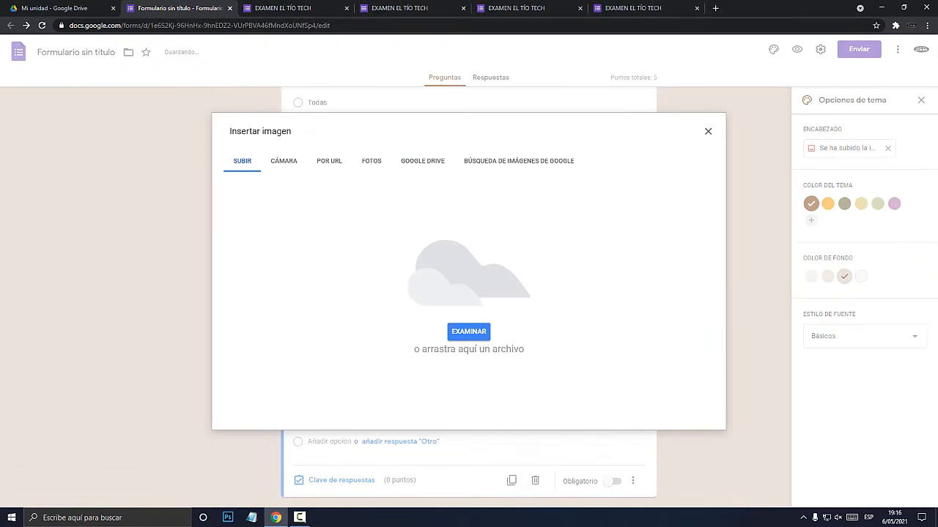
click(422, 160)
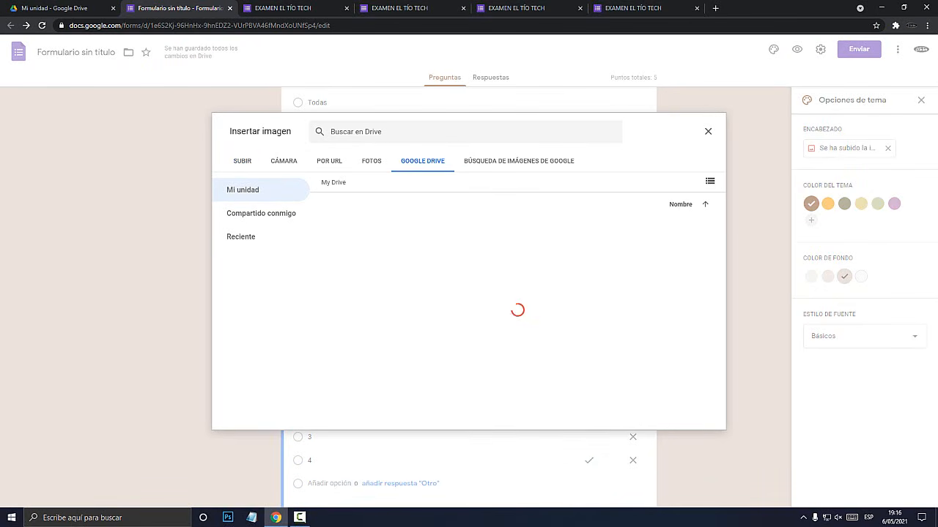
click(372, 161)
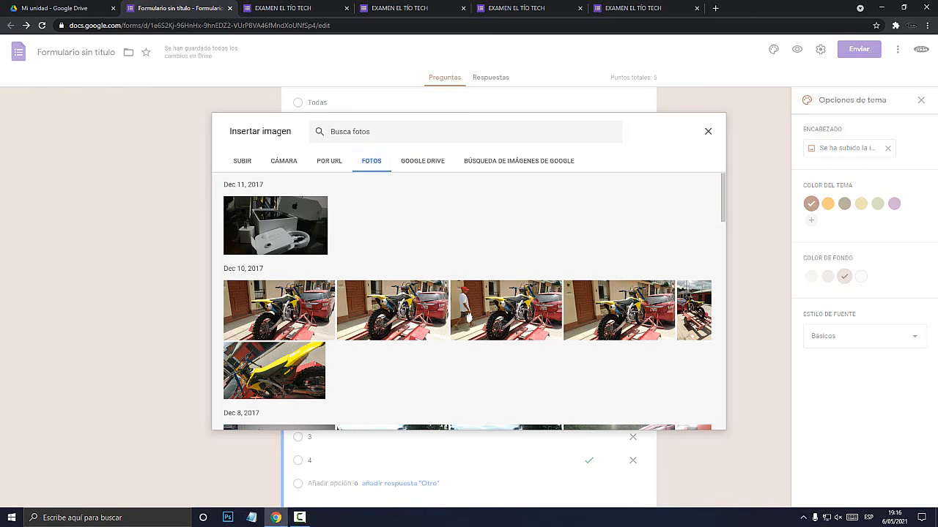
click(506, 310)
click(695, 418)
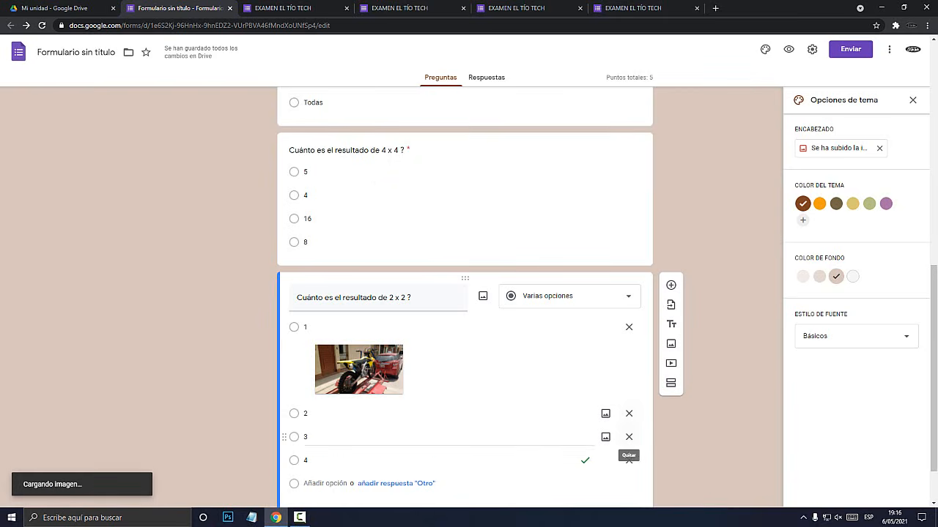
- Insert the Dec 11, 2017 photo under option 3 and a Dec 10 motorbike photo under option 4
click(605, 437)
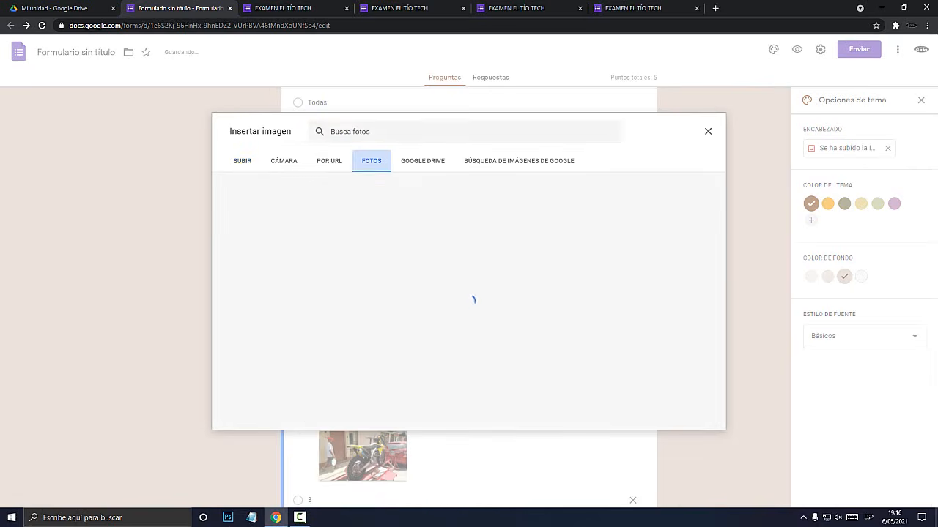
click(275, 225)
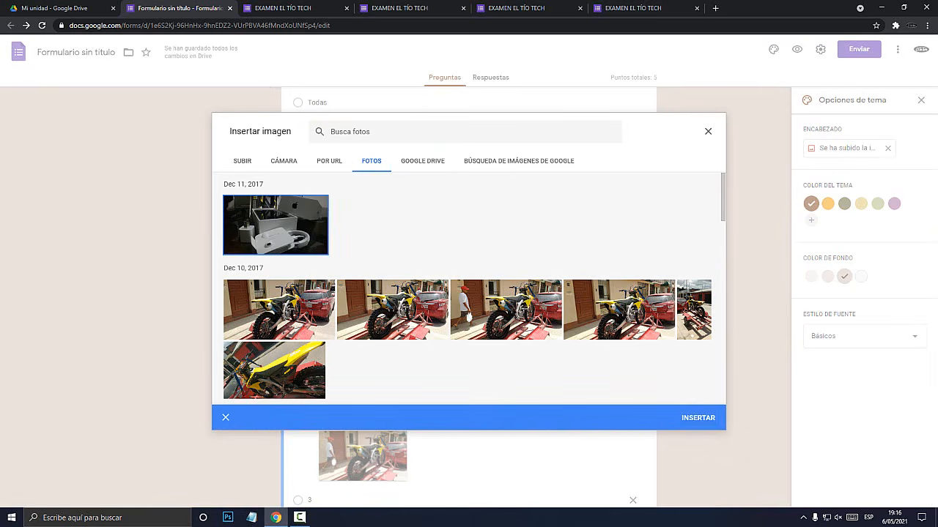
click(698, 418)
scroll(578, 367, down, 3)
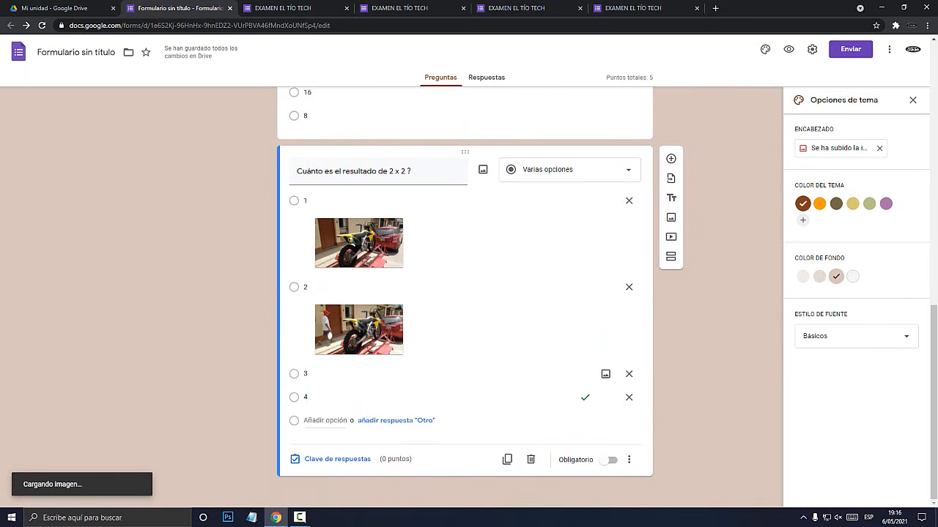
click(605, 397)
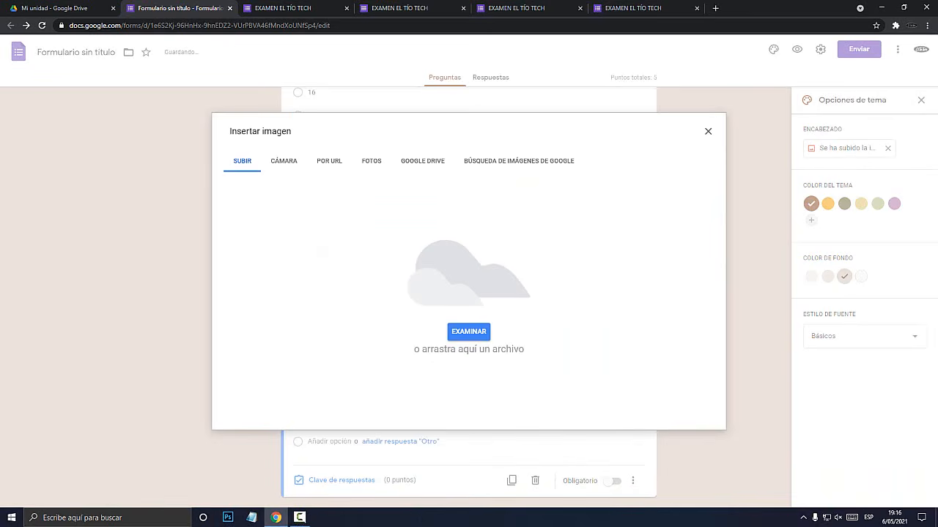
click(371, 161)
scroll(469, 300, down, 2)
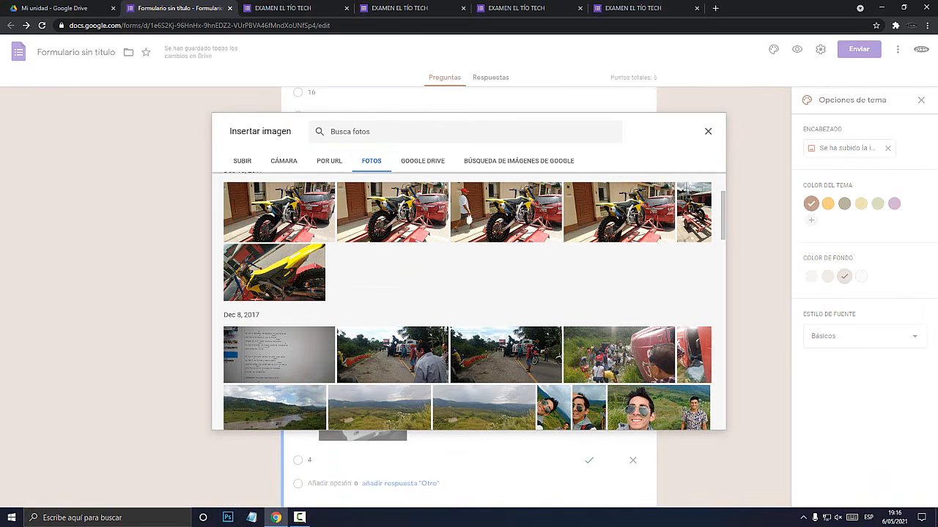
scroll(469, 300, up, 1)
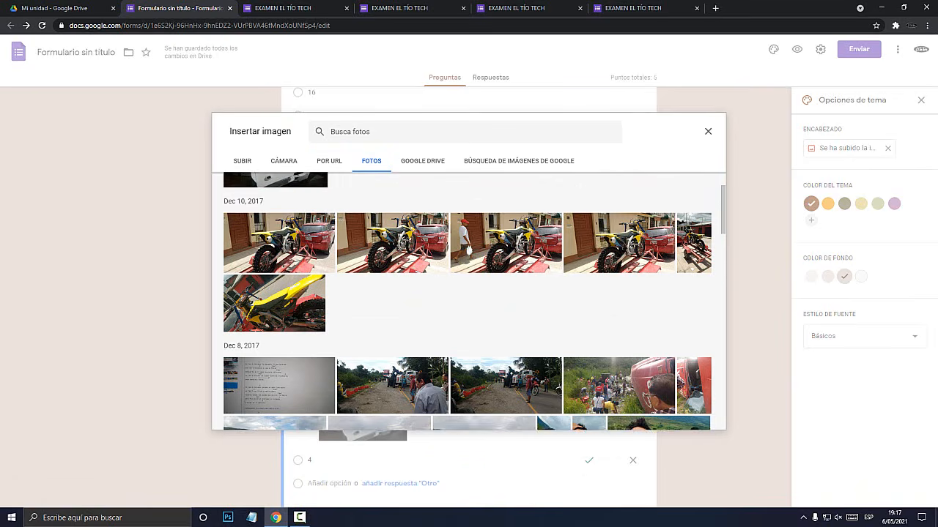
click(619, 260)
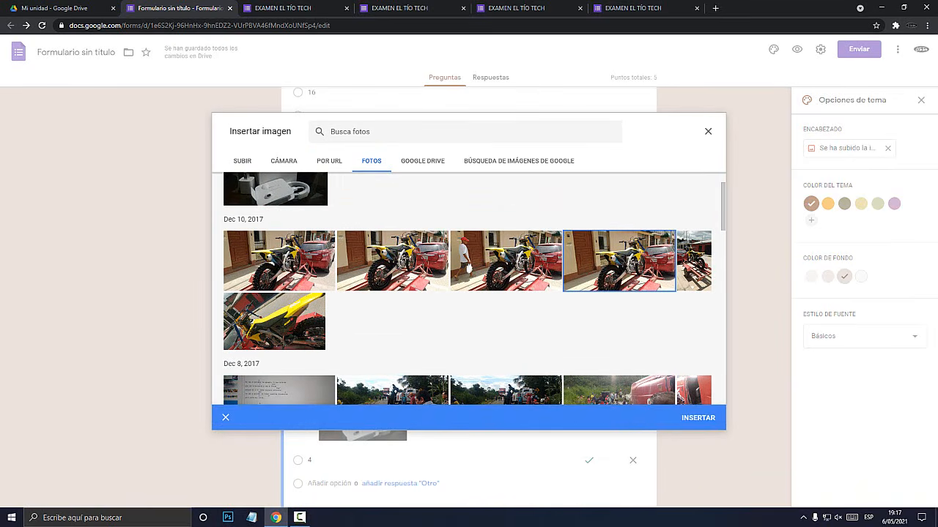
click(697, 417)
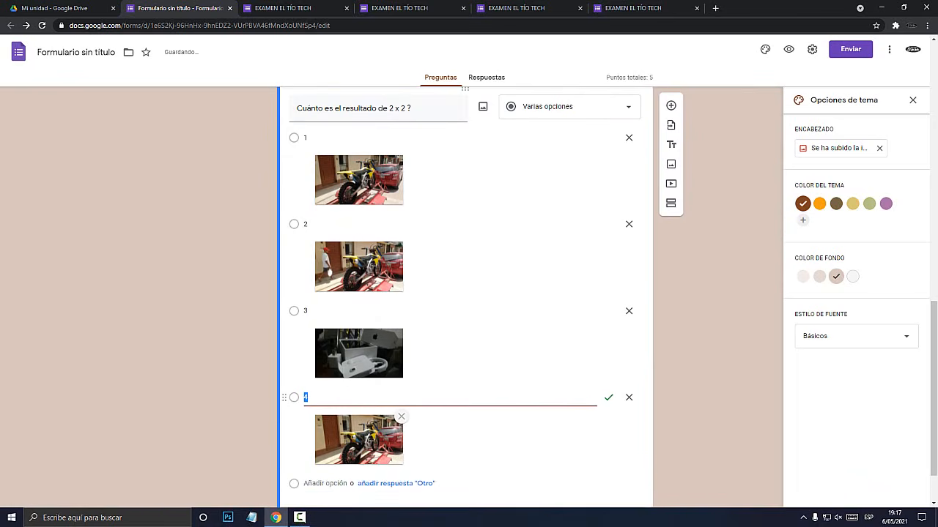
scroll(469, 221, up, 2)
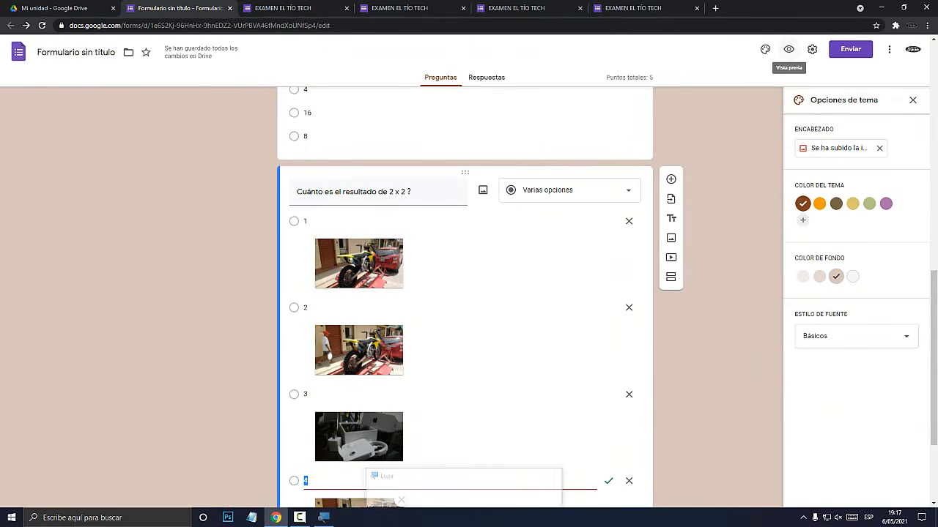
- Preview the quiz and test the 2 x 2 photo answers 1, 2, 4, 3, then 1 again
click(722, 149)
scroll(469, 271, down, 8)
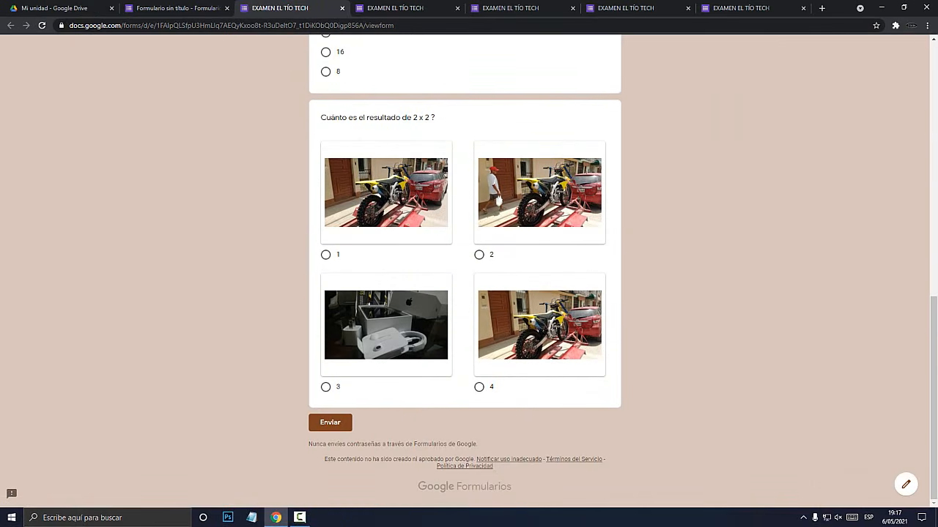
key(super+plus)
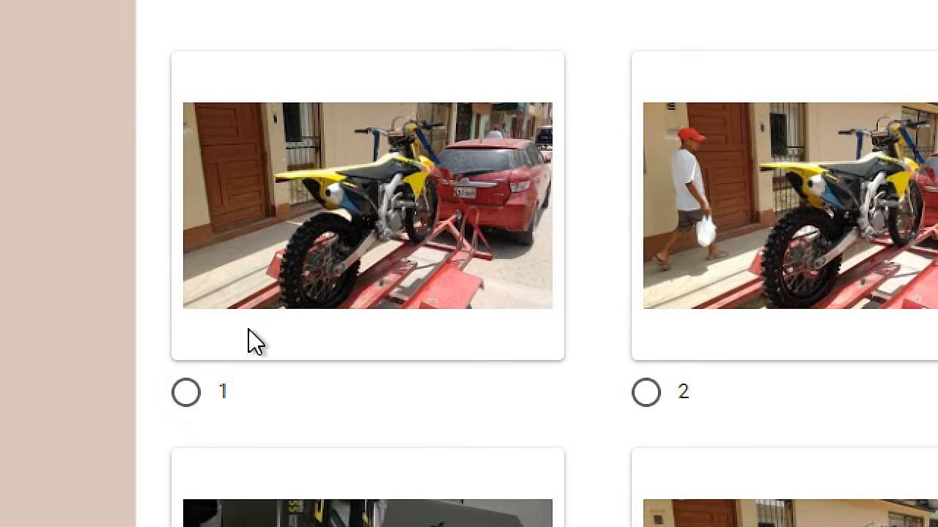
key(super+Escape)
click(326, 255)
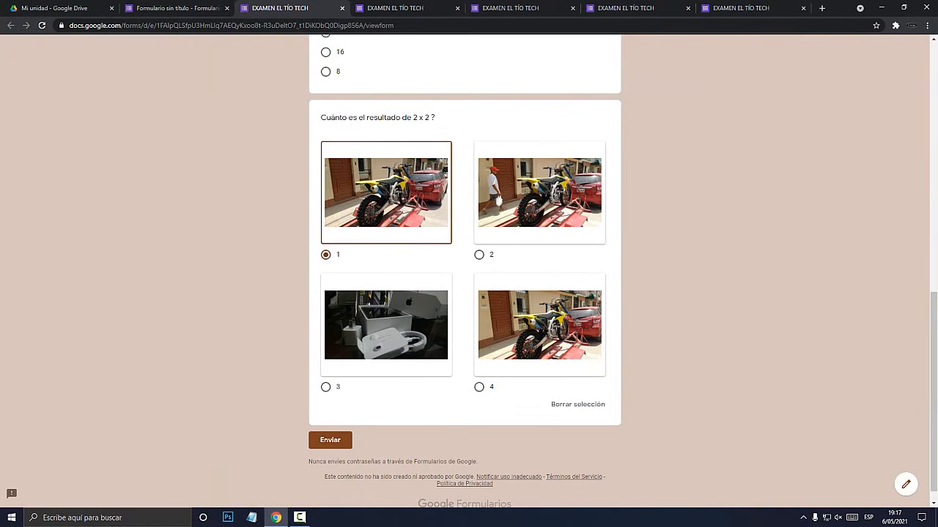
click(479, 254)
click(479, 387)
click(326, 387)
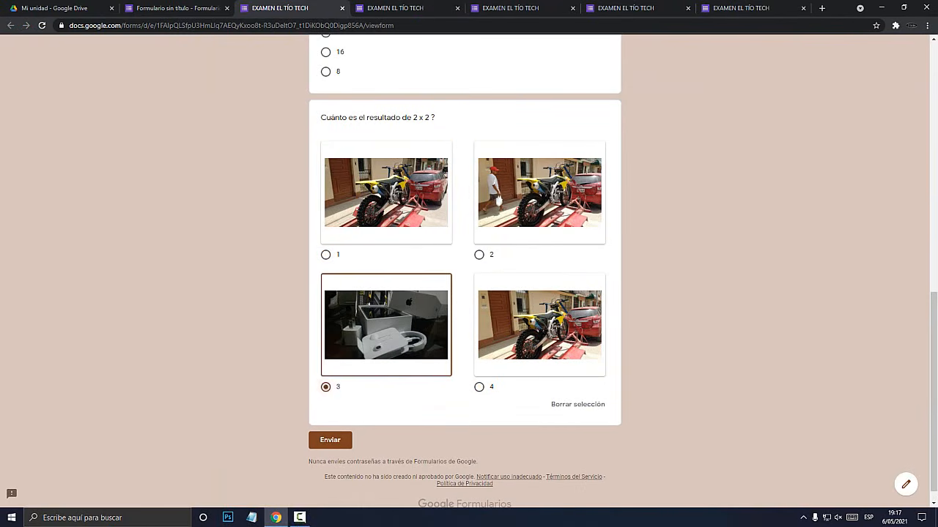
click(326, 254)
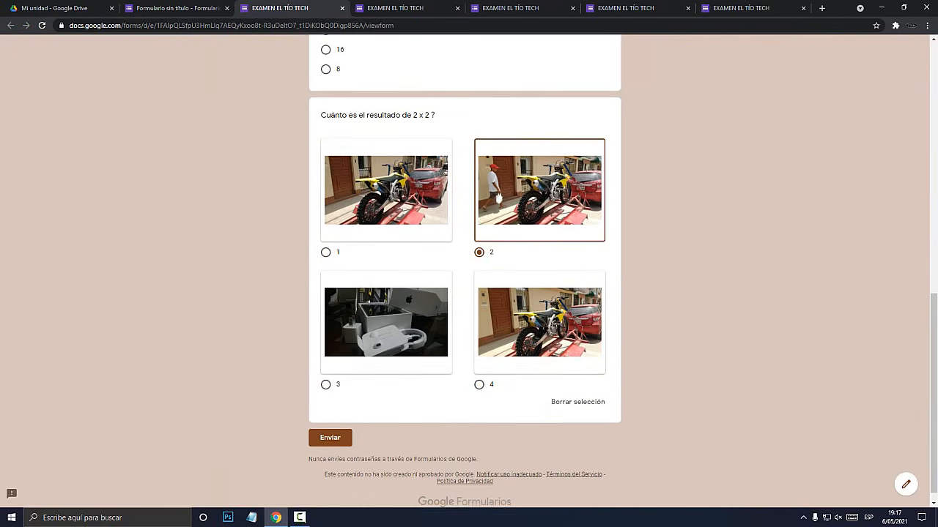
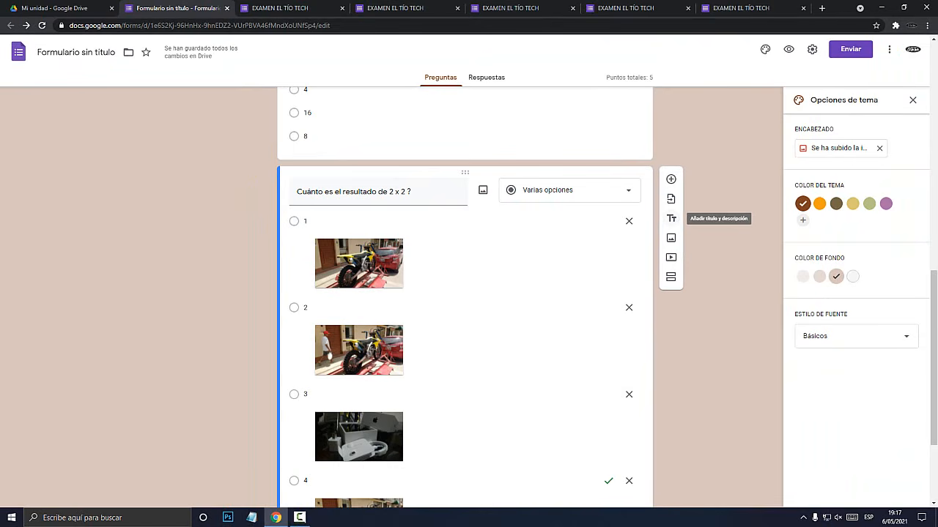
- Add a title block 'EJERCICIO DE MATEMÁTICA' right after the misspelled-word question
scroll(671, 218, up, 3)
click(379, 168)
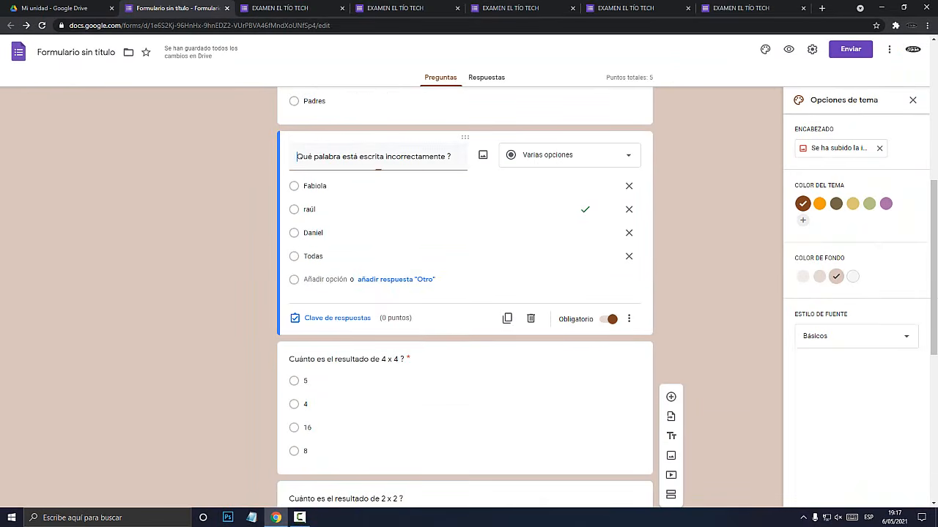
scroll(379, 168, up, 3)
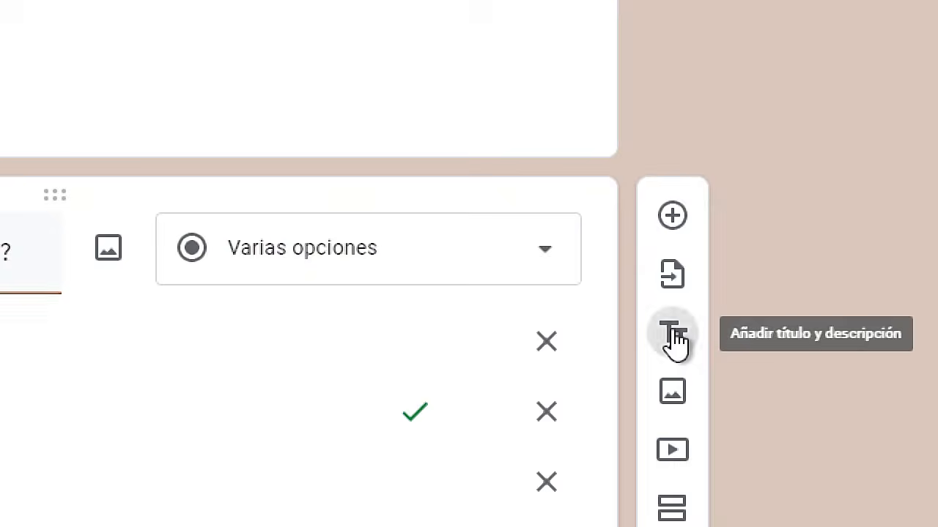
click(671, 330)
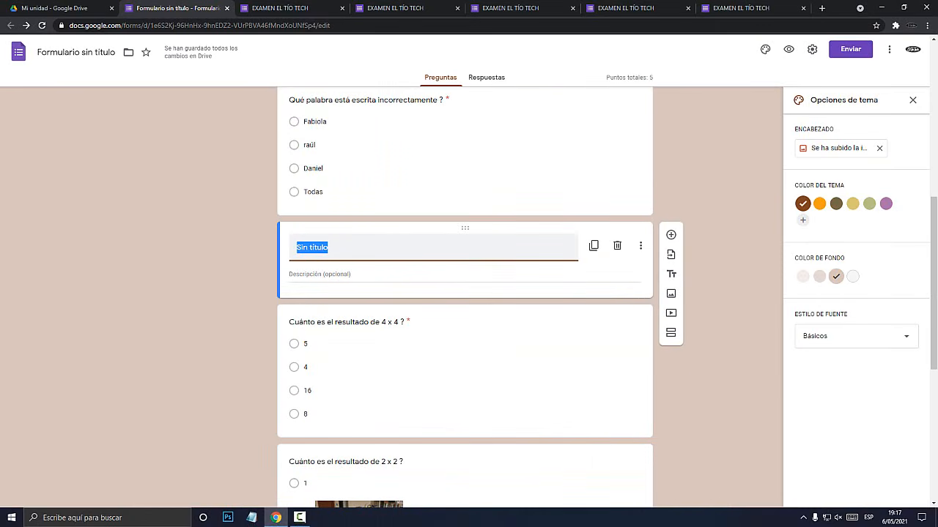
text(EJERCICIO DE MATEMÁTICA)
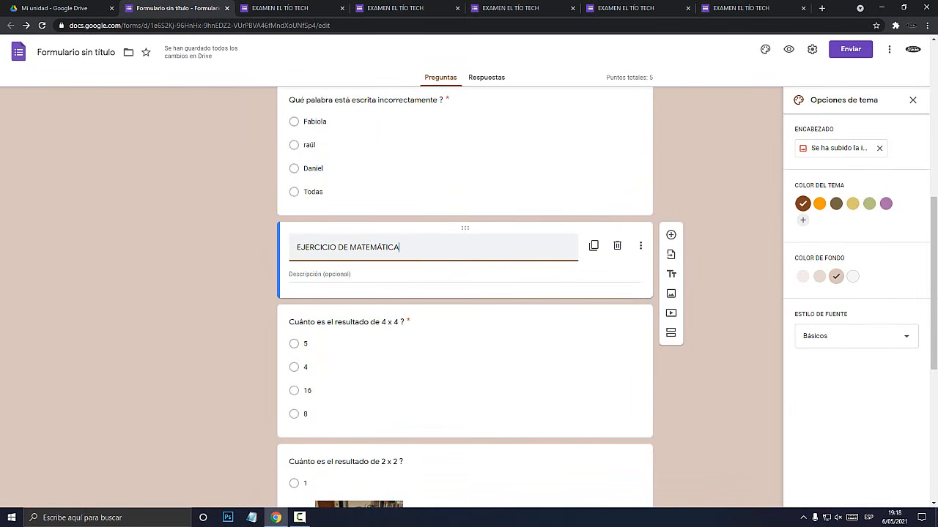
click(789, 49)
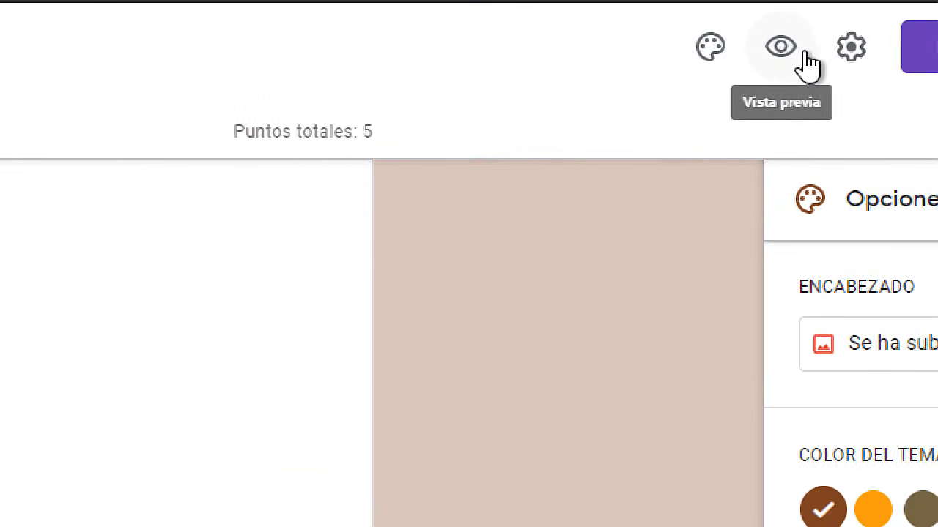
click(791, 54)
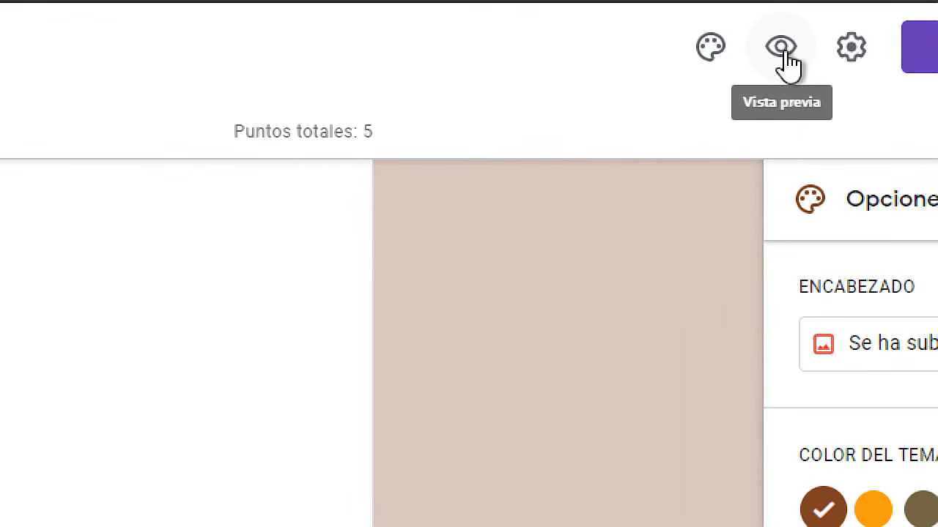
scroll(469, 271, down, 5)
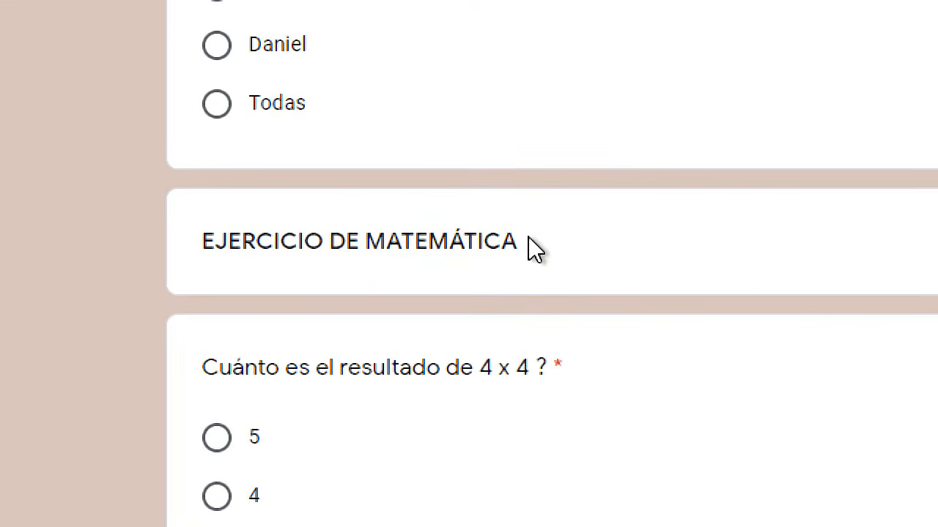
drag(529, 249, 202, 244)
click(248, 249)
drag(203, 241, 519, 242)
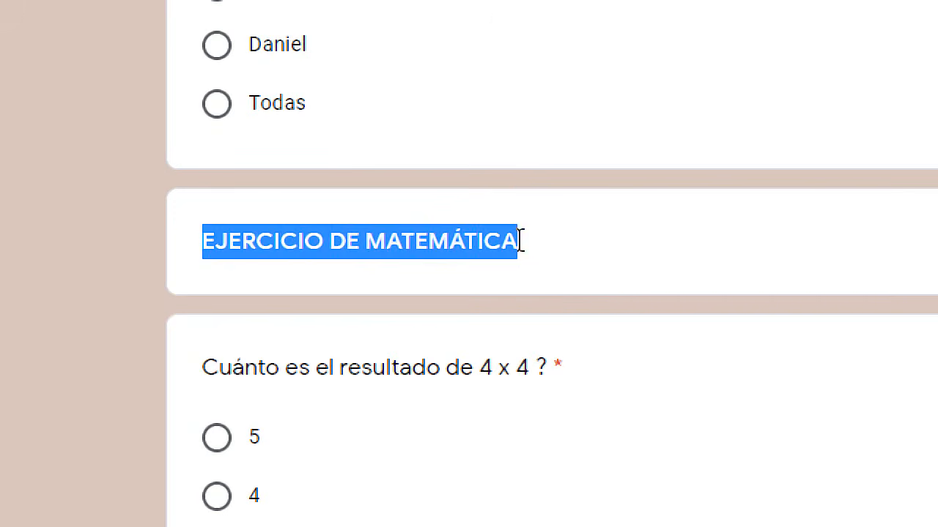
click(221, 249)
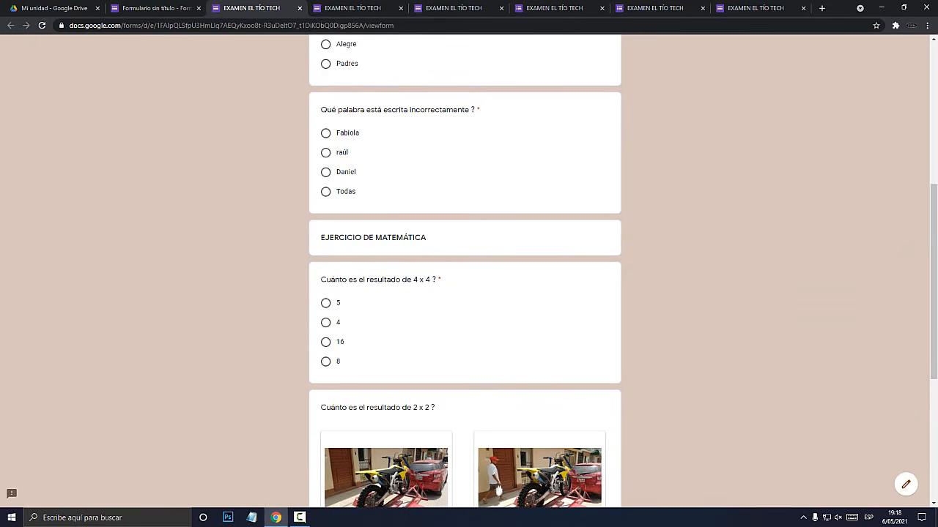
click(156, 8)
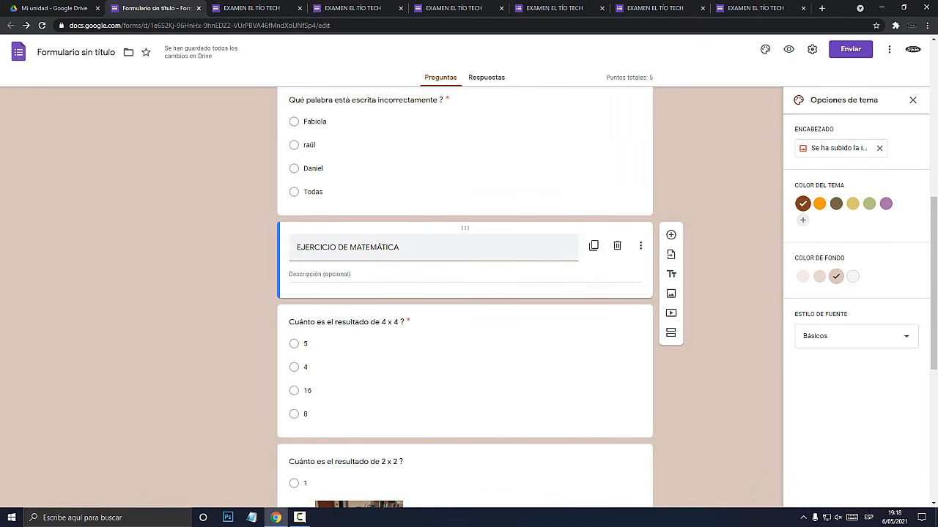
key(super+plus)
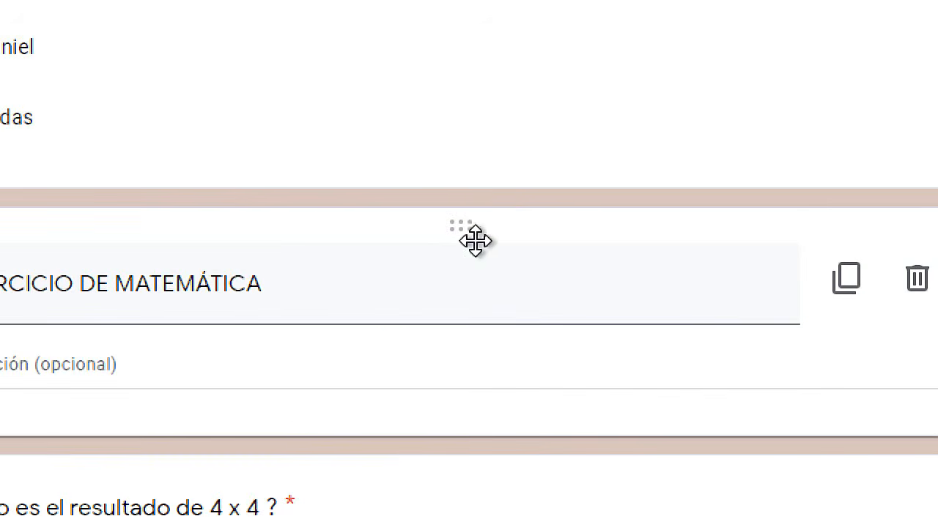
key(super+Escape)
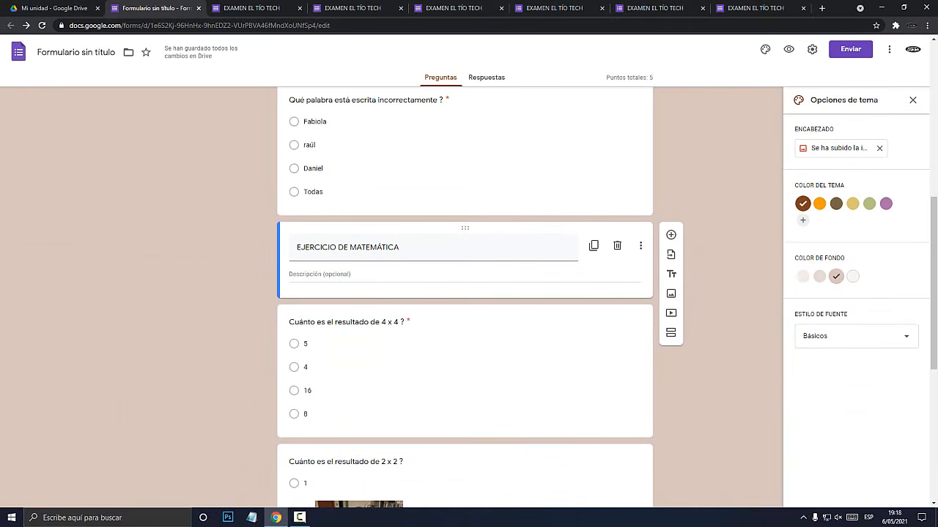
key(super+plus)
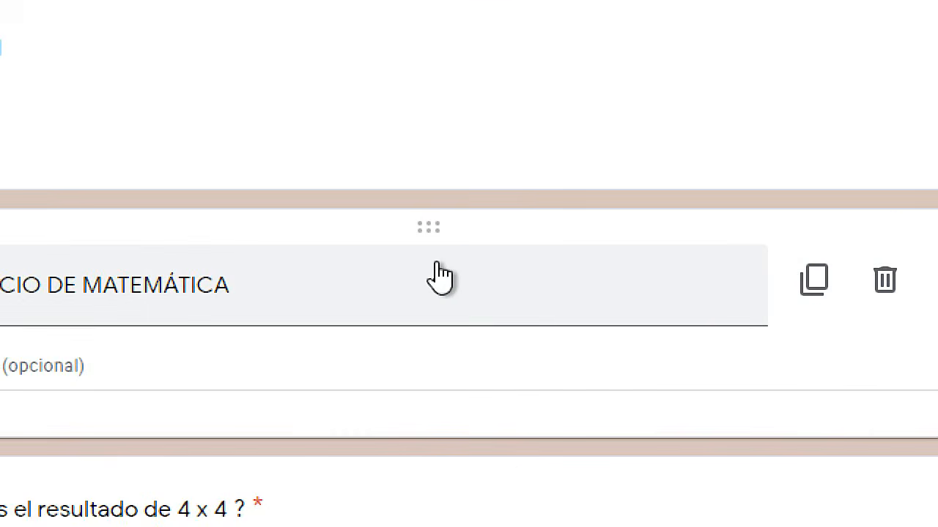
key(super+Escape)
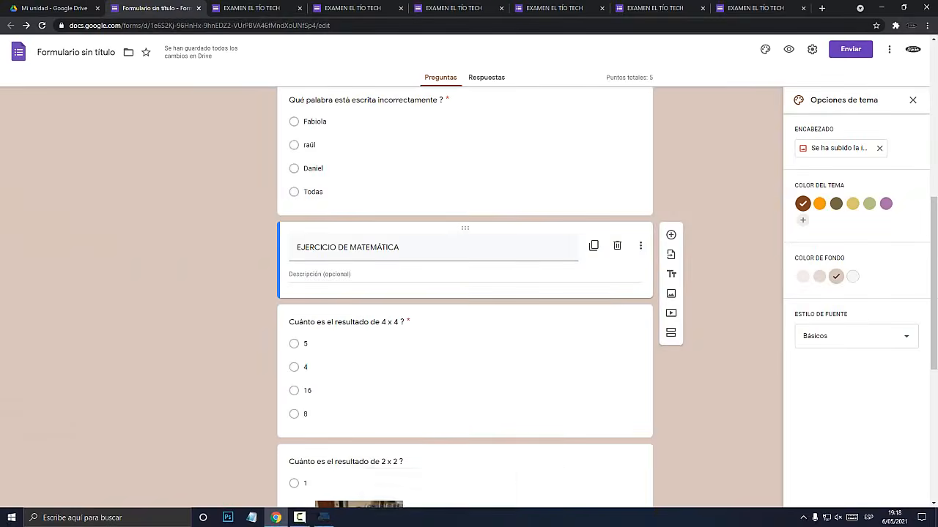
- Move the EJERCICIO DE MATEMÁTICA section to the top of the form and check it in preview
drag(467, 228, 464, 149)
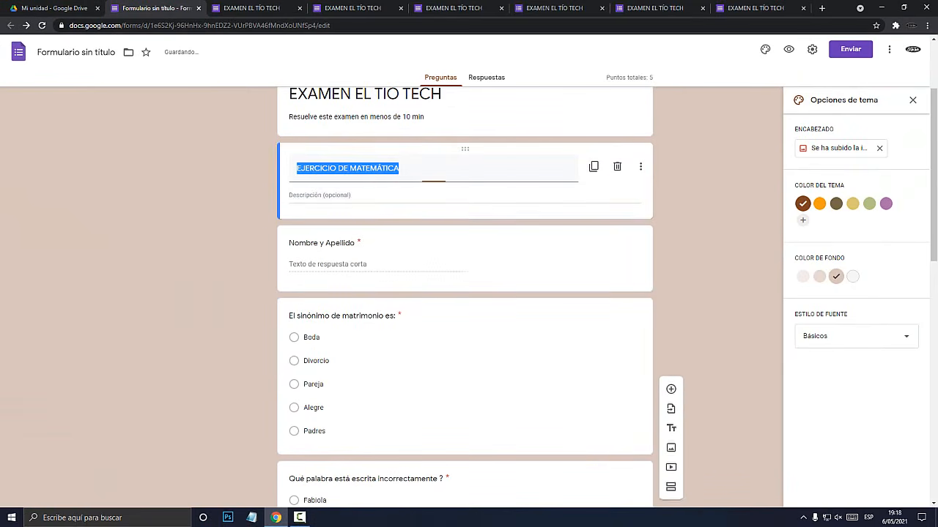
click(788, 49)
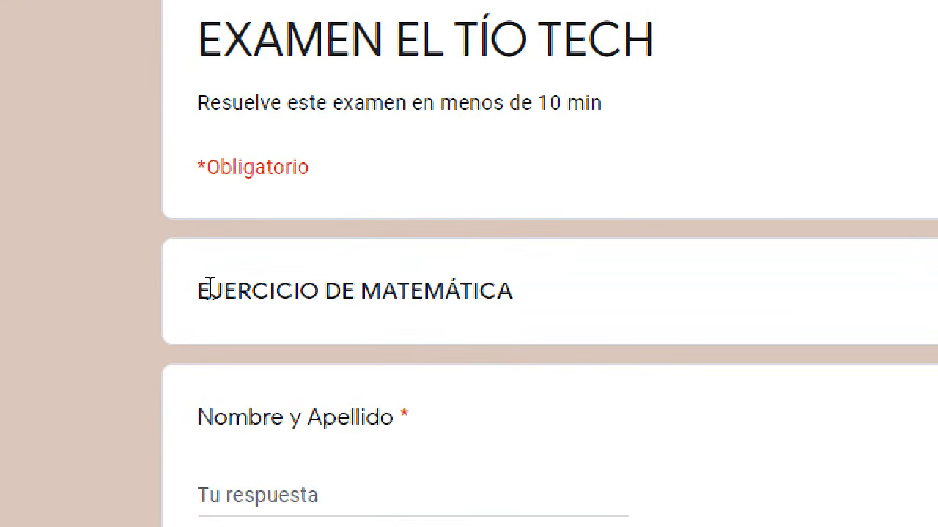
drag(322, 231, 438, 233)
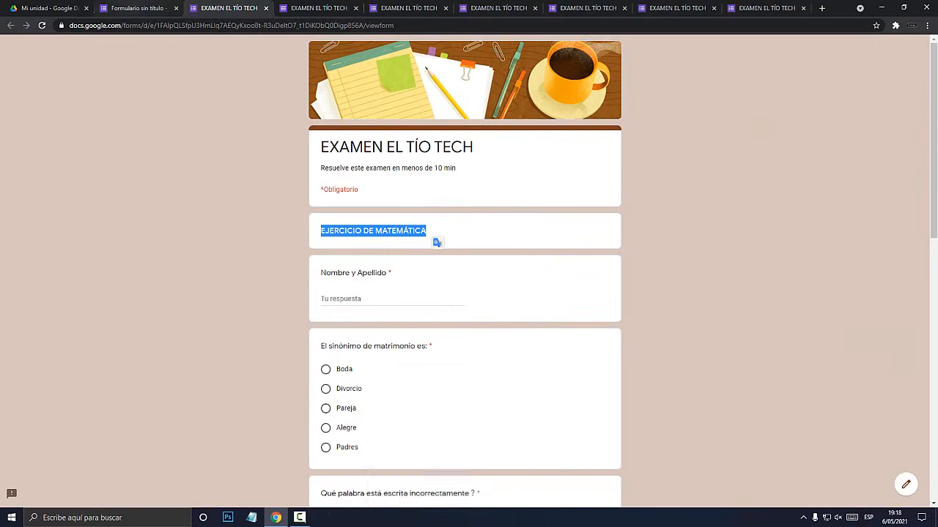
click(135, 8)
- Drag the section below the 2 x 2 picture question and confirm its placement in preview
drag(466, 148, 465, 457)
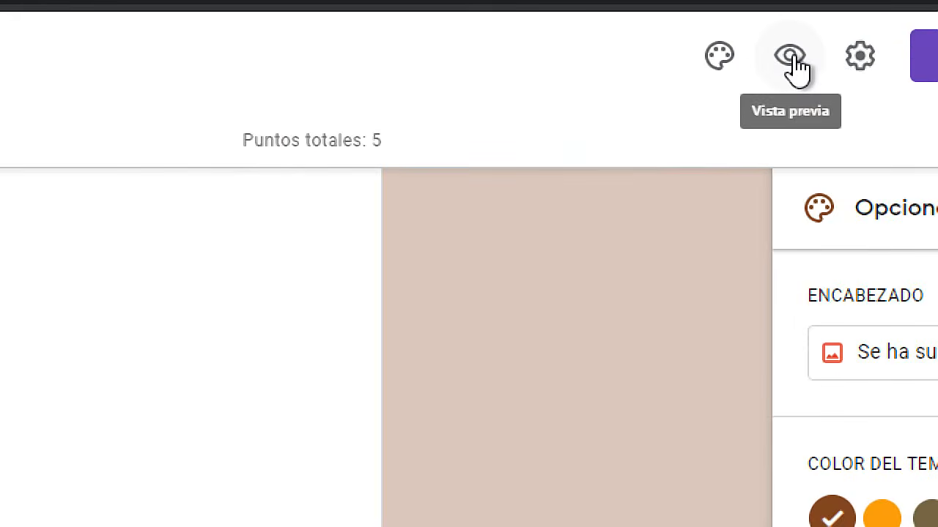
click(788, 49)
scroll(469, 293, down, 10)
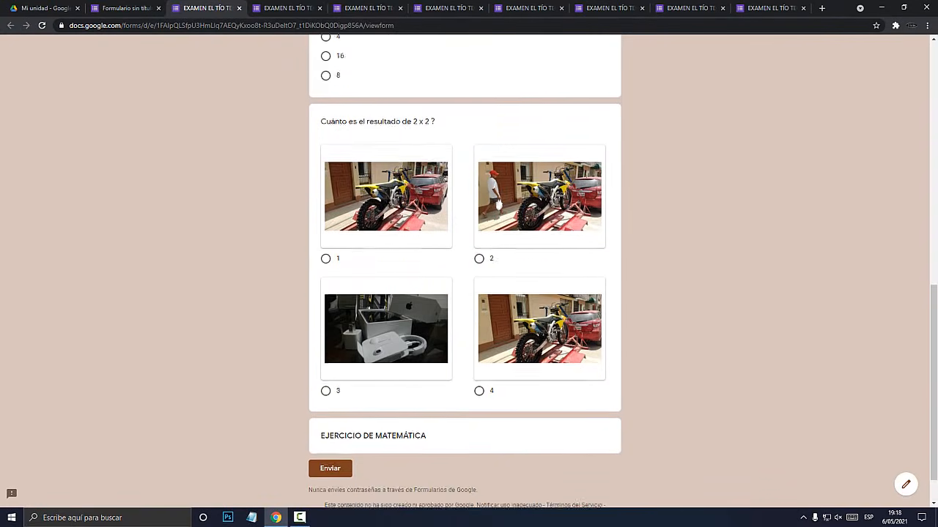
scroll(465, 293, down, 1)
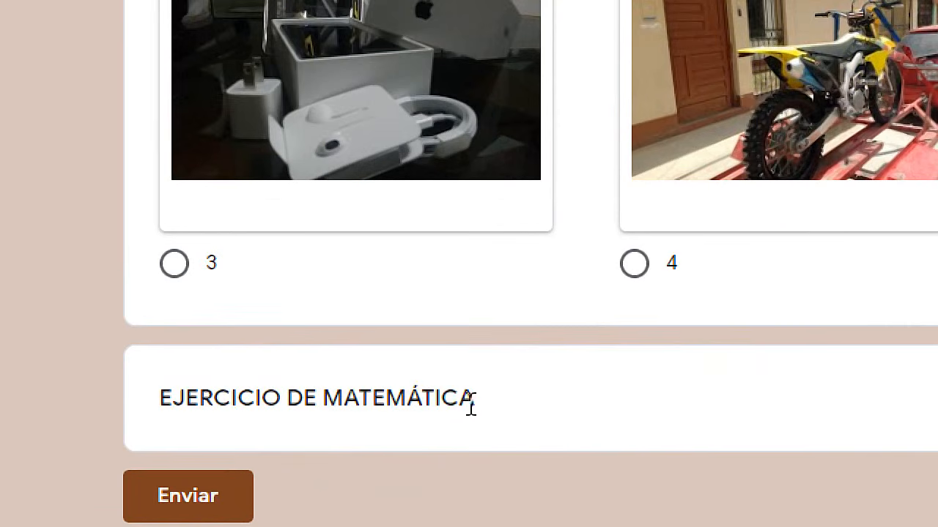
drag(425, 392, 321, 390)
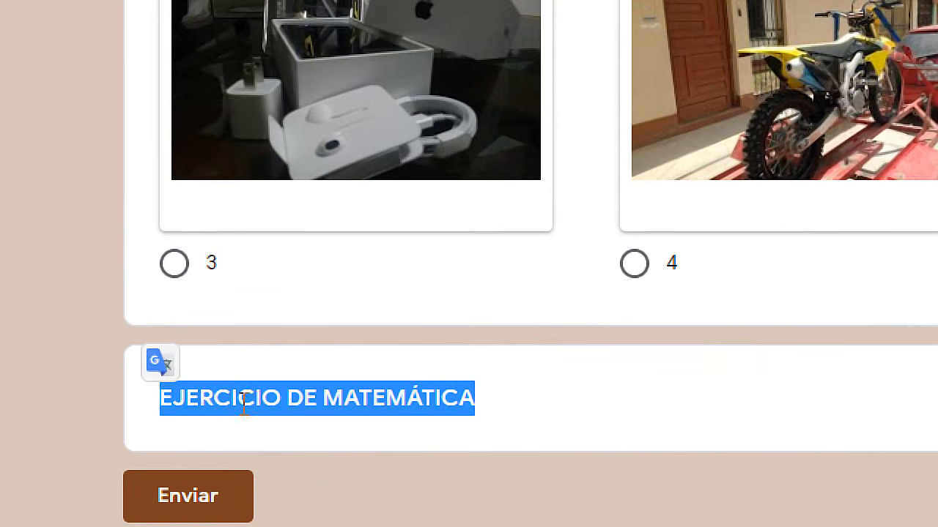
drag(164, 403, 469, 399)
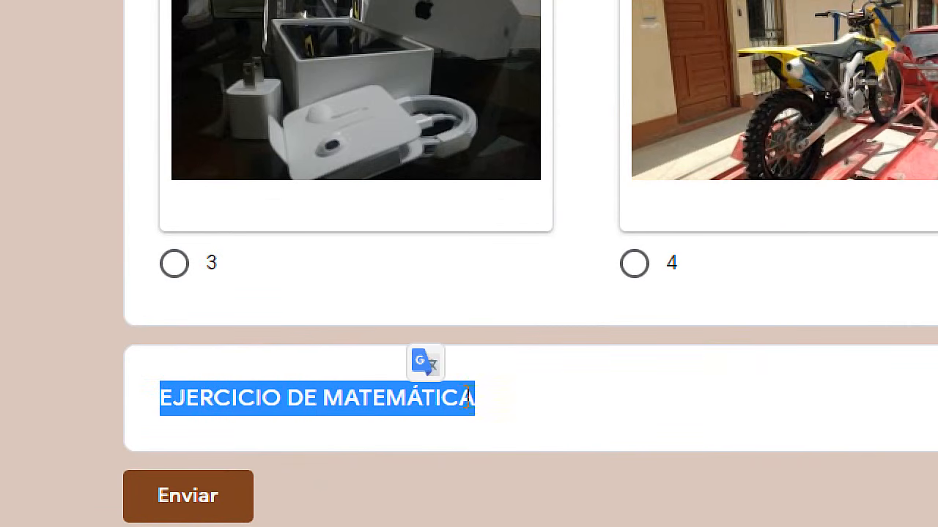
click(419, 396)
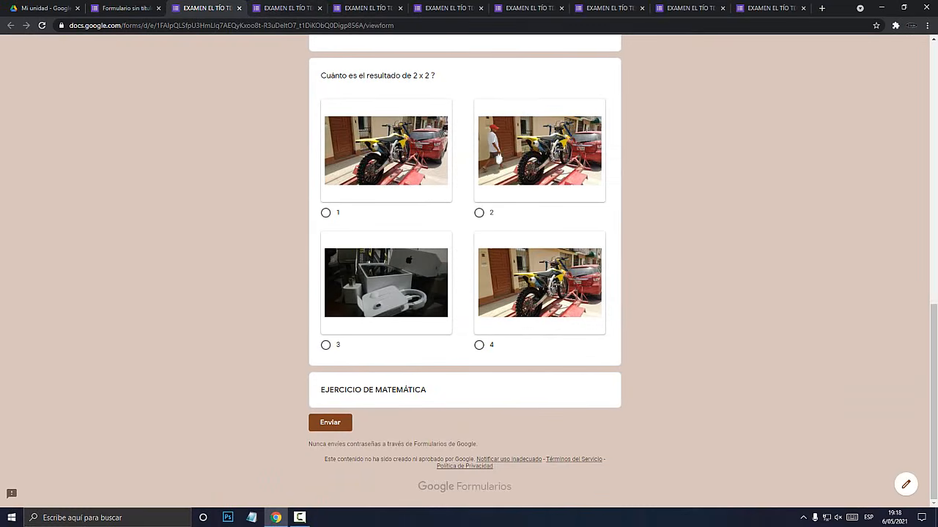
key(ctrl+shift+Tab)
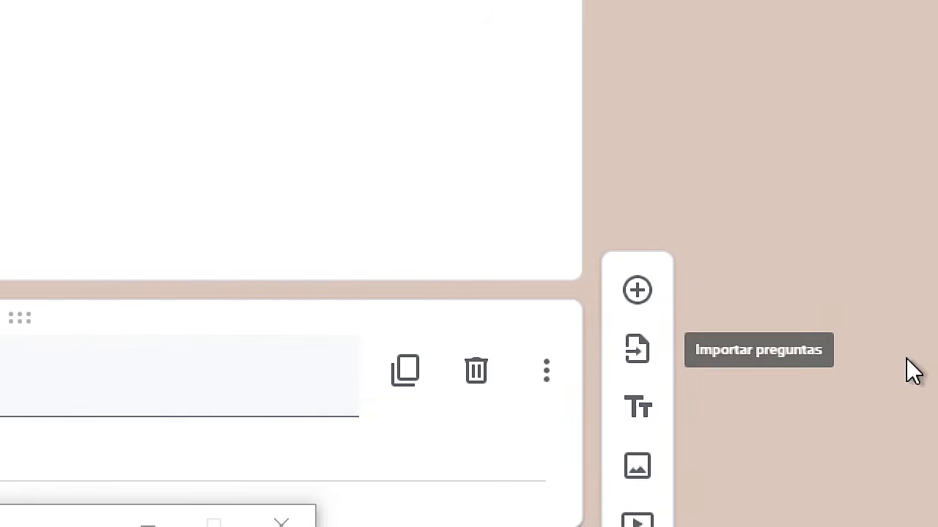
- Delete the EJERCICIO DE MATEMÁTICA section from the form
click(477, 371)
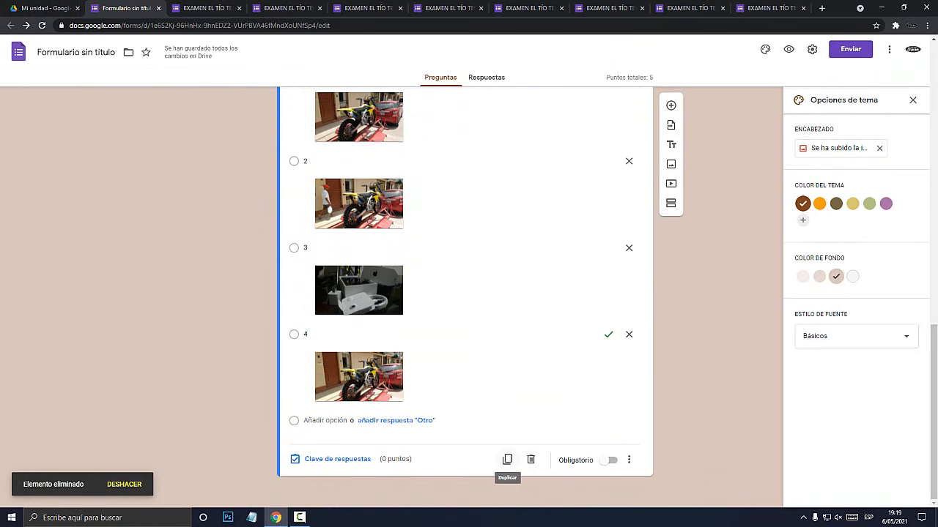
key(super+plus)
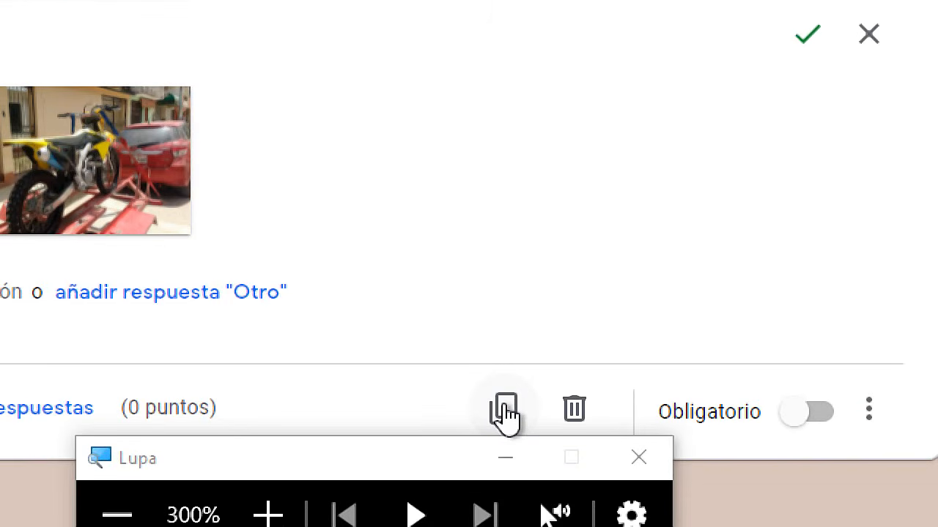
key(super+minus)
key(super+Escape)
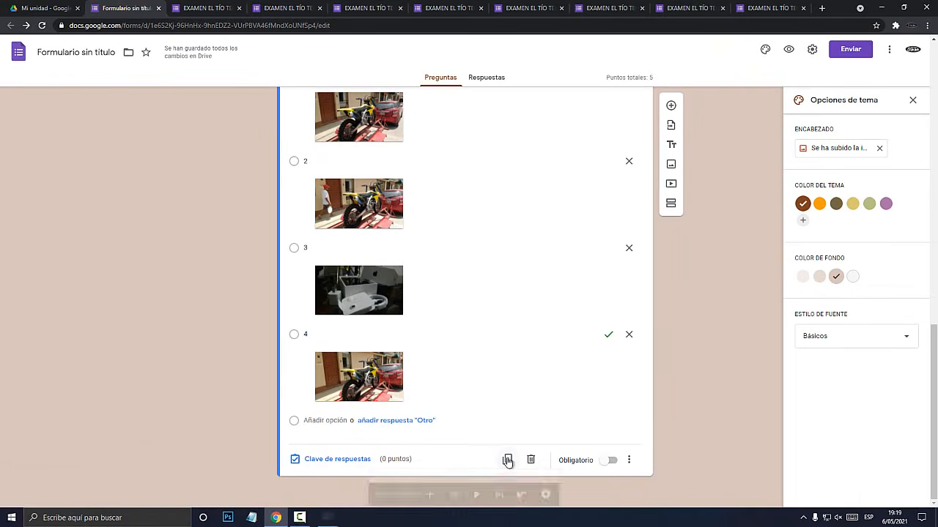
- Duplicate the 2 x 2 picture question so a copy follows the original
key(super+plus)
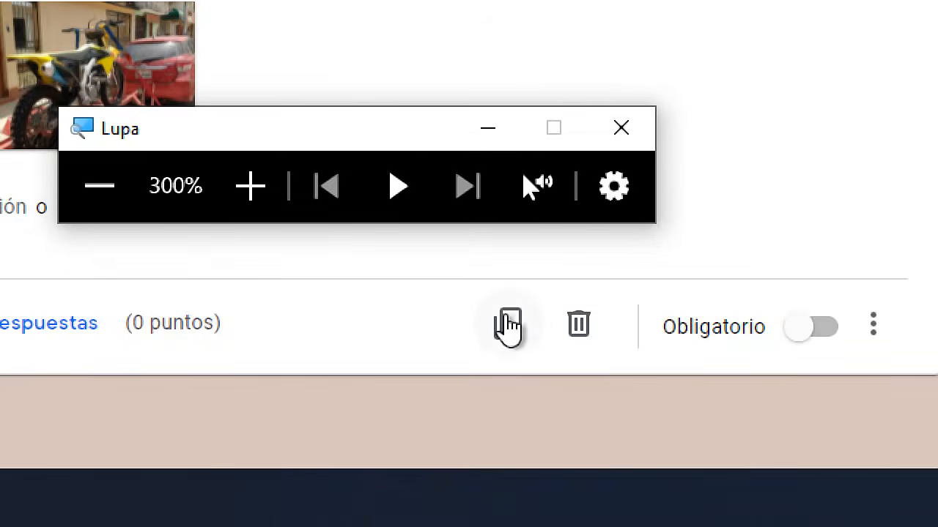
key(super+Escape)
click(506, 460)
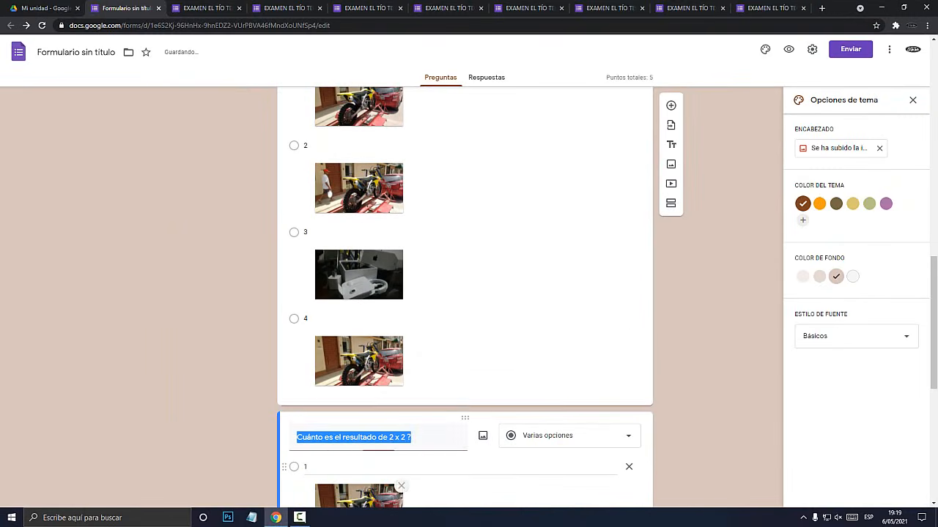
scroll(464, 296, up, 5)
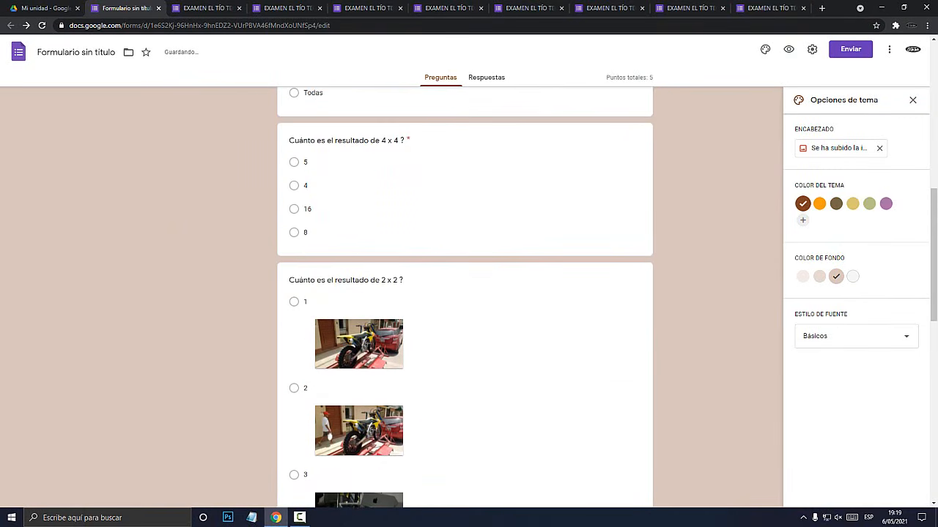
- Preview the form to inspect the two copies of the 2 x 2 question
click(788, 49)
scroll(465, 293, down, 15)
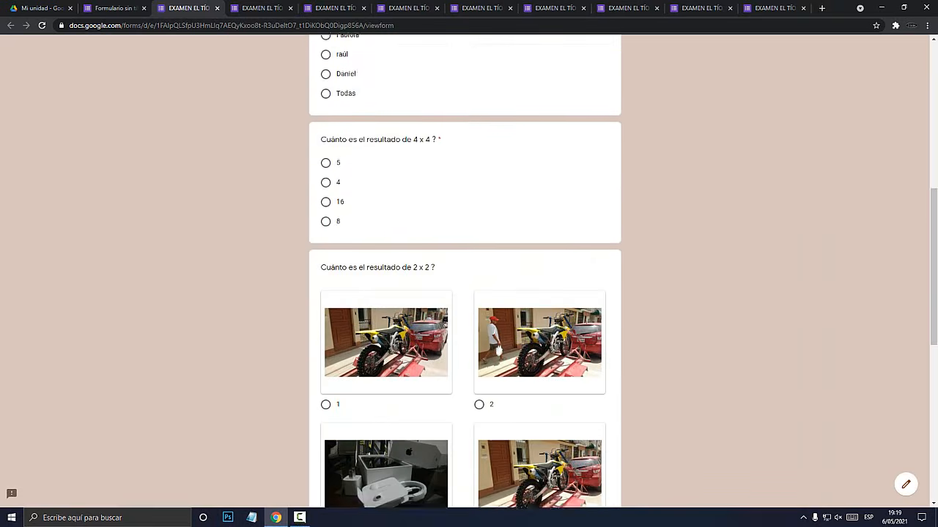
scroll(465, 293, up, 2)
scroll(465, 293, up, 3)
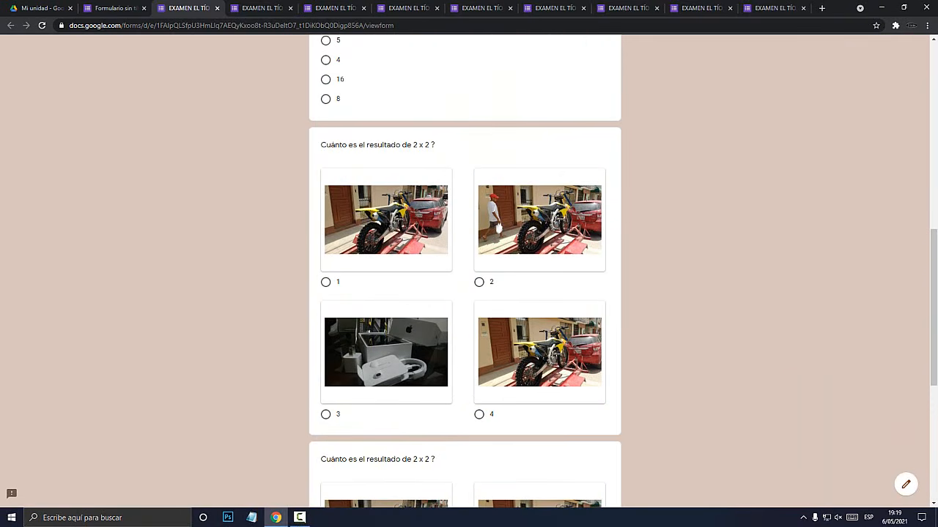
drag(339, 144, 399, 145)
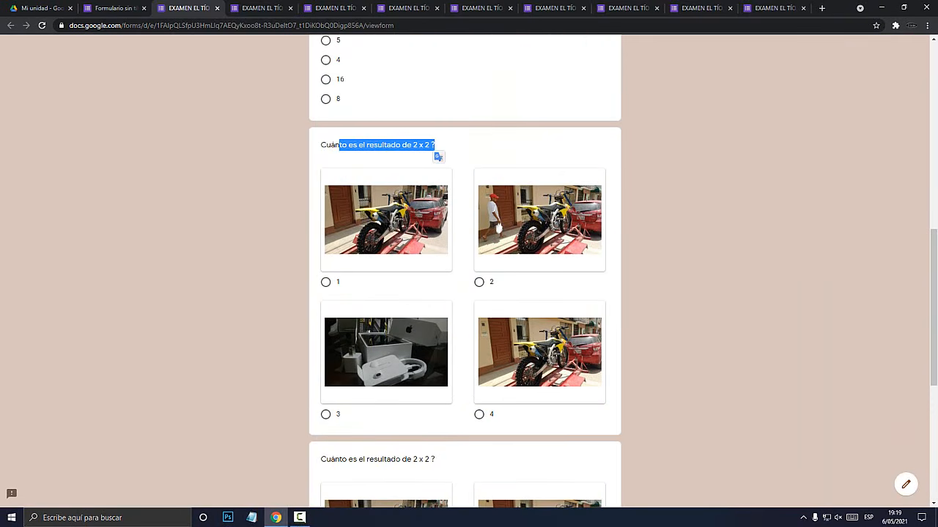
scroll(465, 293, down, 4)
drag(335, 167, 431, 166)
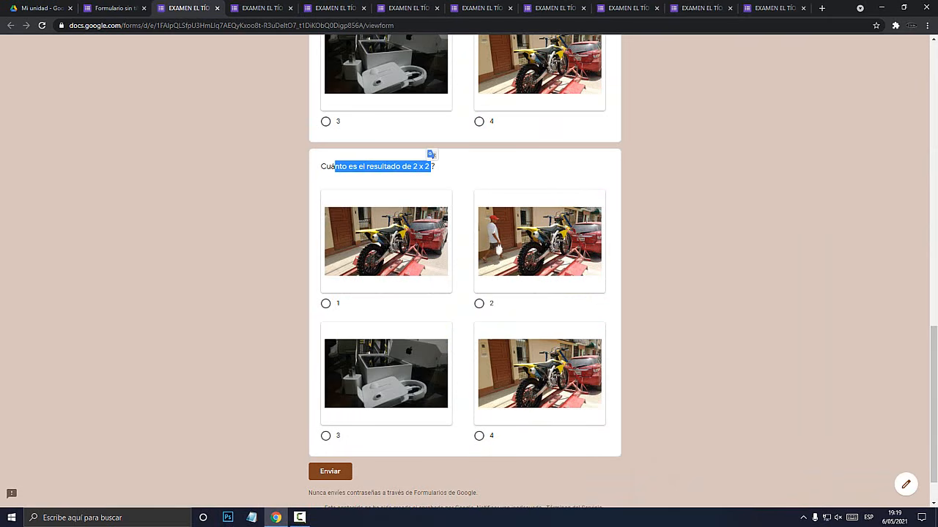
click(440, 176)
scroll(464, 293, down, 1)
scroll(464, 293, up, 5)
- Delete the duplicate 'Cuánto es el resultado de 2 x 2 ?' question in the editor
click(115, 8)
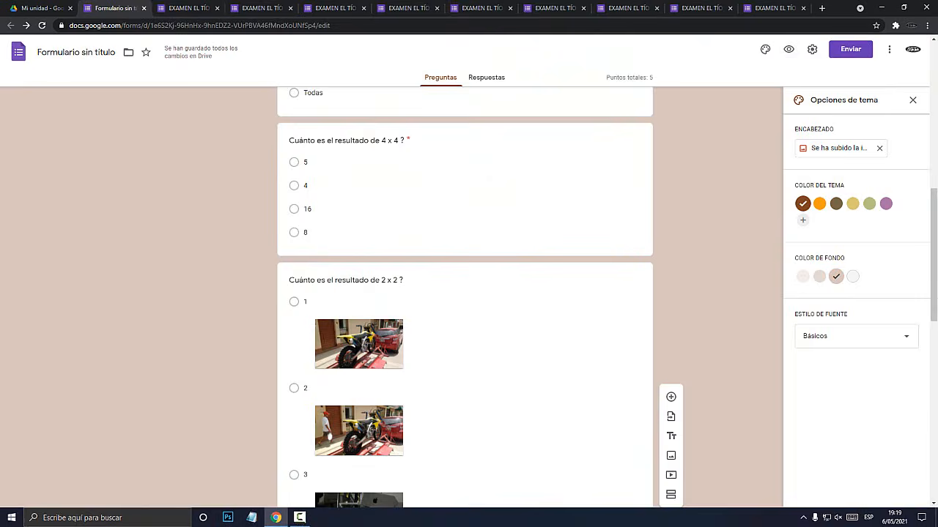
scroll(464, 293, down, 10)
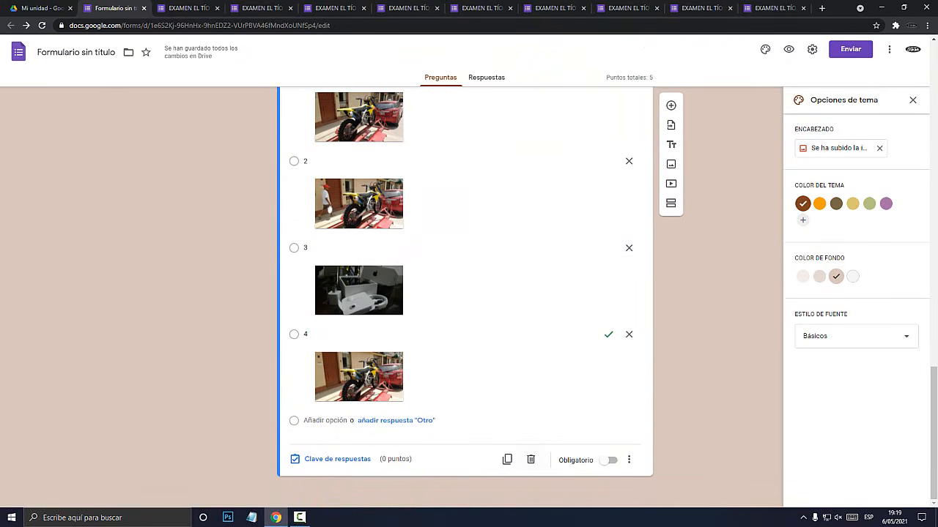
key(super+plus)
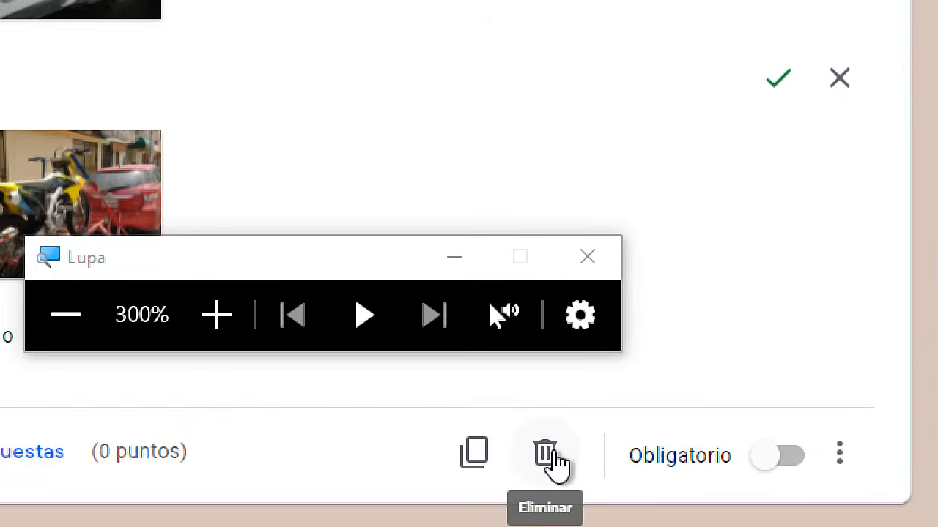
key(super+Escape)
click(531, 459)
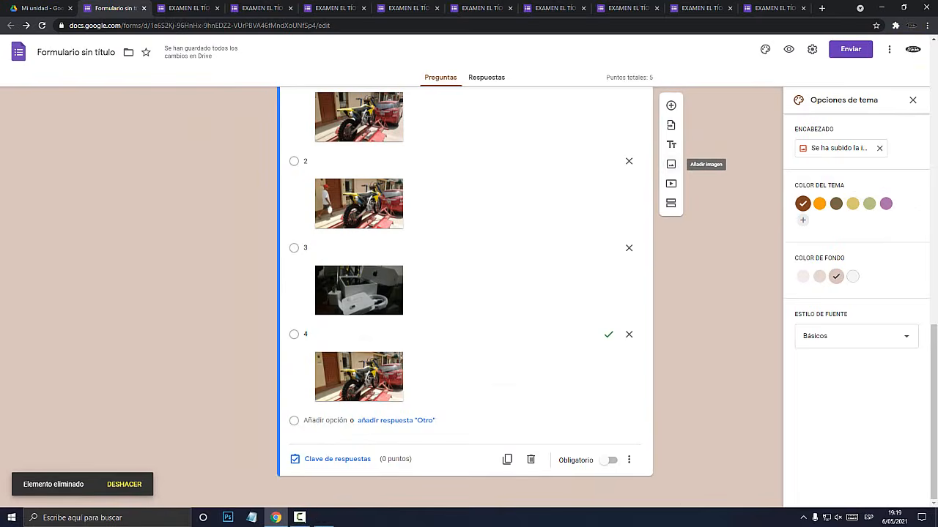
- Insert the plated ceviche photo from the Fotos tab as an image item
key(super+plus)
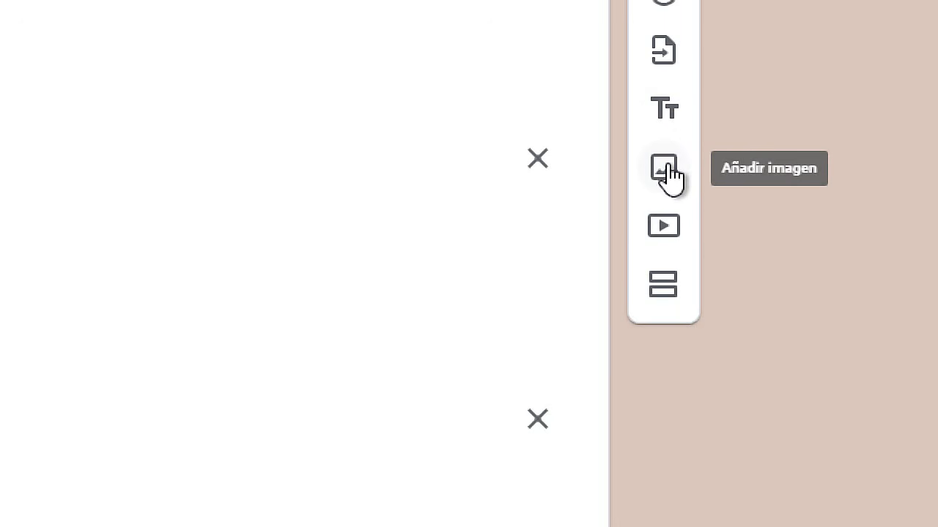
click(668, 170)
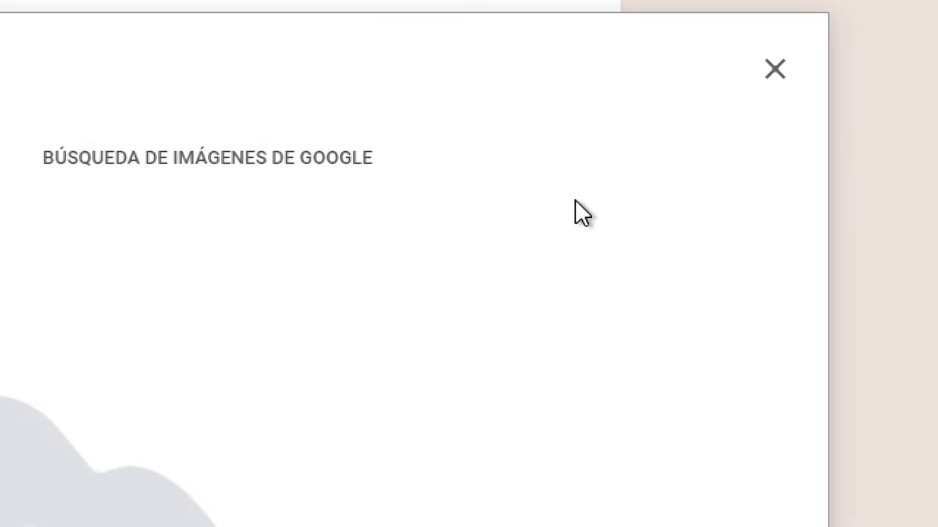
key(super+Escape)
click(371, 161)
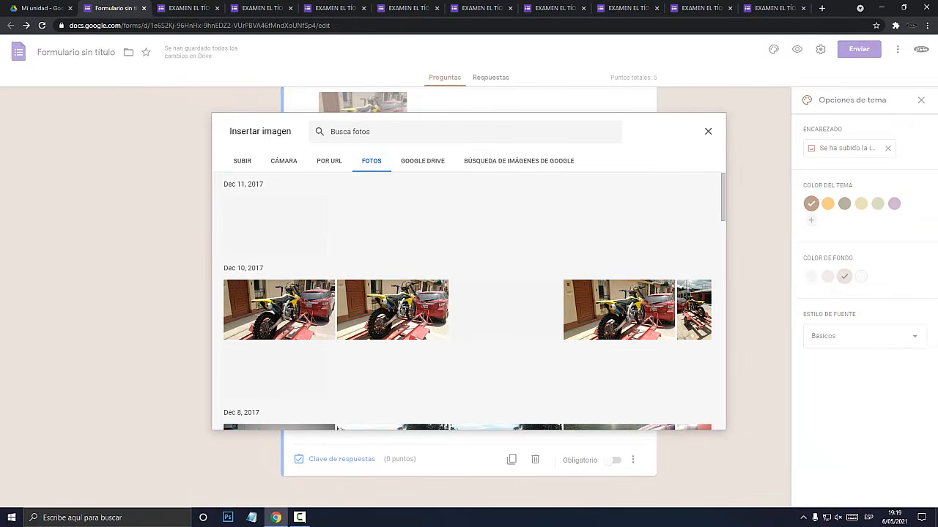
scroll(469, 301, down, 15)
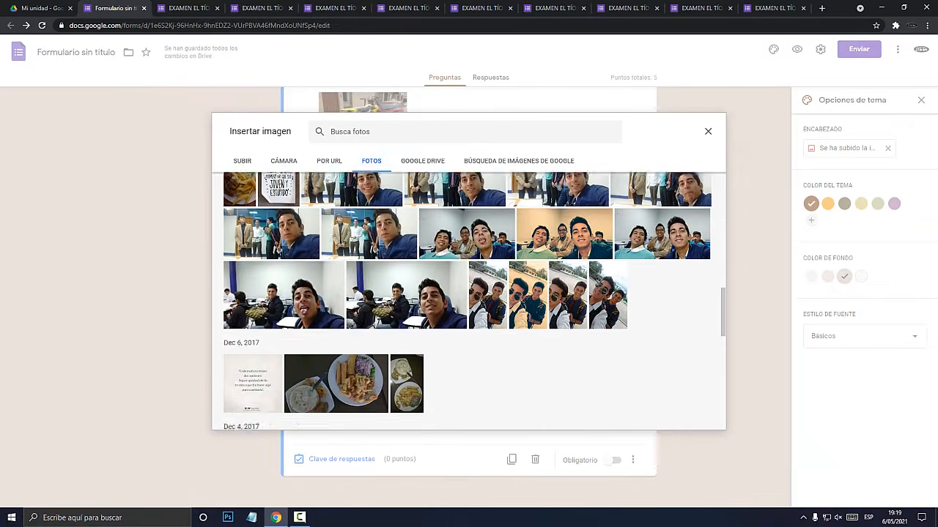
scroll(469, 301, up, 5)
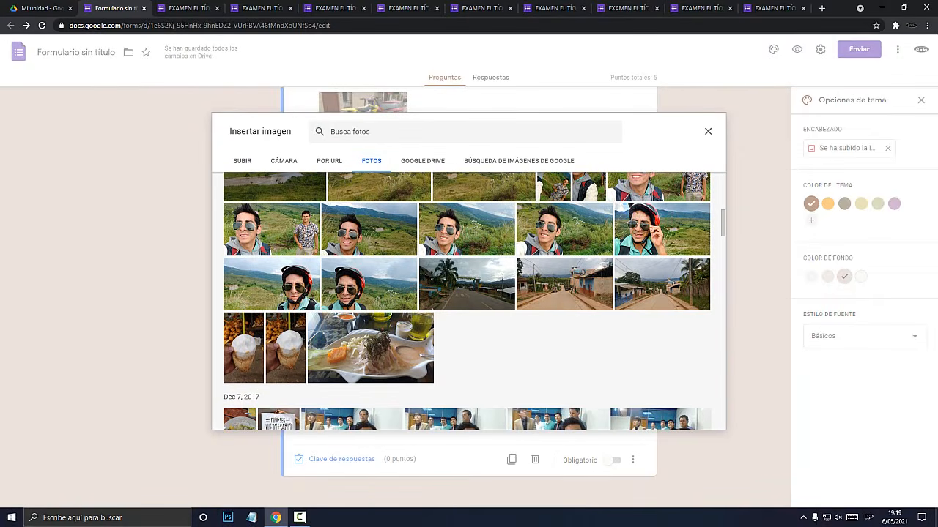
click(371, 348)
click(697, 418)
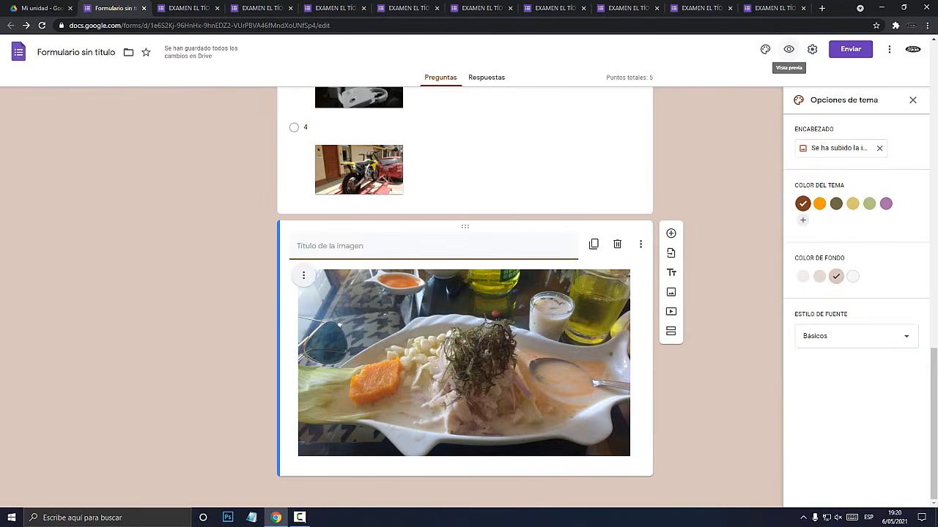
- Move the ceviche photo block just below the form title, above Nombre y Apellido
click(788, 49)
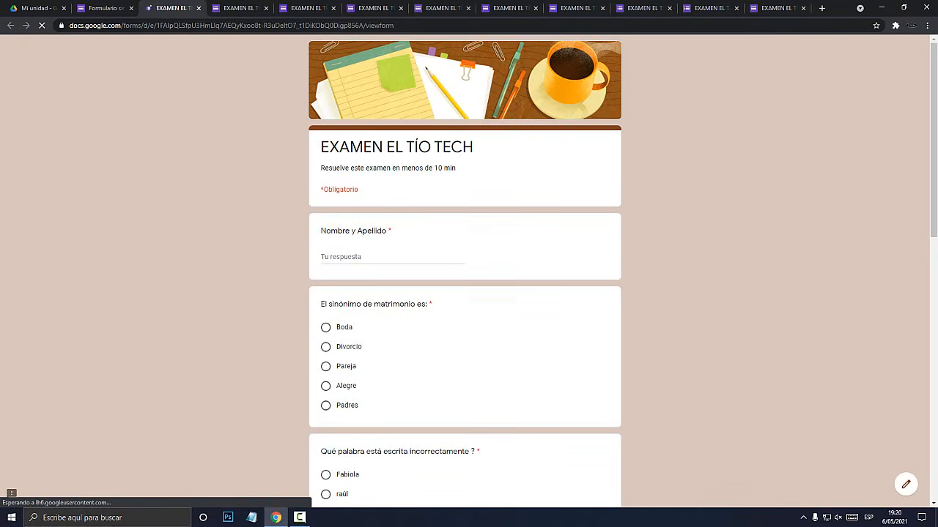
scroll(465, 271, down, 15)
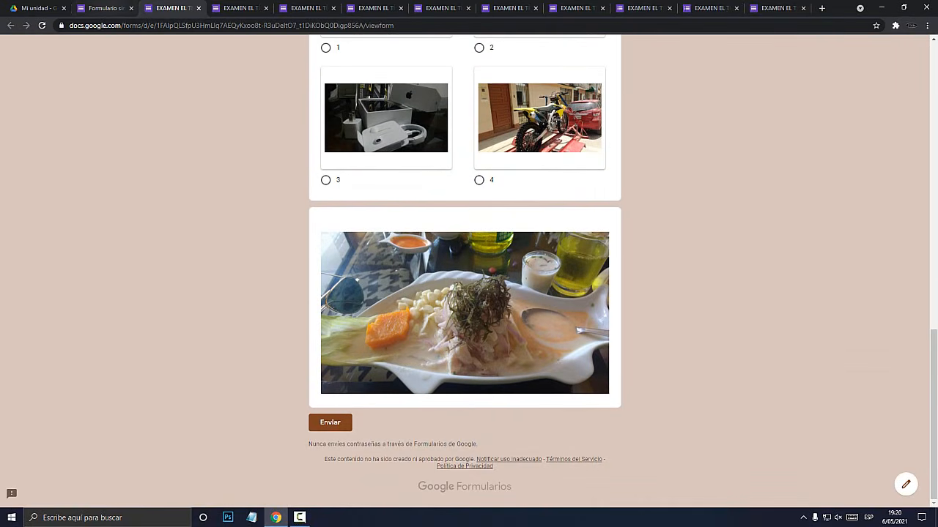
click(105, 8)
drag(465, 226, 465, 148)
scroll(465, 149, up, 1)
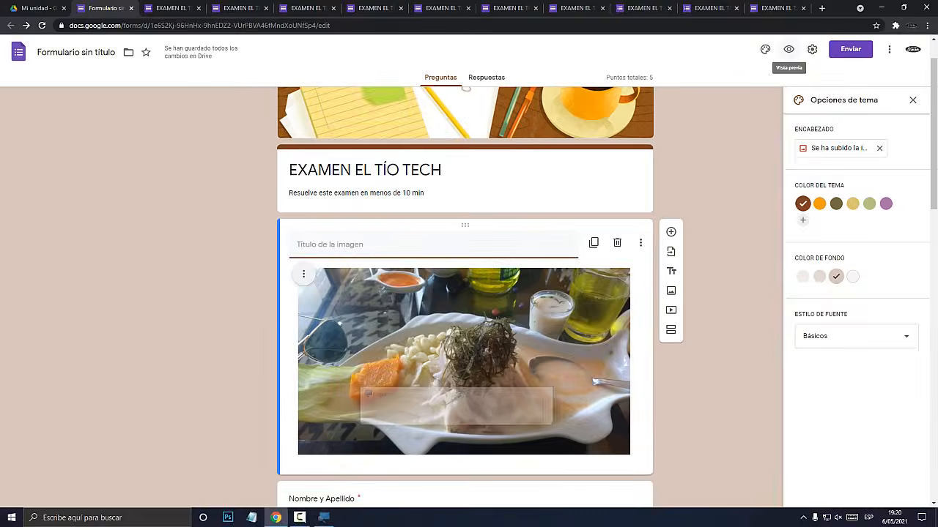
- Preview the form to confirm the photo now appears at the top
click(788, 49)
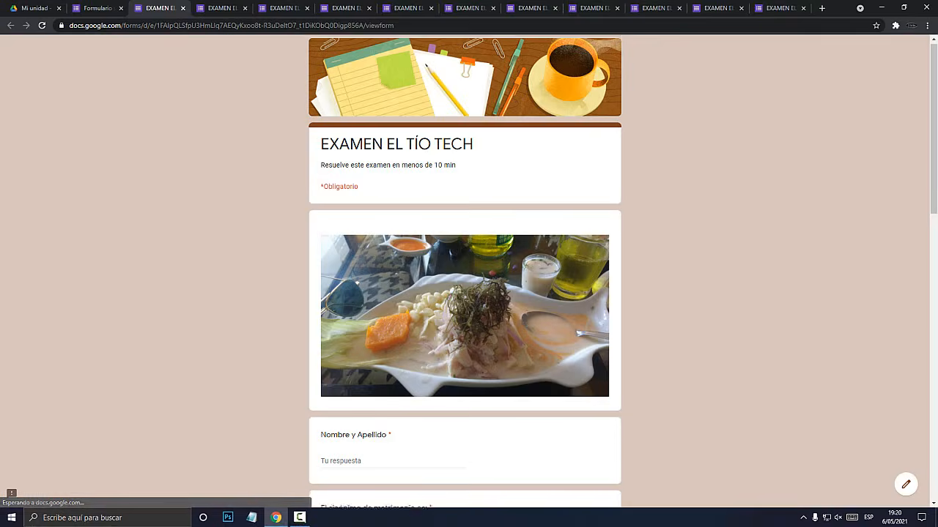
scroll(466, 293, down, 3)
scroll(465, 293, up, 3)
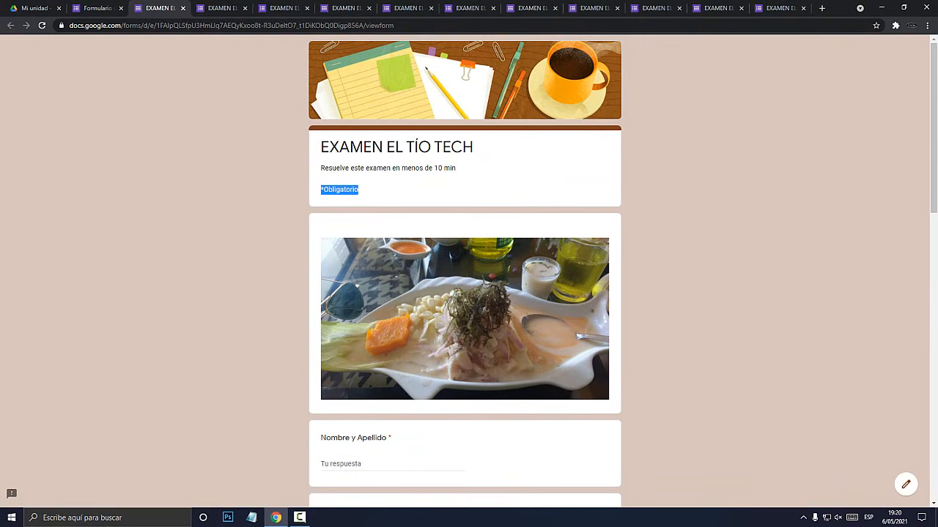
drag(411, 202, 469, 395)
click(469, 367)
scroll(465, 294, down, 10)
scroll(465, 293, up, 8)
click(97, 8)
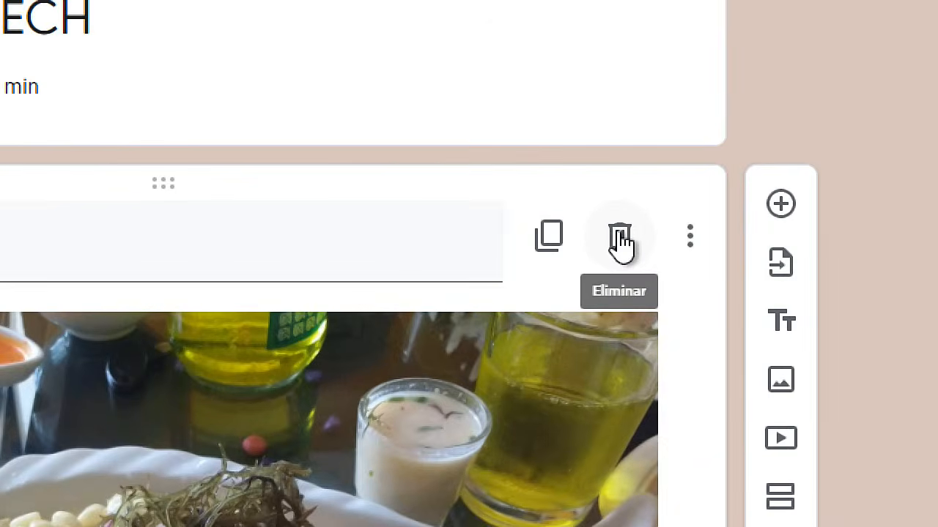
- Replace the ceviche photo with the EL TIO TECH video 'Como calcular fechas de vencimiento y crear alertas en Excel'
click(617, 242)
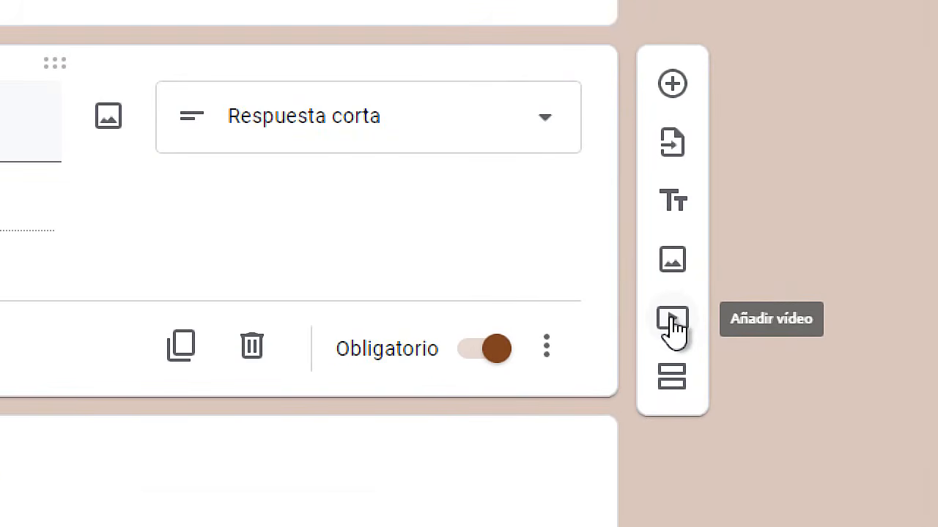
click(673, 323)
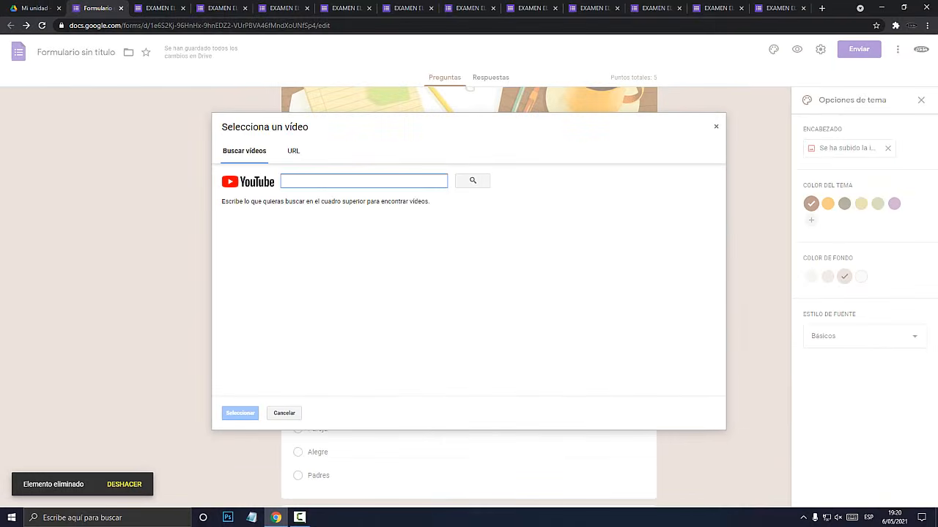
text(EL TIO TECH)
key(Return)
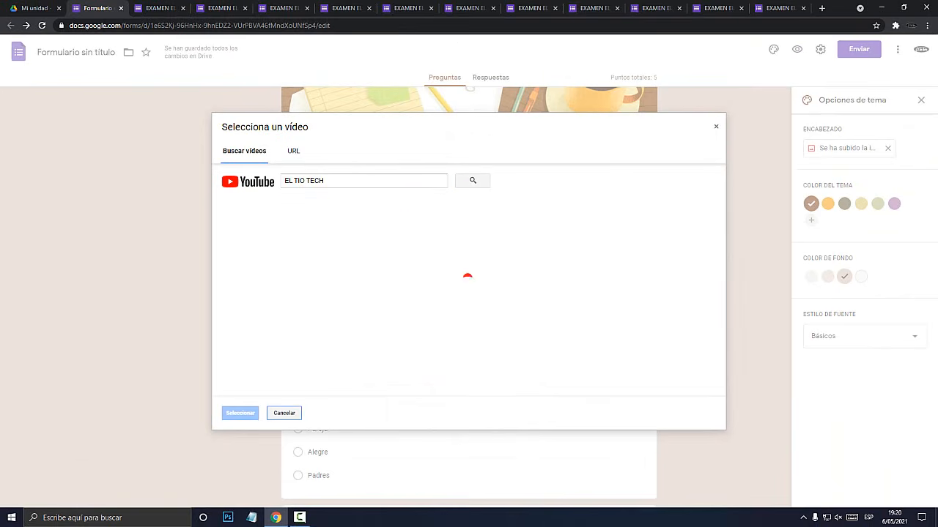
scroll(466, 282, down, 4)
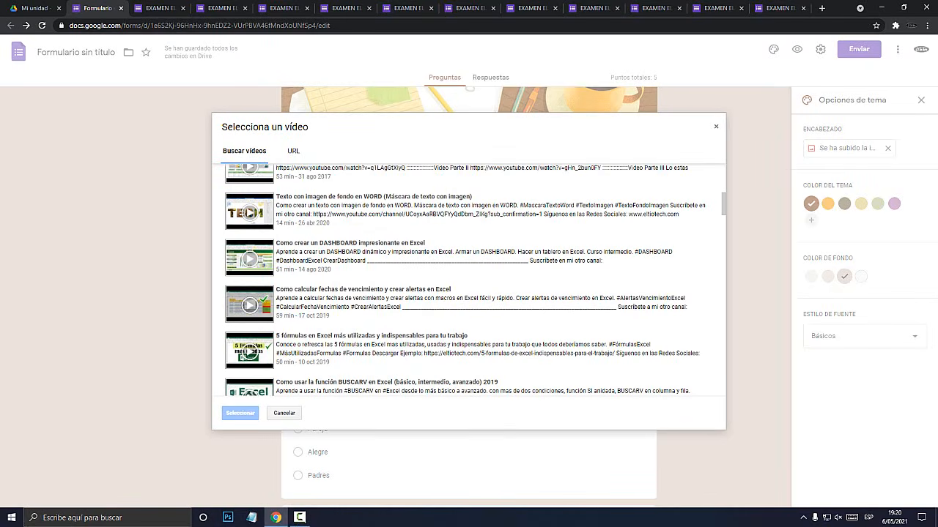
click(466, 304)
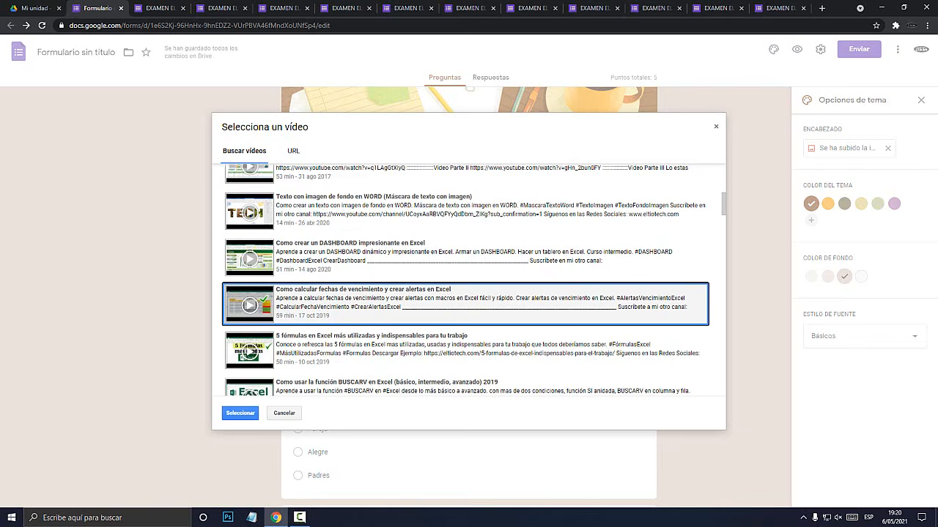
key(super+plus)
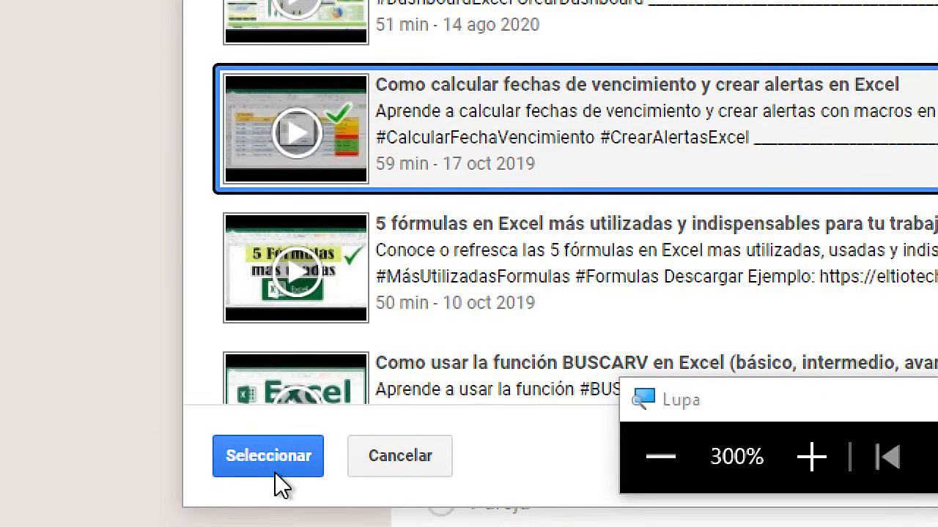
click(275, 473)
key(super+Escape)
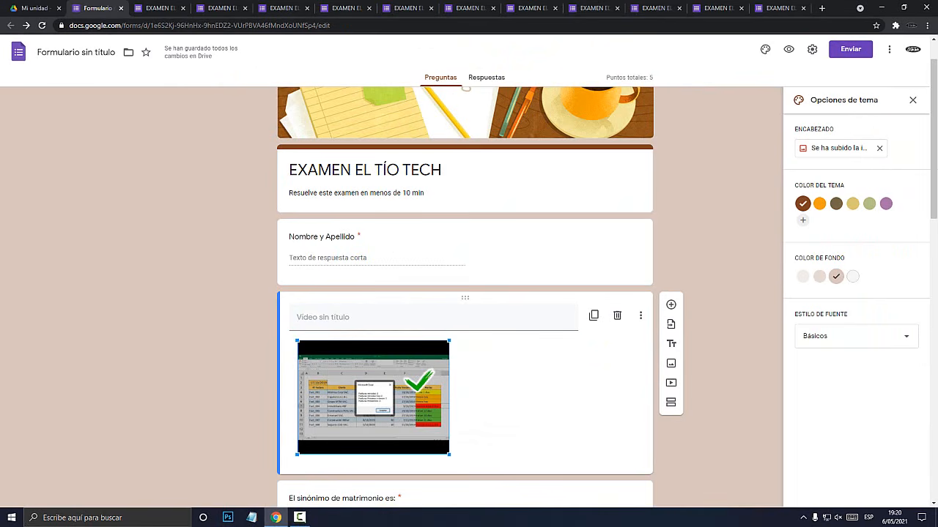
- Centre the video, enlarge it to fill its card, and preview the result
click(303, 346)
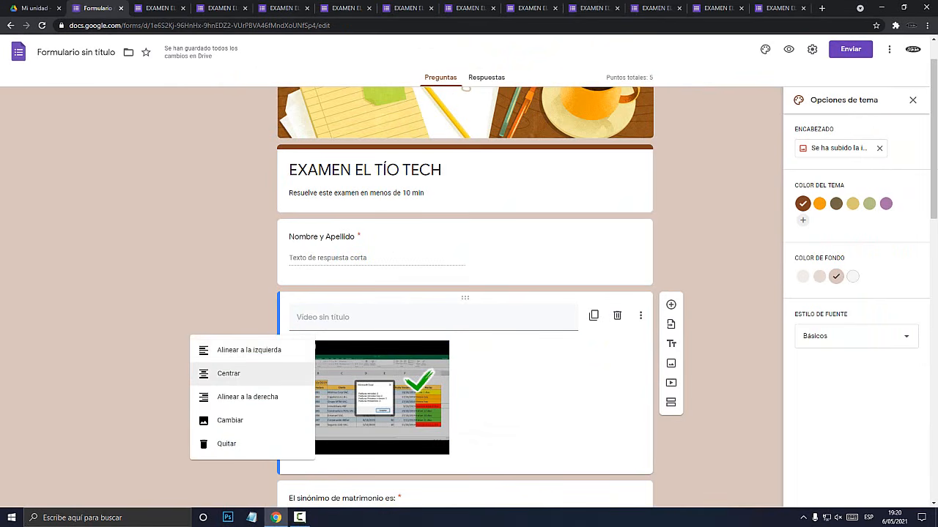
click(219, 372)
scroll(464, 297, down, 2)
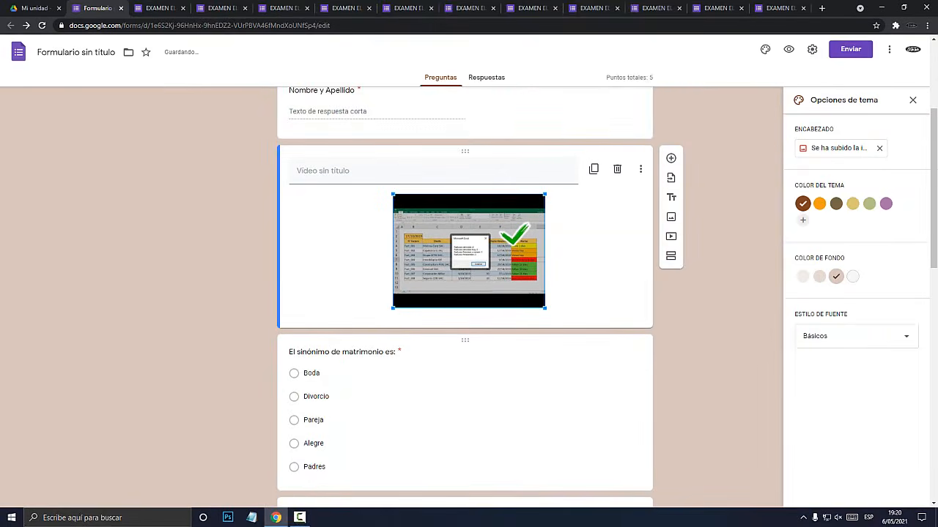
drag(544, 308, 639, 402)
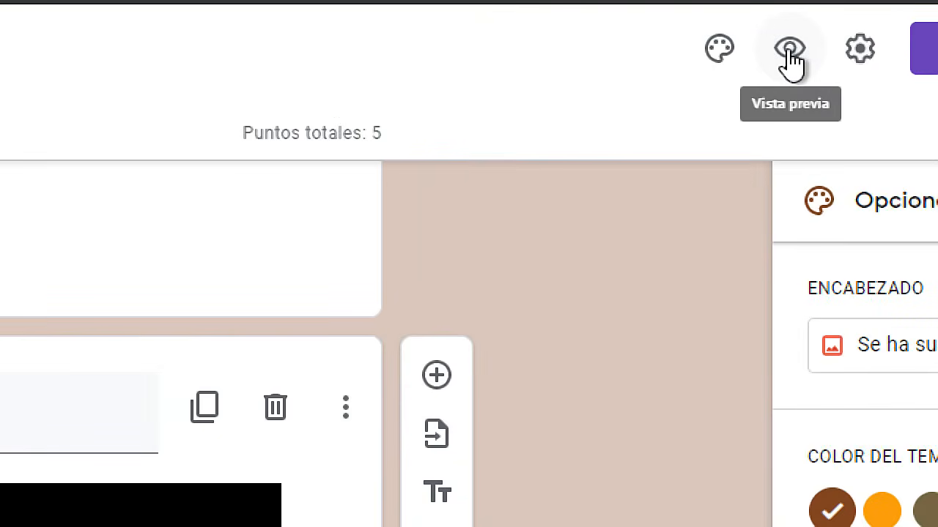
click(789, 49)
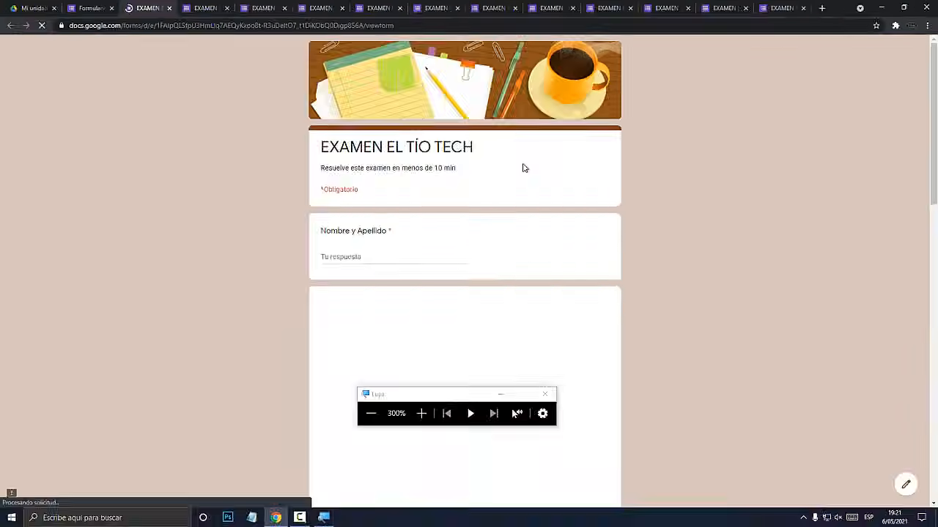
scroll(523, 168, down, 3)
scroll(523, 168, up, 1)
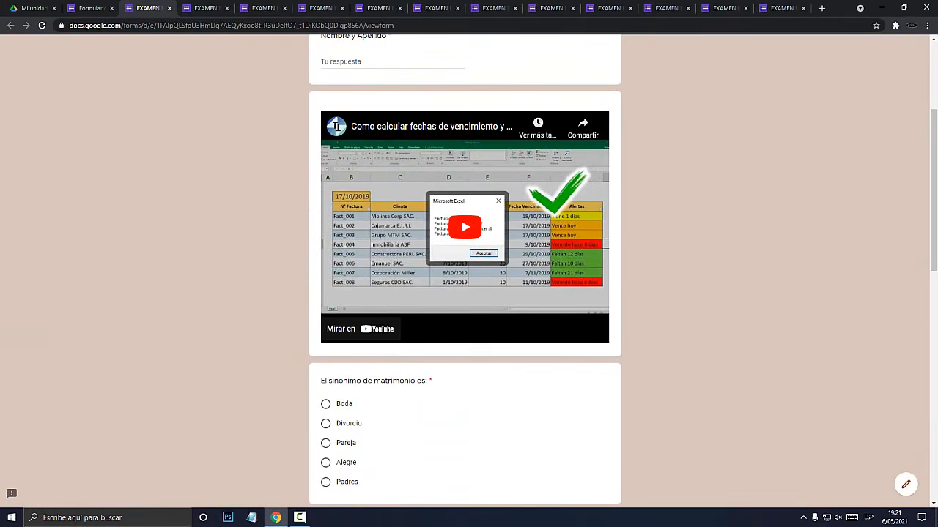
scroll(464, 264, up, 1)
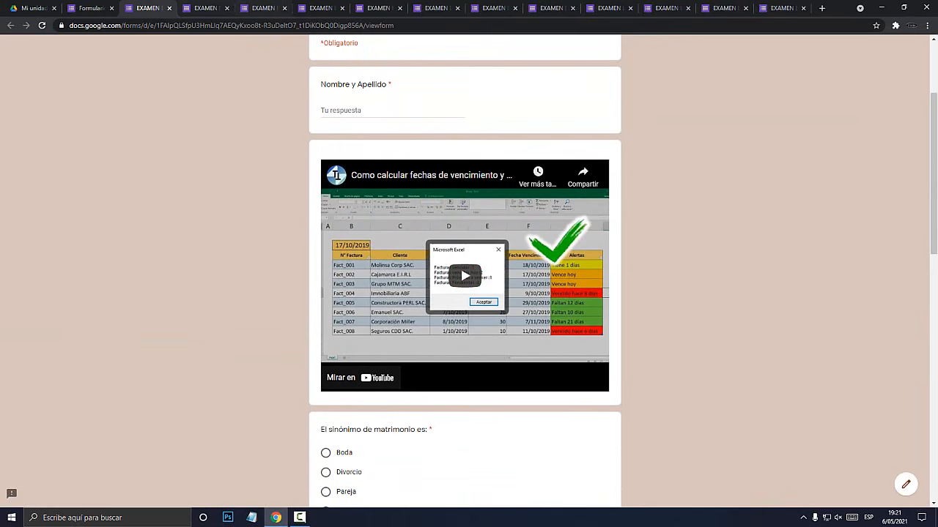
- Move the video below 'El sinónimo de matrimonio es:' and check it in preview
click(91, 8)
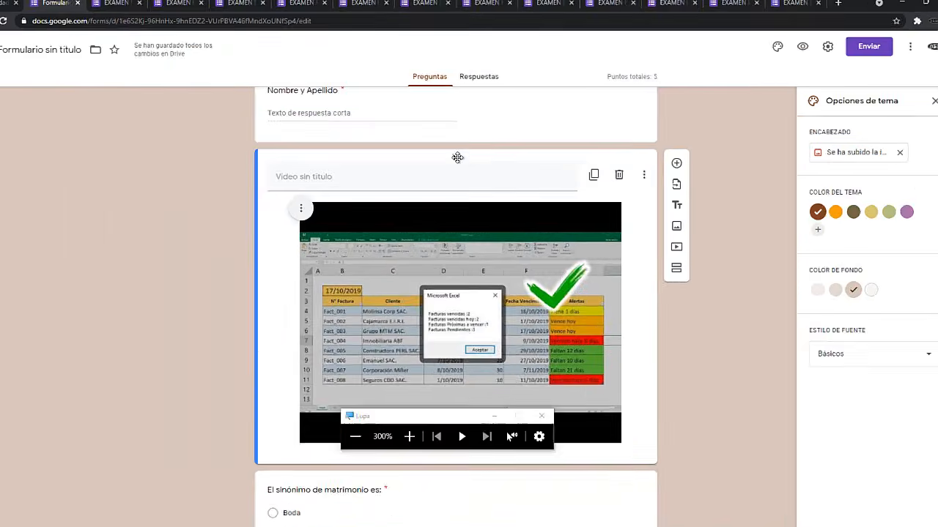
drag(465, 151, 464, 386)
scroll(464, 367, down, 3)
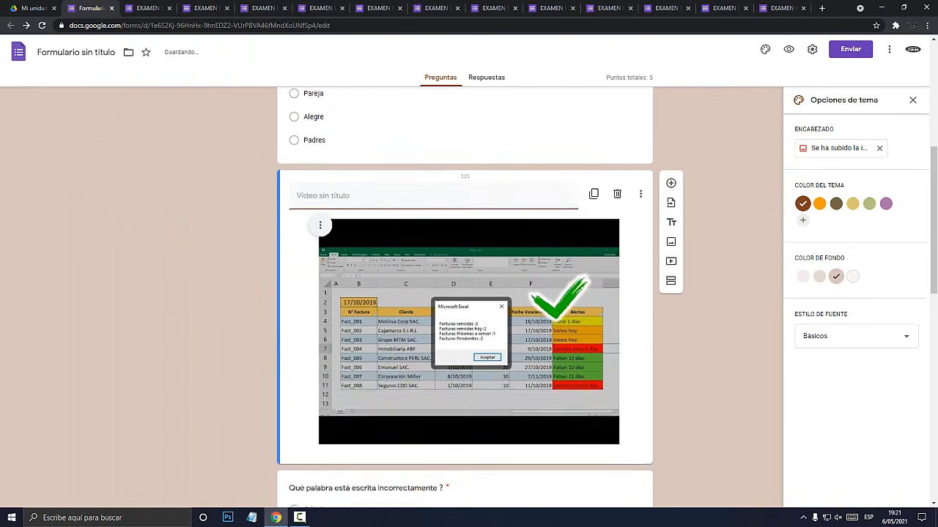
scroll(465, 366, up, 3)
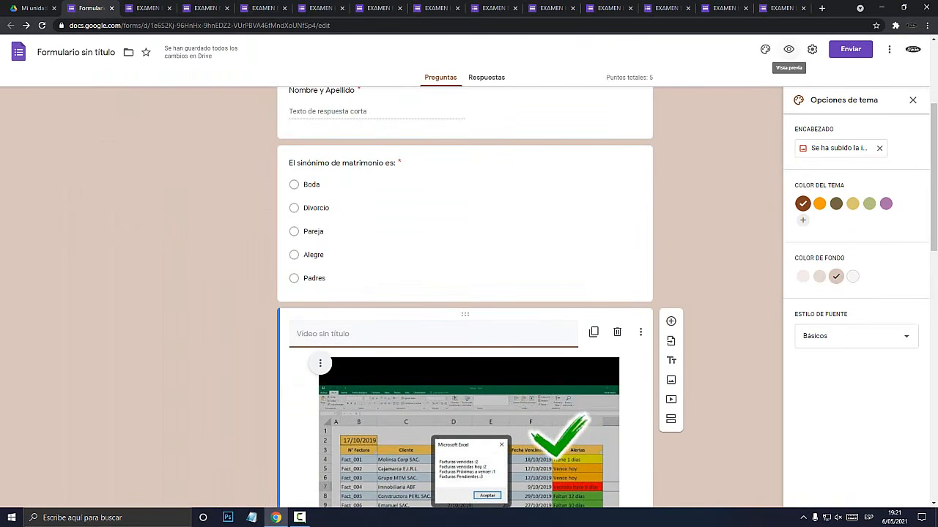
click(789, 50)
scroll(465, 271, down, 8)
scroll(465, 271, down, 1)
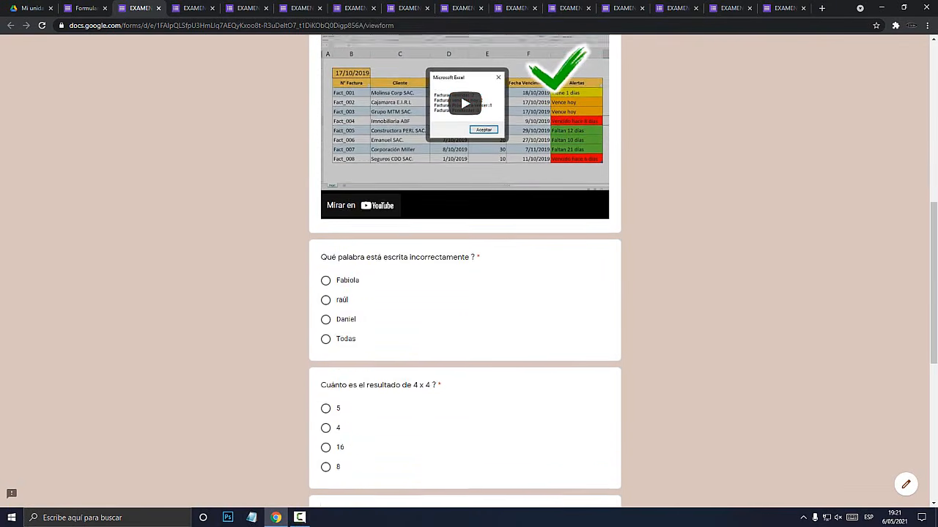
scroll(464, 271, up, 3)
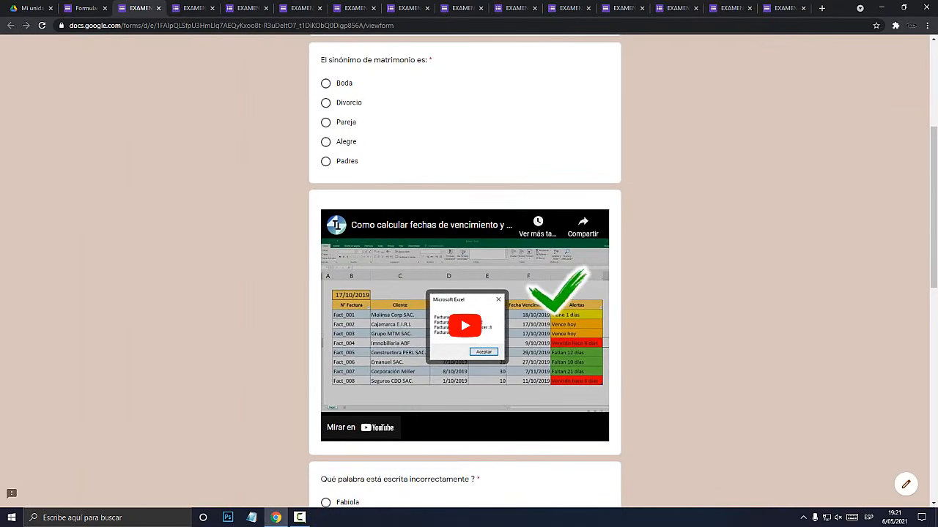
key(ctrl+shift+Tab)
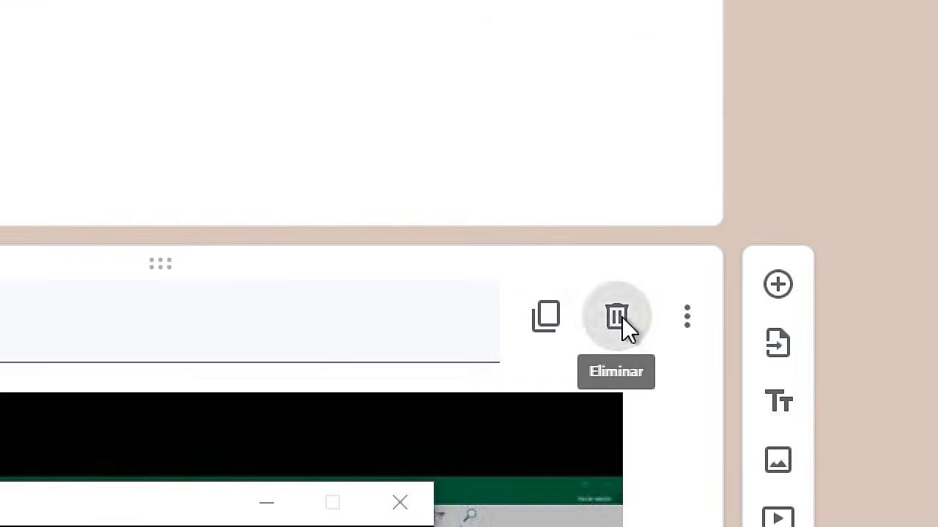
- Delete the embedded Excel alerts video from the form
click(616, 332)
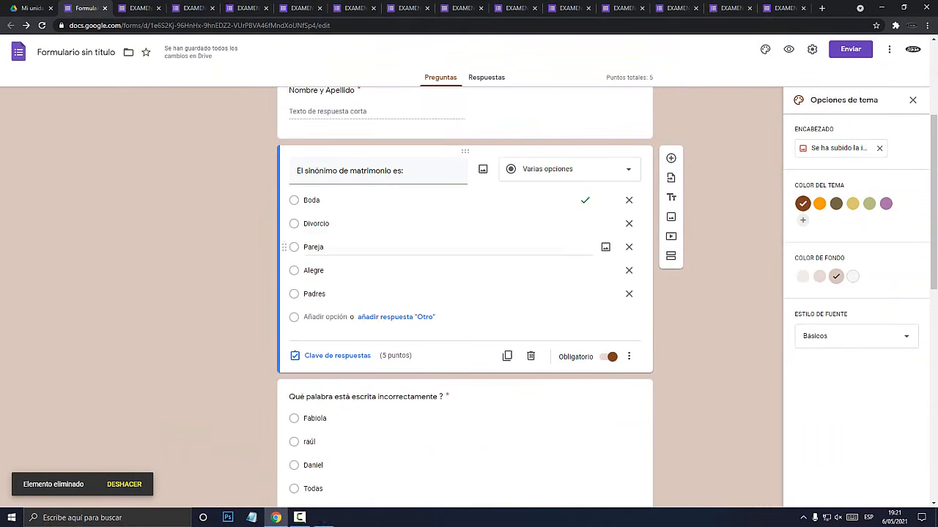
scroll(628, 296, down, 2)
scroll(464, 293, down, 1)
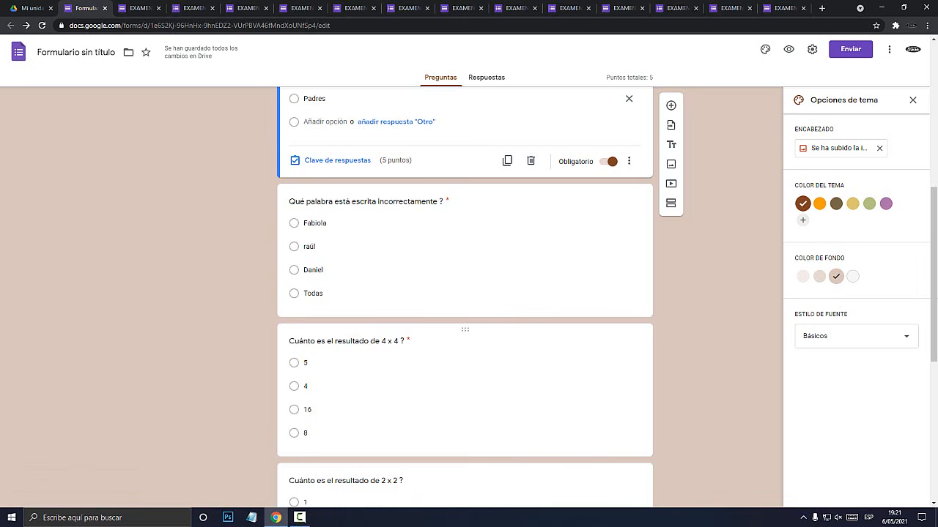
- Add a new section break after the 4 x 4 question
key(super+plus)
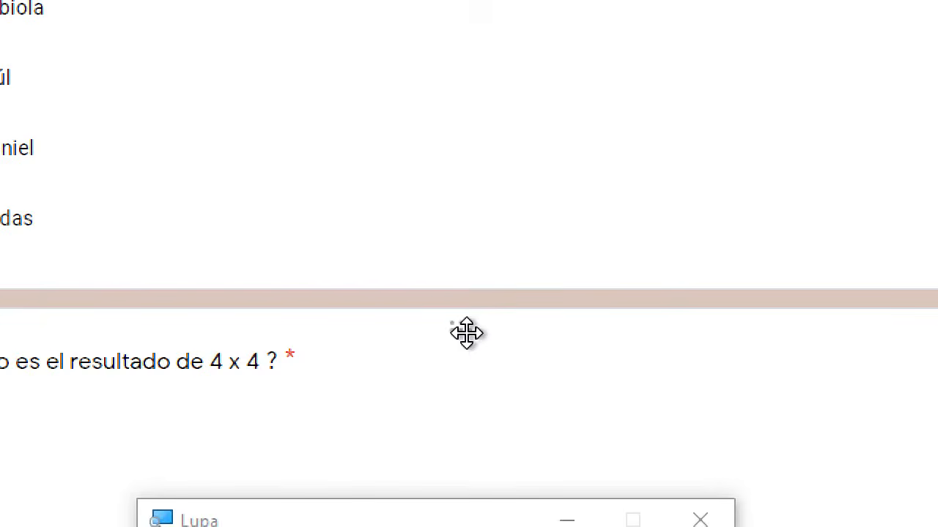
click(458, 341)
key(super+Escape)
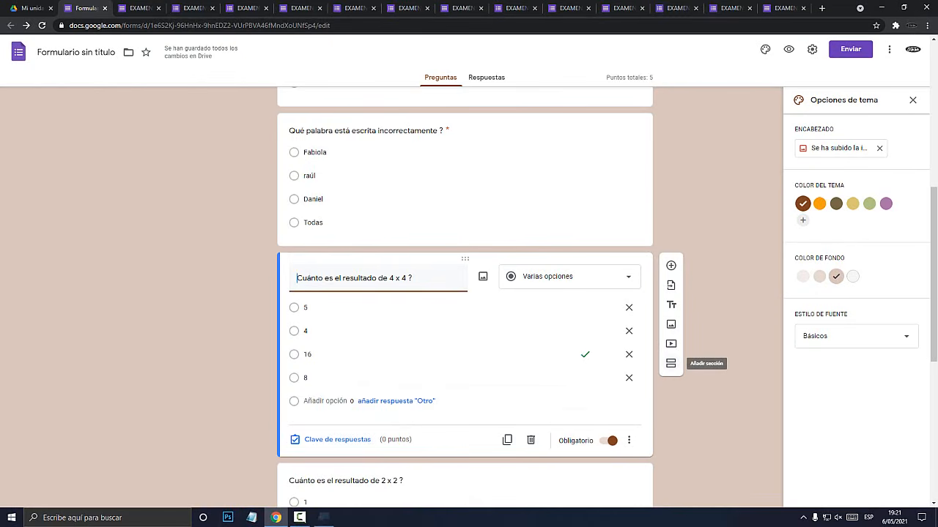
key(super+plus)
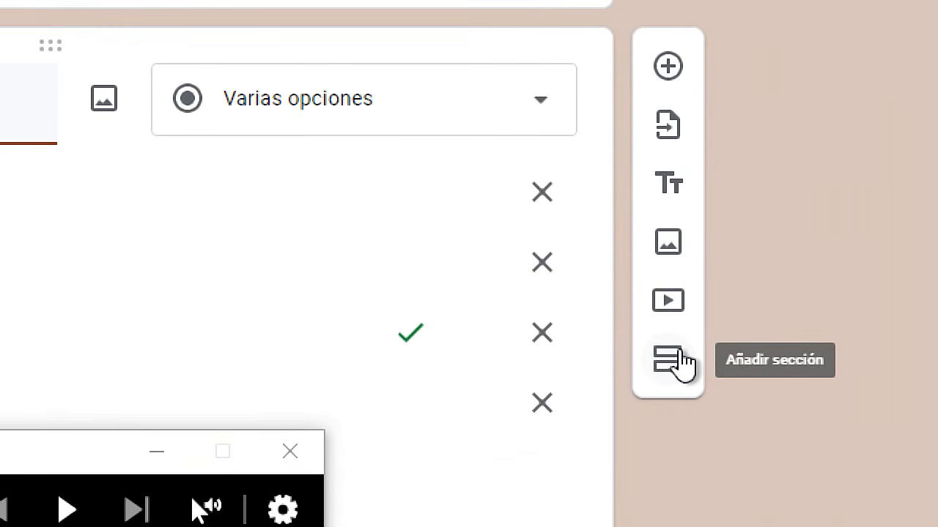
key(super+Escape)
click(671, 363)
scroll(465, 308, down, 7)
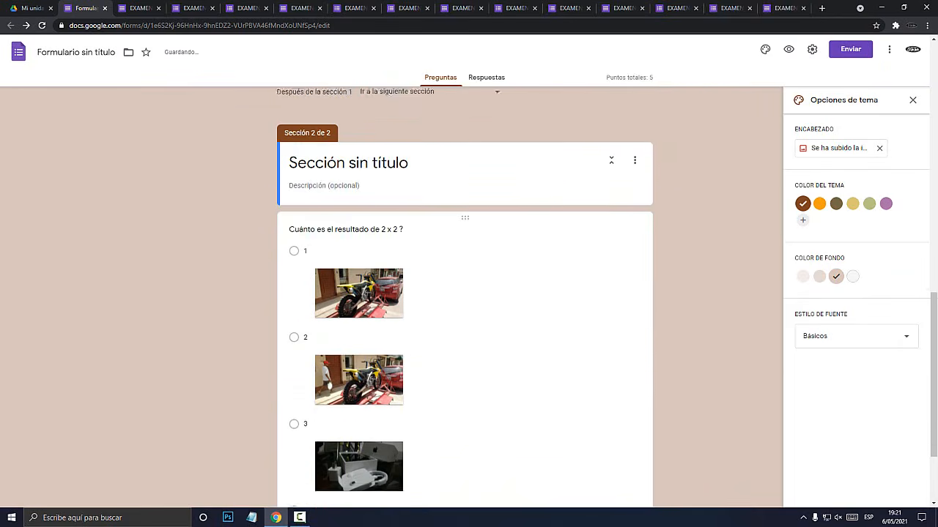
scroll(465, 307, up, 3)
scroll(465, 308, down, 3)
scroll(464, 308, up, 4)
scroll(464, 329, up, 2)
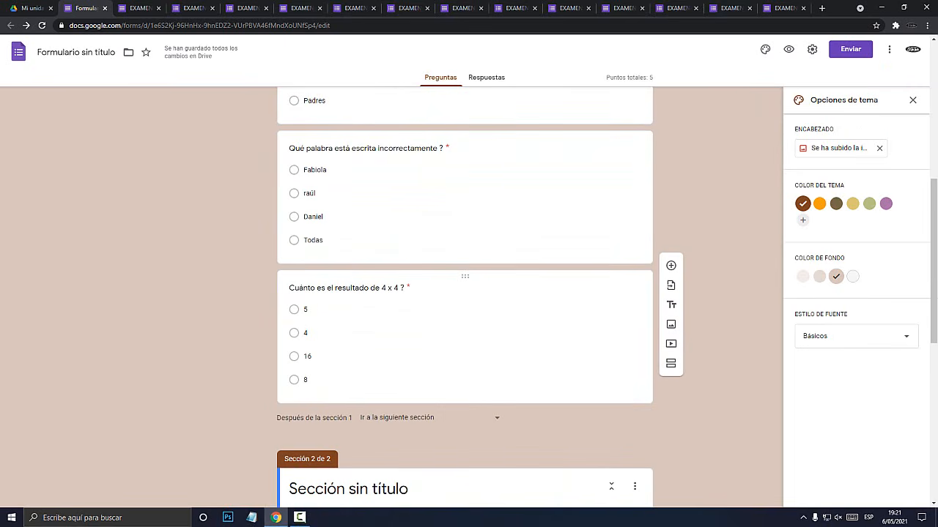
- Title the new section 'Segunda parte del examen'
key(super+plus)
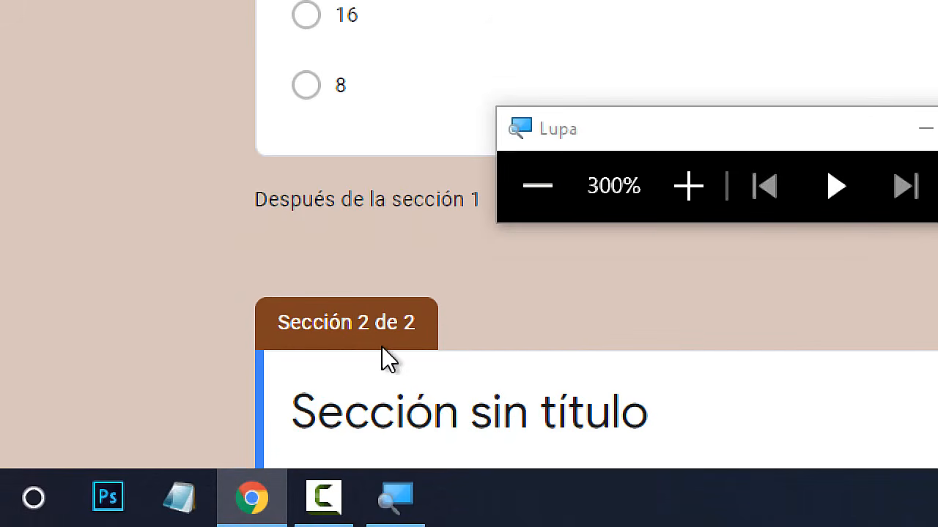
key(super+Escape)
scroll(465, 294, down, 3)
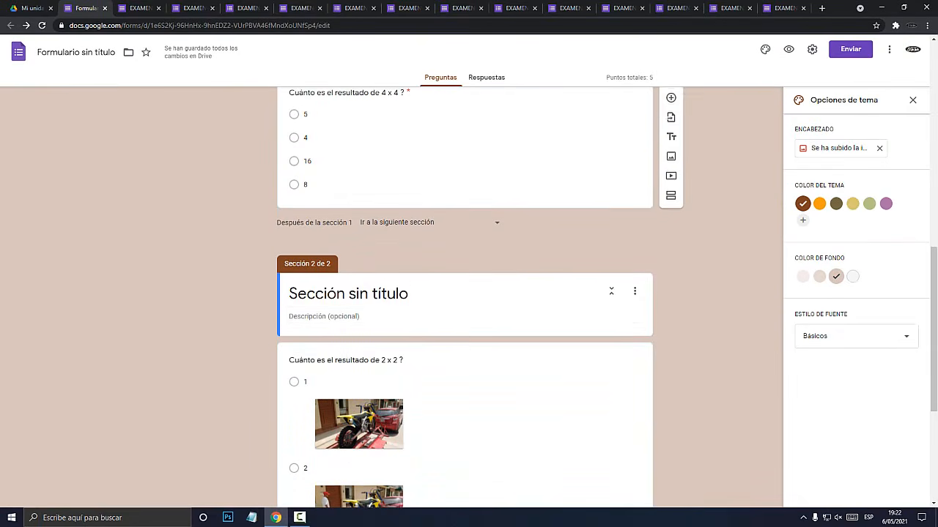
click(349, 293)
text(Segunda parte del examen)
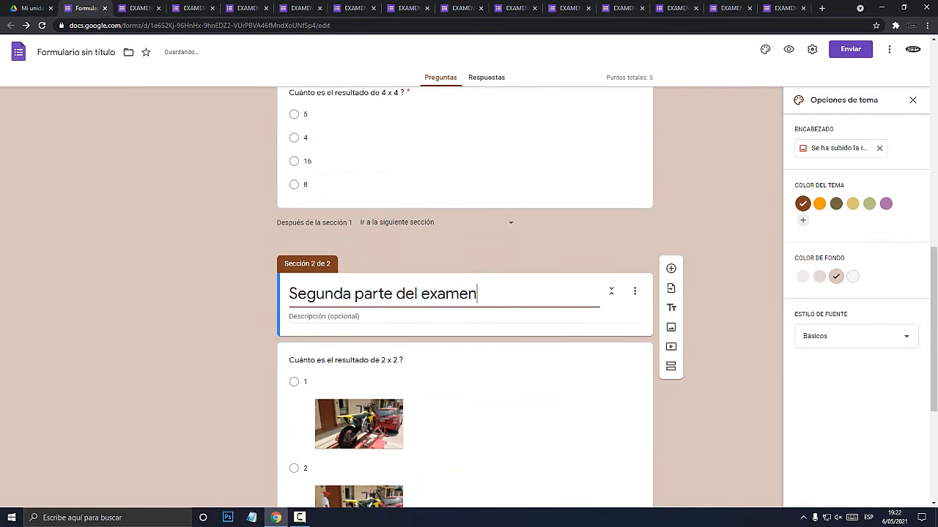
click(788, 49)
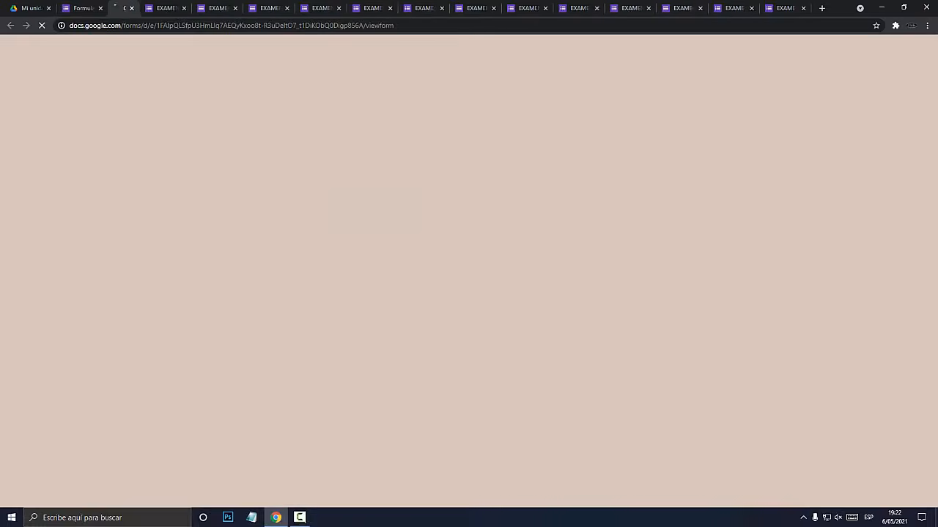
- Scroll through the preview's first page and attempt to go to the next page
scroll(465, 271, down, 4)
scroll(465, 271, up, 4)
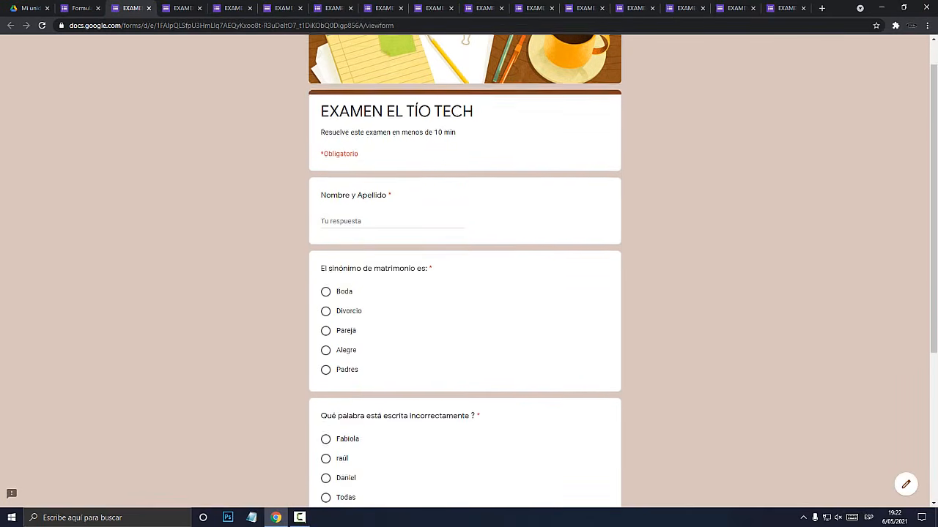
scroll(465, 271, down, 1)
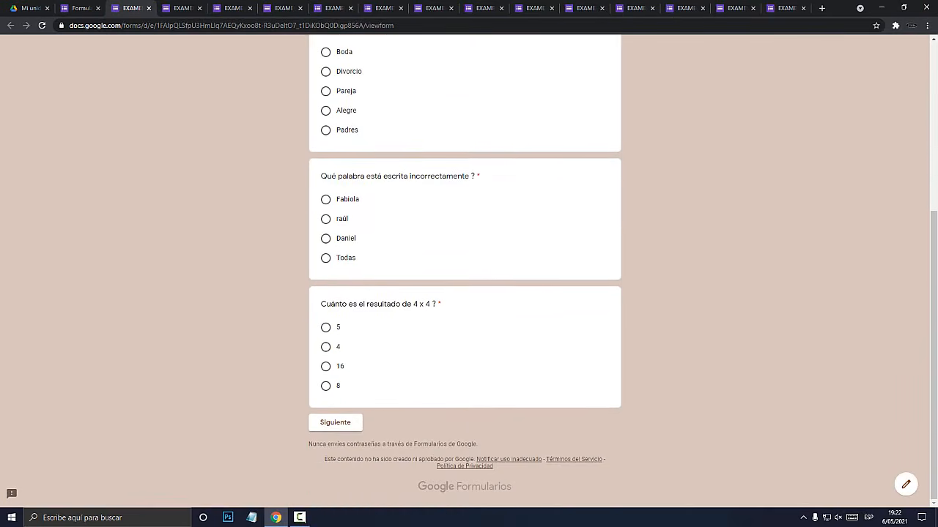
scroll(464, 271, up, 4)
scroll(465, 271, down, 4)
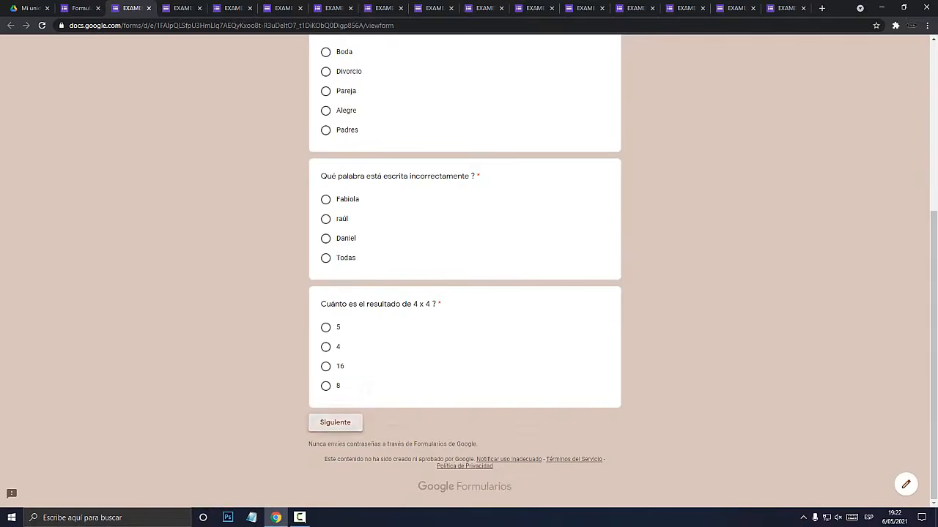
click(345, 422)
- Fill in filler text as the name, answer Divorcio, Fabiola and 16, and reach page two
text(asdfasdfasfd)
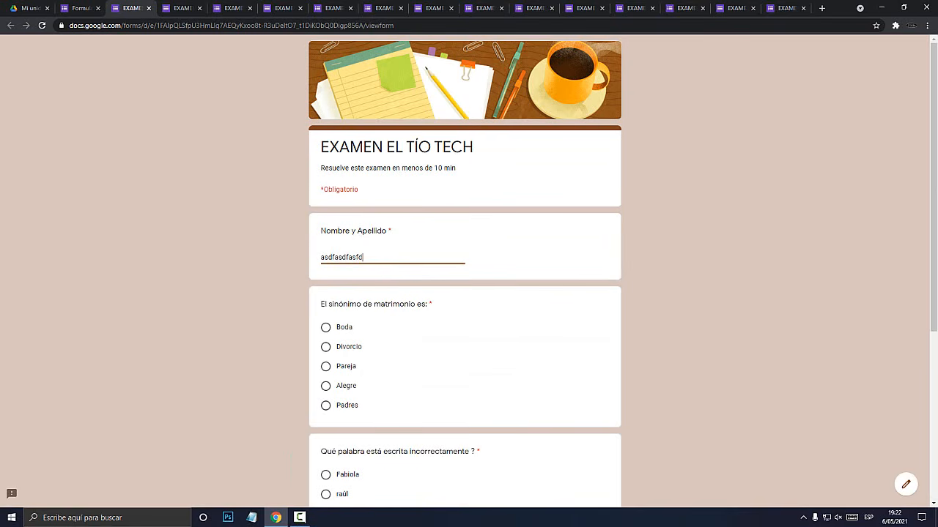
click(326, 347)
scroll(326, 348, down, 3)
click(326, 328)
scroll(326, 328, down, 3)
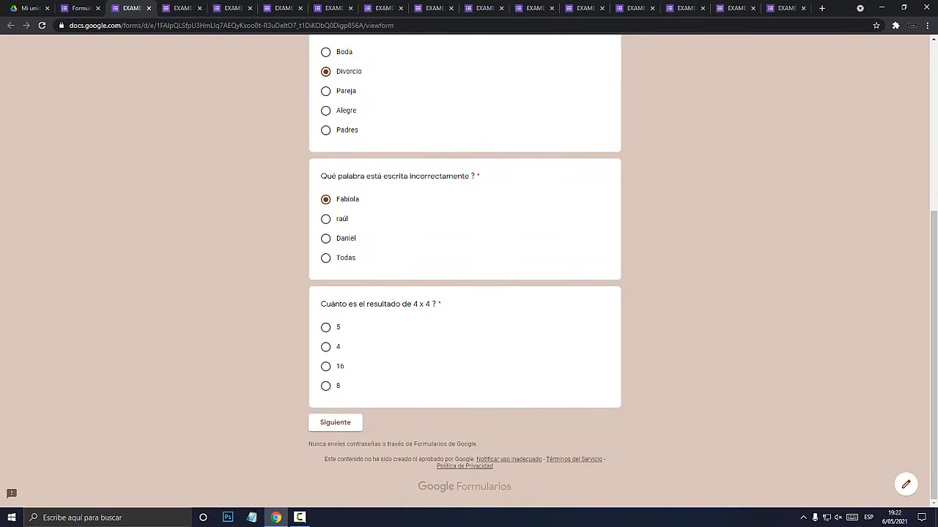
click(326, 367)
key(super+plus)
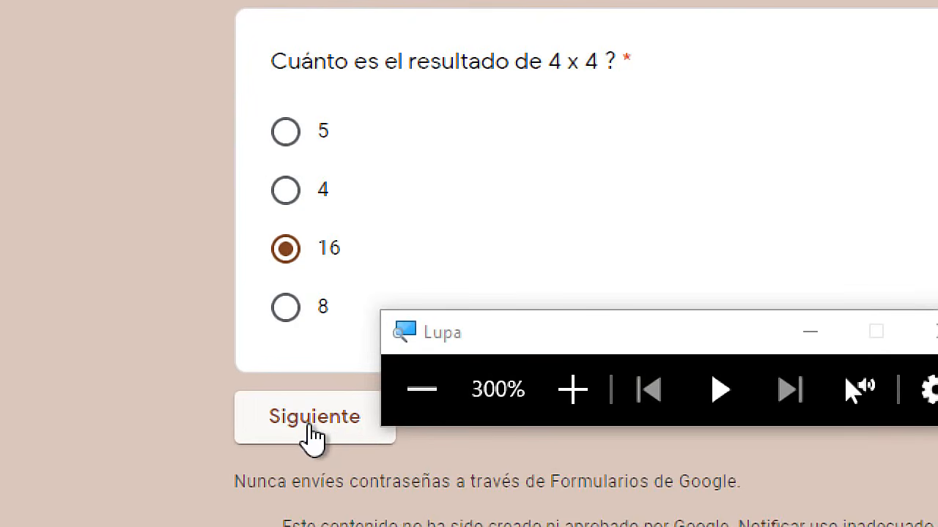
key(super+Escape)
click(336, 425)
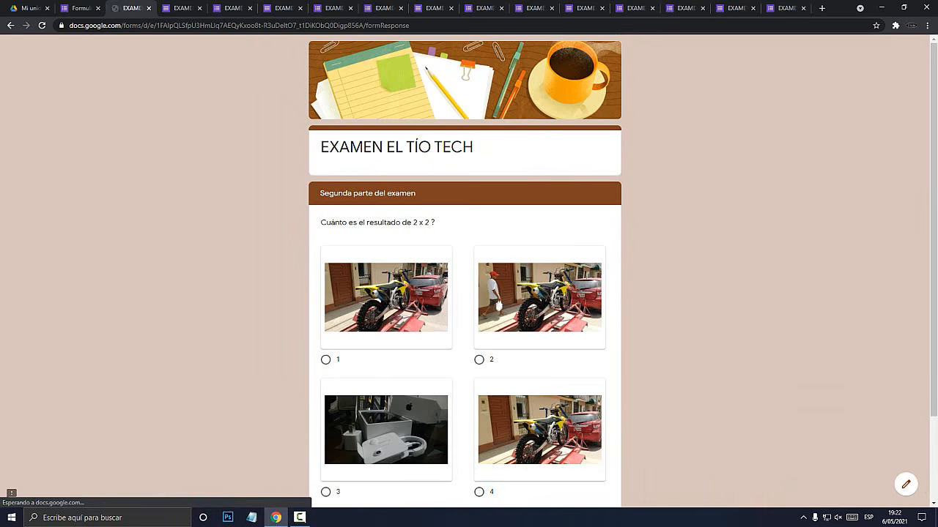
scroll(465, 293, down, 3)
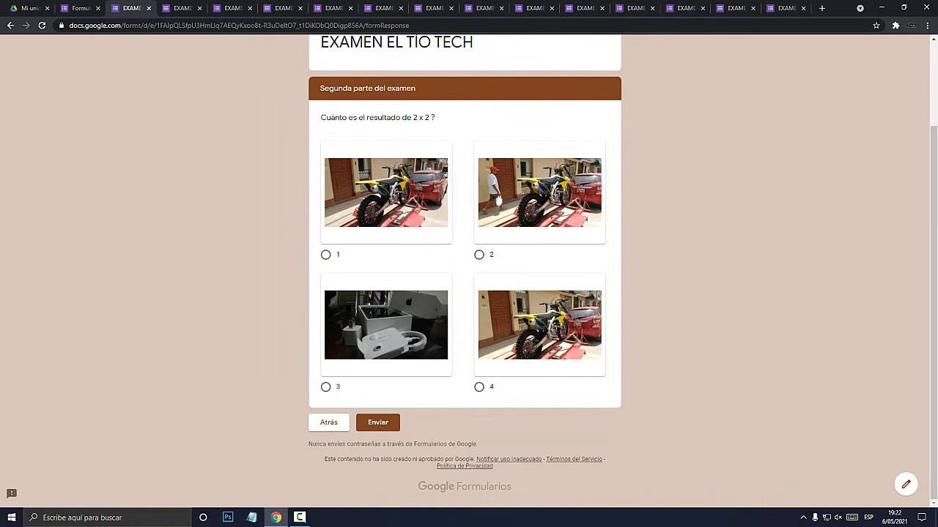
click(81, 8)
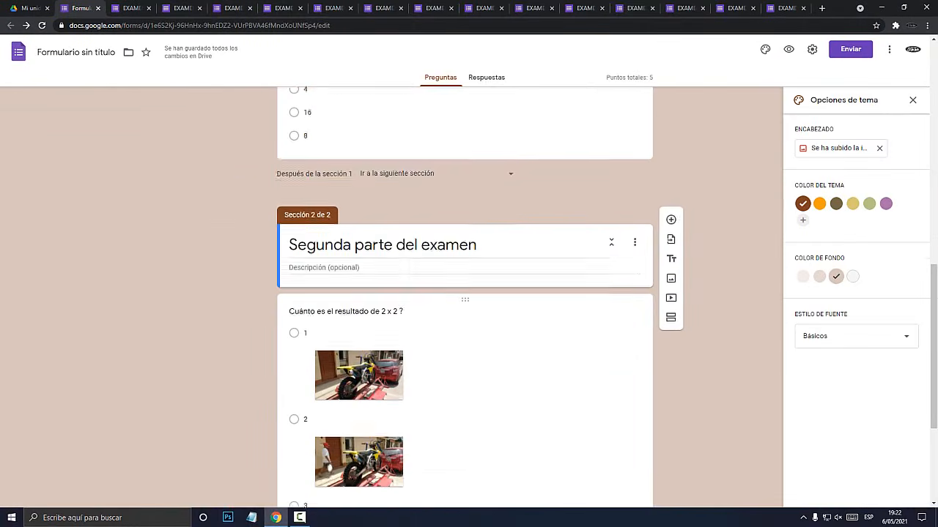
- Merge the second section into the first with Combinar con anterior
scroll(465, 293, down, 3)
scroll(464, 293, up, 3)
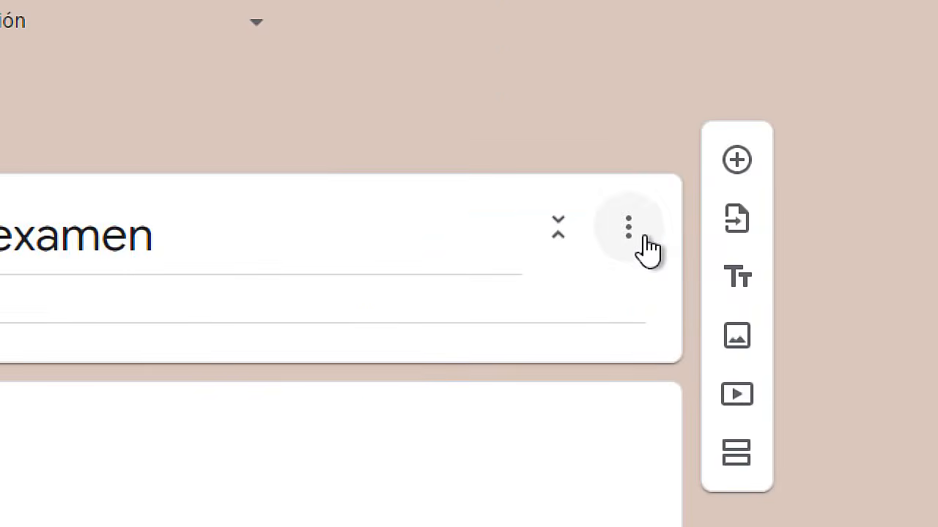
click(636, 242)
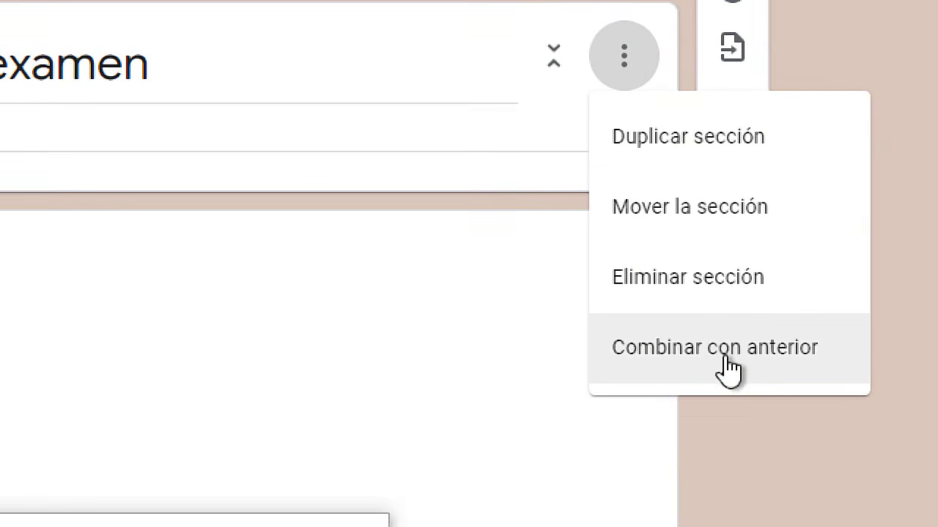
click(727, 369)
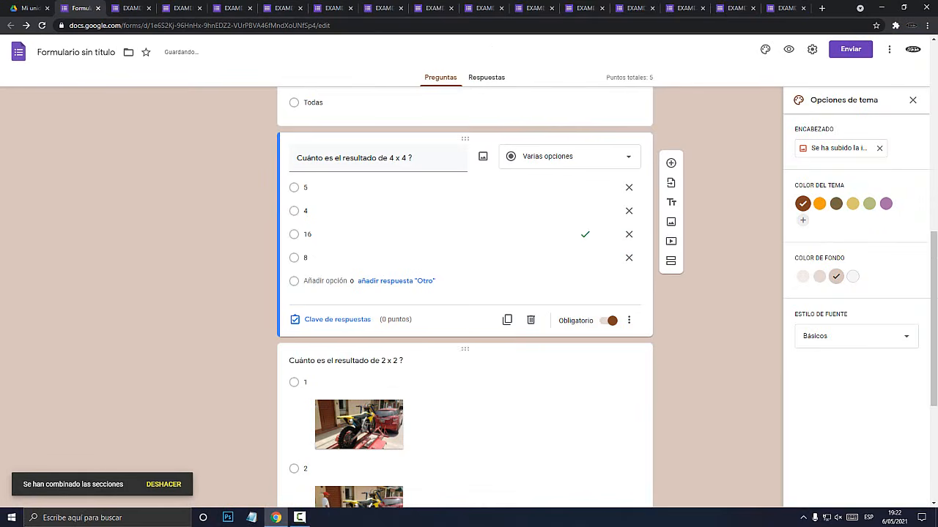
- Preview the now single-page quiz, then return to the editor tab
click(789, 50)
scroll(469, 271, down, 12)
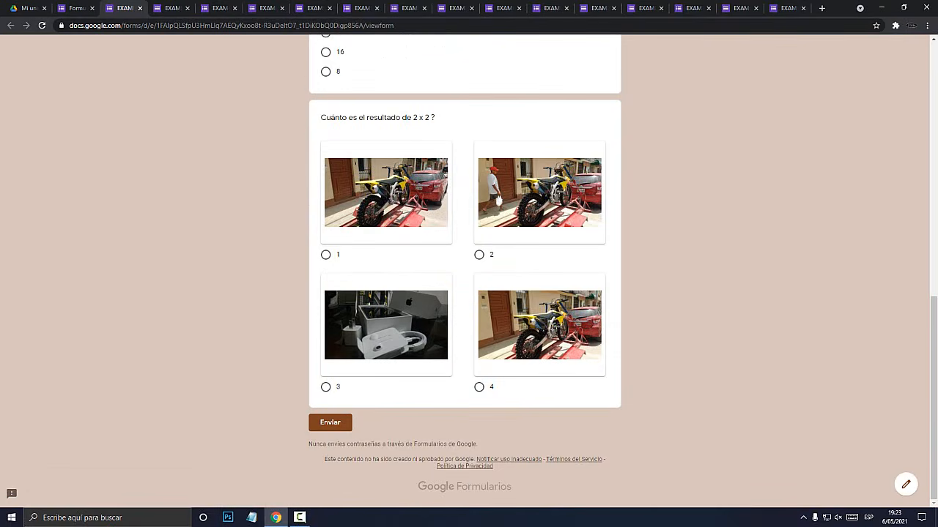
scroll(469, 271, up, 6)
scroll(469, 271, up, 6)
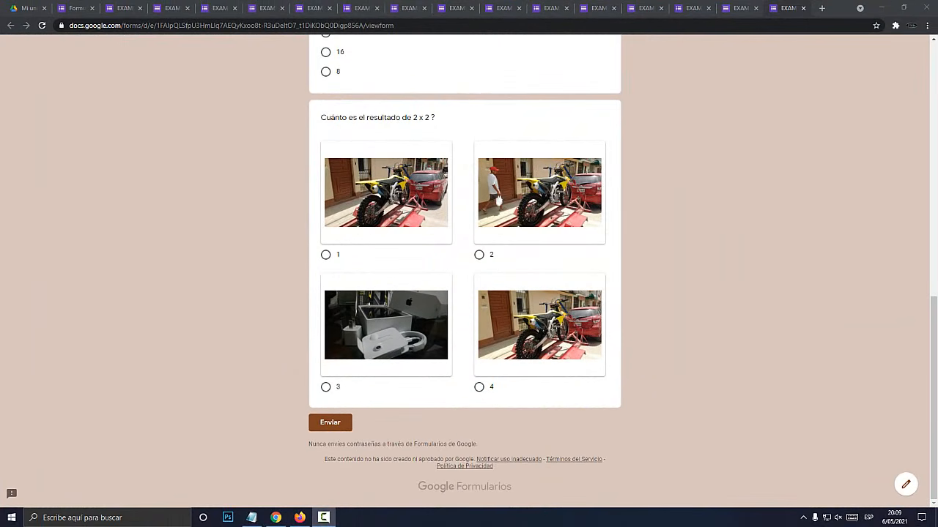
click(77, 8)
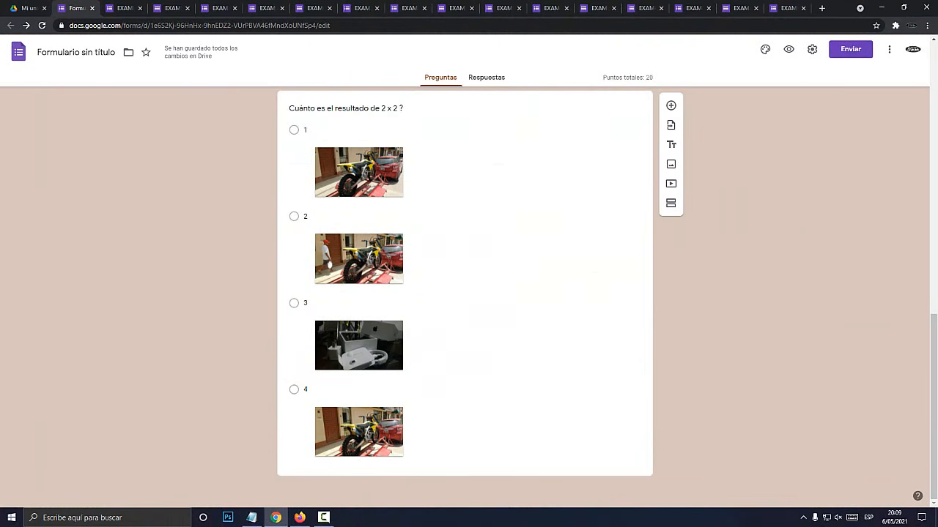
scroll(469, 293, up, 20)
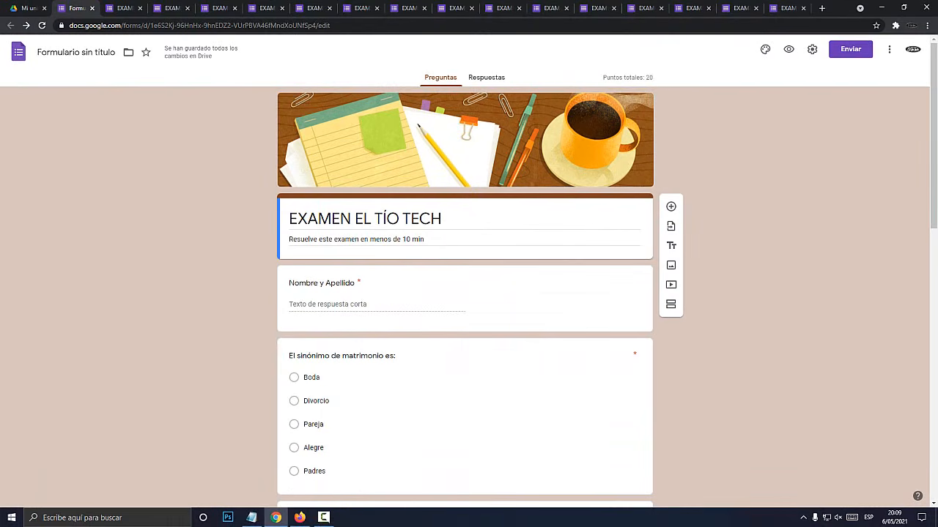
scroll(468, 293, down, 20)
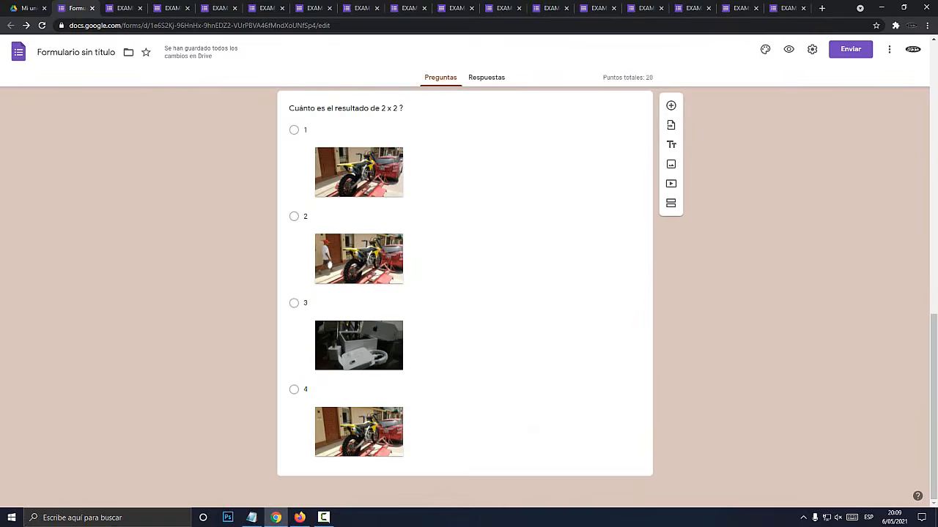
- Open the email send dialog and review subject 'EXAMEN EL TÍO TECH' and the default message
click(718, 134)
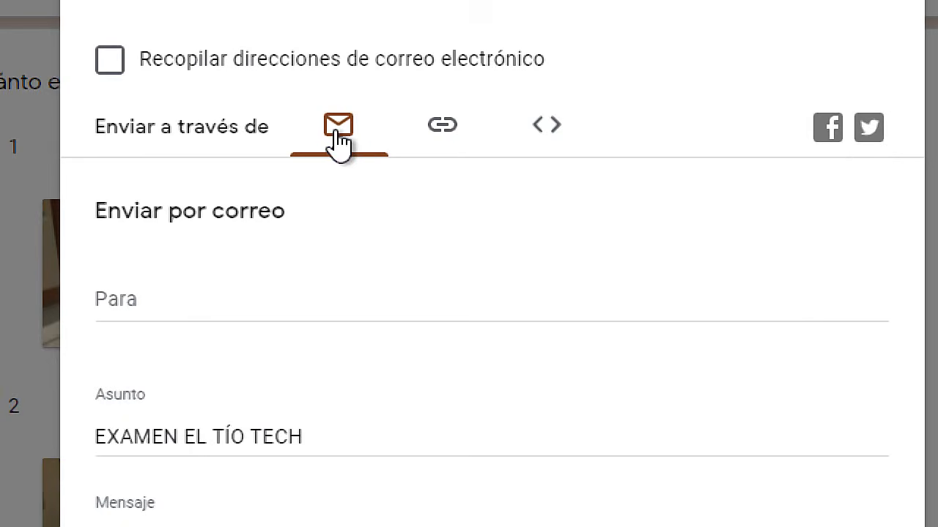
click(274, 166)
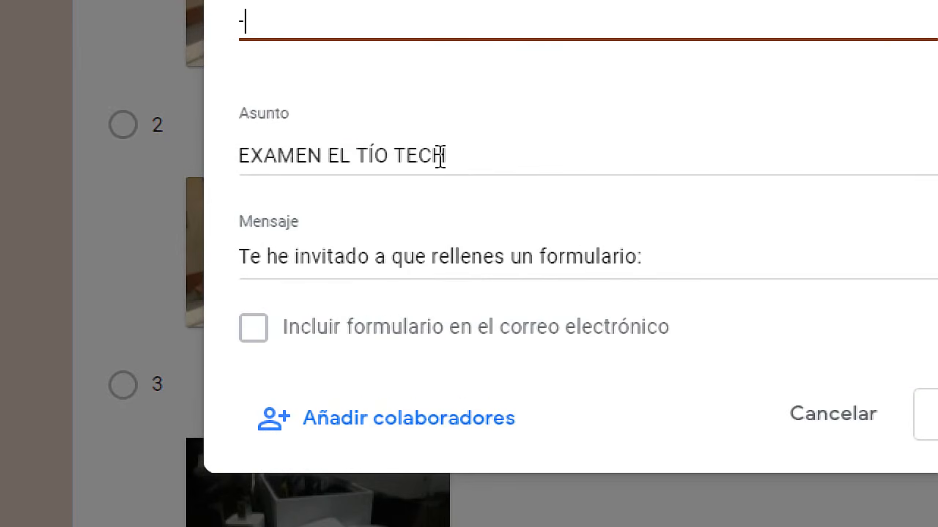
drag(440, 157, 245, 156)
click(670, 262)
drag(670, 262, 236, 262)
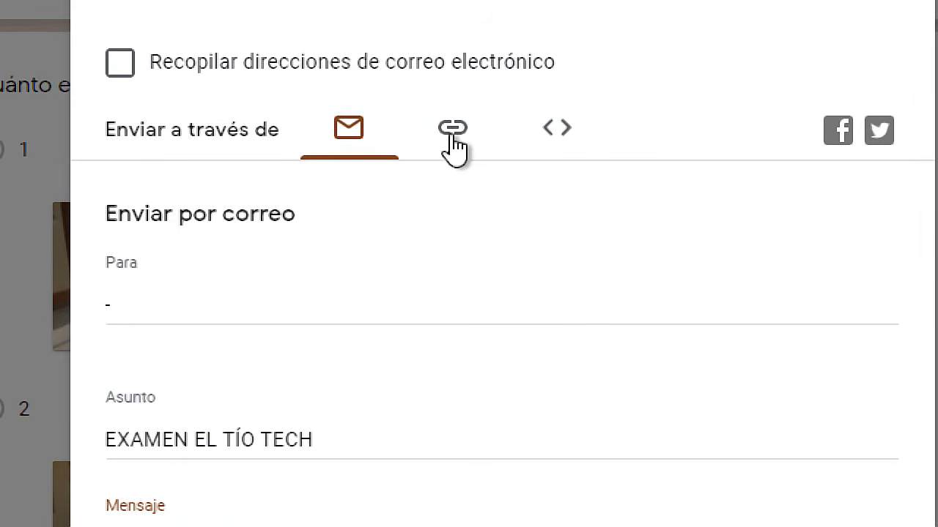
- Show the form's share link and shorten it with Acortar URL
click(455, 131)
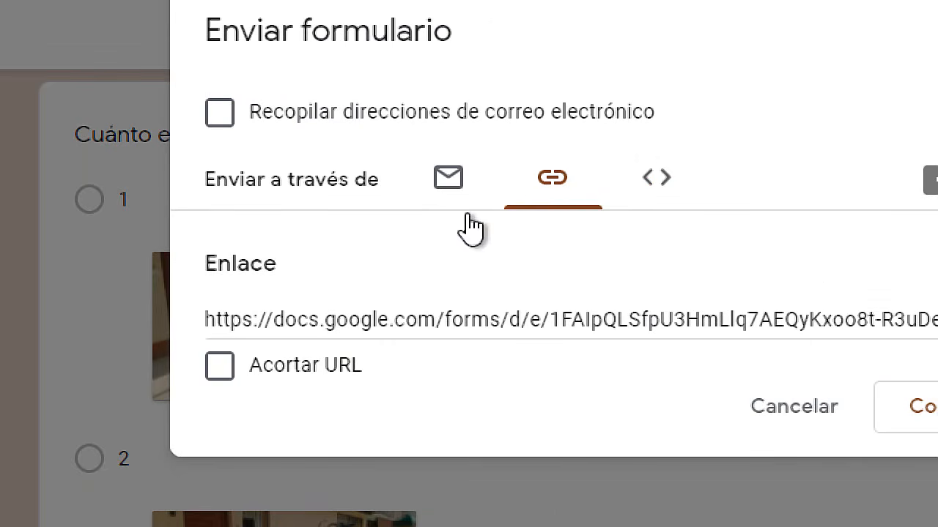
click(221, 367)
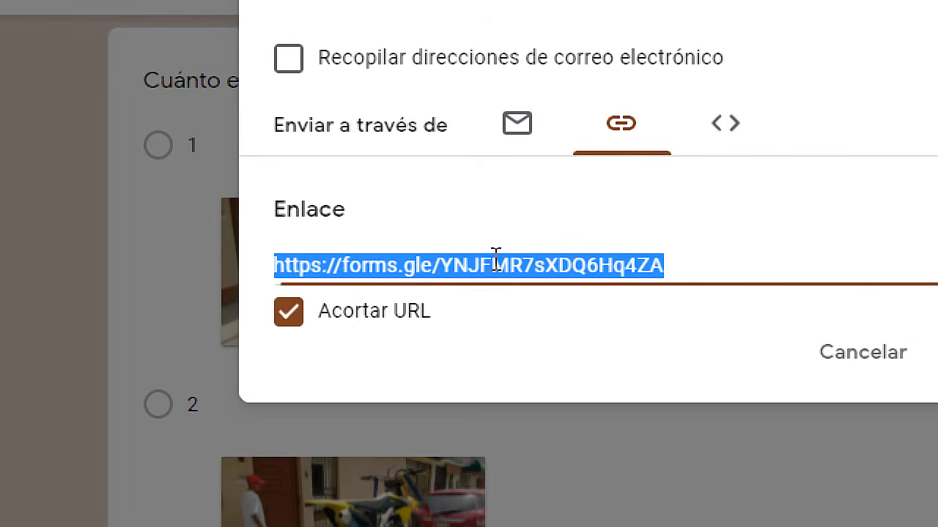
right_click(572, 268)
click(638, 286)
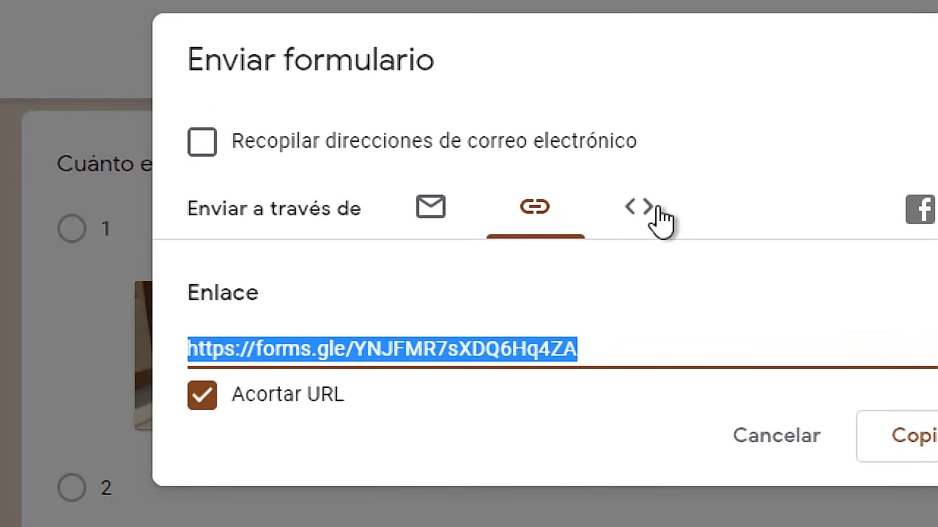
- Glance at the embed code, then copy the shortened forms.gle link
click(642, 207)
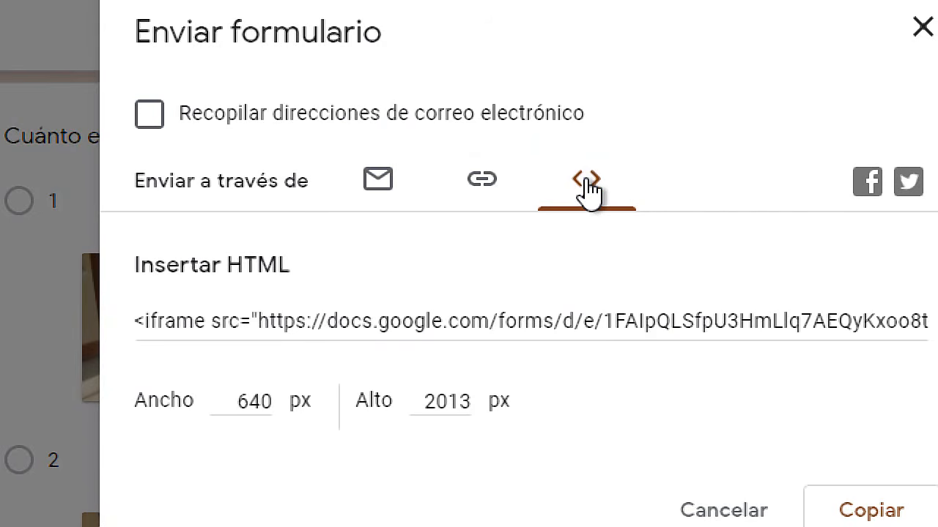
click(504, 185)
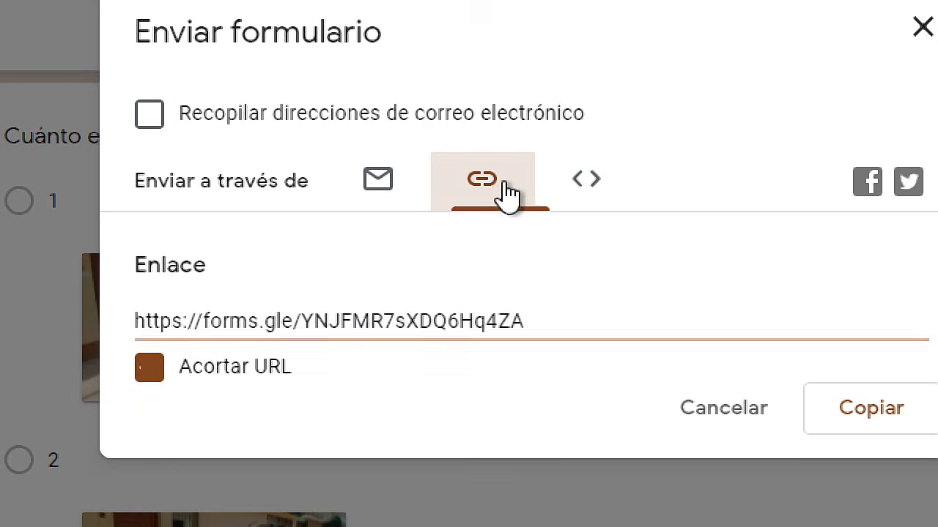
click(378, 313)
key(ctrl+c)
key(super+Escape)
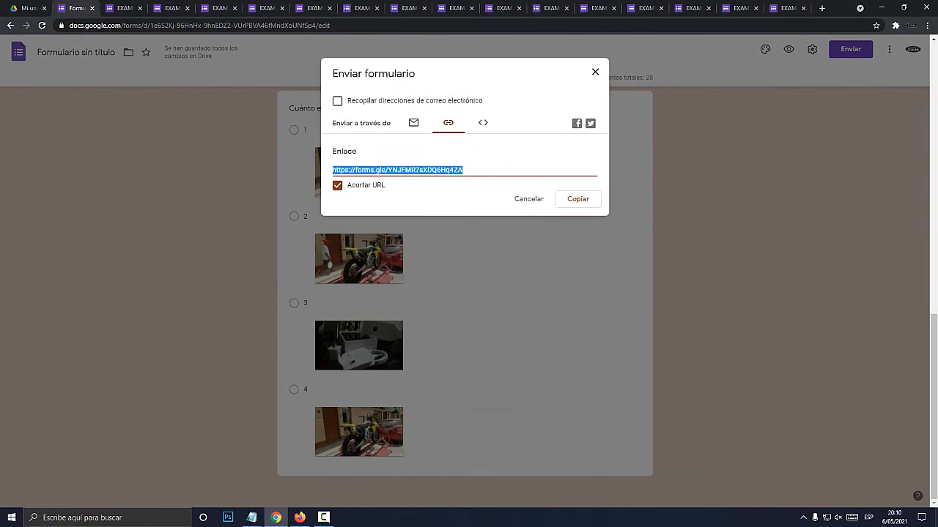
key(super+plus)
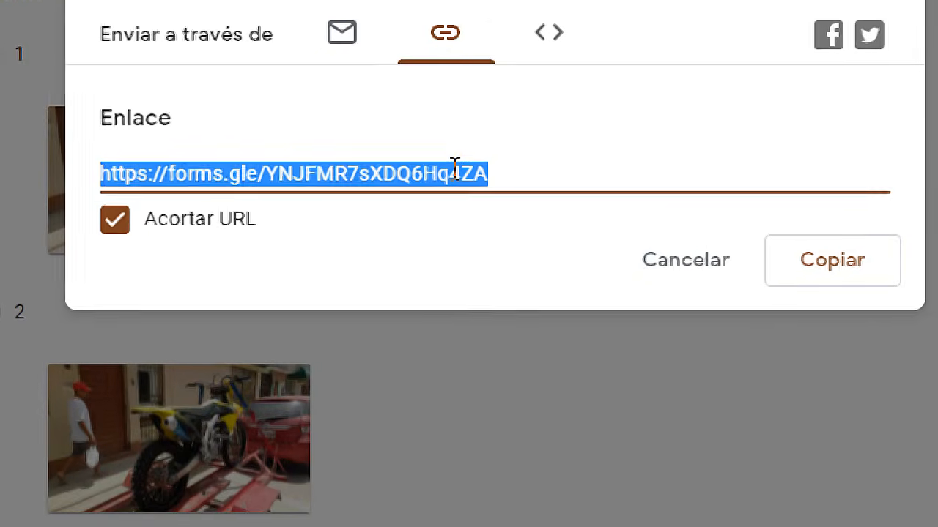
right_click(445, 169)
click(517, 187)
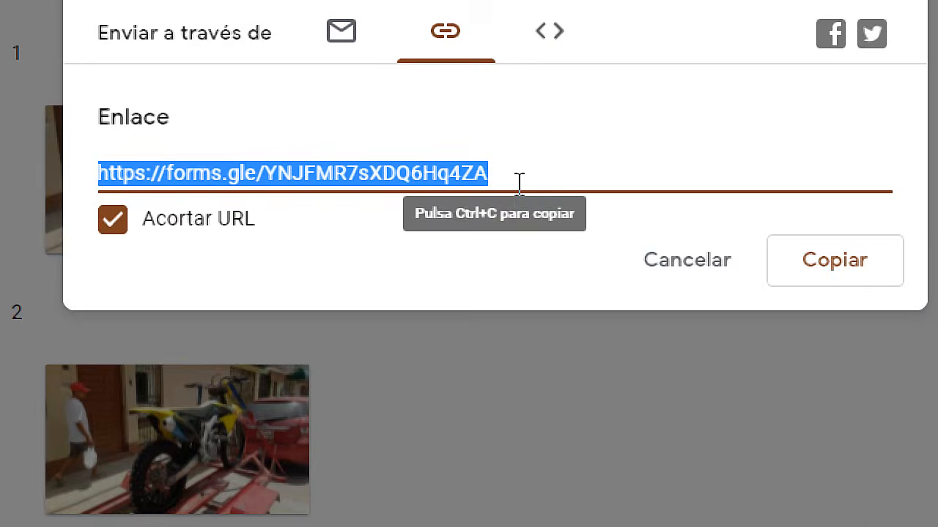
key(super+Escape)
right_click(299, 518)
click(286, 448)
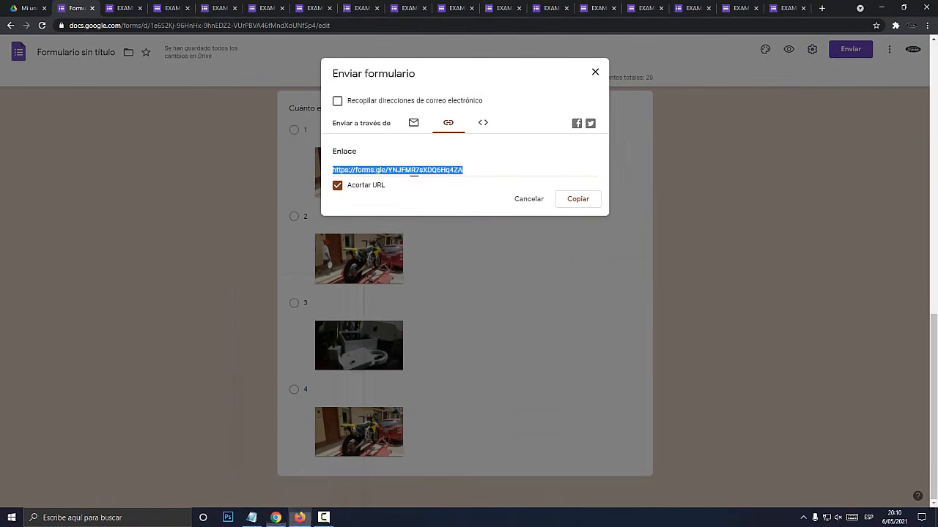
- Launch Firefox and load the pasted forms.gle quiz link
click(110, 517)
text(MOZIL)
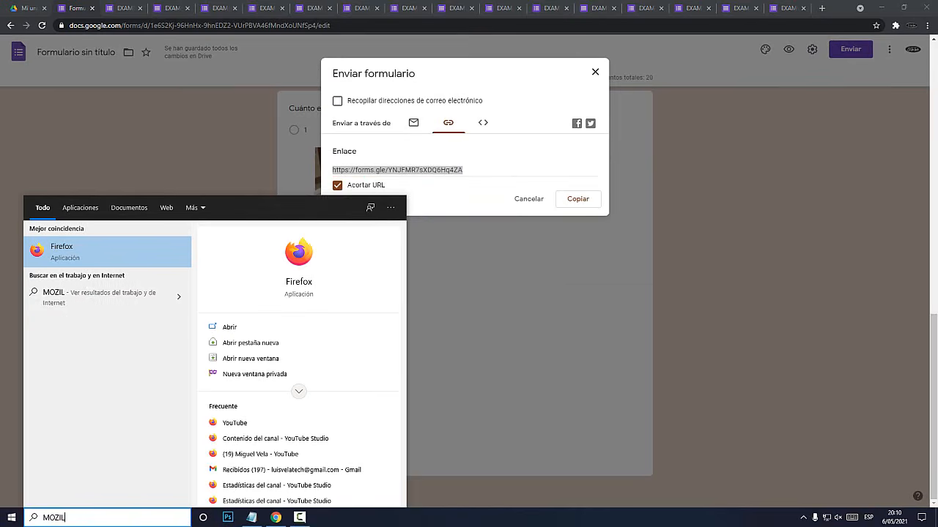
key(Return)
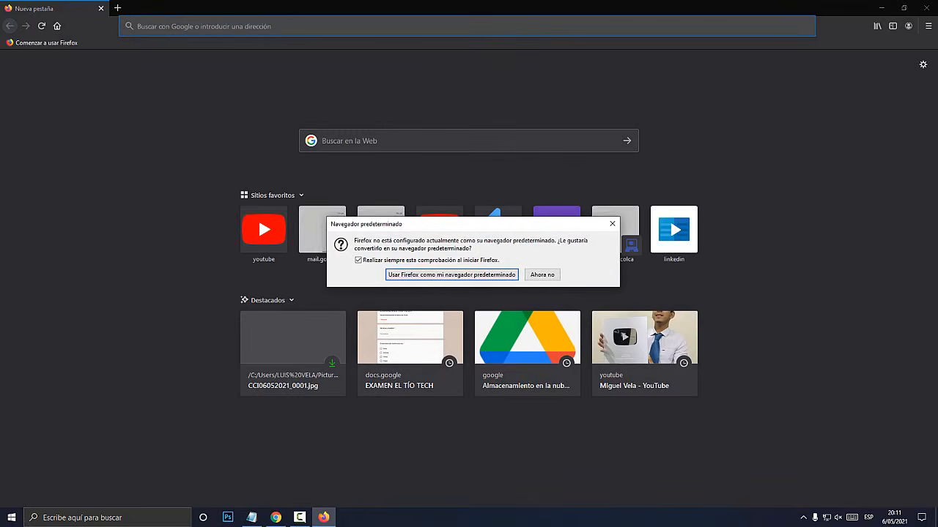
key(Escape)
key(ctrl+v)
key(Return)
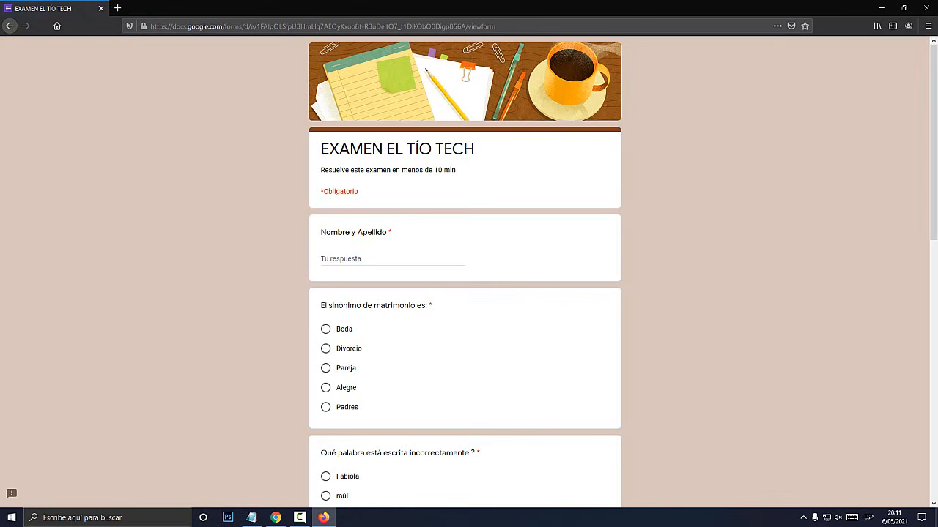
- Back in the Forms editor, close the Enviar formulario dialog
click(275, 517)
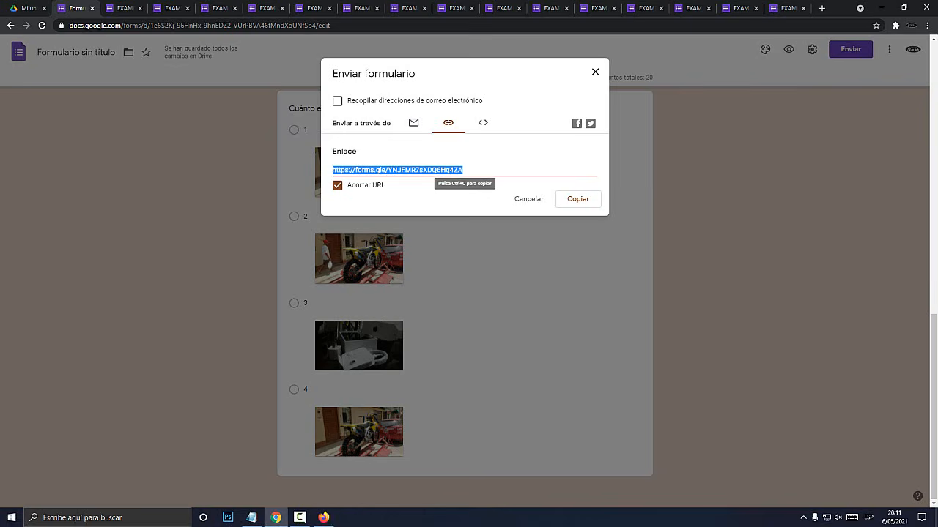
click(595, 72)
scroll(513, 219, up, 4)
scroll(464, 293, up, 10)
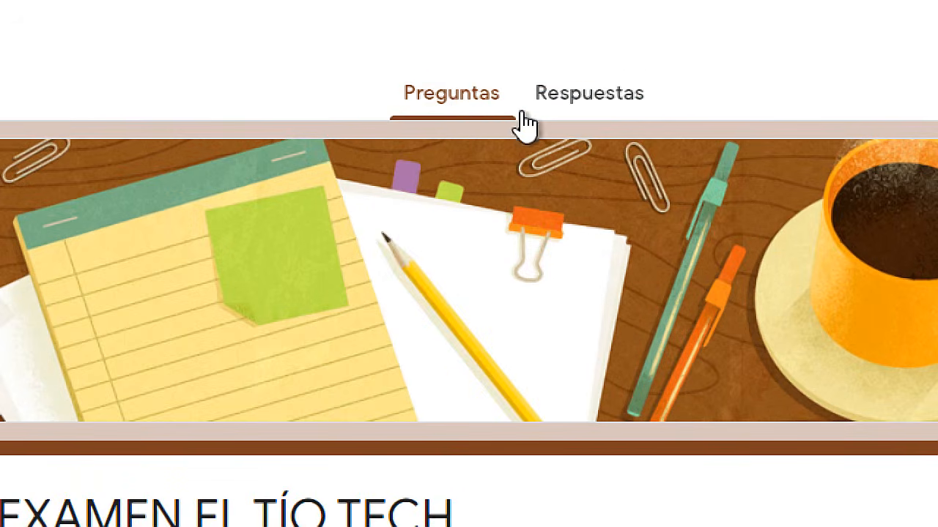
- Check Respuestas showing 0 responses, then bring the Firefox quiz forward to the name field
click(594, 106)
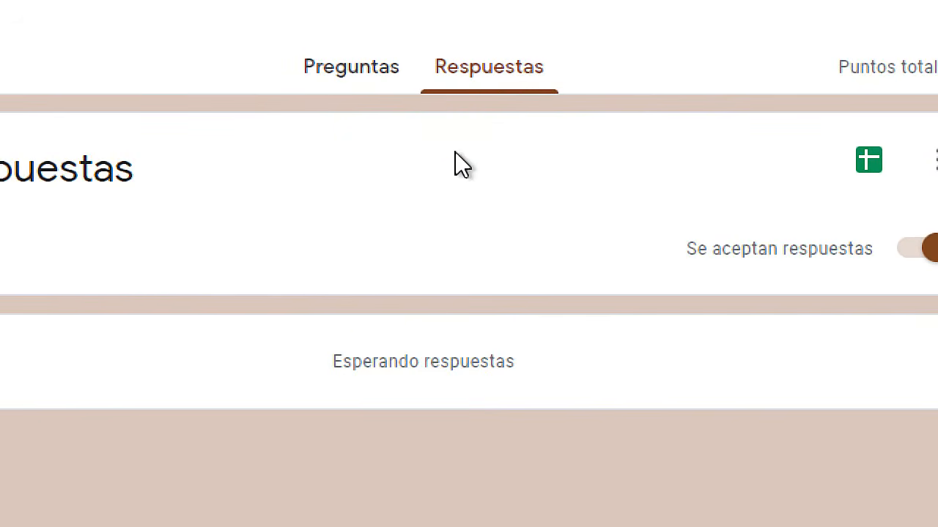
click(368, 90)
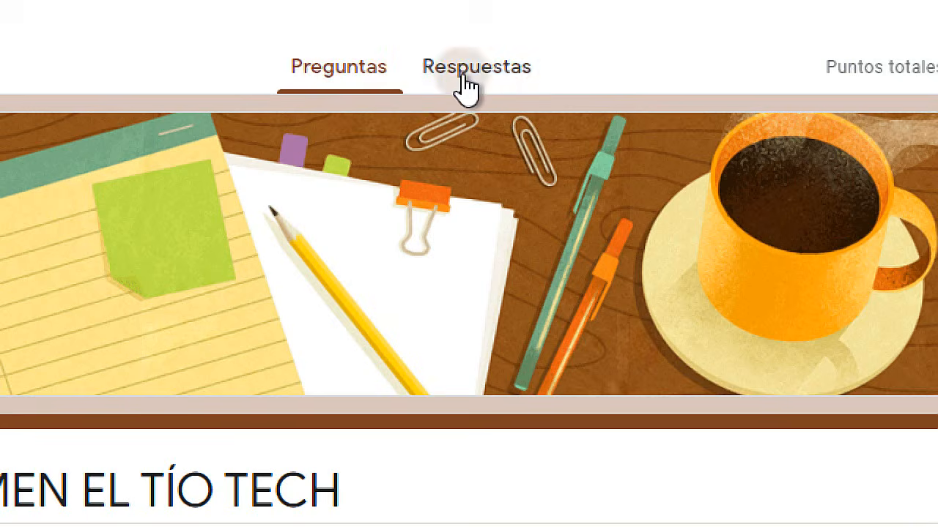
click(484, 82)
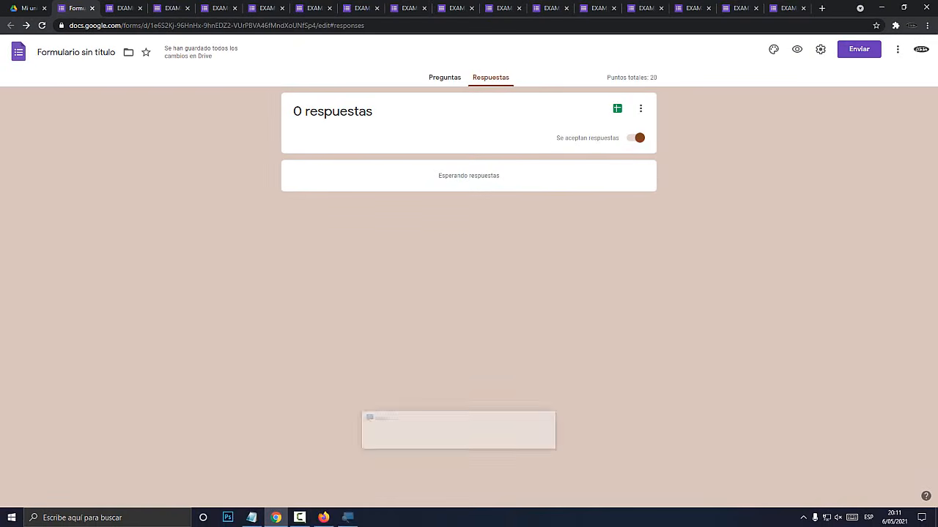
click(324, 518)
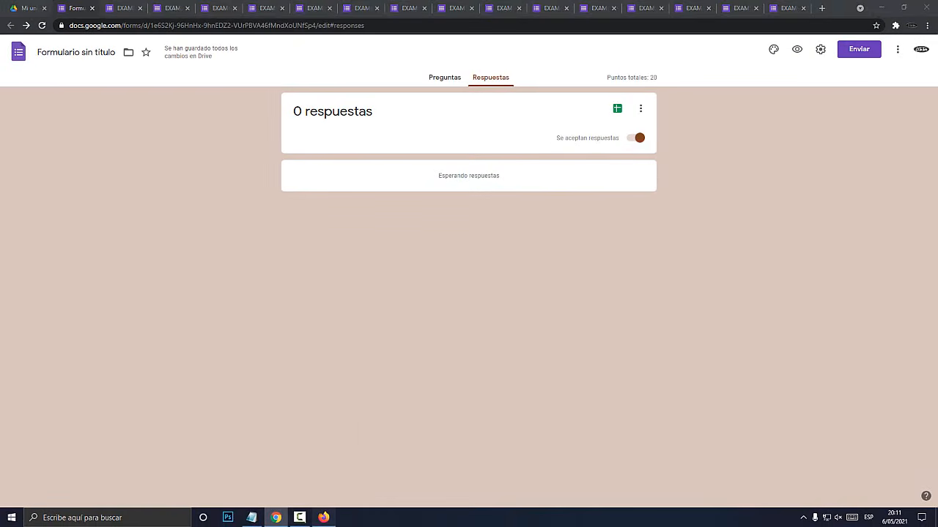
click(338, 259)
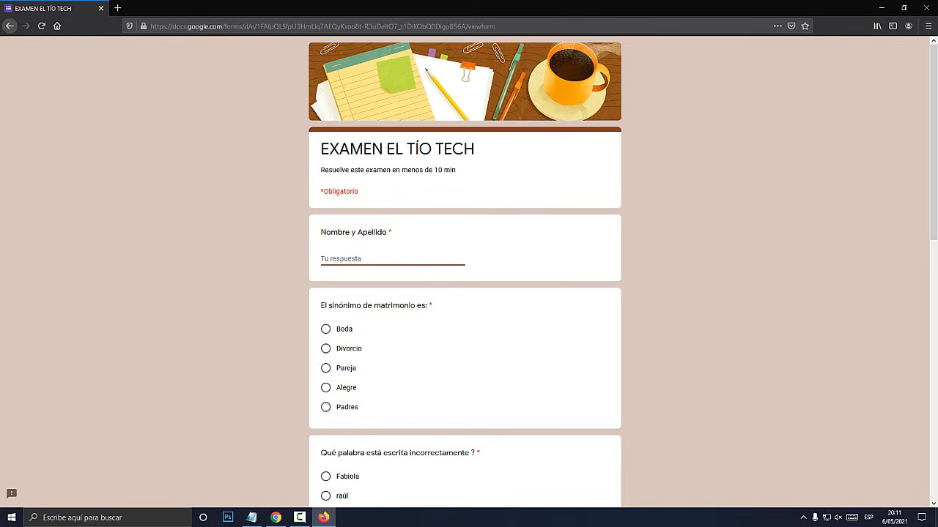
- Enter the respondent's full name and answer Boda and raúl
key(BackSpace)
scroll(468, 271, down, 2)
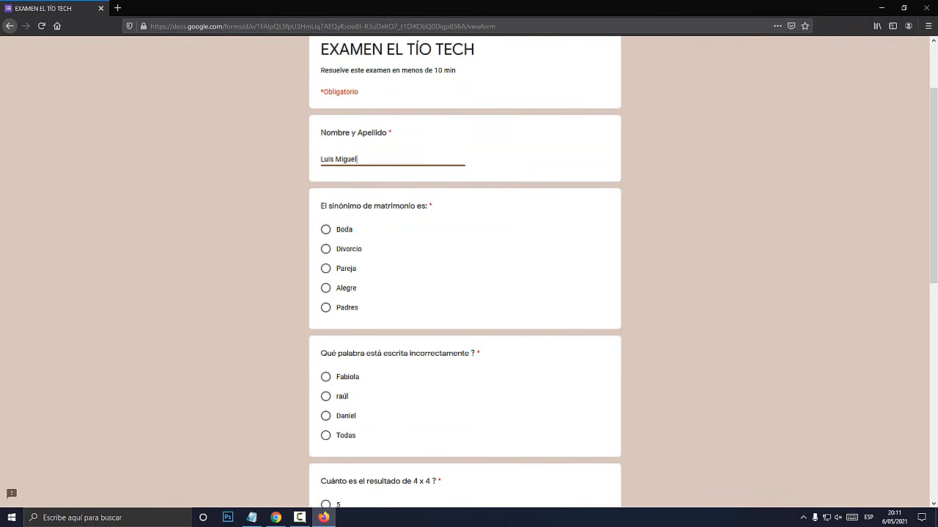
click(326, 230)
scroll(469, 271, down, 2)
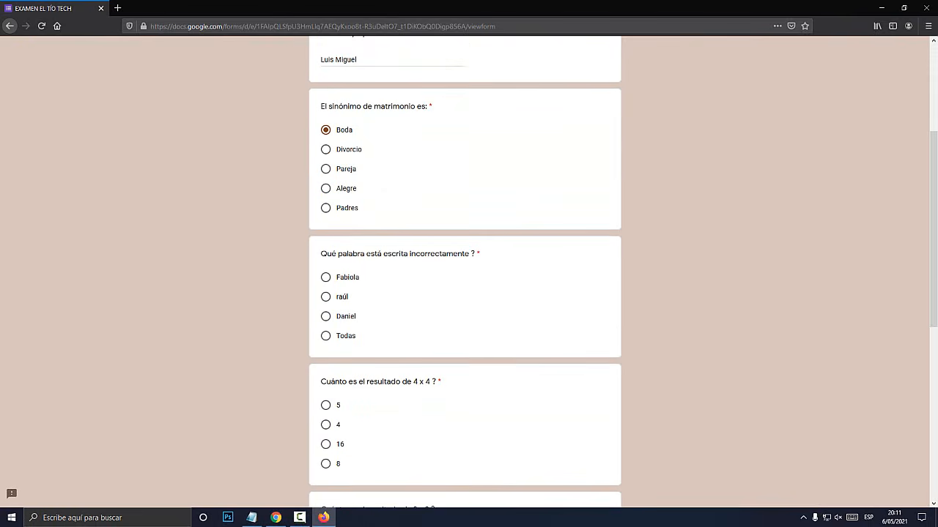
click(326, 297)
- Answer 4 and image option 1, then submit the quiz
scroll(326, 296, down, 4)
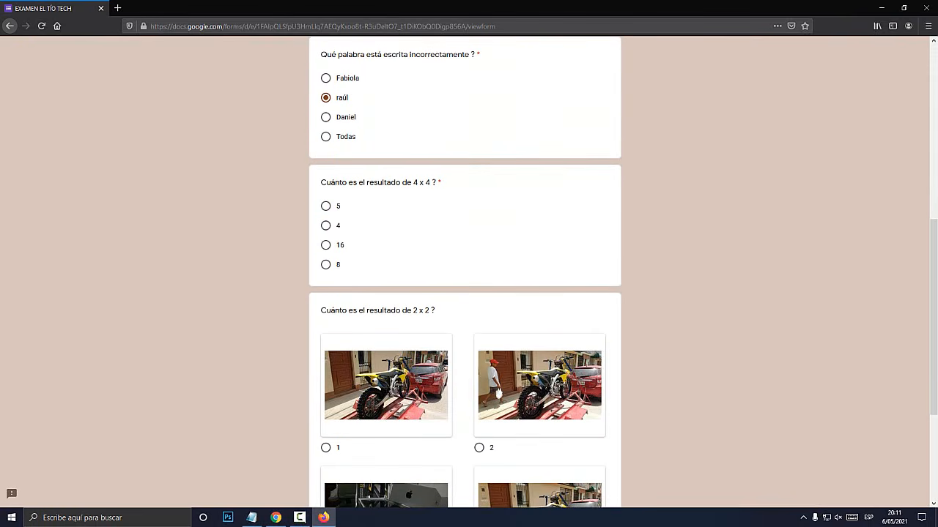
click(326, 225)
scroll(326, 226, down, 4)
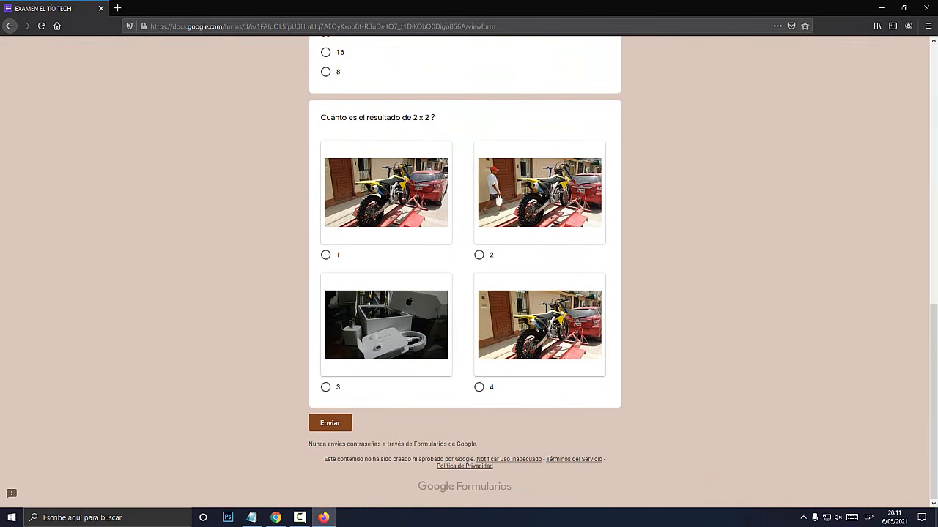
click(326, 255)
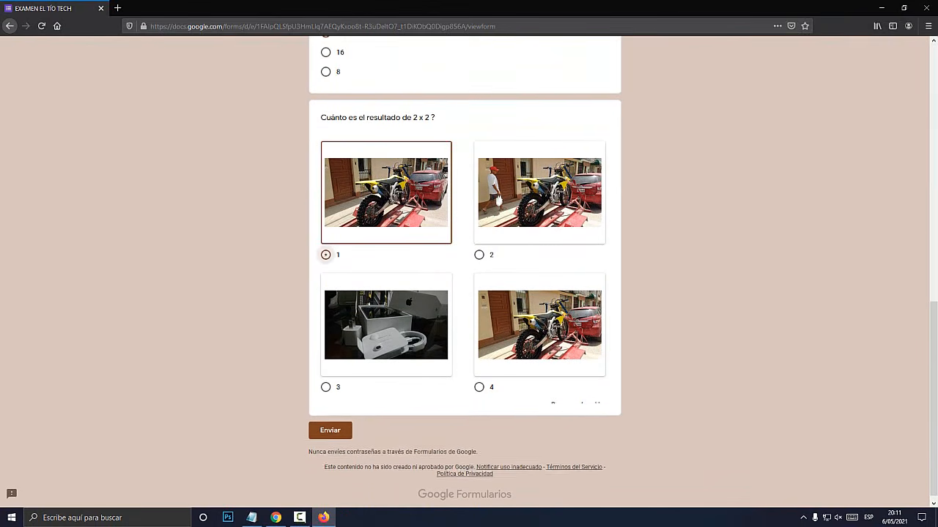
scroll(326, 255, down, 1)
click(329, 423)
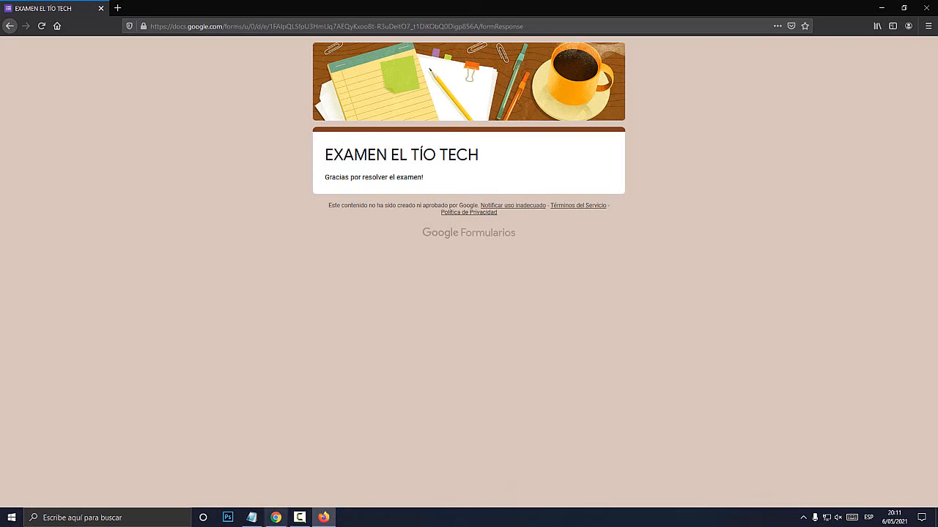
click(275, 518)
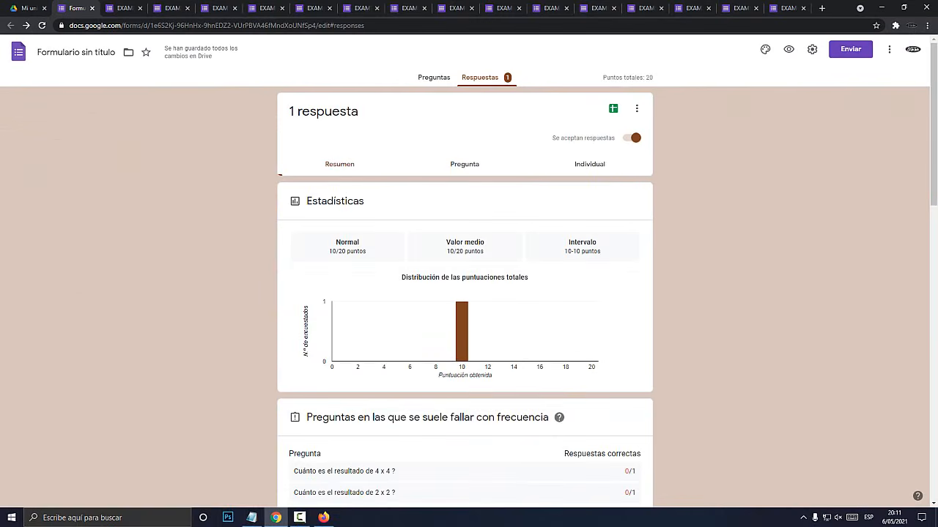
scroll(464, 293, down, 15)
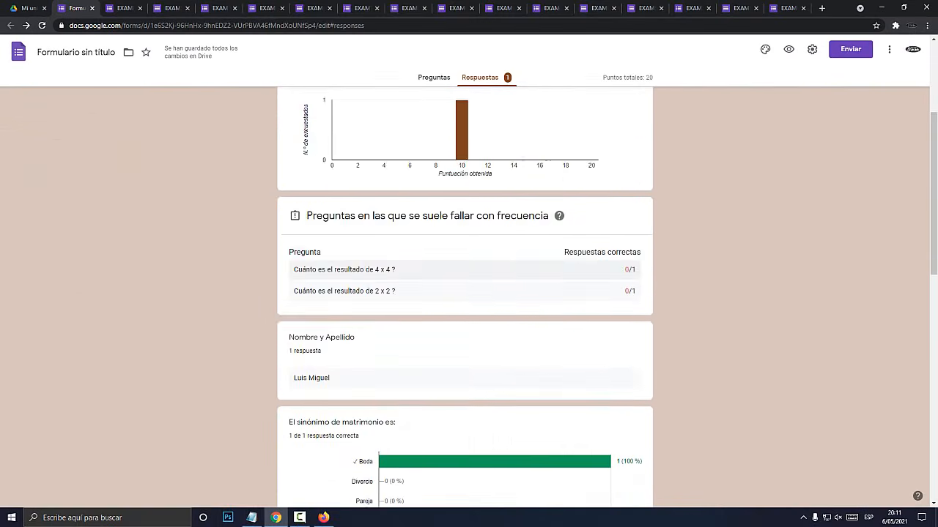
scroll(465, 293, up, 15)
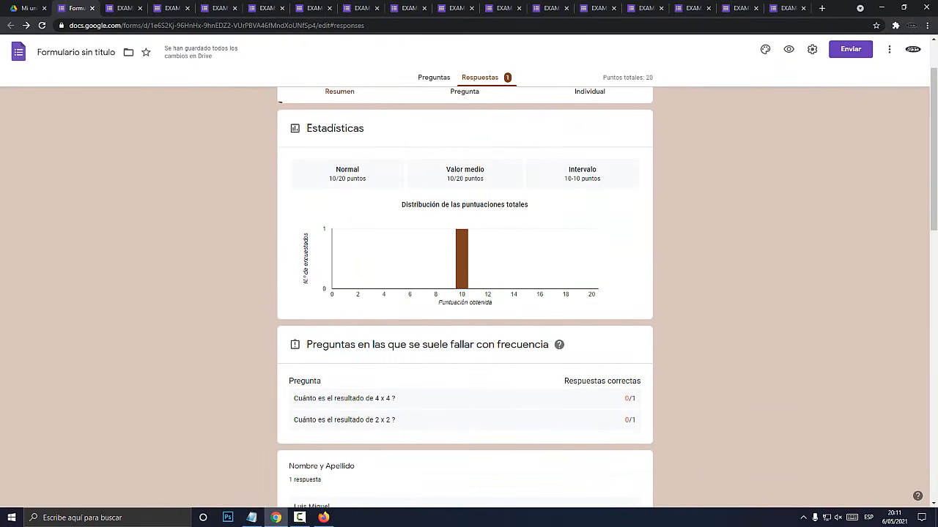
scroll(465, 293, down, 2)
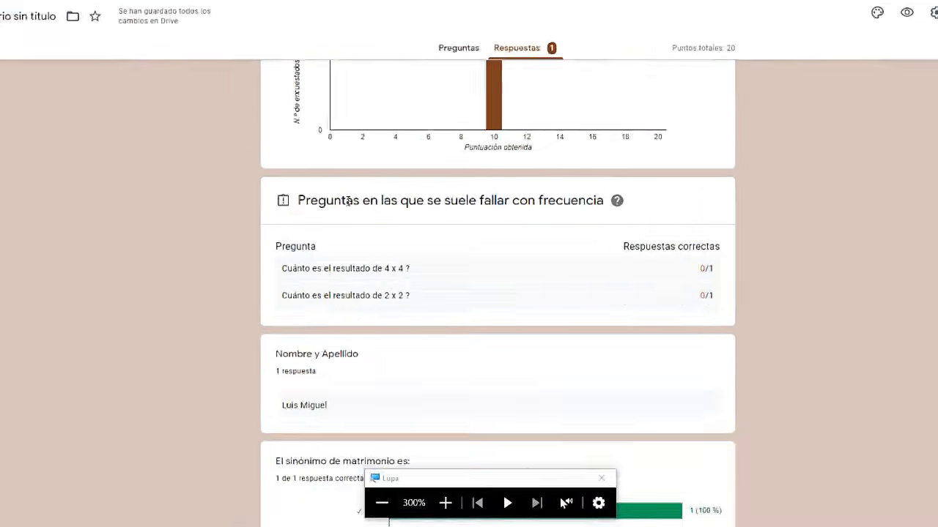
scroll(340, 197, up, 3)
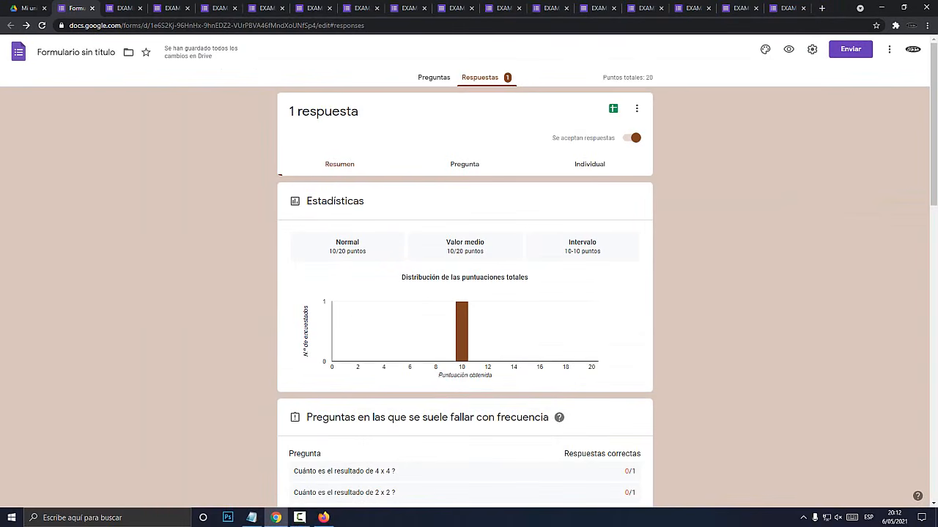
drag(402, 277, 528, 278)
scroll(528, 277, down, 2)
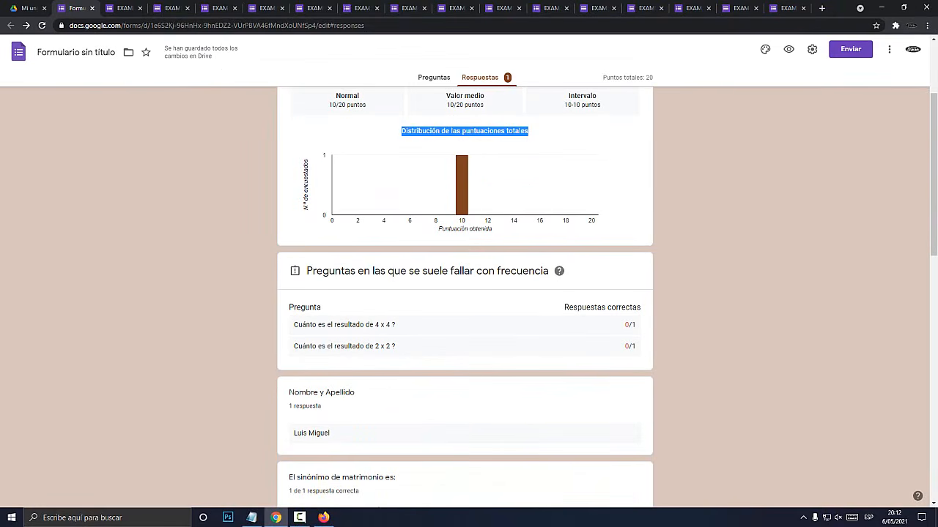
drag(307, 271, 548, 271)
scroll(548, 271, down, 1)
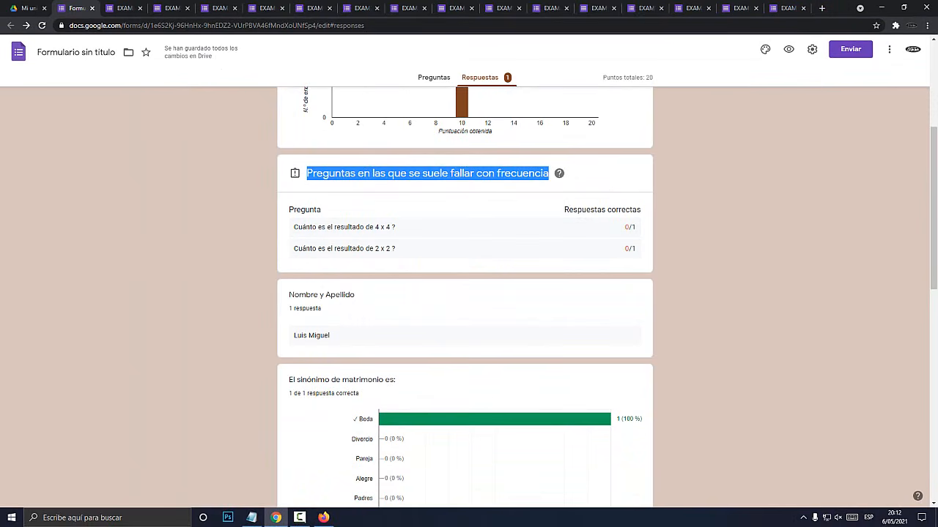
scroll(464, 293, down, 2)
double_click(308, 161)
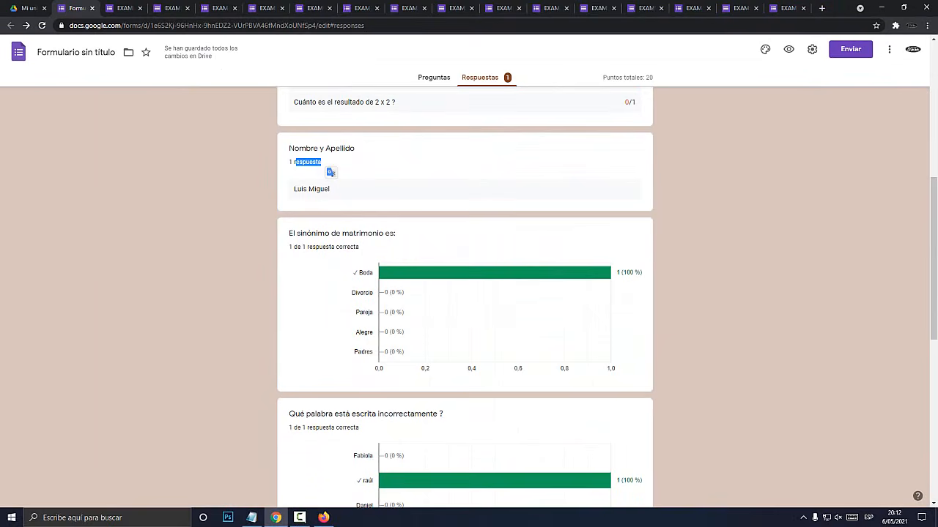
click(388, 169)
scroll(465, 308, down, 2)
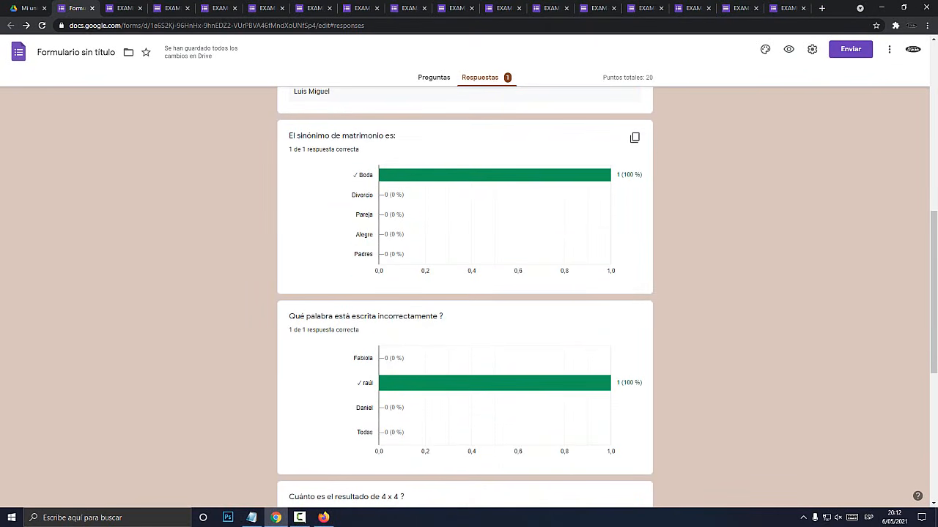
drag(288, 135, 389, 151)
click(396, 154)
drag(295, 136, 360, 150)
scroll(609, 186, down, 3)
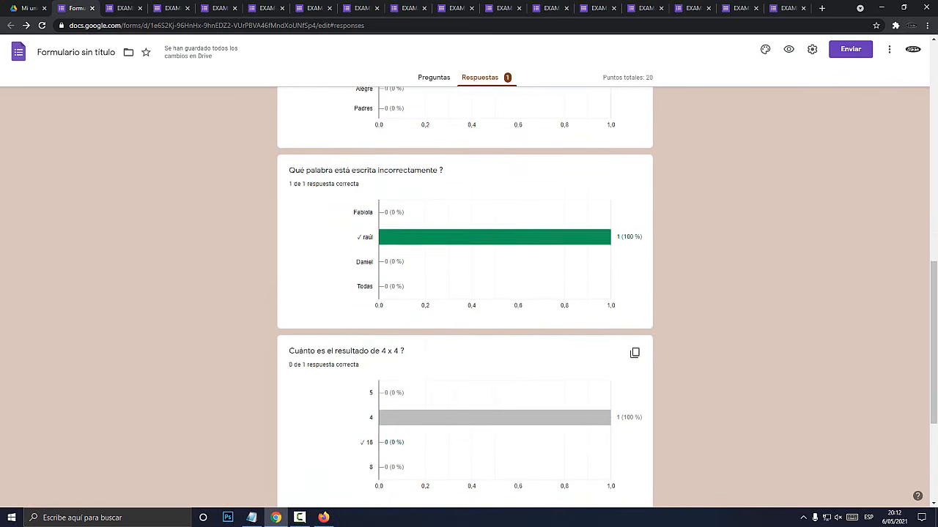
scroll(608, 186, down, 3)
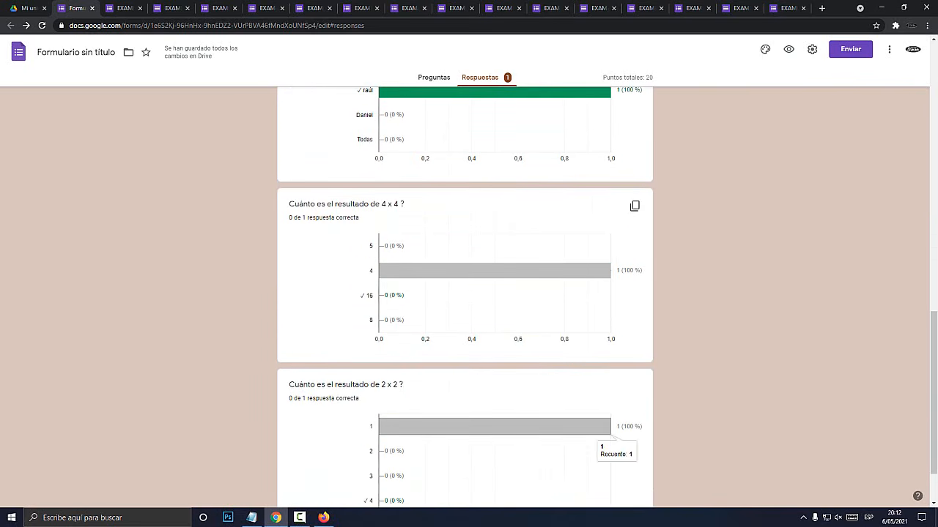
scroll(603, 440, down, 1)
scroll(608, 381, up, 3)
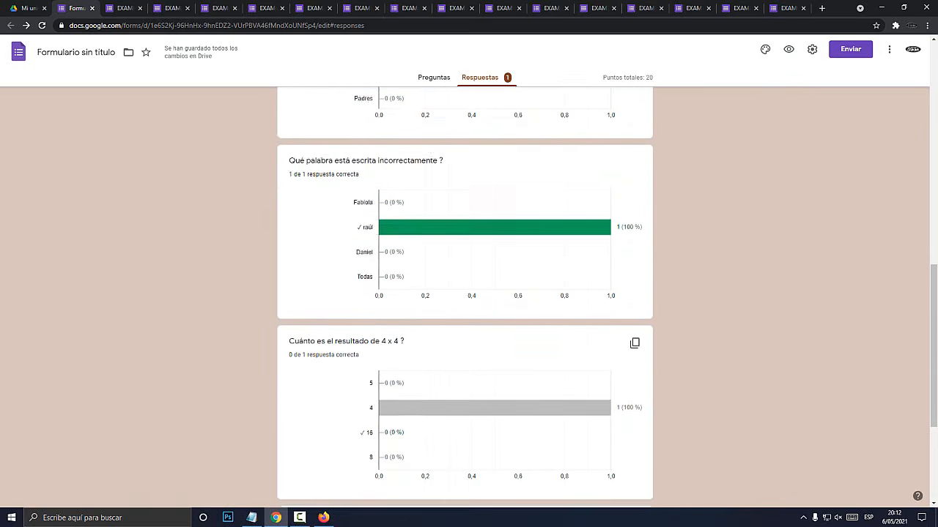
scroll(608, 381, down, 3)
scroll(608, 381, up, 5)
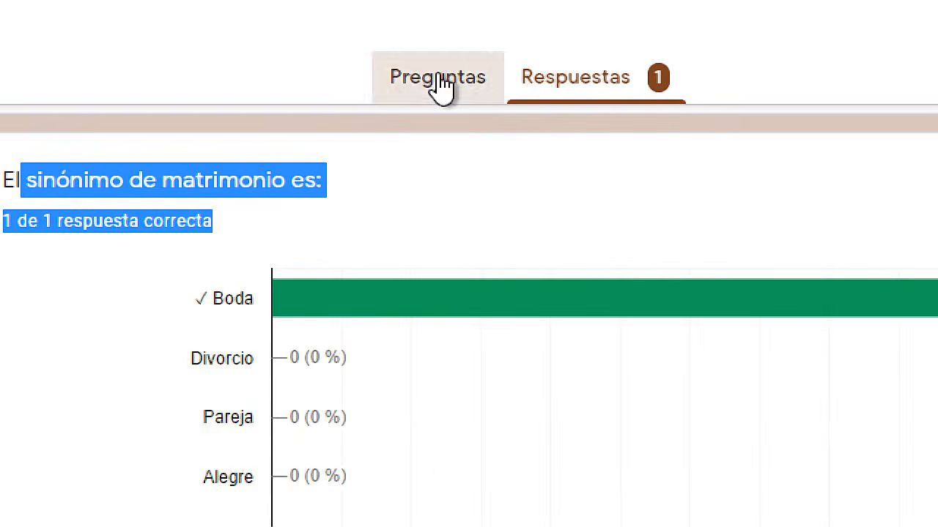
- In Preguntas, open the matrimonio question's answer key and check its points
click(433, 77)
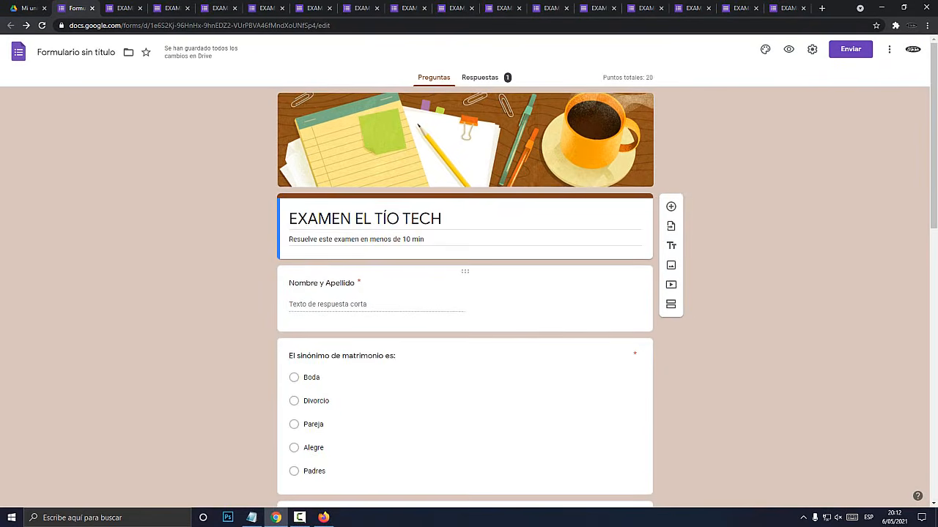
scroll(464, 294, down, 3)
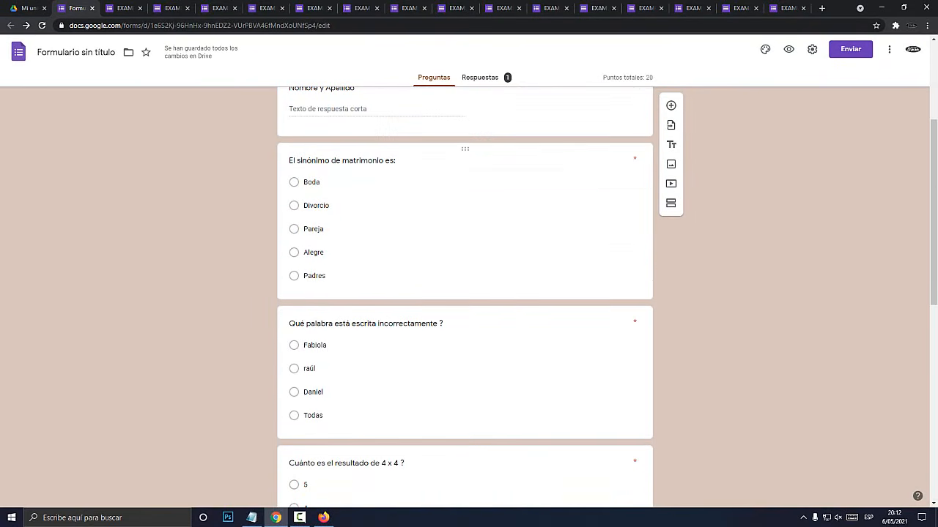
key(super+plus)
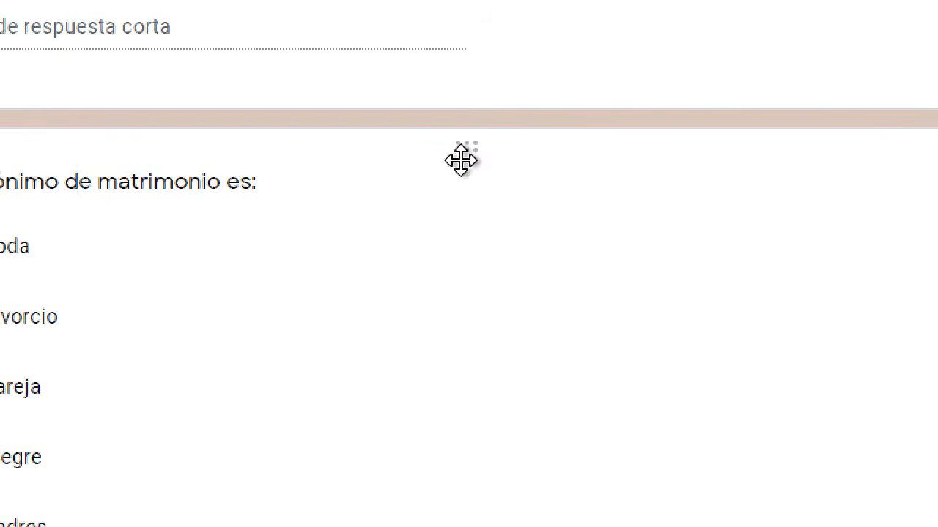
key(super+Escape)
click(395, 166)
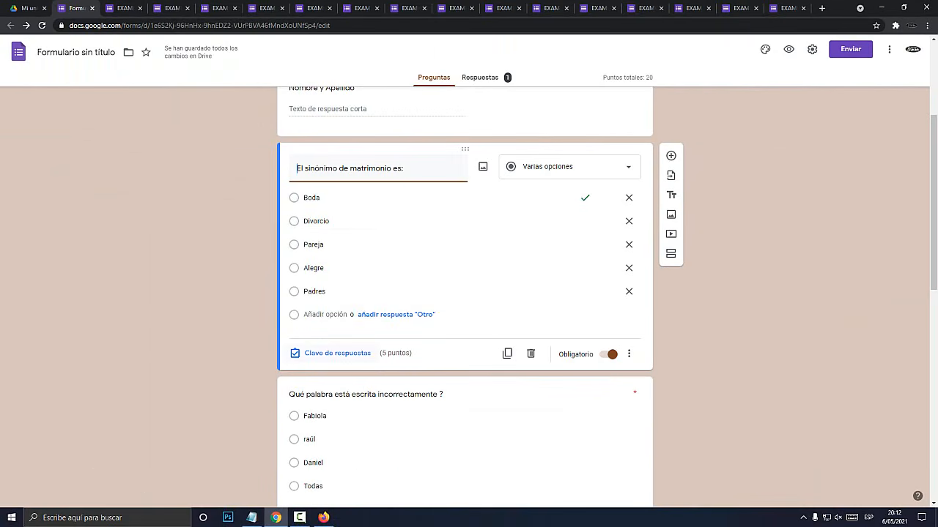
key(super+plus)
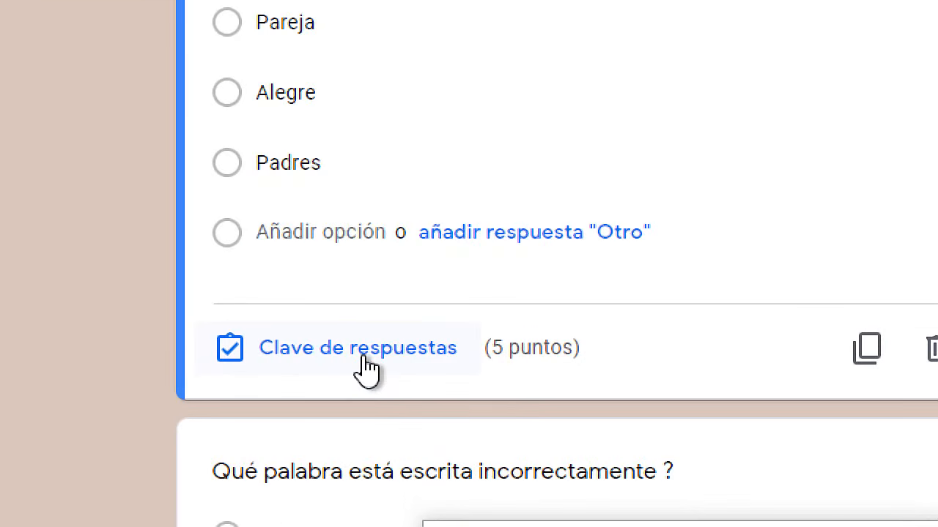
click(386, 352)
key(super+minus)
key(super+minus)
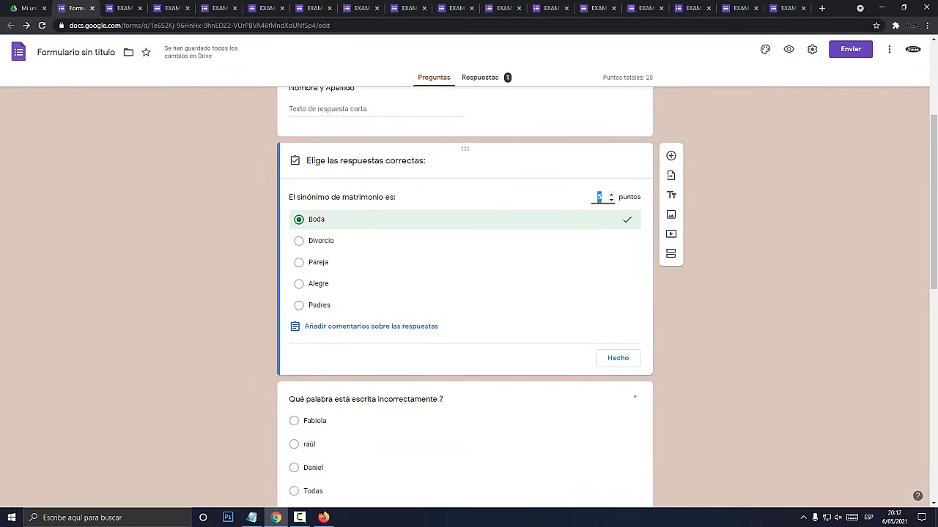
key(super+plus)
key(super+plus)
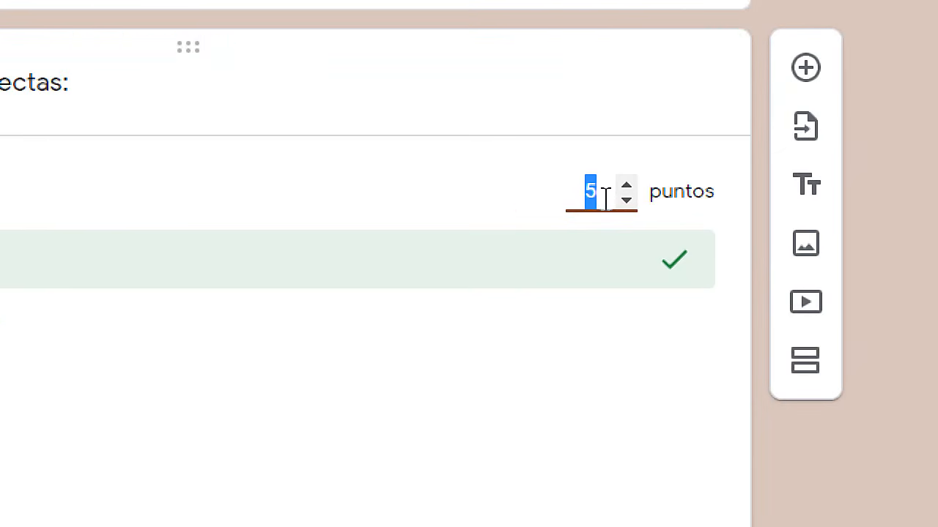
key(super+minus)
key(super+minus)
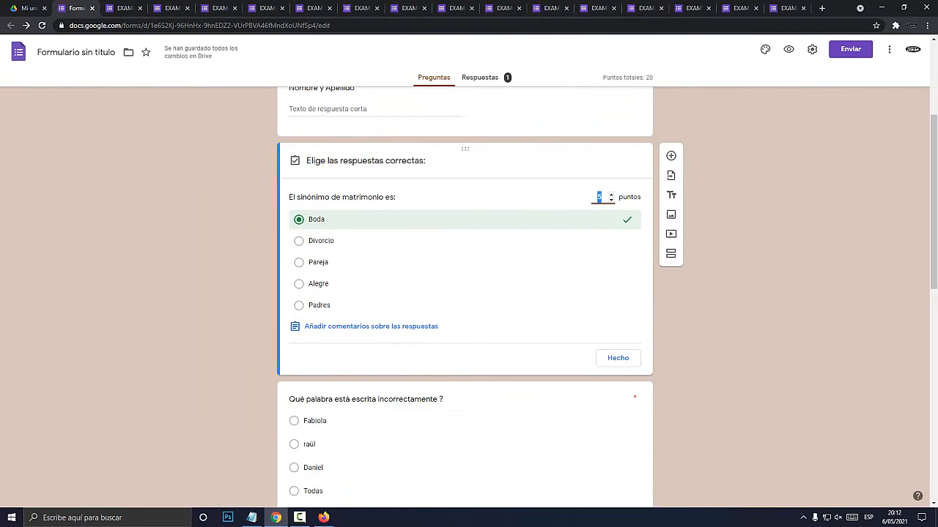
- Open the misspelled-word question's answer key, showing raúl correct for 5 points
scroll(464, 293, down, 2)
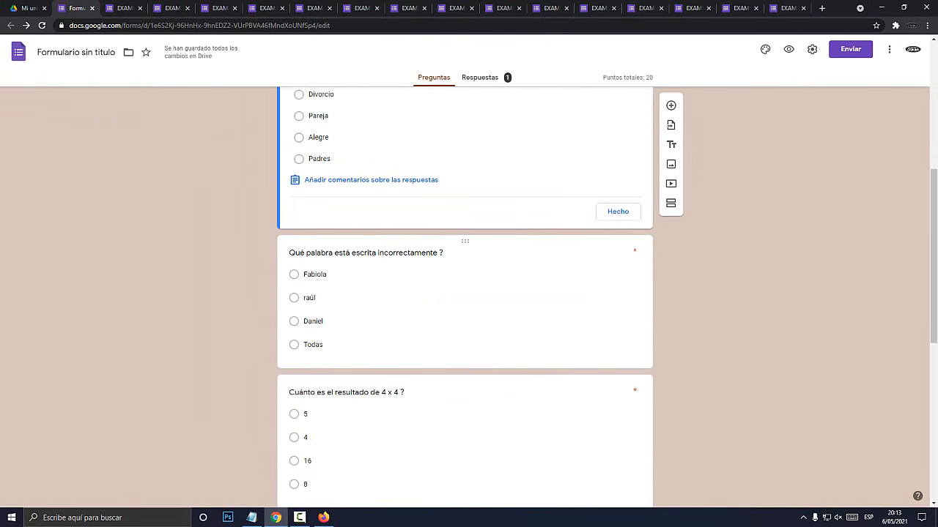
key(super+plus)
key(super+plus)
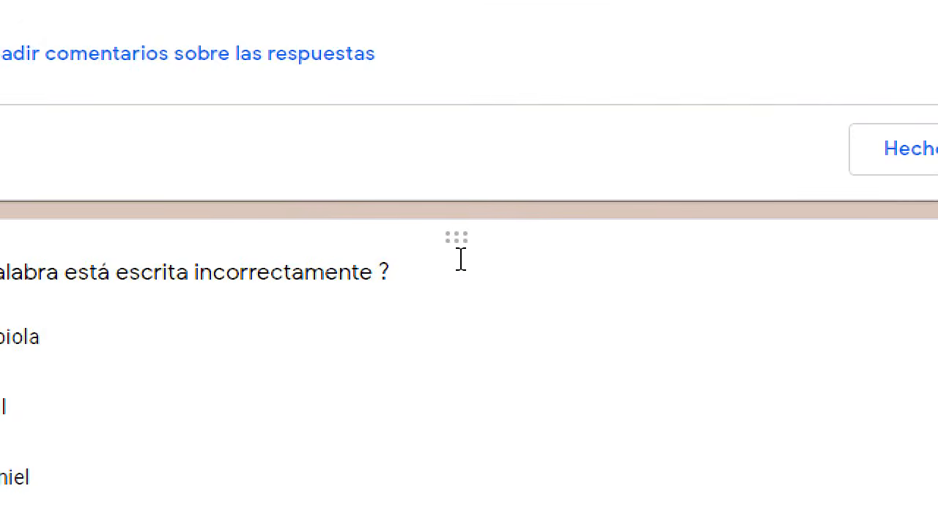
key(super+minus)
key(super+minus)
click(418, 274)
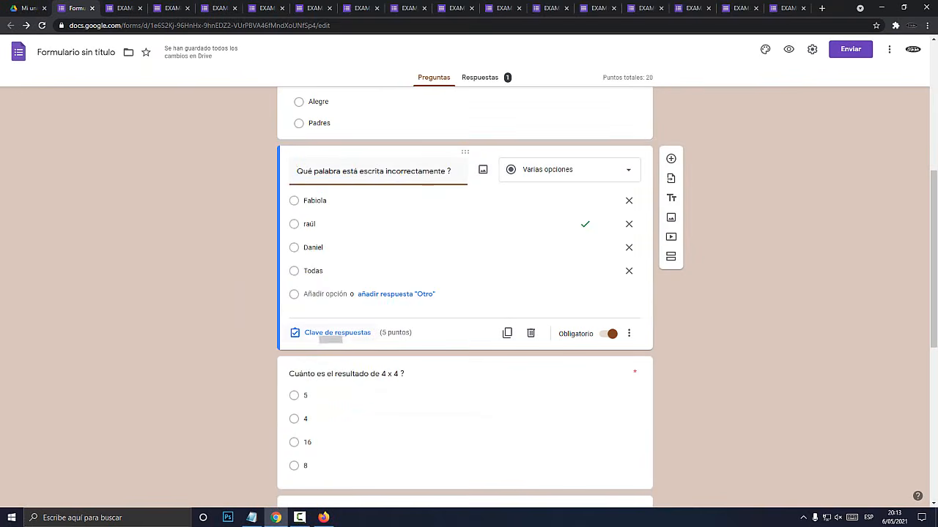
key(super+plus)
key(super+plus)
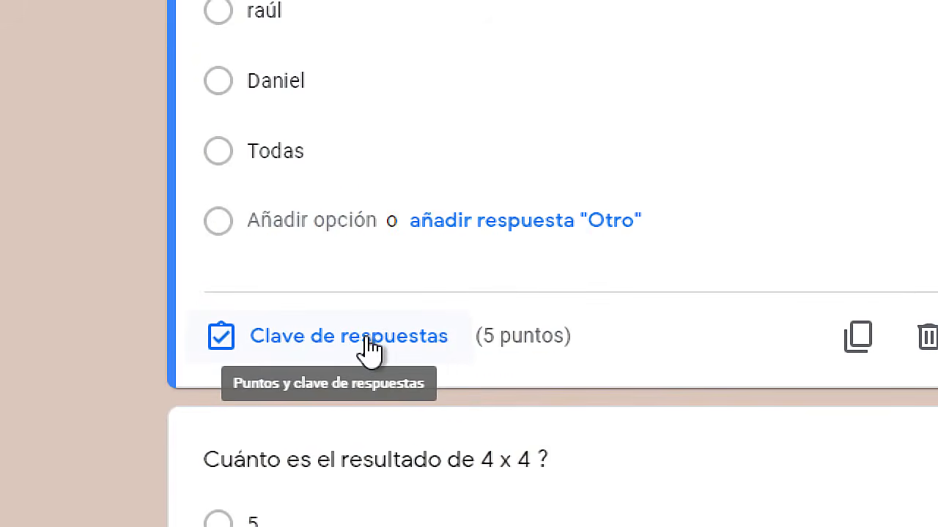
click(343, 333)
key(super+minus)
key(super+minus)
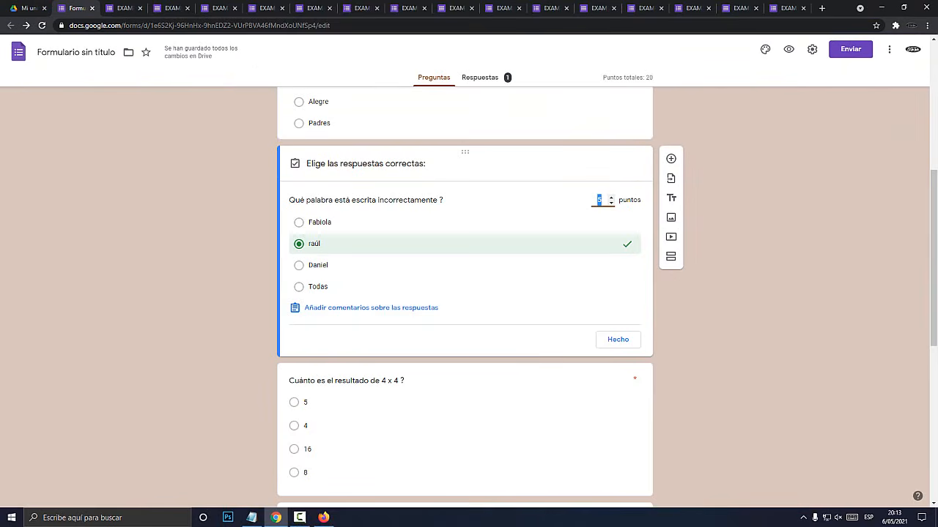
key(super+plus)
key(super+plus)
key(super+minus)
key(super+minus)
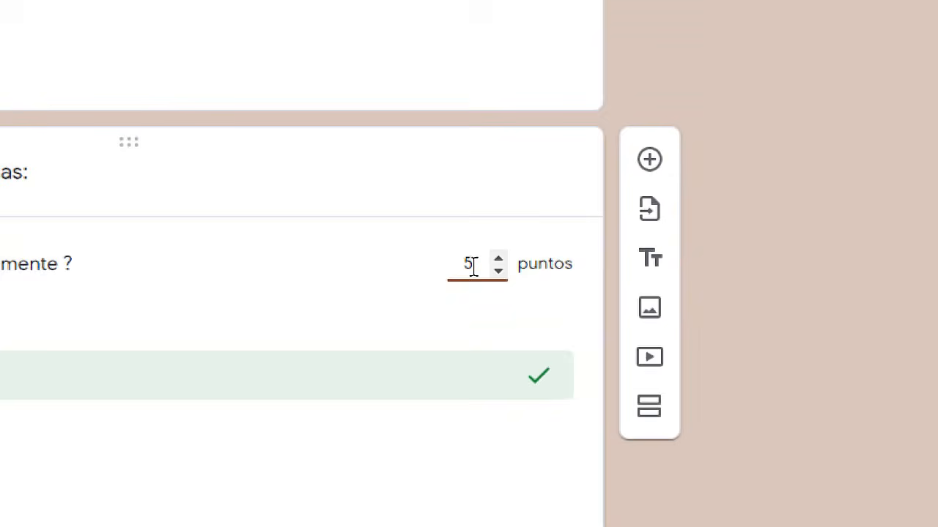
key(super+Escape)
scroll(671, 265, down, 3)
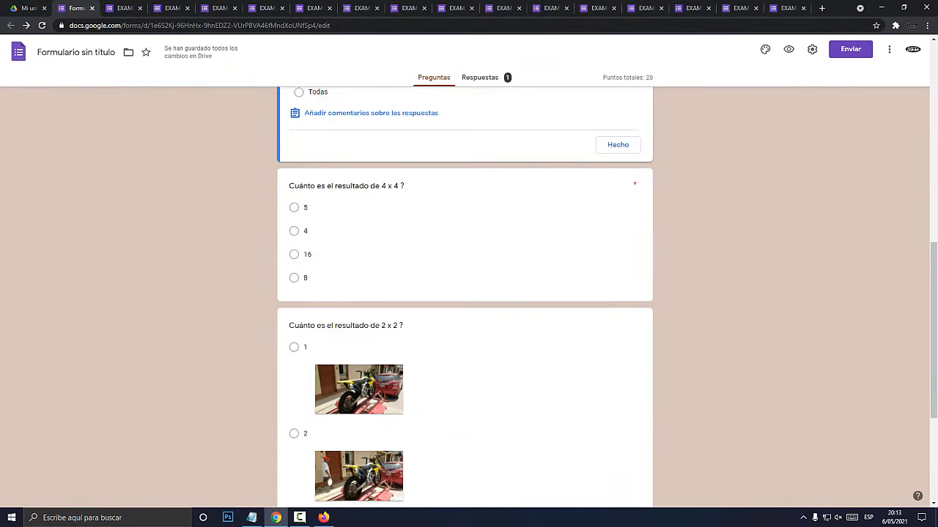
scroll(671, 266, up, 2)
scroll(671, 266, up, 2)
scroll(671, 266, down, 2)
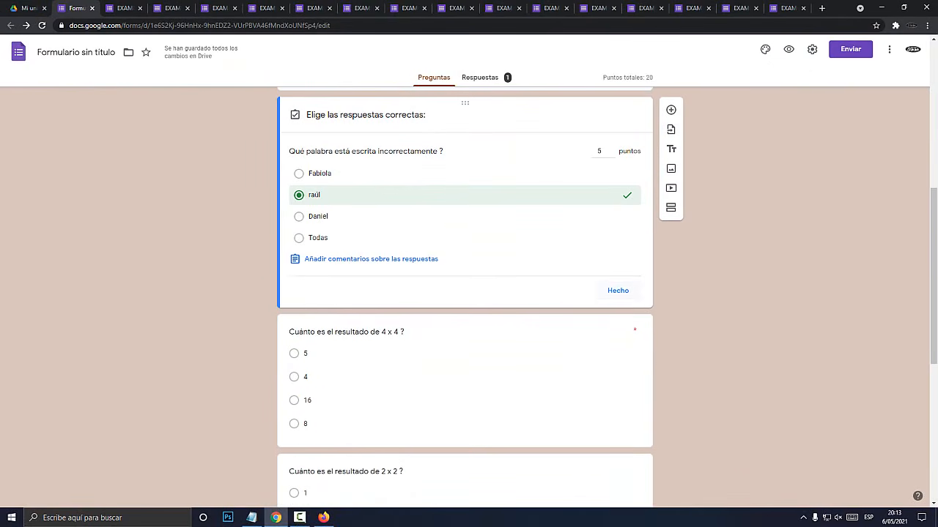
- Close the misspelled-word key and confirm the 4 x 4 answer key: 16, 5 points
click(618, 289)
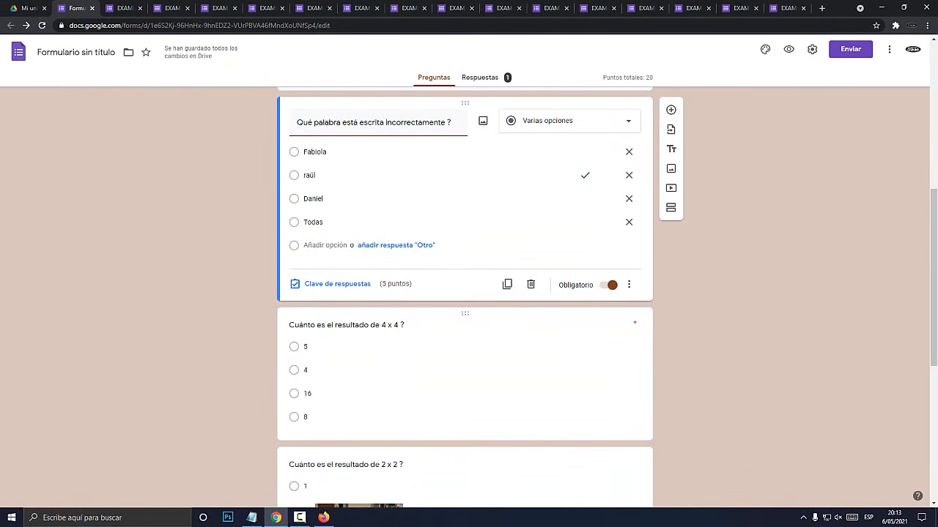
key(super+plus)
click(464, 316)
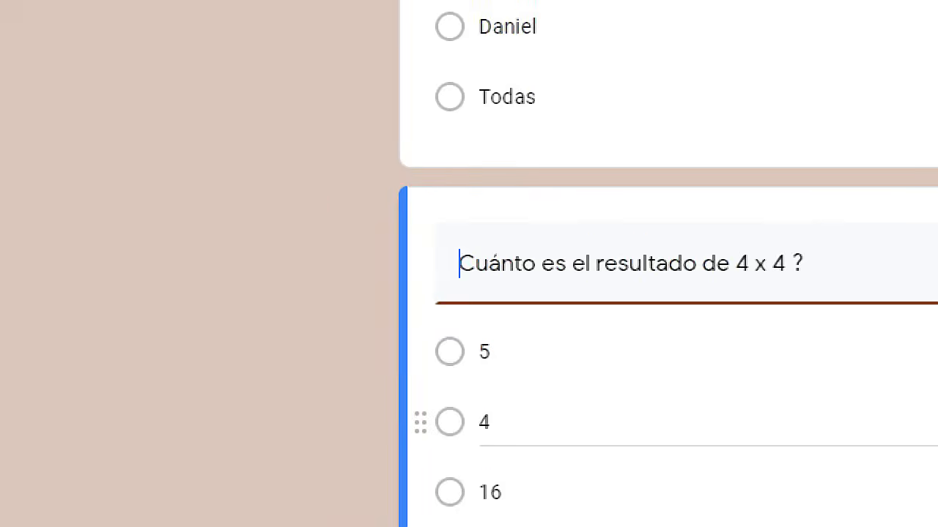
key(super+Escape)
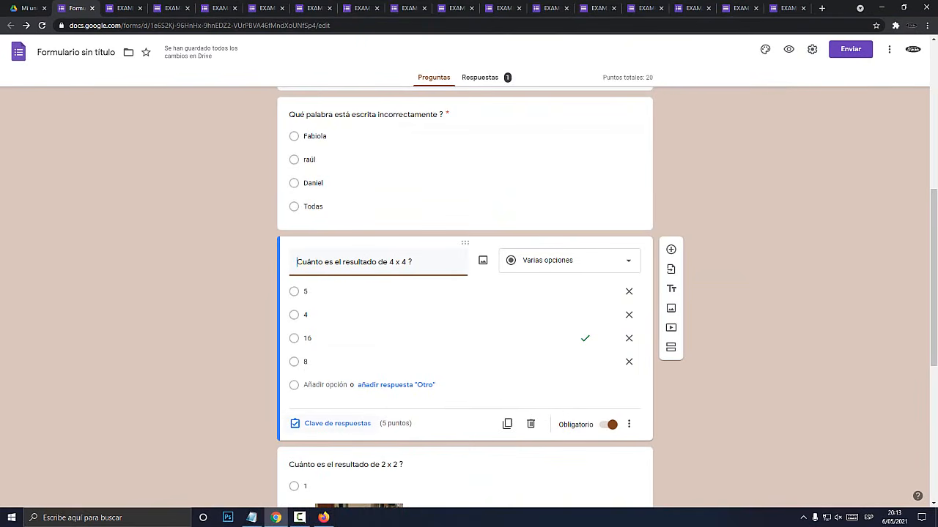
key(super+plus)
click(330, 423)
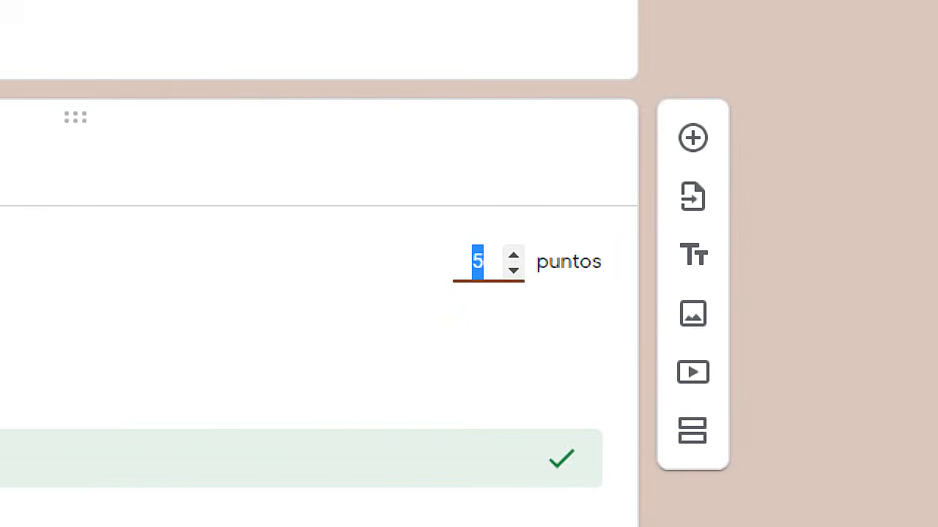
key(super+Escape)
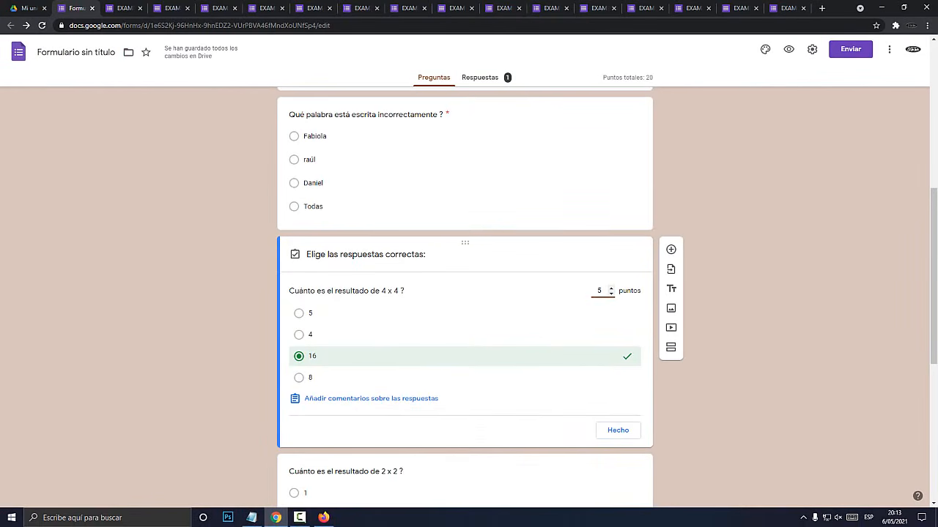
key(super+plus)
key(super+Escape)
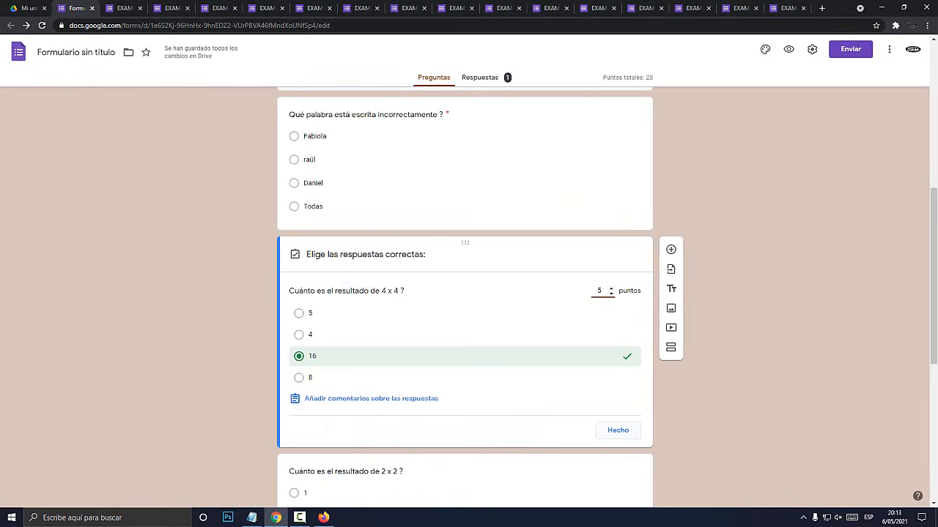
click(618, 430)
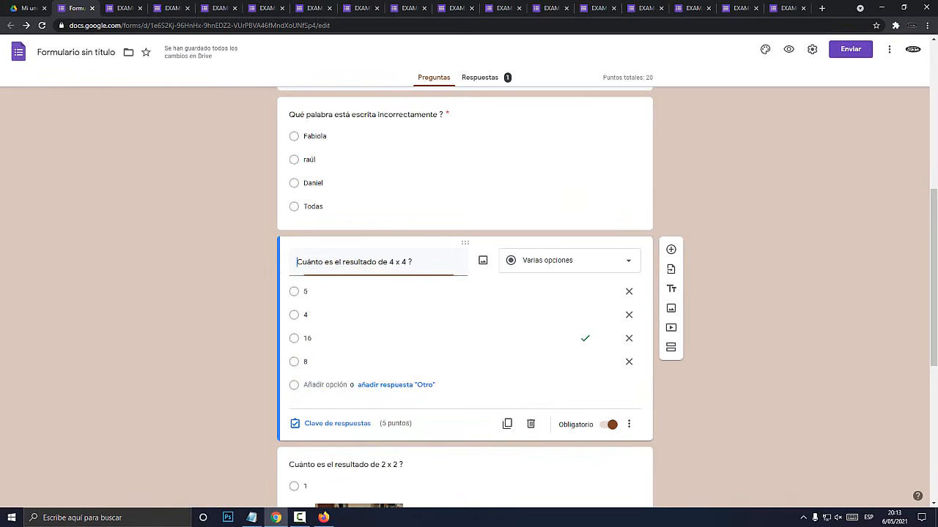
- Confirm the 2 x 2 question's answer key: option 4, worth 5 points
scroll(617, 431, down, 7)
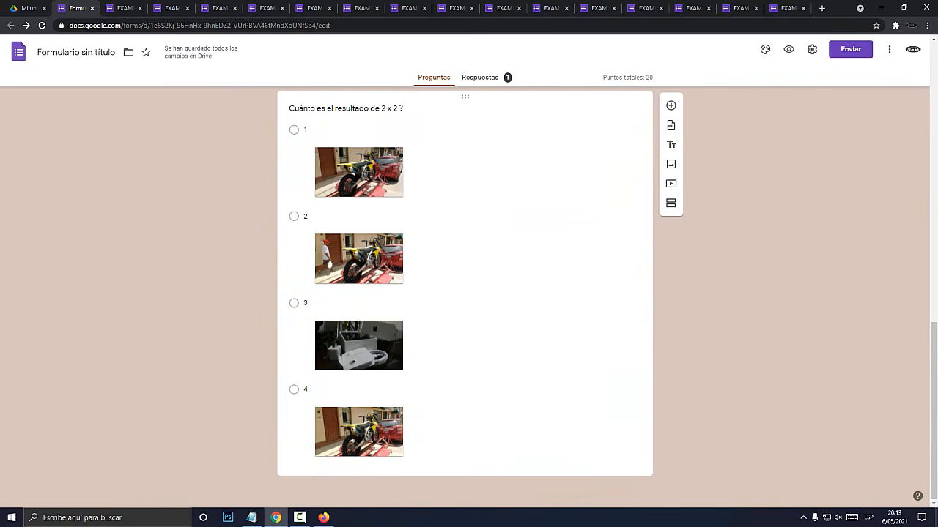
click(425, 126)
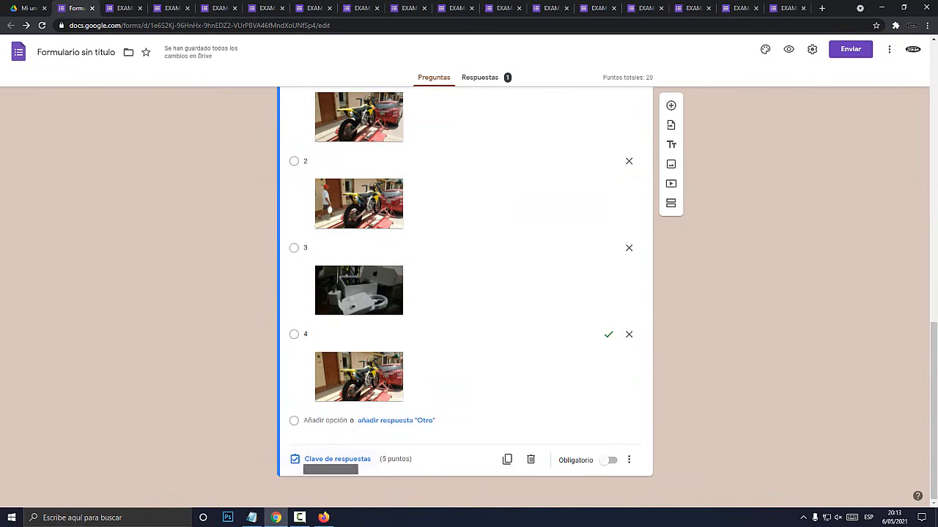
key(super+plus)
click(338, 461)
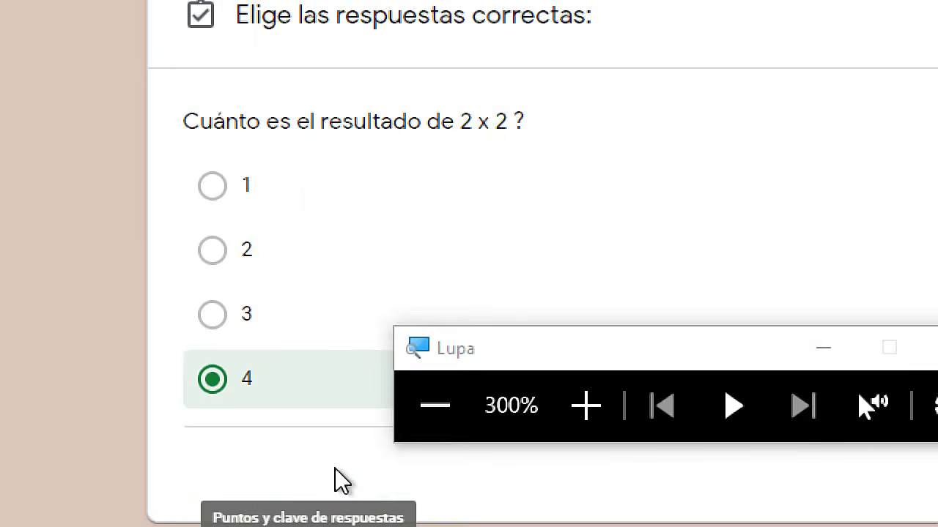
key(super+Escape)
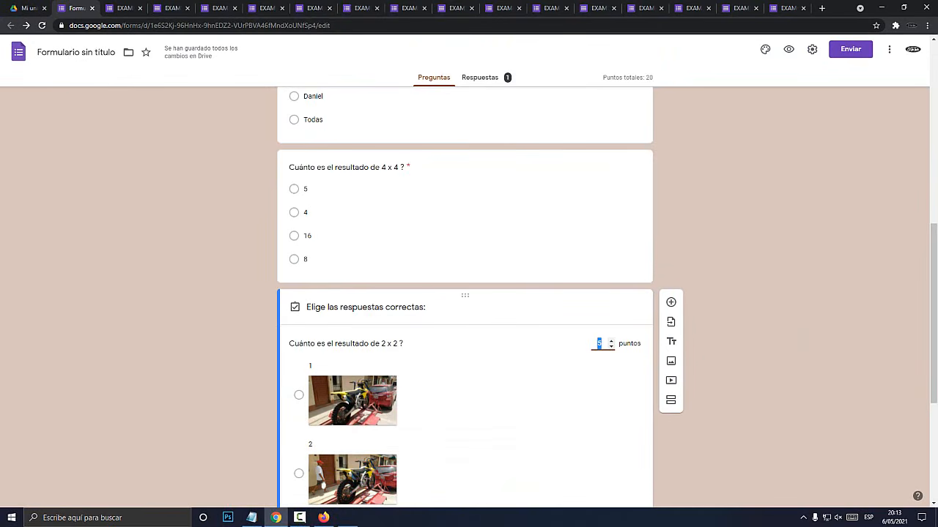
key(super+plus)
key(super+Escape)
scroll(604, 350, down, 5)
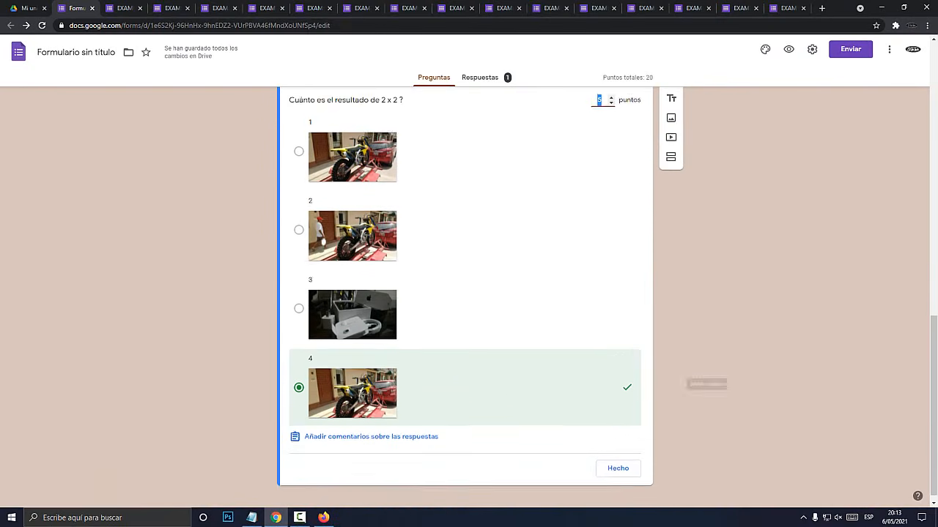
key(super+plus)
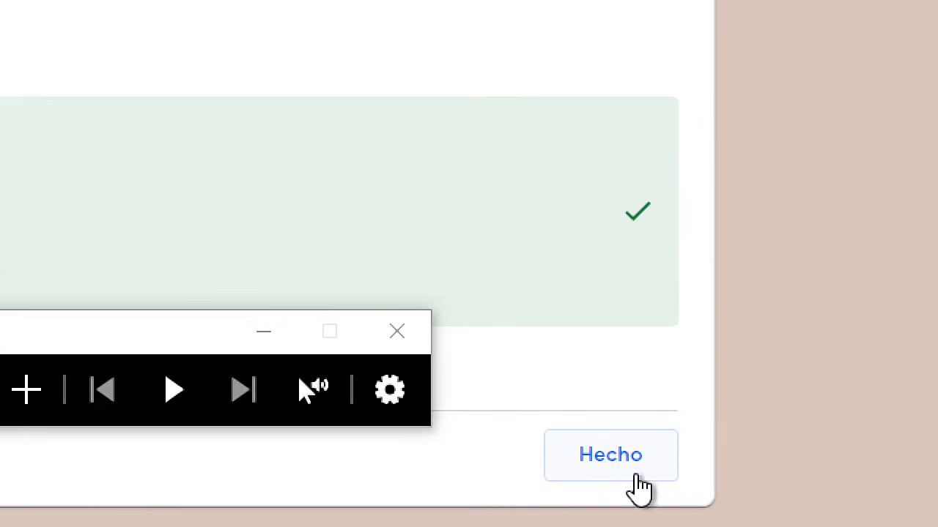
key(super+Escape)
click(618, 459)
scroll(618, 460, up, 7)
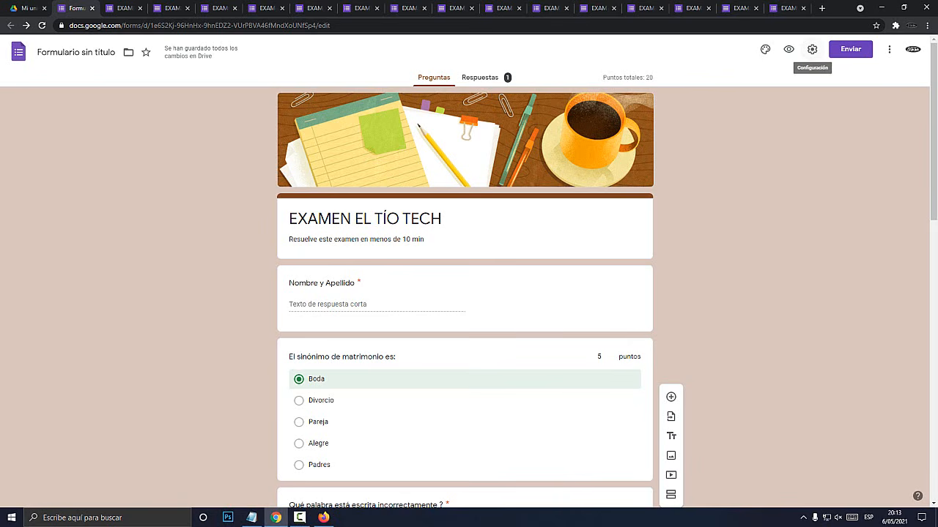
- Enable Recopilar direcciones de correo electrónico in Configuración and save
scroll(465, 293, down, 8)
scroll(464, 294, up, 8)
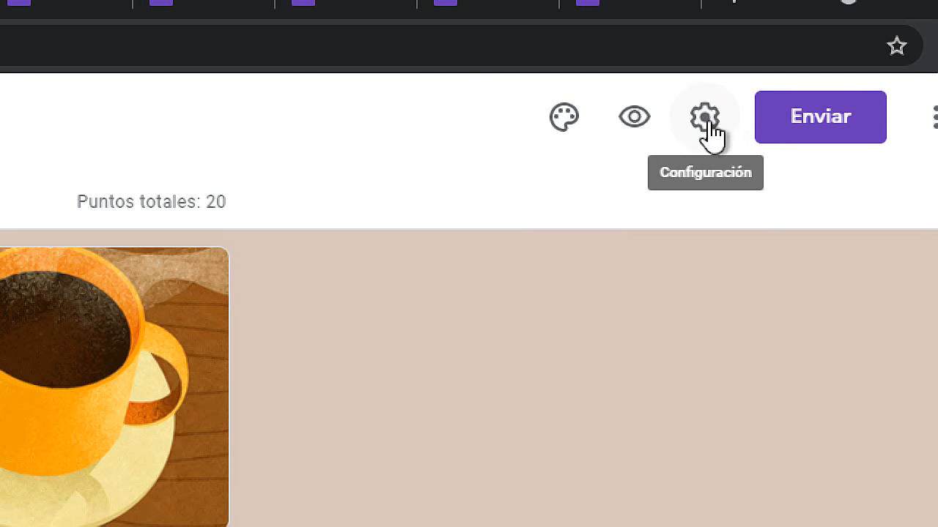
click(705, 119)
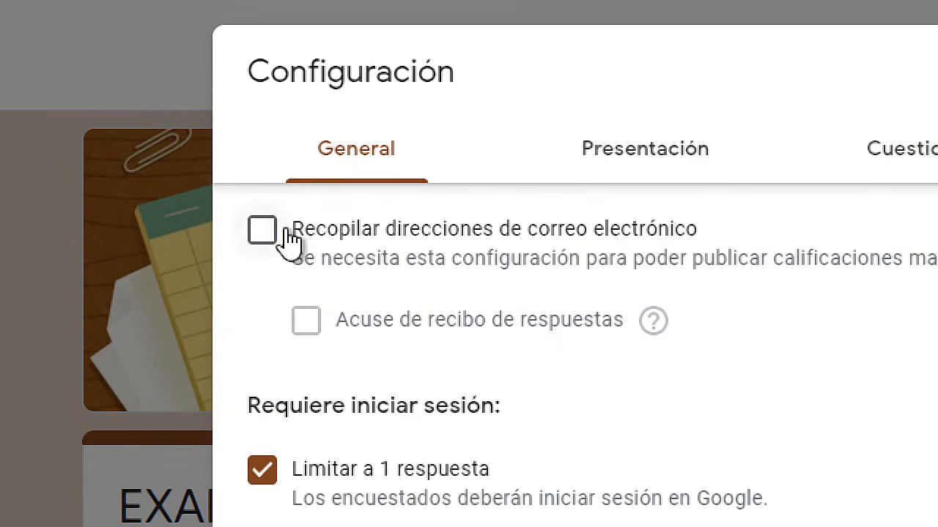
click(263, 231)
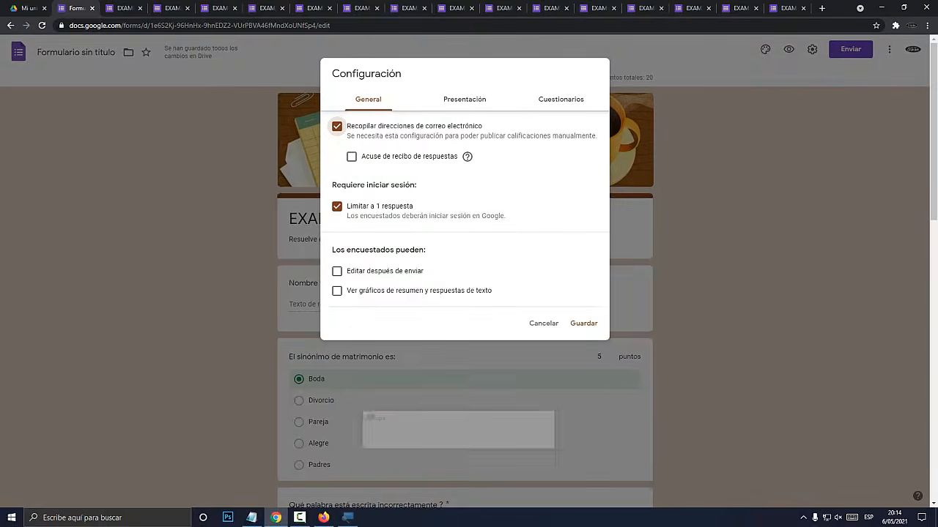
click(583, 323)
scroll(465, 293, down, 2)
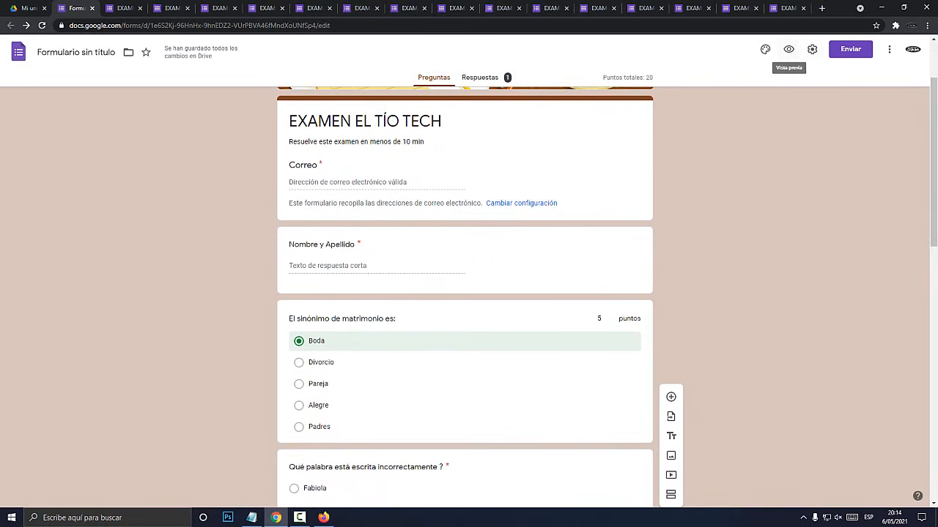
- Copy the shortened forms.gle link from Enviar and open a new browser tab
click(851, 49)
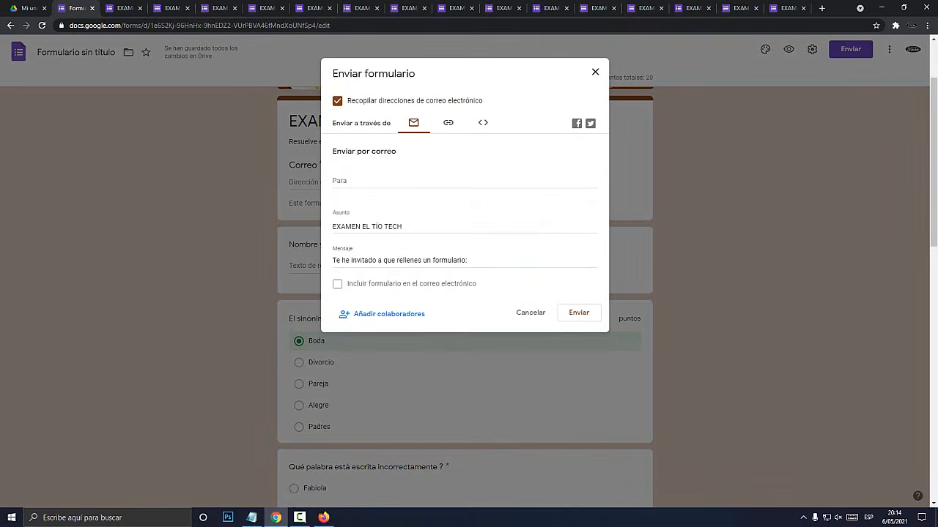
click(448, 123)
click(337, 186)
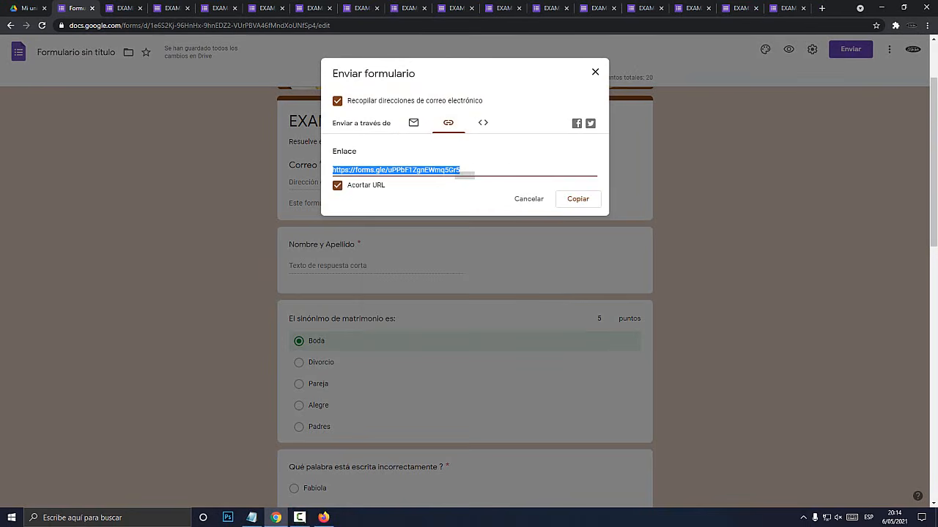
right_click(383, 172)
click(410, 179)
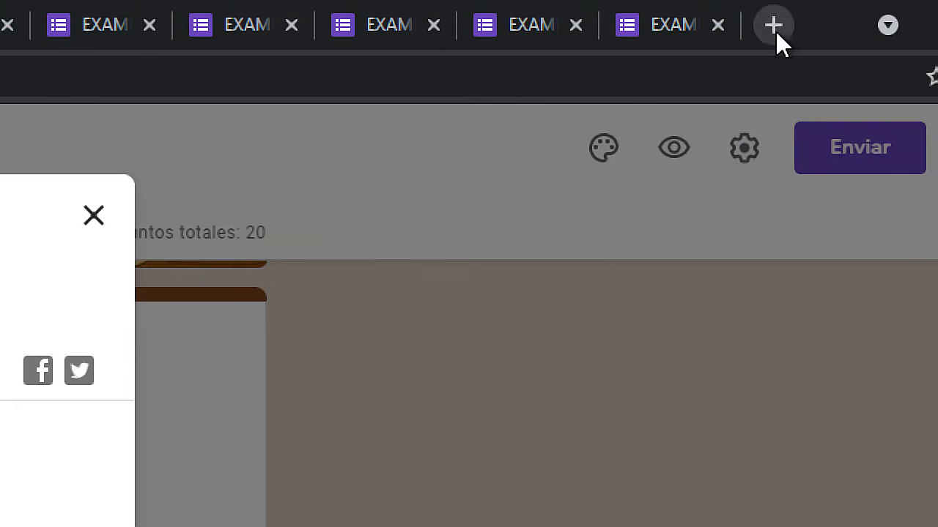
click(822, 9)
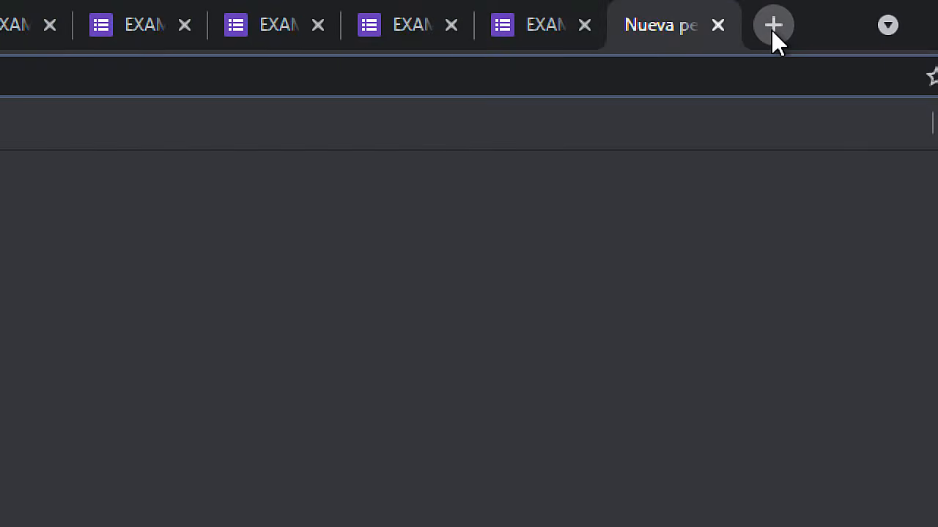
- Load the pasted quiz link and fill in the respondent's email and full name
text(https://forms.gle/uPPbF1ZgnEWmq5Gr5)
key(Return)
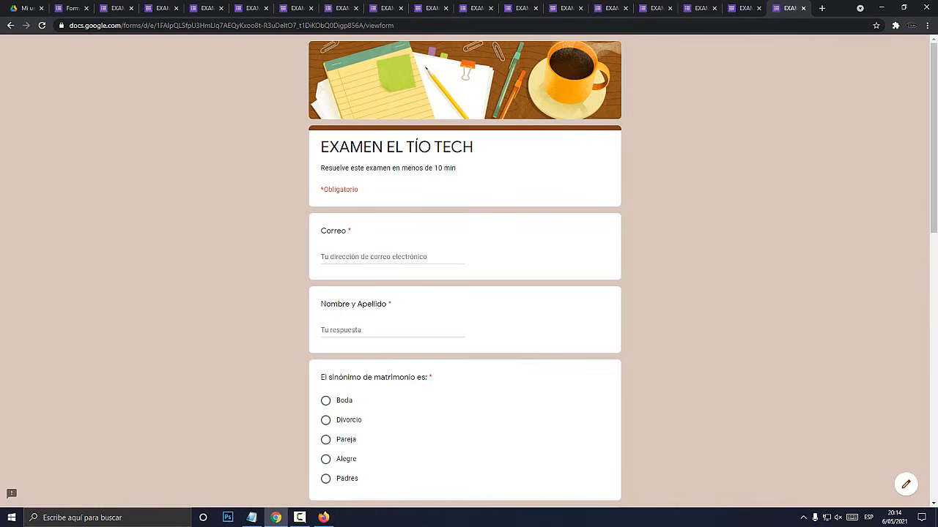
click(347, 257)
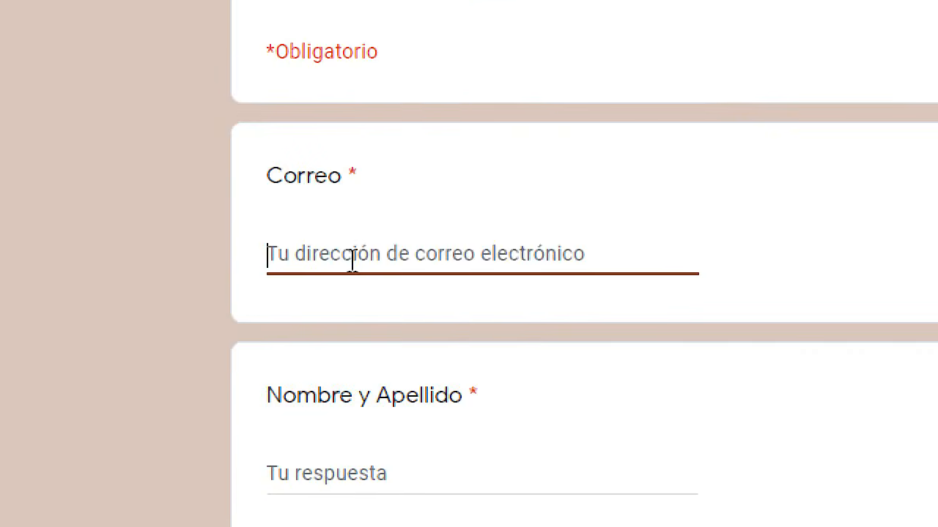
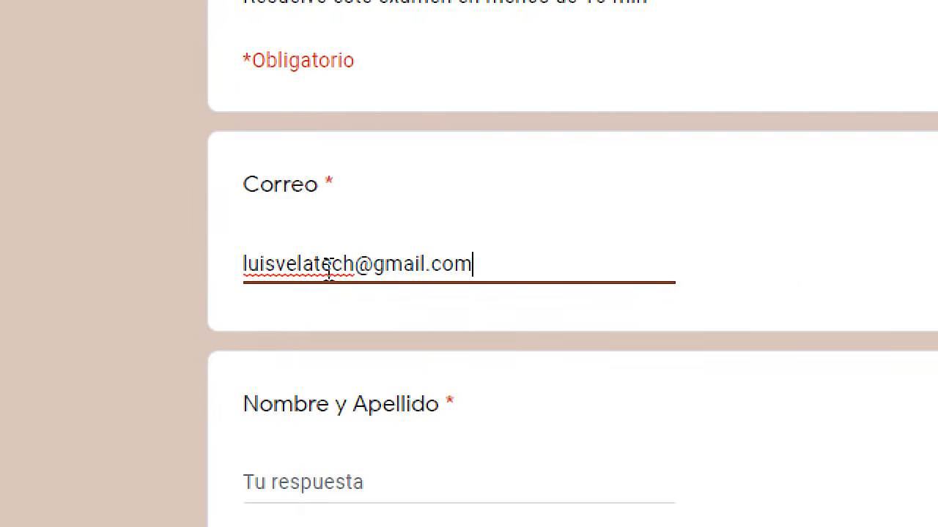
key(super+Escape)
scroll(465, 271, down, 2)
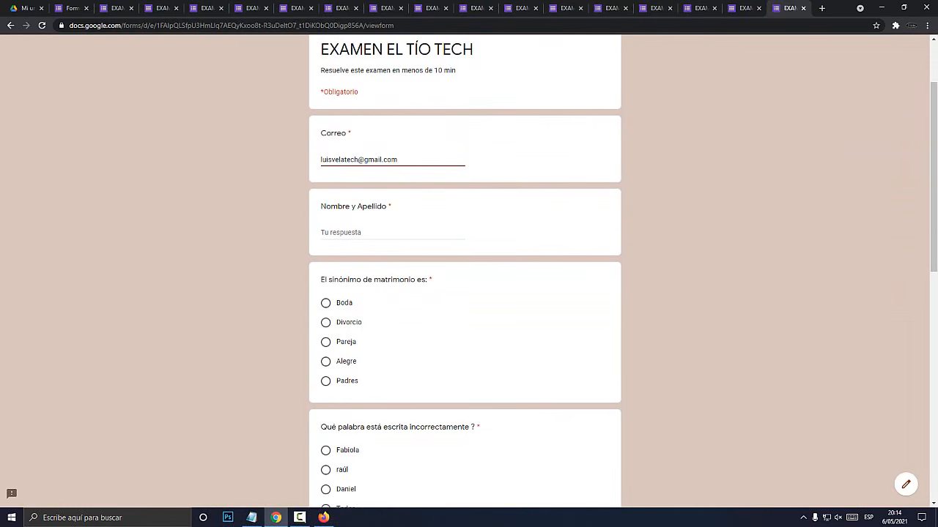
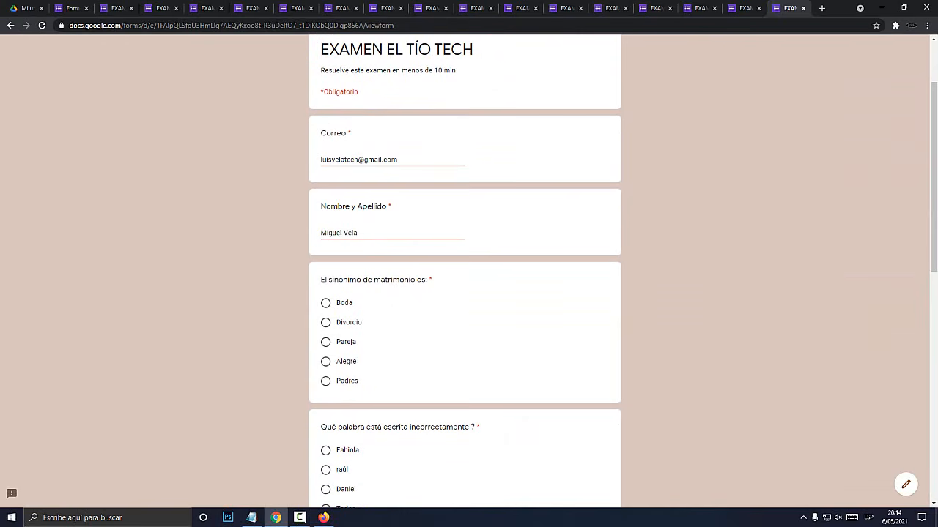
scroll(469, 271, down, 2)
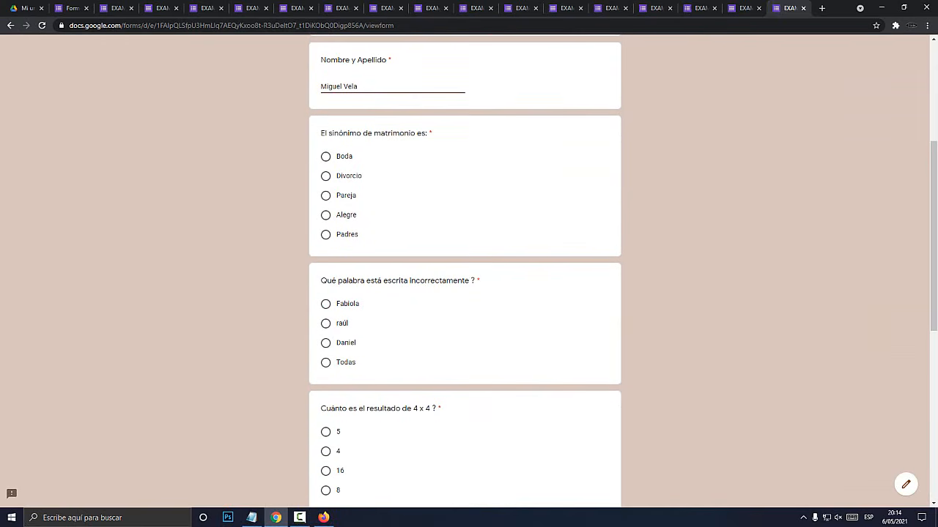
- Answer Boda, raúl, 16 and picture option 4, then submit the quiz
click(326, 157)
scroll(464, 271, down, 2)
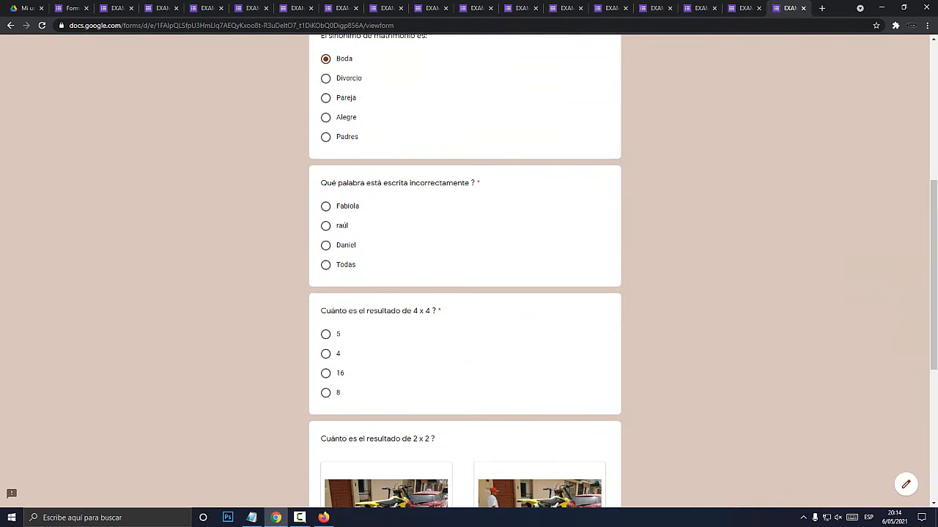
click(326, 226)
scroll(465, 271, down, 3)
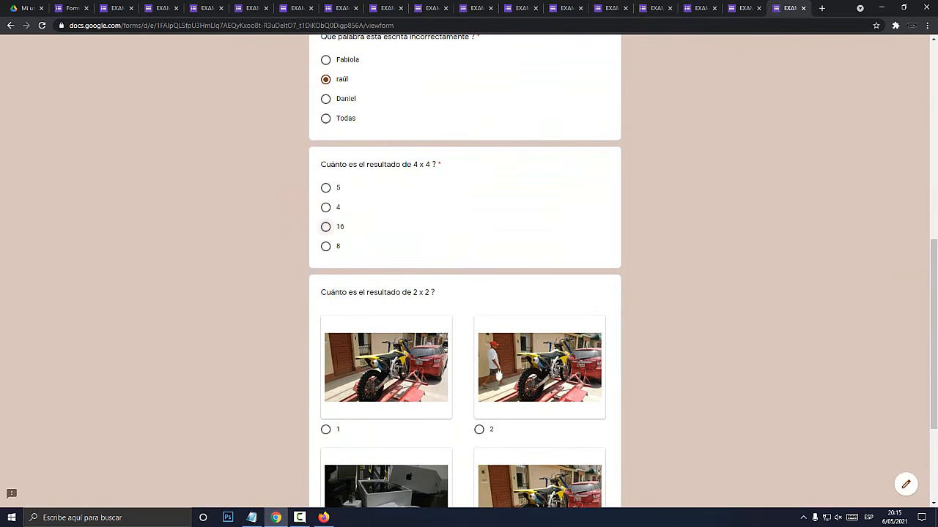
click(326, 227)
scroll(326, 226, down, 3)
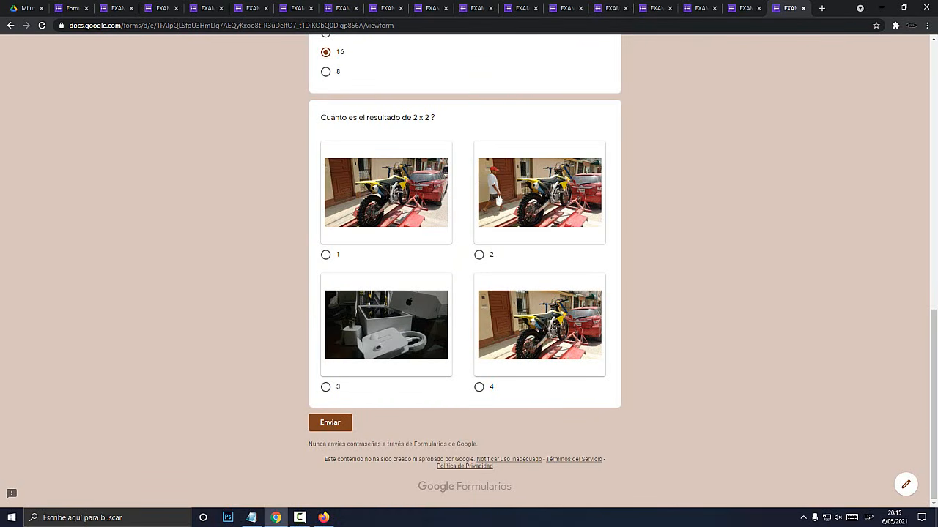
click(479, 387)
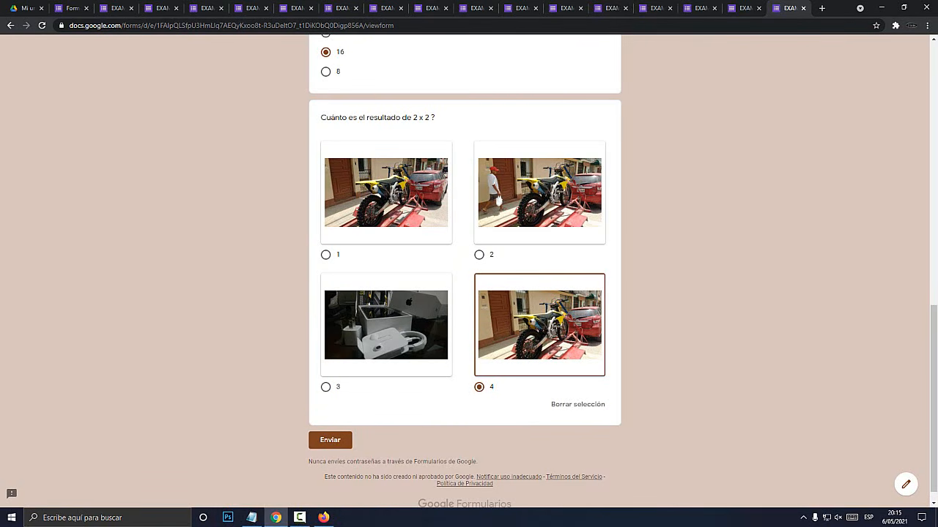
scroll(465, 271, down, 1)
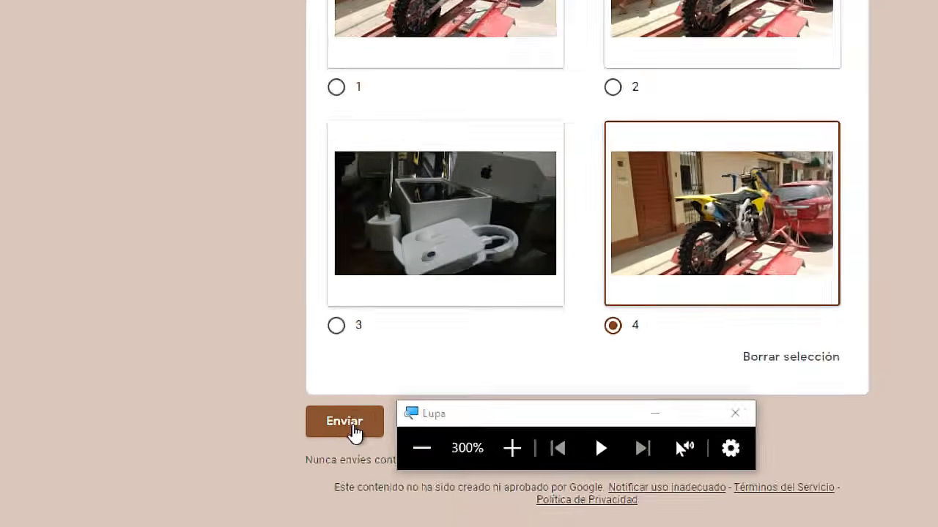
click(329, 425)
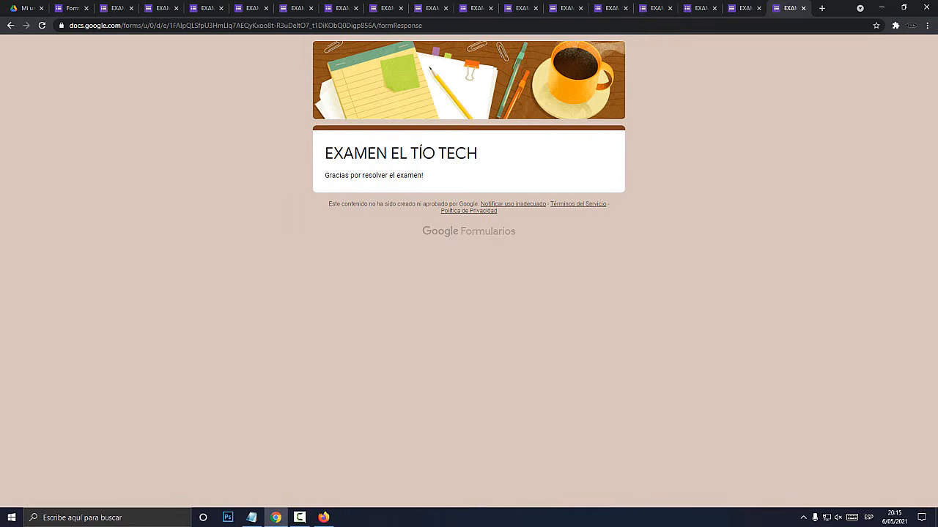
click(72, 7)
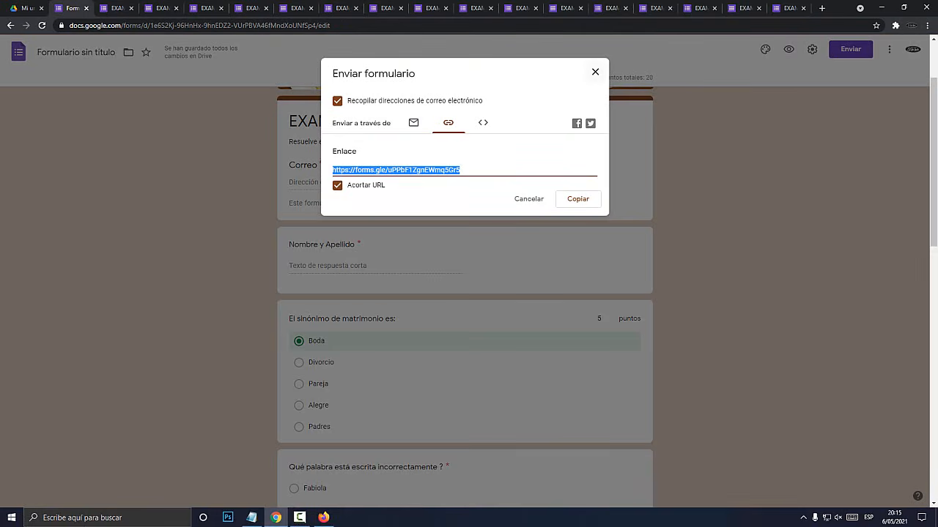
click(595, 71)
scroll(469, 293, up, 2)
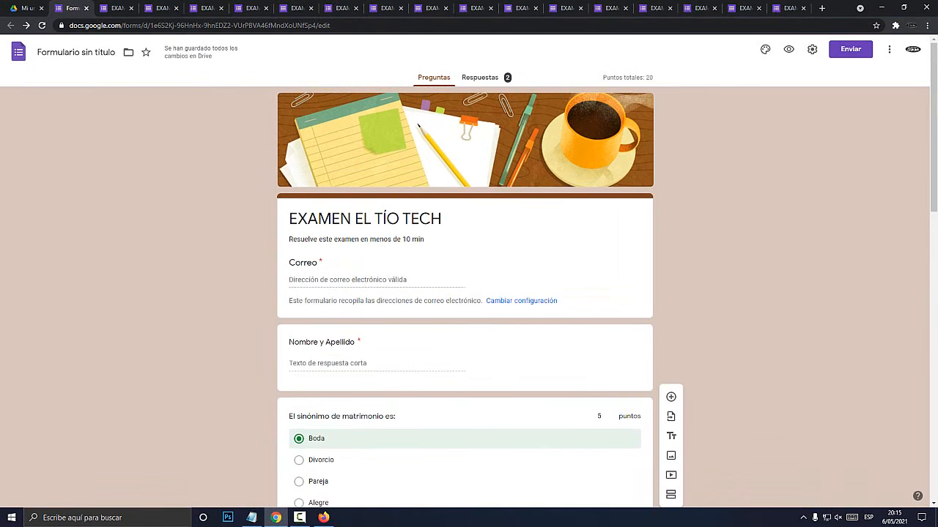
key(super+plus)
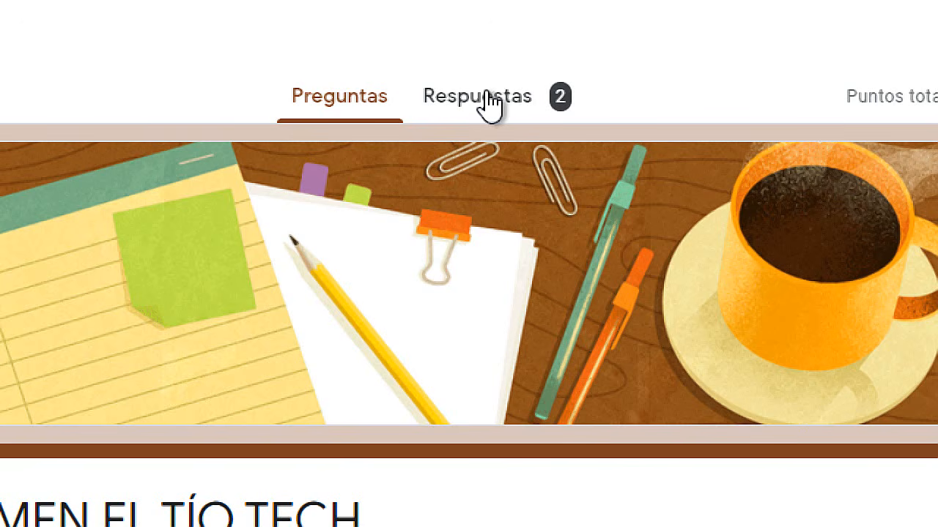
click(531, 109)
key(super+Escape)
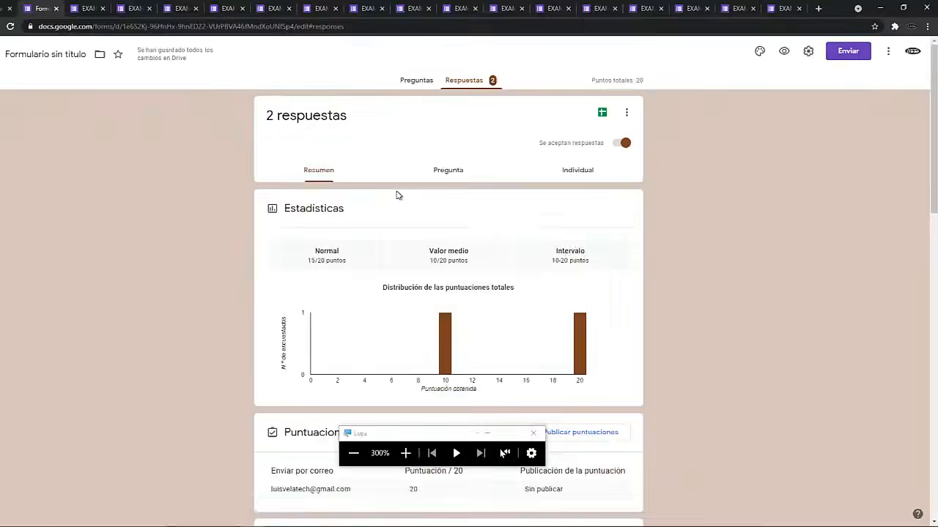
scroll(398, 242, down, 2)
scroll(465, 293, down, 2)
scroll(464, 293, up, 1)
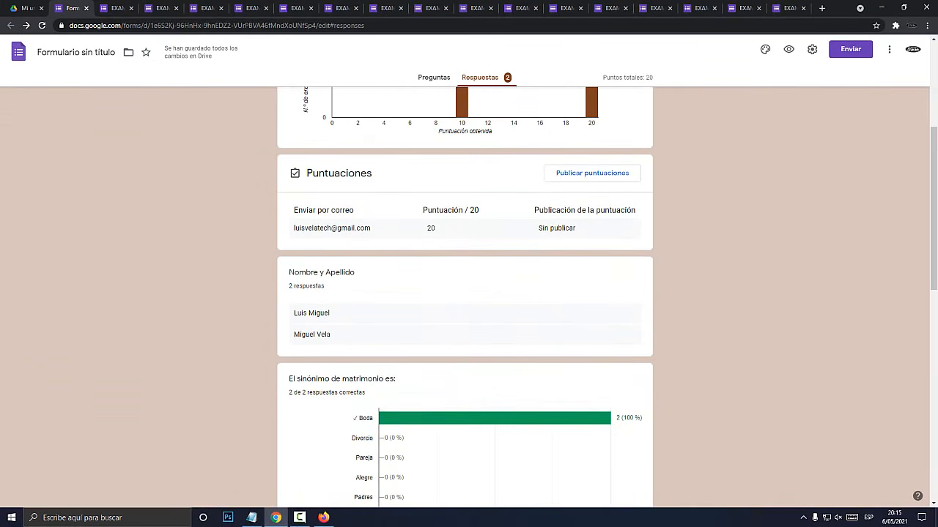
key(super+plus)
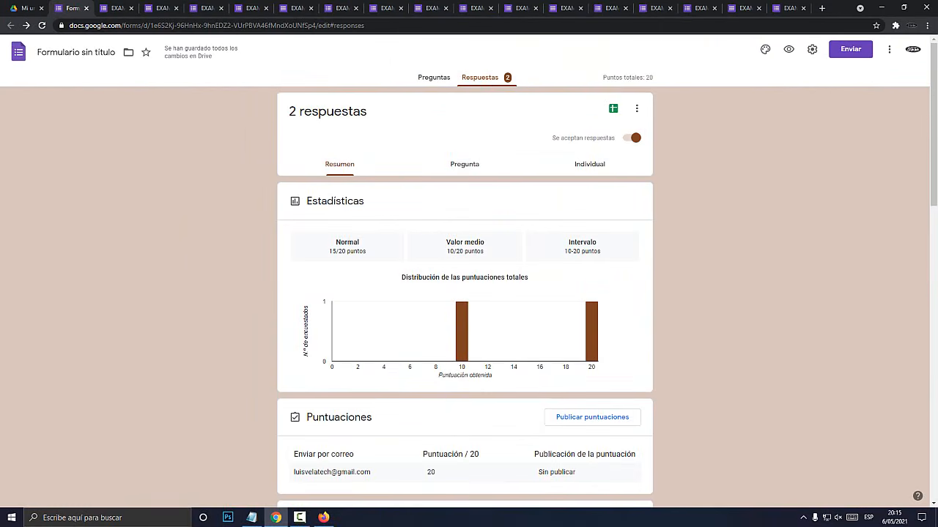
scroll(464, 293, down, 3)
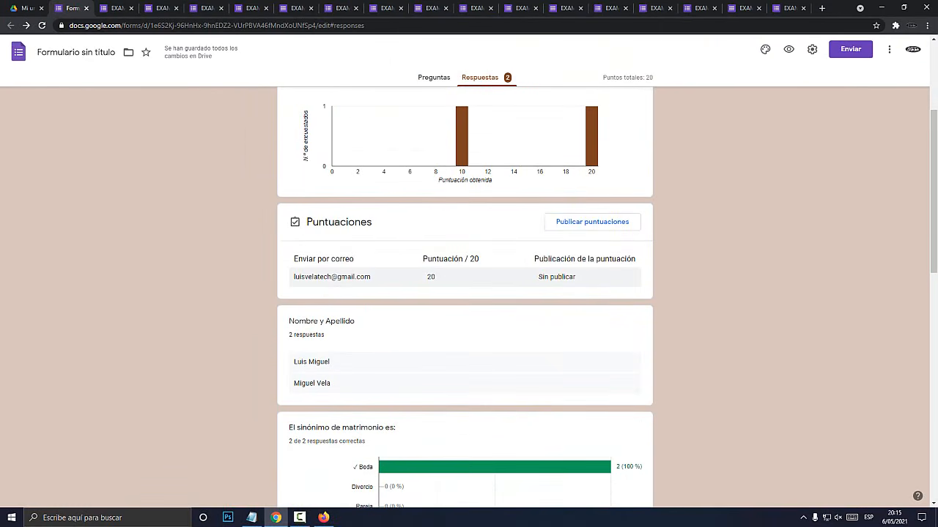
key(super+plus)
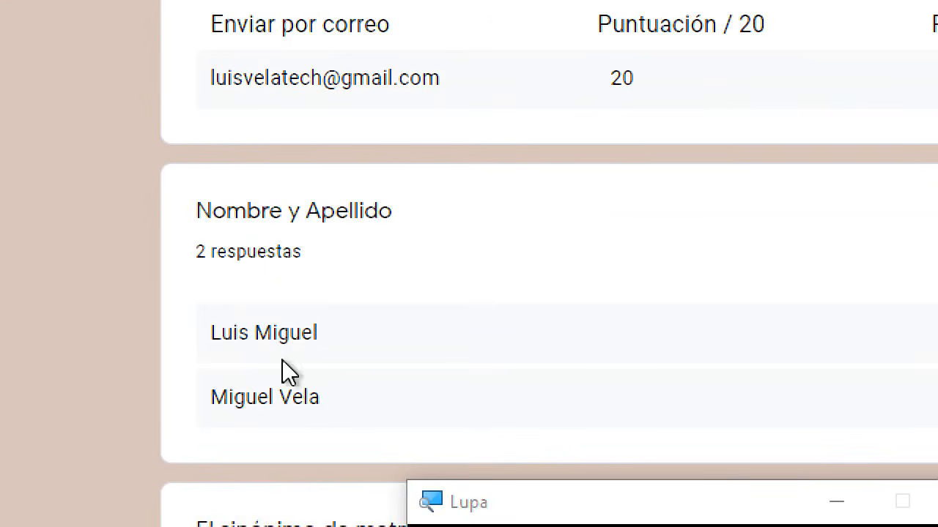
drag(333, 332, 208, 328)
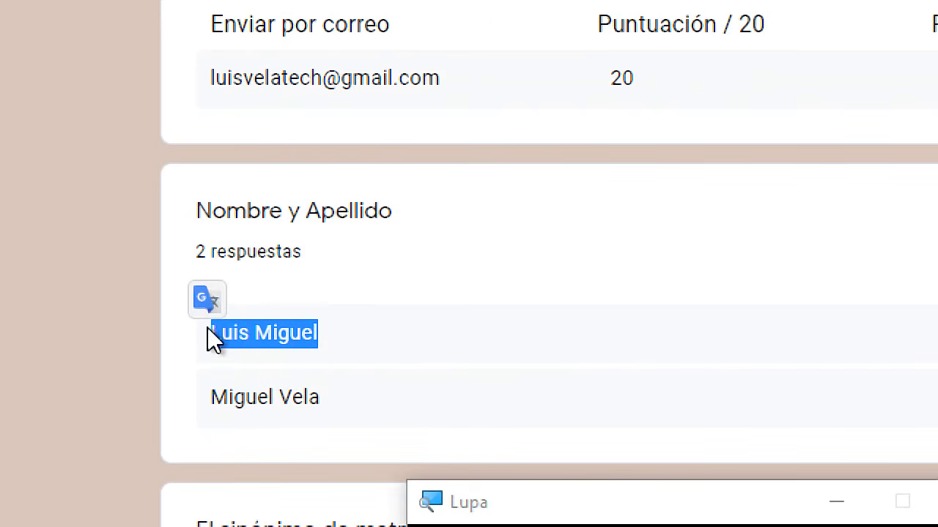
click(314, 329)
key(super+Escape)
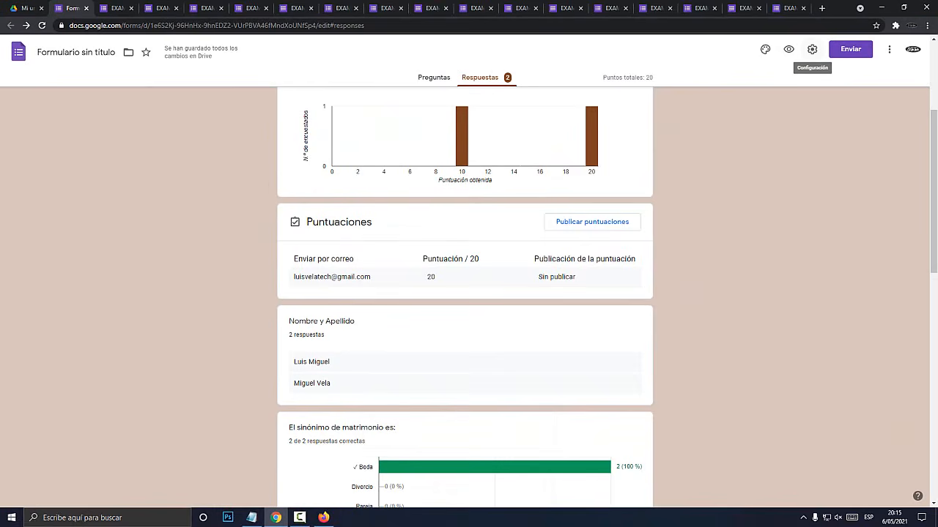
key(super+plus)
click(810, 44)
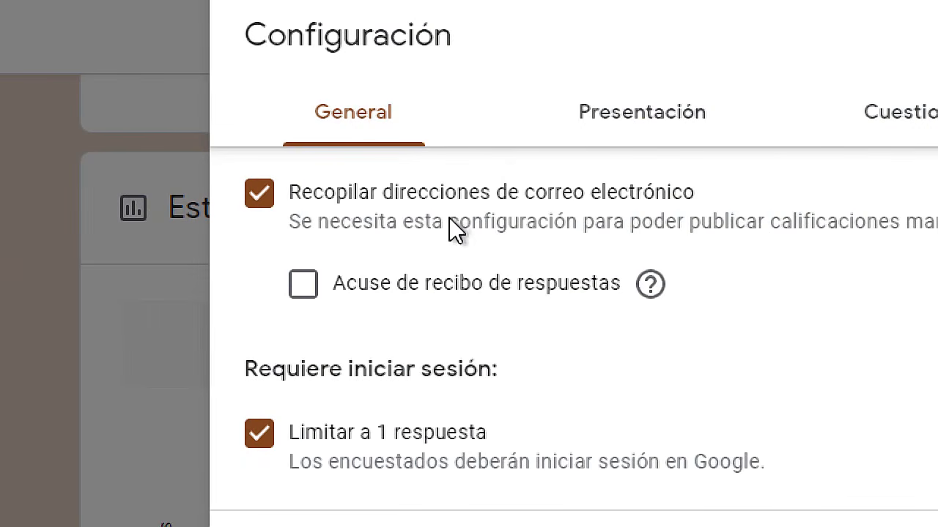
key(super+Escape)
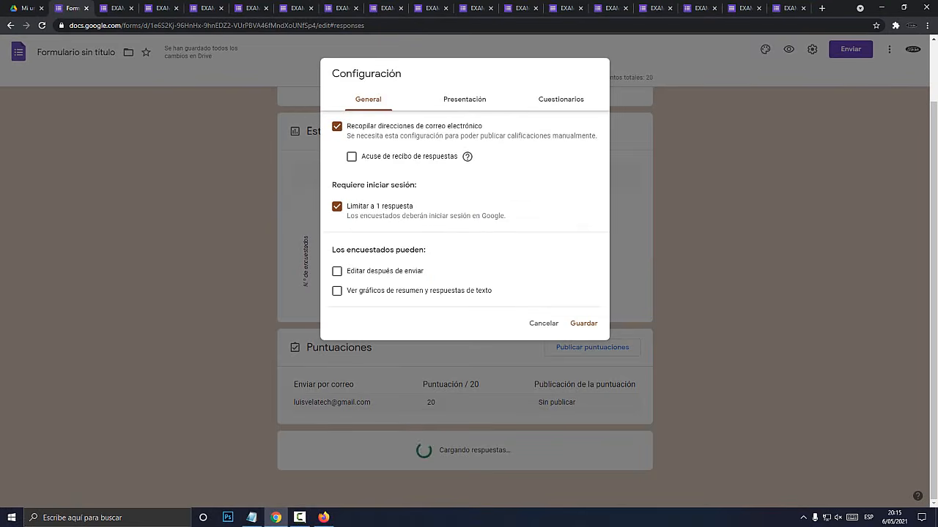
key(Escape)
scroll(464, 293, up, 2)
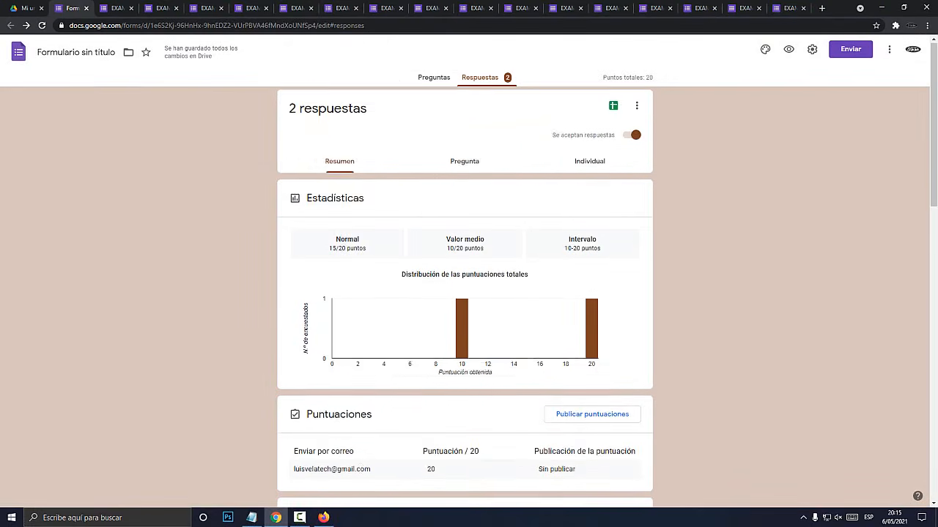
scroll(465, 293, down, 4)
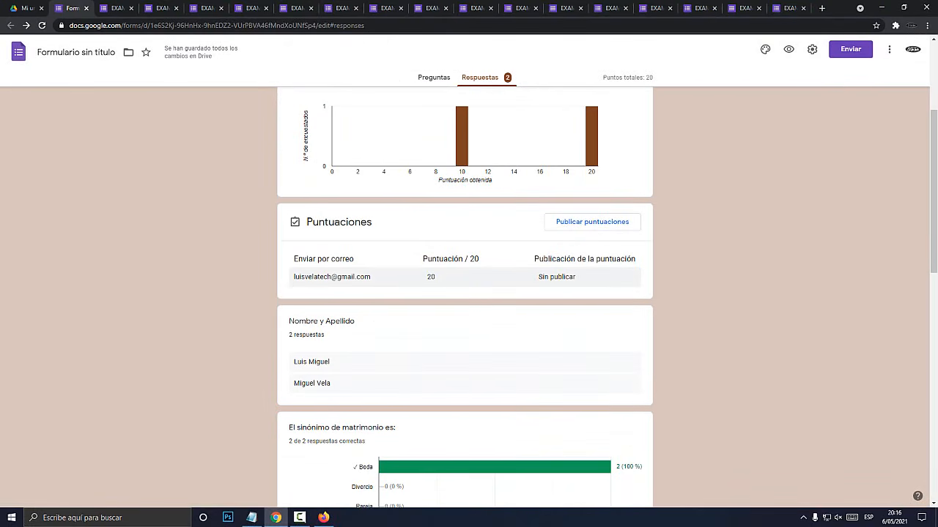
key(super+plus)
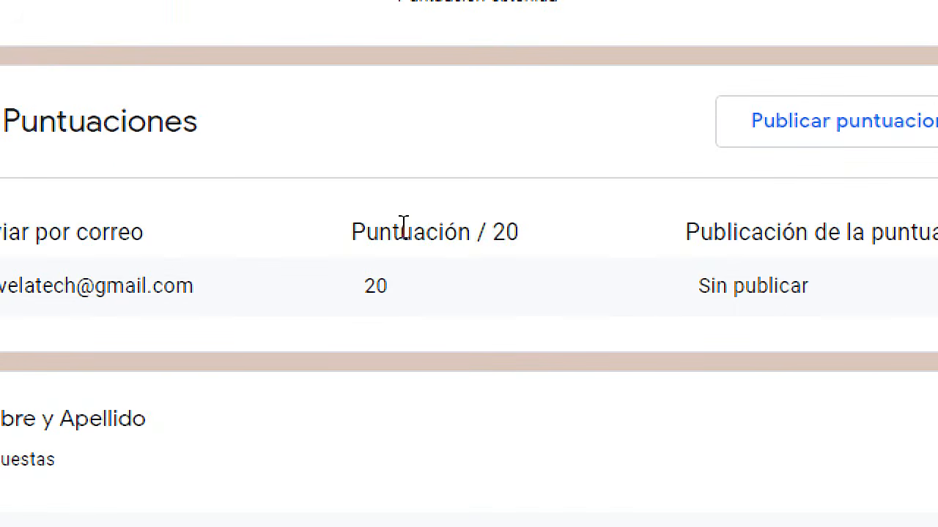
drag(351, 233, 537, 237)
key(super+Escape)
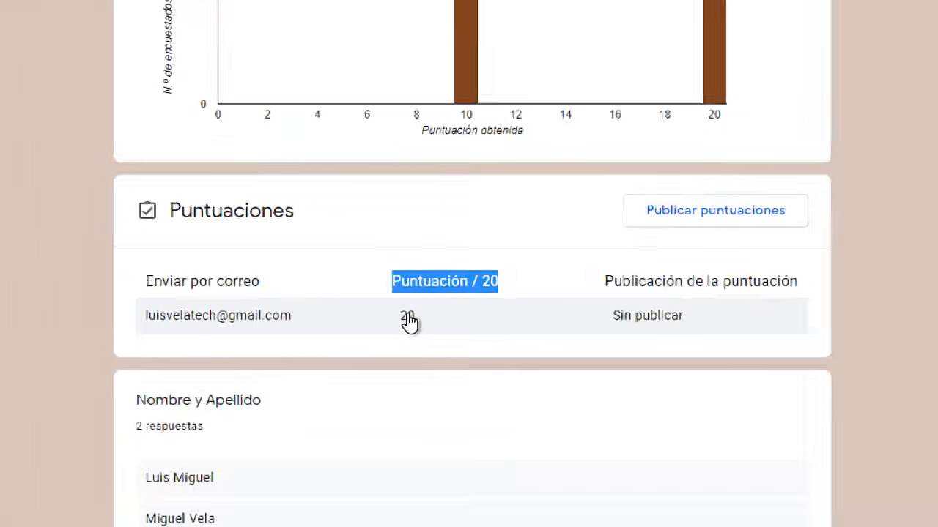
- Email and publish the quiz scores to all respondents, then bring Firefox forward
click(592, 221)
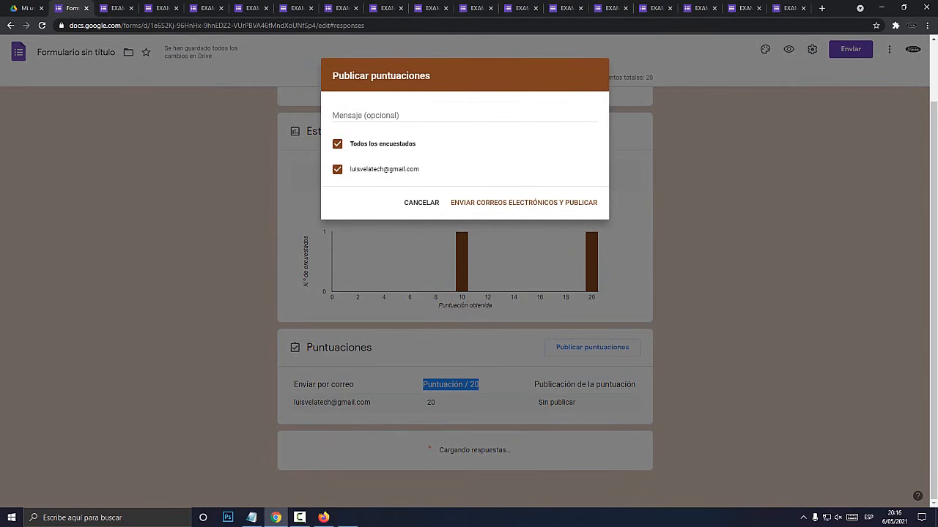
key(super+plus)
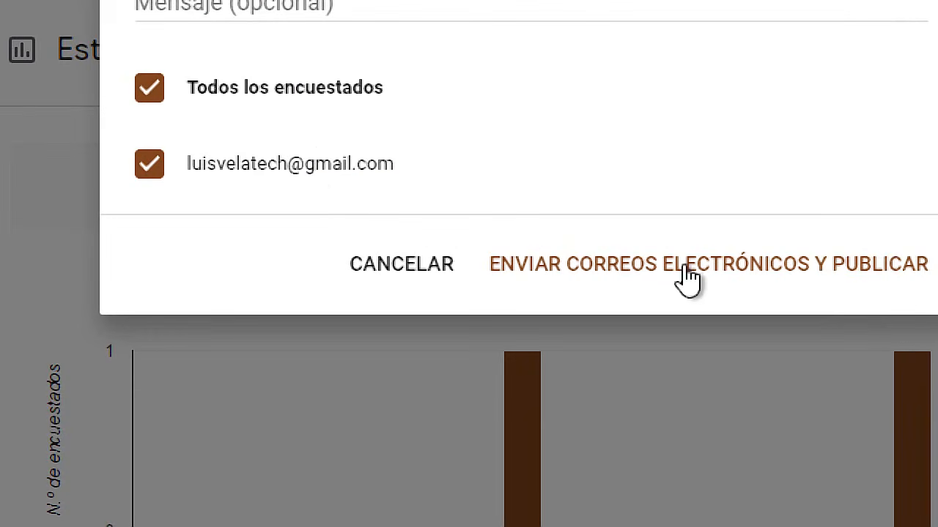
key(super+Escape)
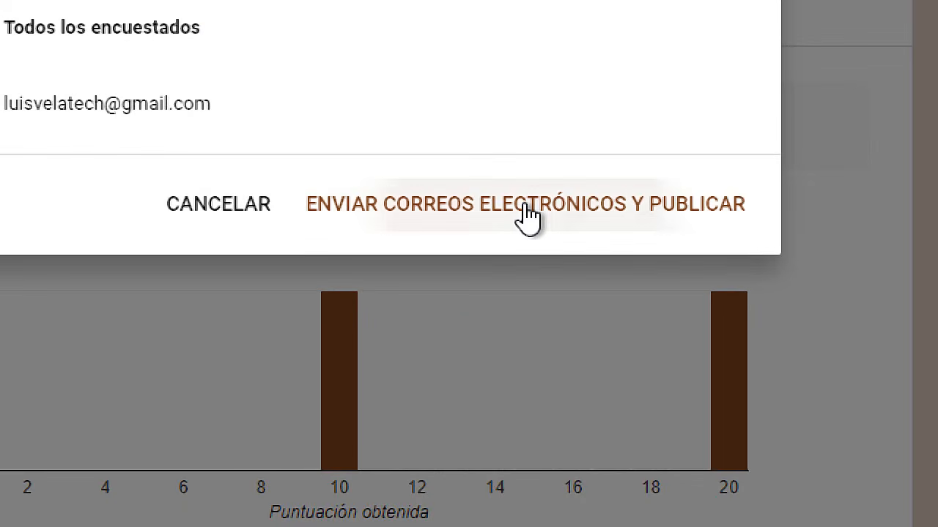
click(523, 203)
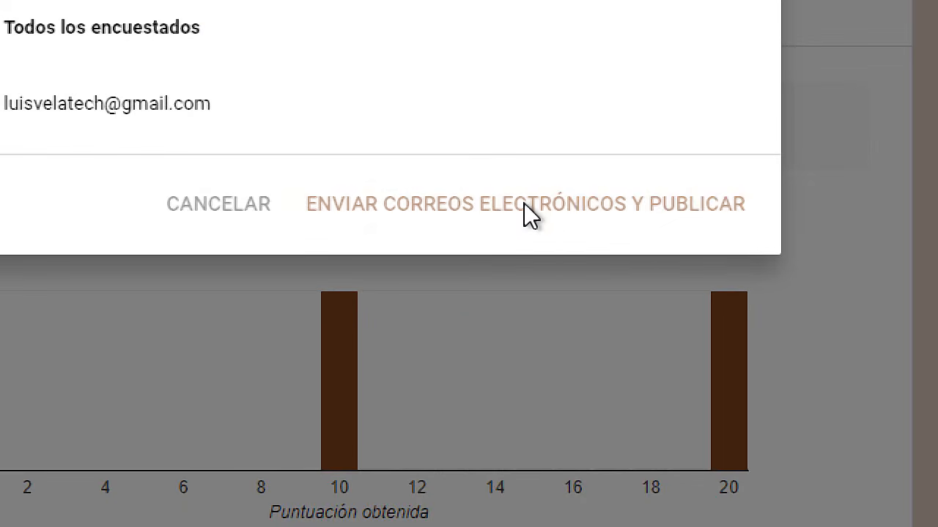
click(323, 518)
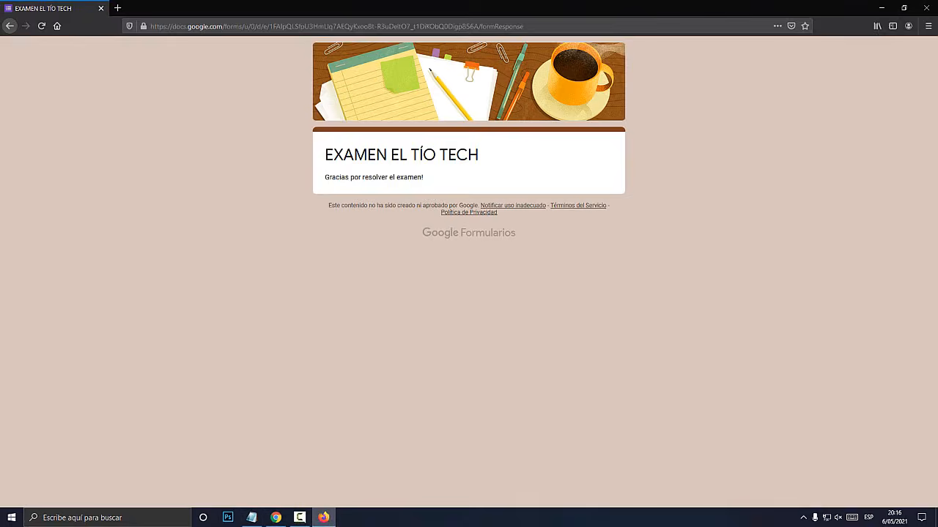
- Open gmail.com in a new tab and open the published-score email showing 20 / 20
click(117, 9)
text(gmail.com)
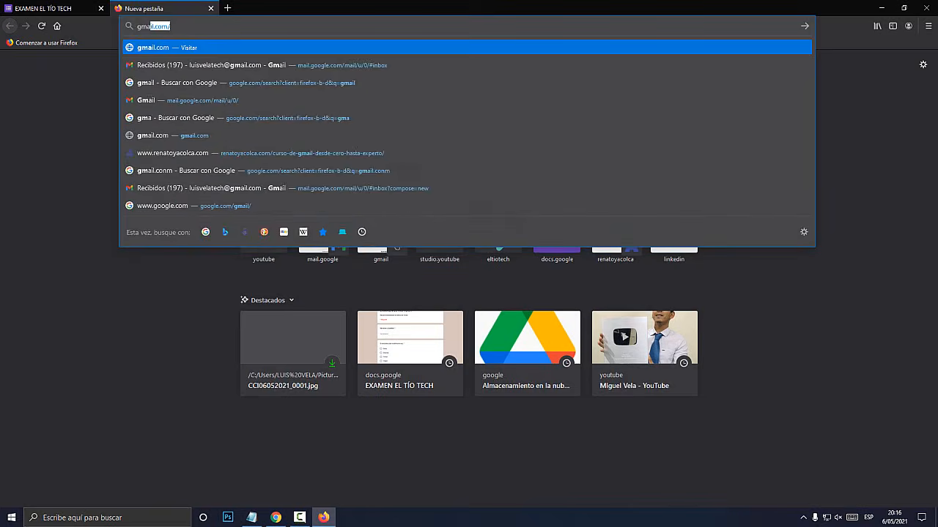
key(Return)
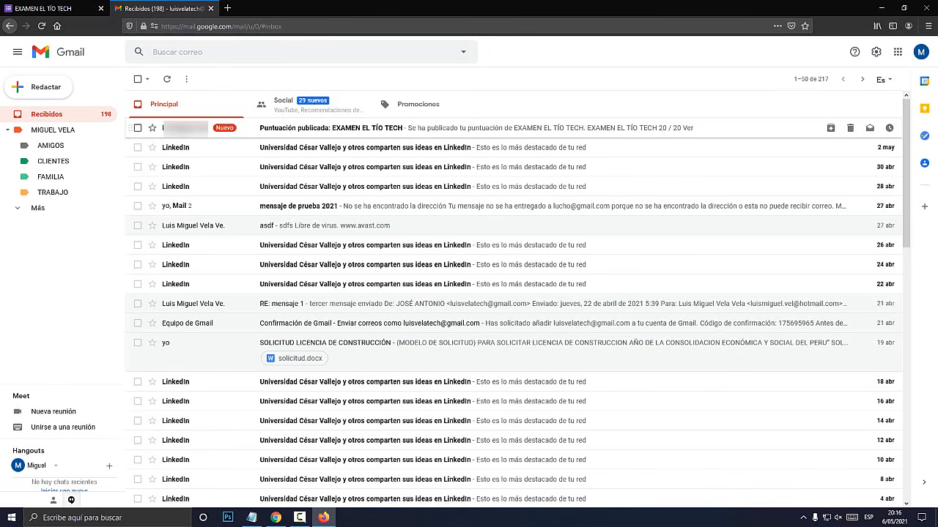
click(330, 127)
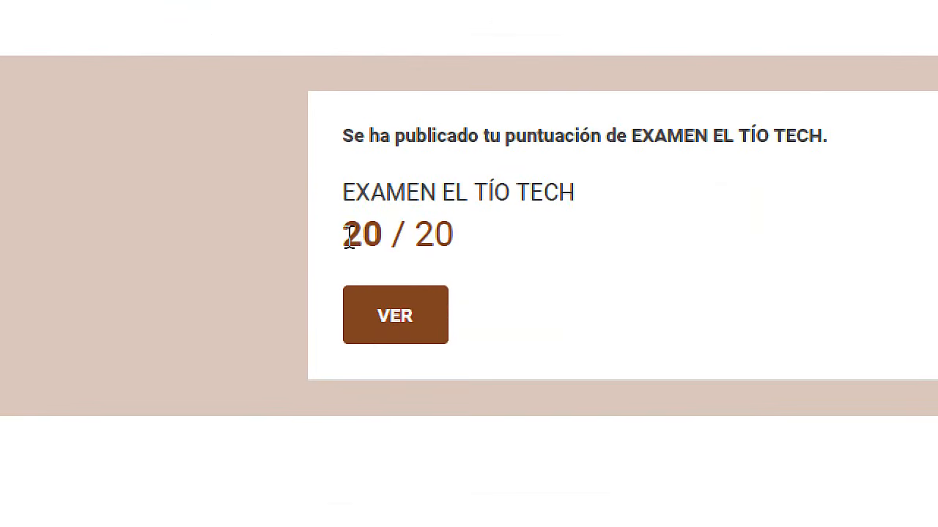
drag(349, 236, 469, 238)
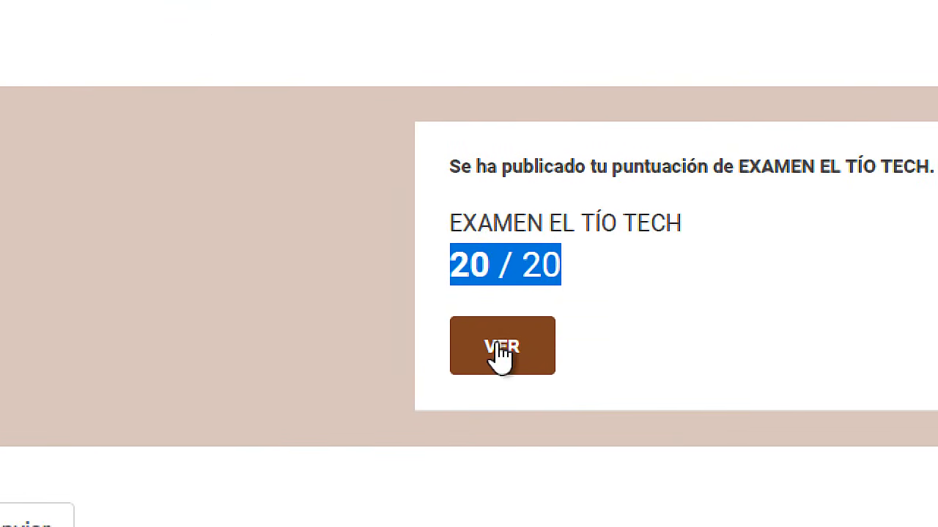
- View the graded quiz answers from the email and scroll through them
click(495, 344)
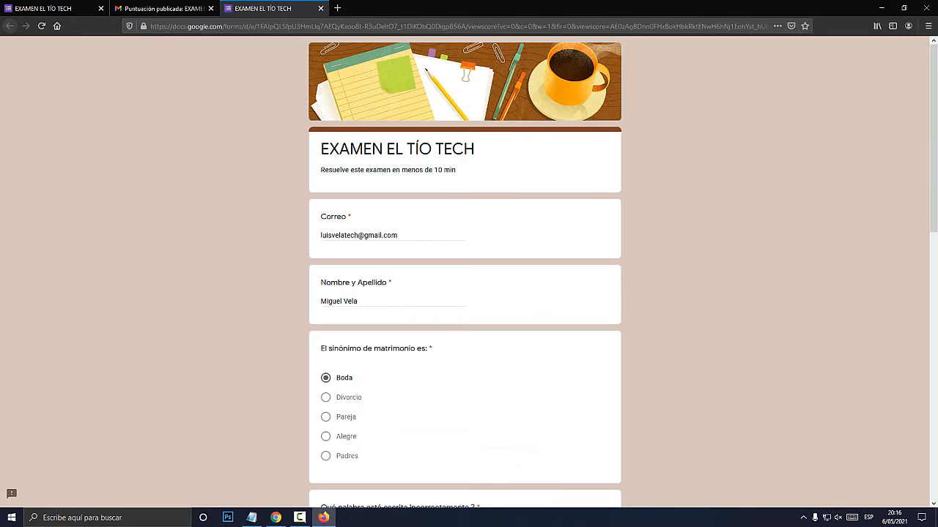
scroll(465, 294, down, 9)
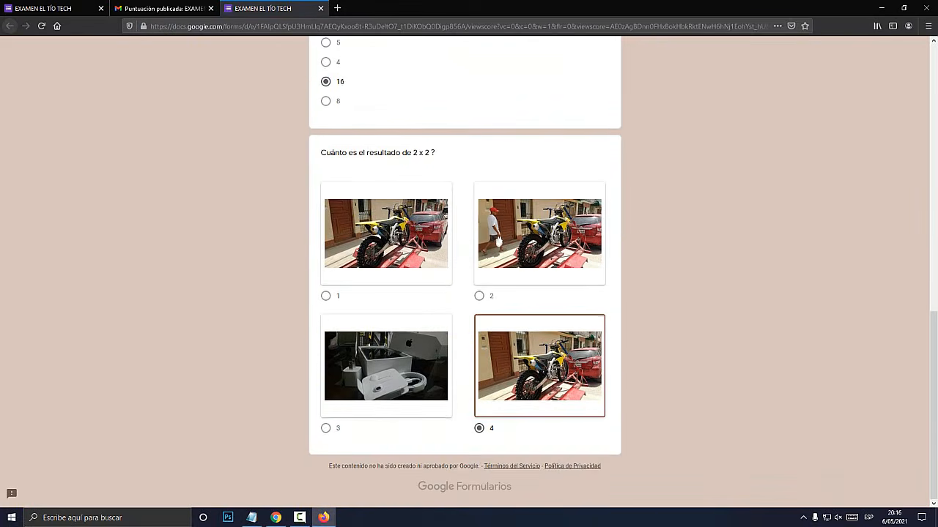
scroll(464, 293, up, 5)
scroll(464, 293, down, 5)
key(super+plus)
key(super+plus)
key(super+plus)
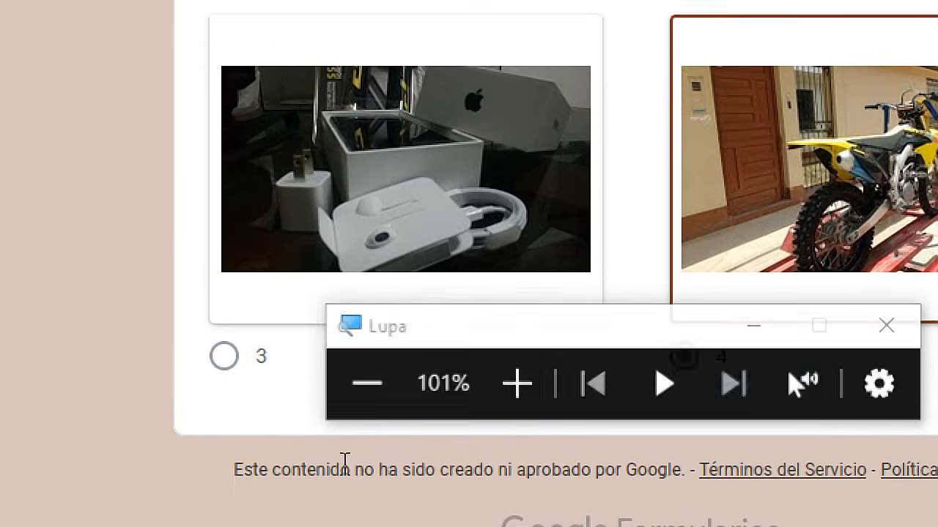
key(super+Escape)
scroll(464, 293, up, 10)
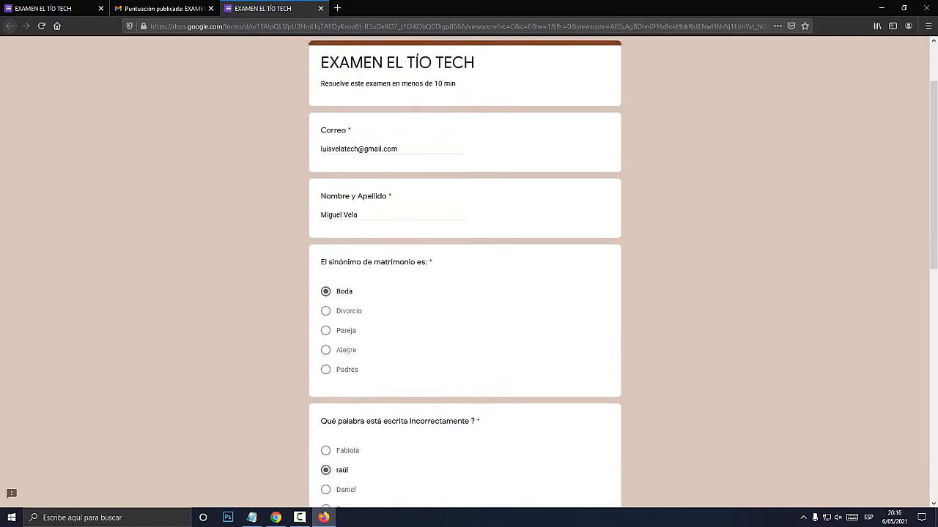
scroll(465, 293, down, 3)
scroll(464, 293, down, 6)
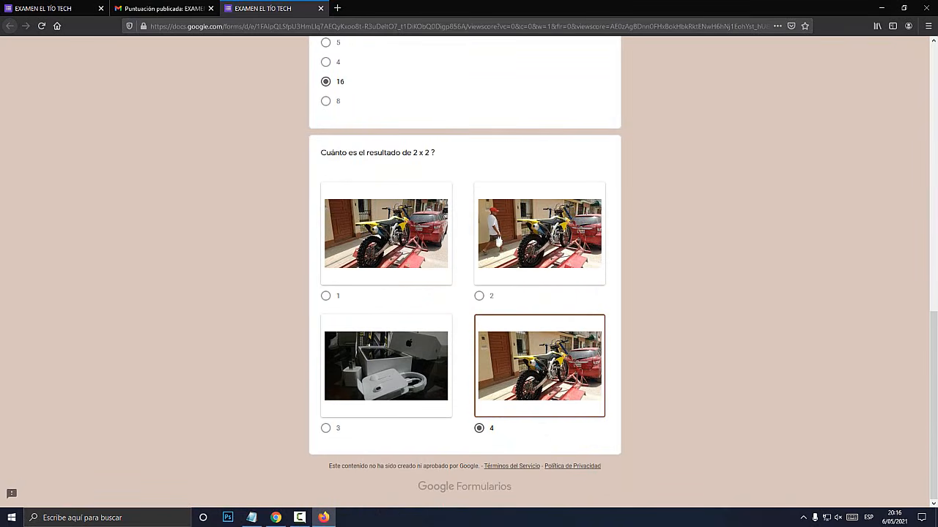
- Return to the form's responses in Chrome and switch to the per-question view
click(276, 518)
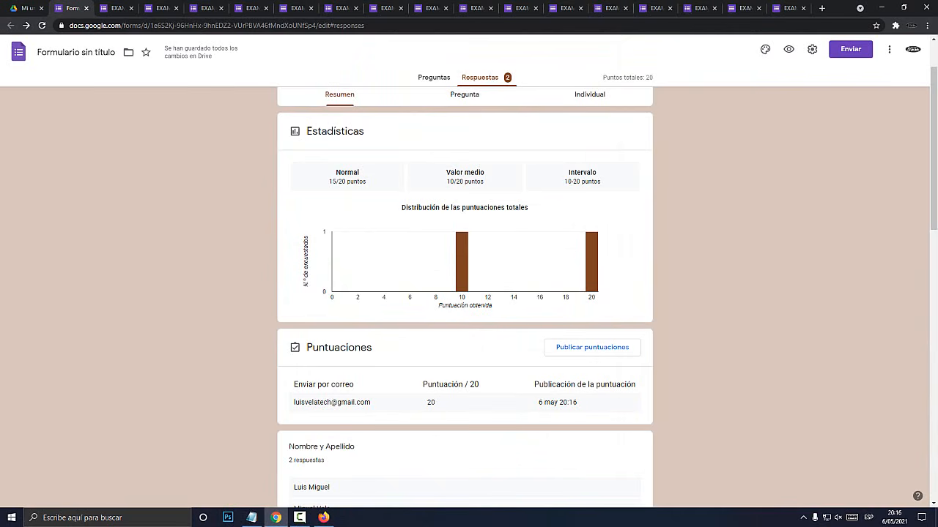
scroll(464, 293, up, 1)
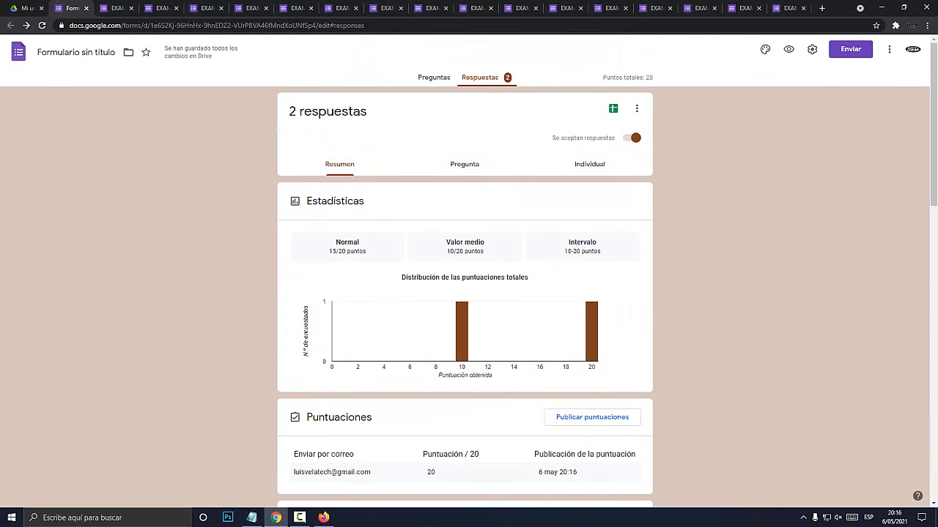
scroll(464, 293, down, 4)
scroll(464, 293, up, 2)
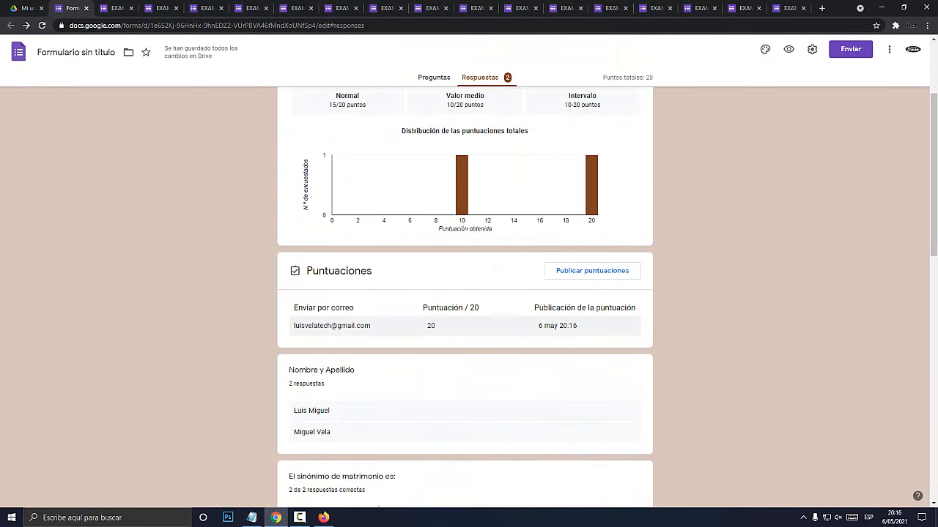
scroll(464, 294, up, 2)
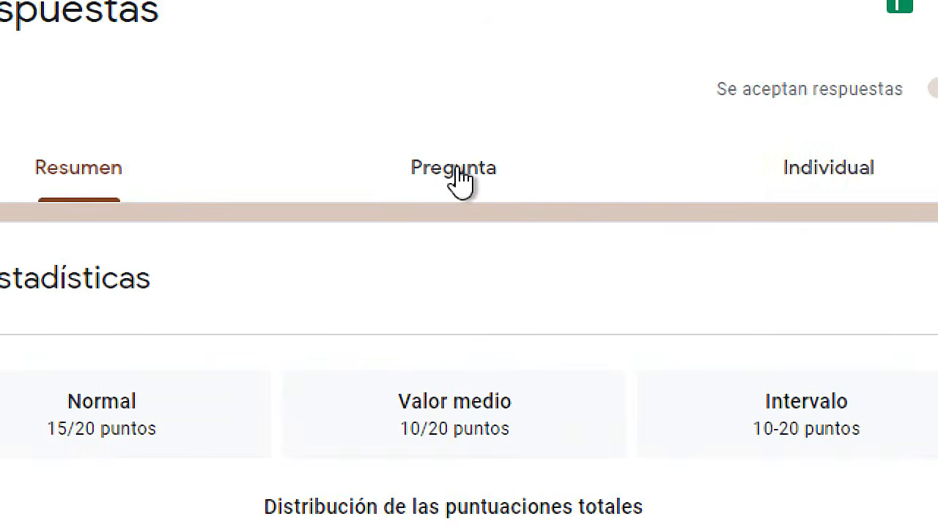
click(466, 168)
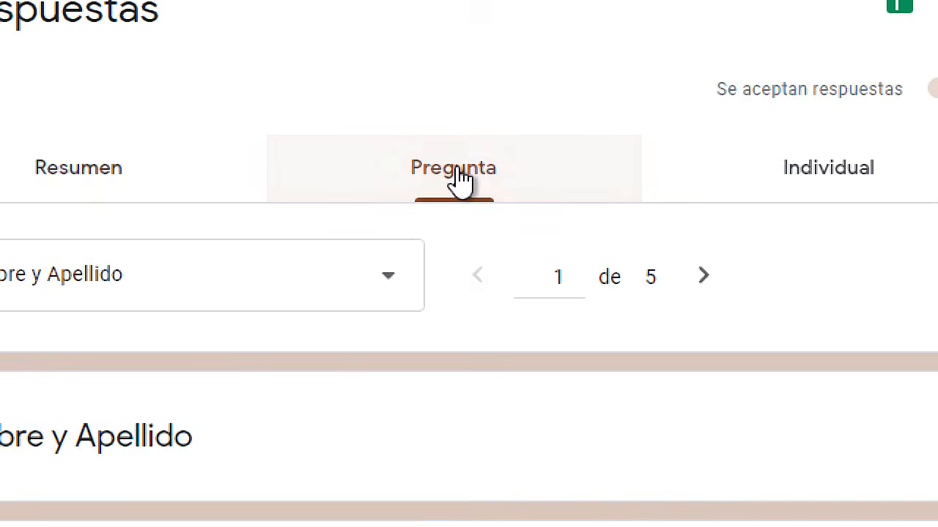
- Review graded answers for the synonym, misspelled-word, 4 x 4 and 2 x 2 questions
click(362, 203)
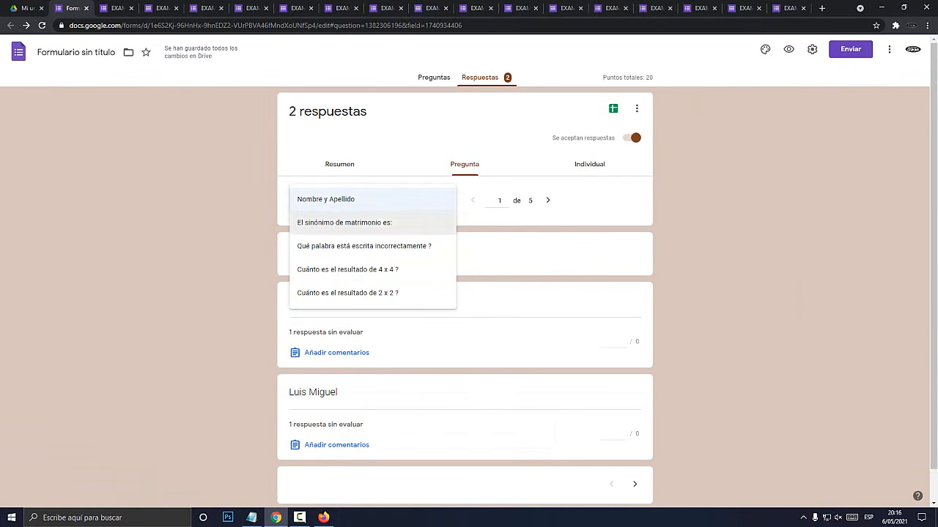
click(337, 223)
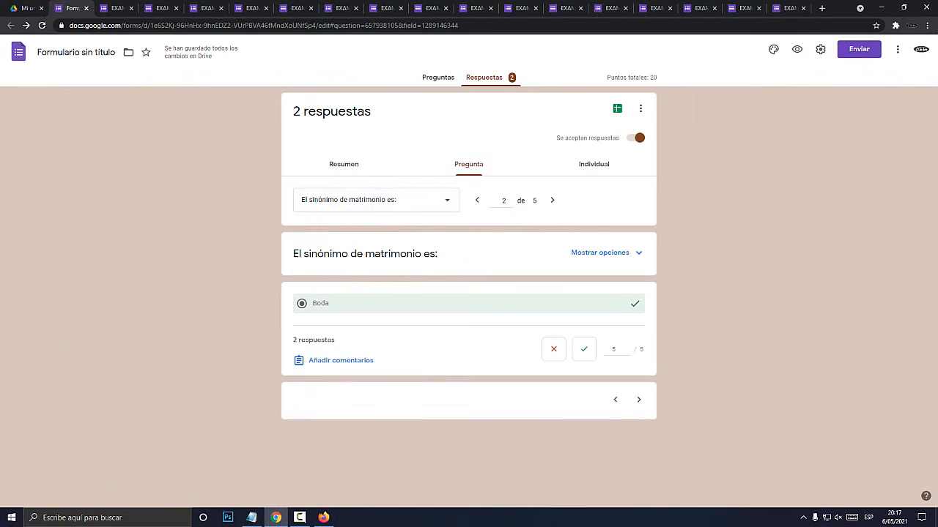
click(362, 200)
click(358, 221)
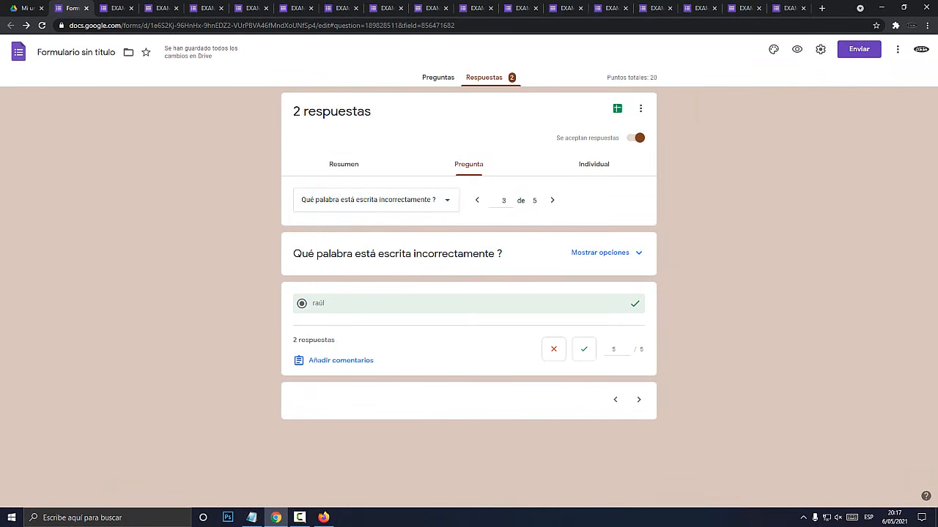
click(373, 200)
click(362, 222)
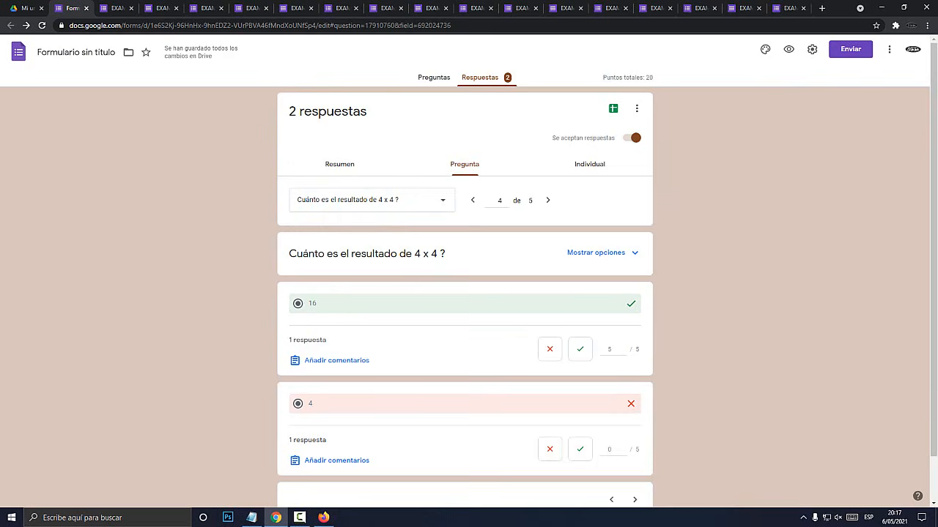
scroll(464, 293, down, 2)
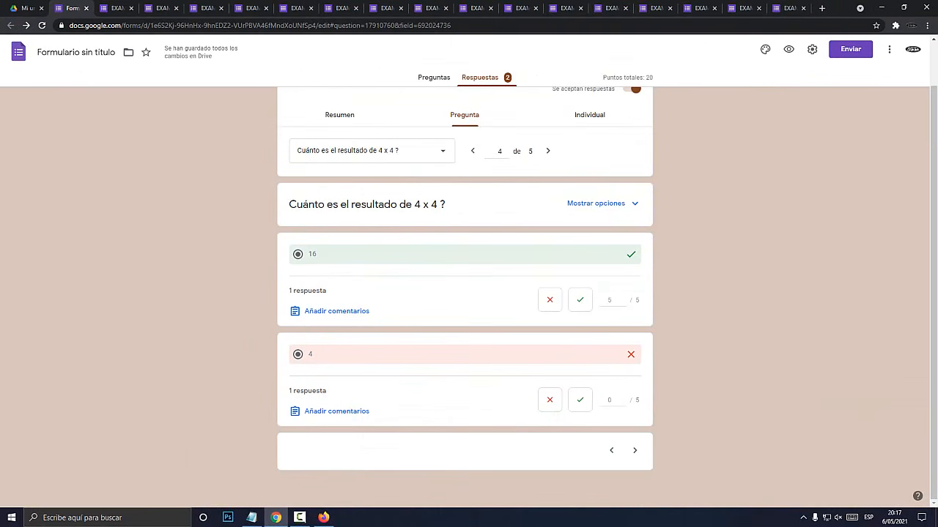
click(362, 151)
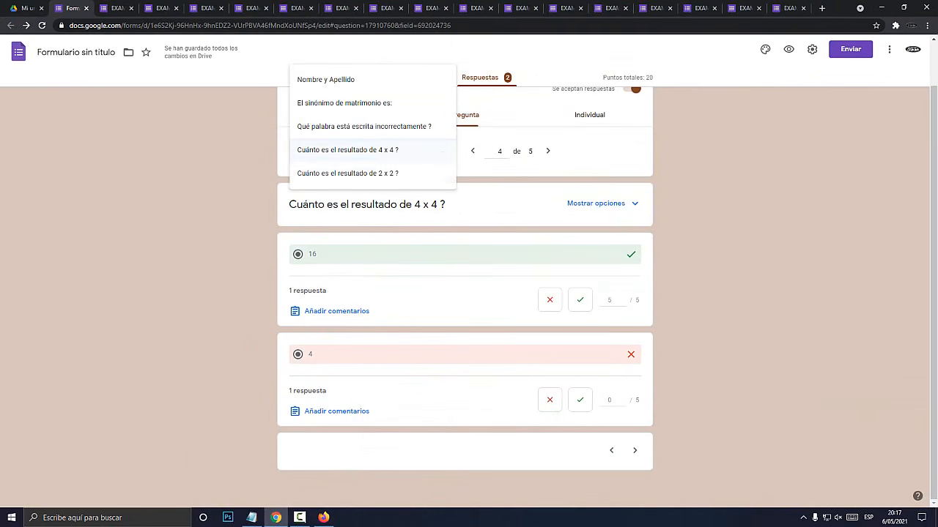
key(super+plus)
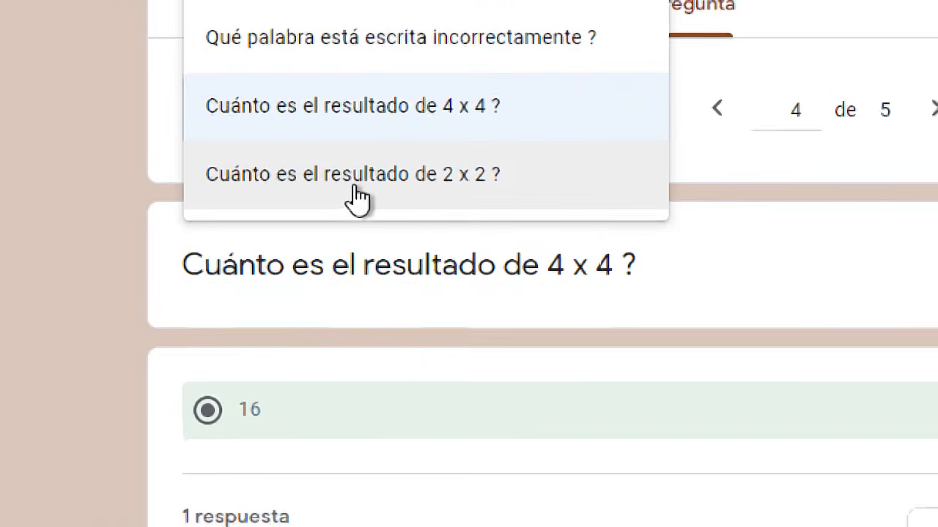
key(super+Escape)
click(348, 173)
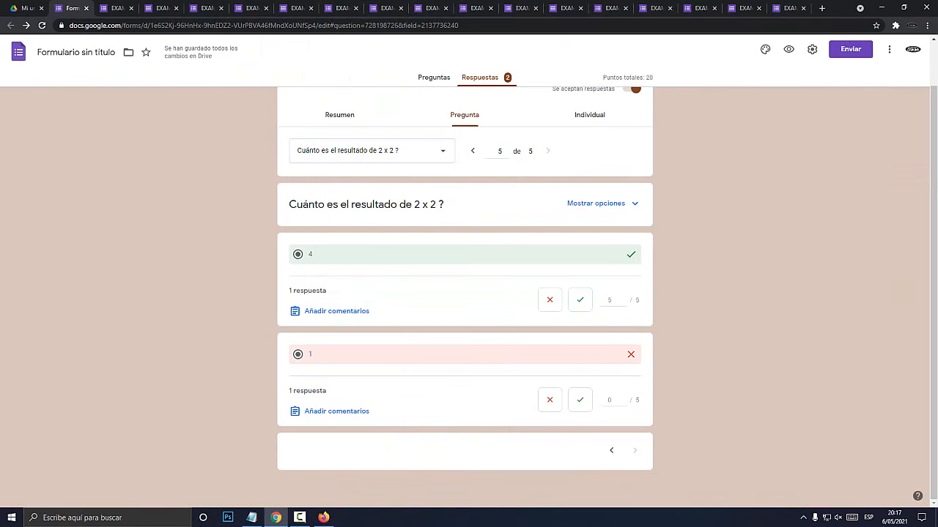
click(590, 115)
- Show the second respondent's graded answers in the individual responses view
click(344, 199)
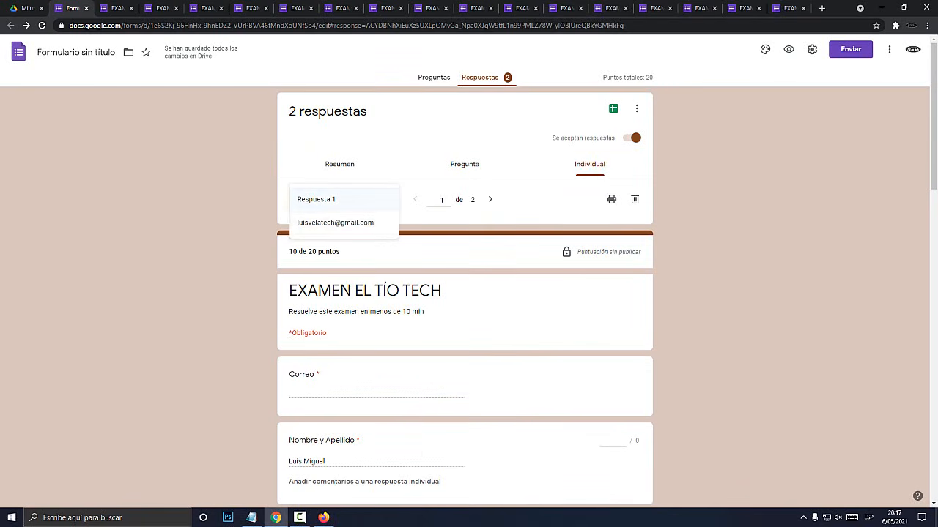
click(335, 223)
scroll(465, 297, down, 4)
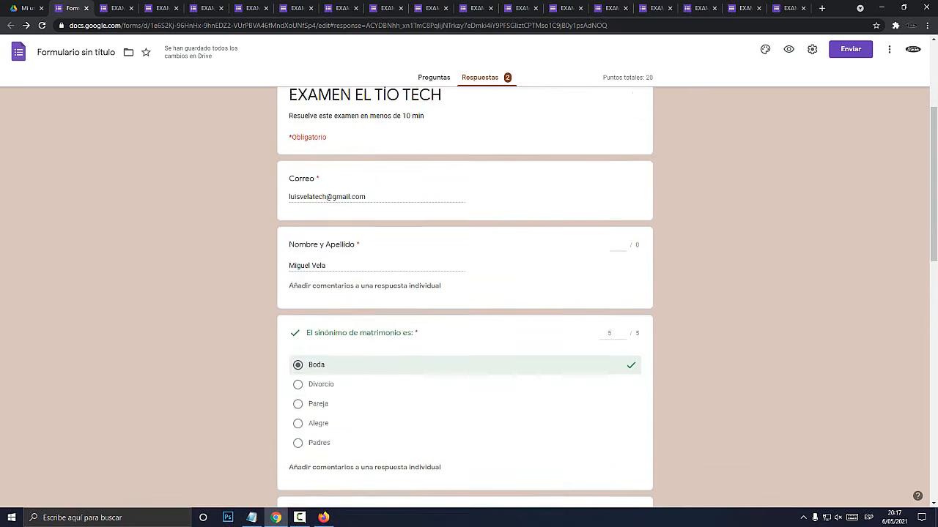
scroll(465, 297, down, 12)
scroll(464, 297, up, 10)
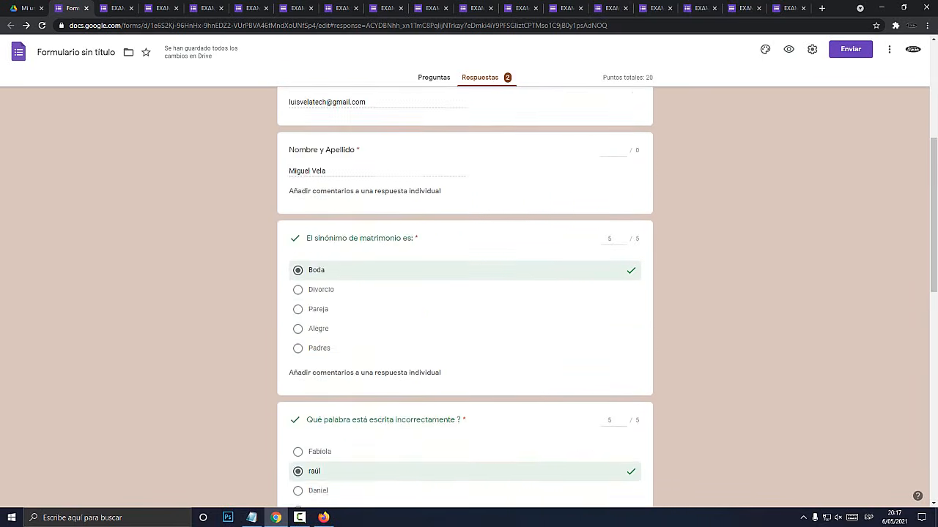
scroll(464, 296, up, 4)
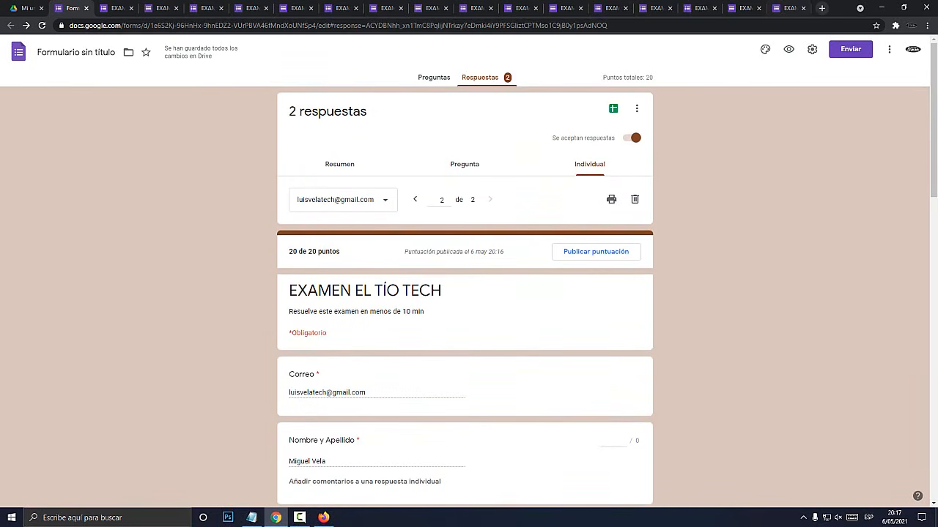
- Open the quiz's forms.gle link in a new Chrome tab
click(822, 8)
text(https://forms.gle/uPPbF1ZgnEWmq5Gr5)
key(Return)
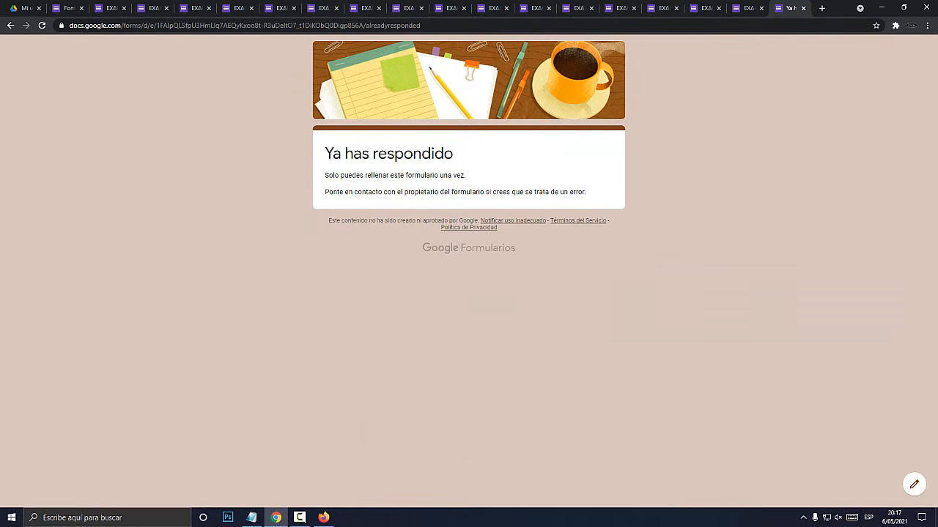
- Open the quiz link in a new Firefox tab, then return to Chrome's form responses
click(324, 518)
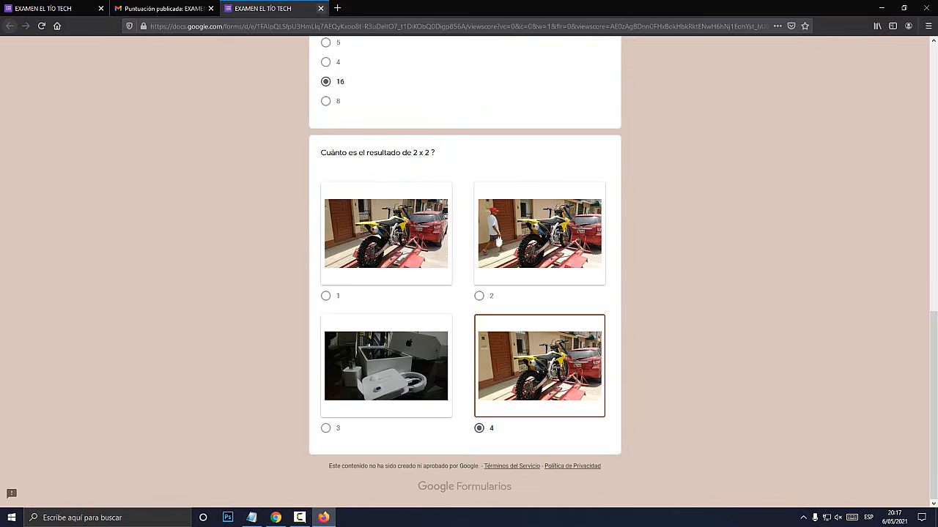
click(337, 8)
text(https://forms.gle/uPPbF1ZgnEWmq5Gr5)
key(Return)
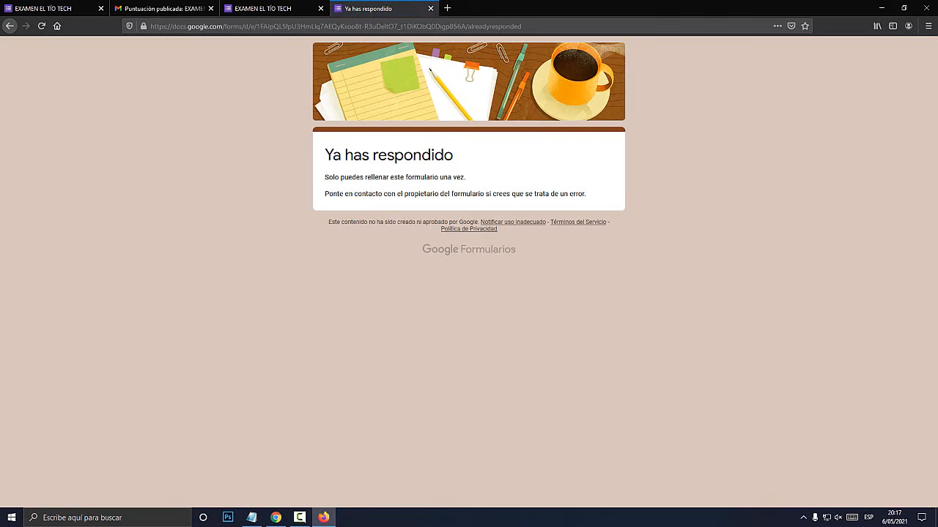
click(276, 518)
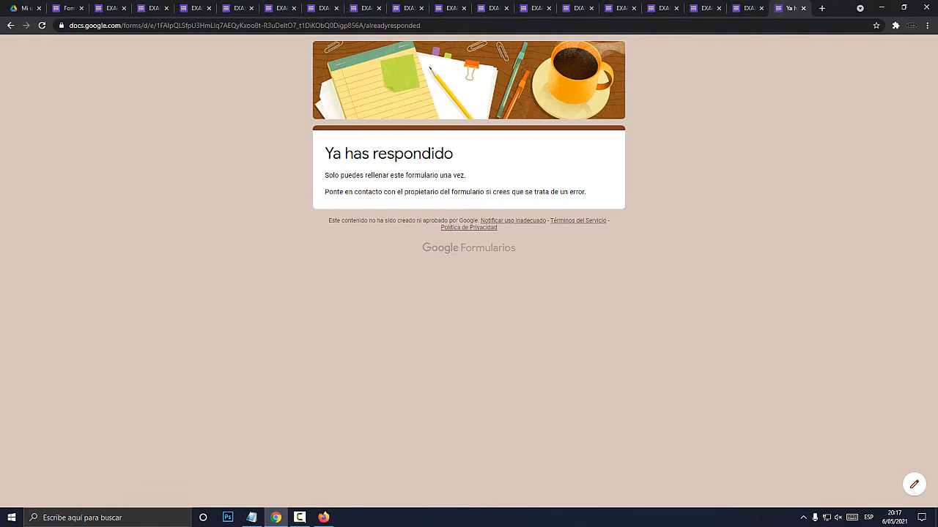
click(68, 8)
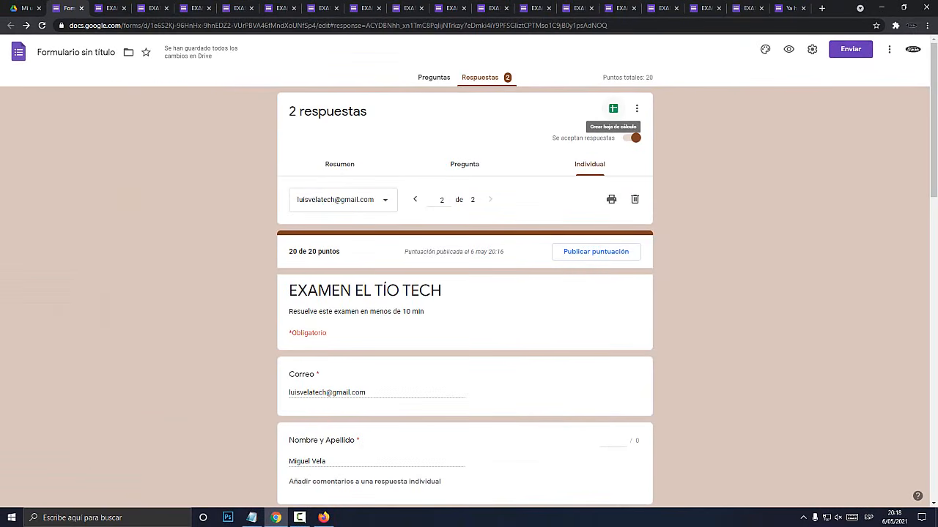
- Create a new linked responses spreadsheet and review its two scored response rows
key(super+plus)
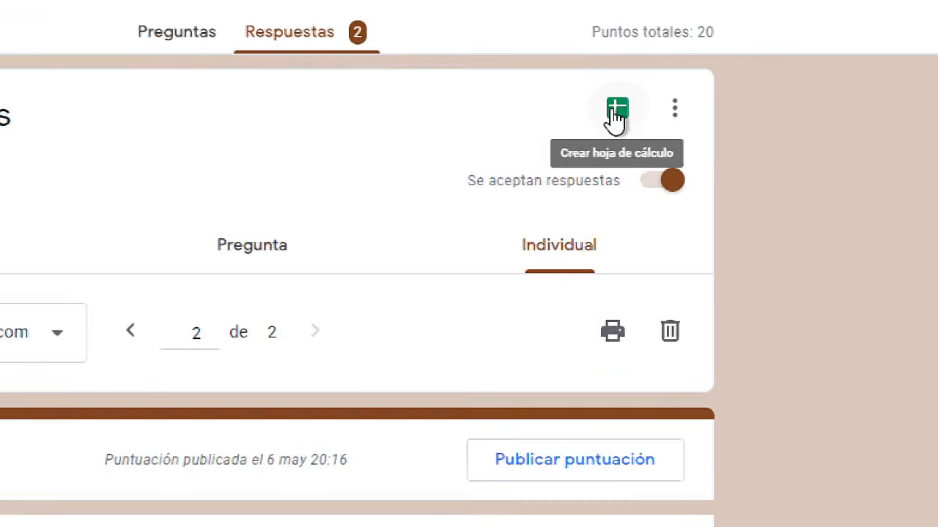
key(super+Escape)
click(613, 109)
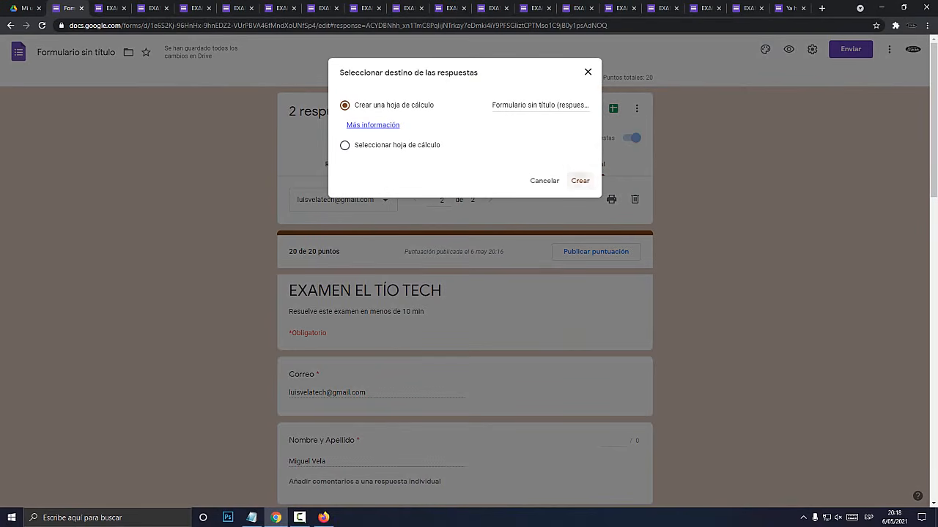
click(579, 181)
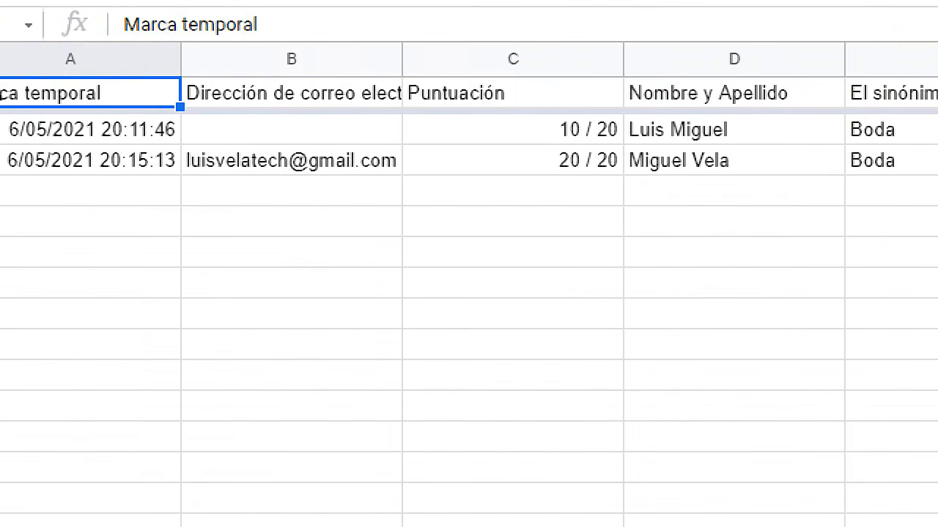
click(121, 129)
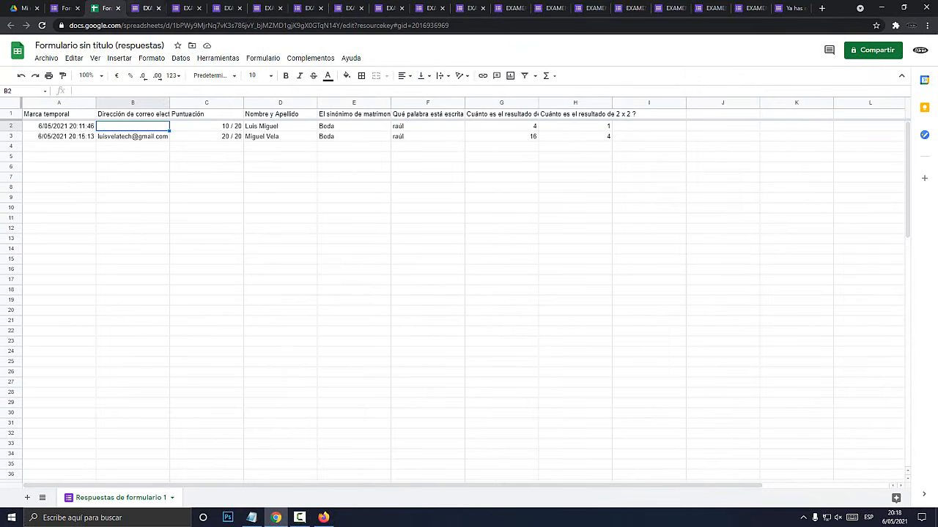
click(64, 8)
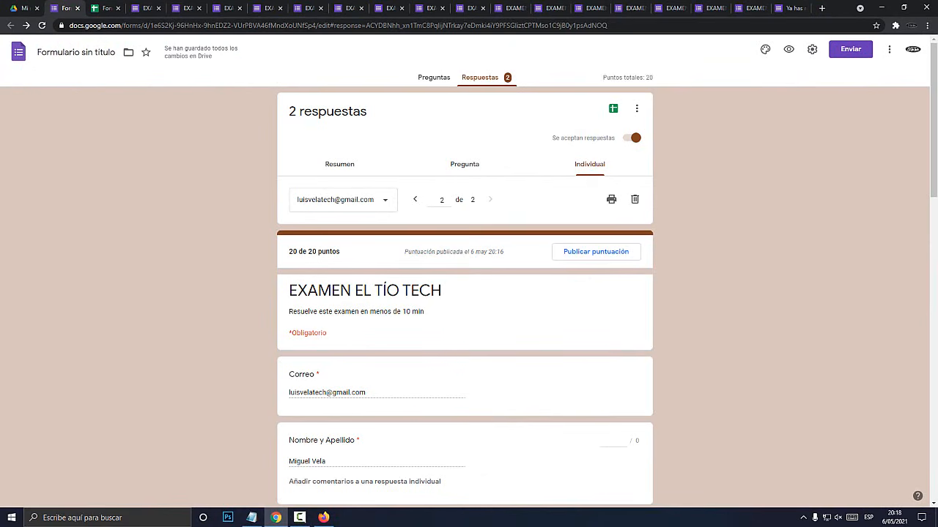
- Review the summary's score statistics, distribution chart and Puntuaciones table, and check Settings
click(339, 164)
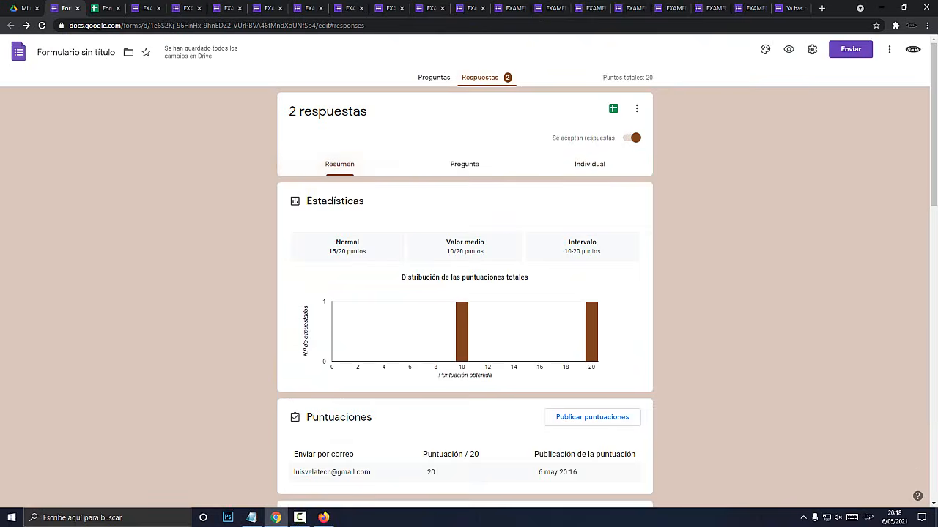
scroll(464, 293, down, 3)
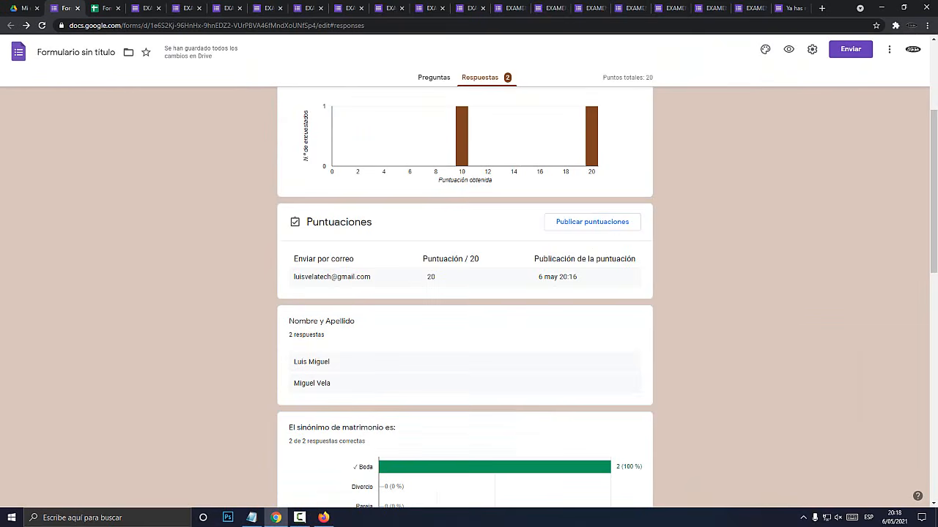
scroll(464, 293, down, 2)
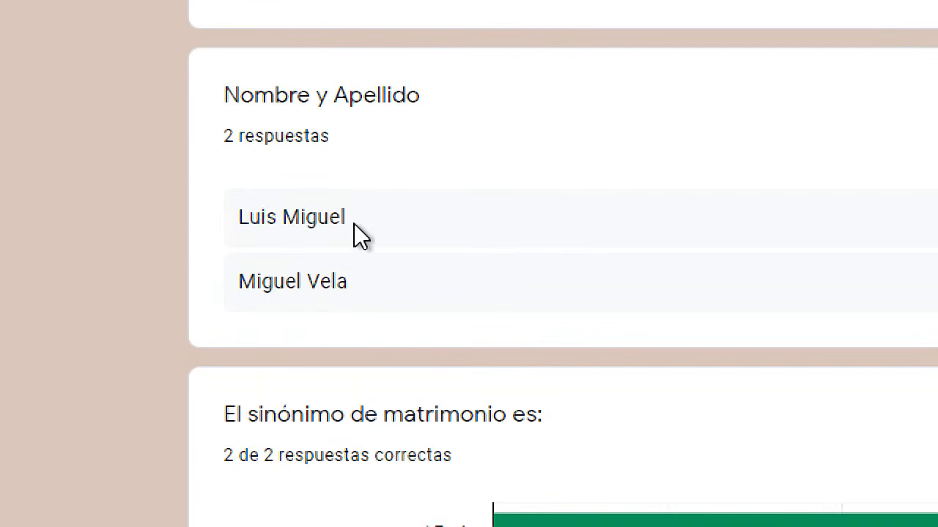
drag(333, 269, 284, 263)
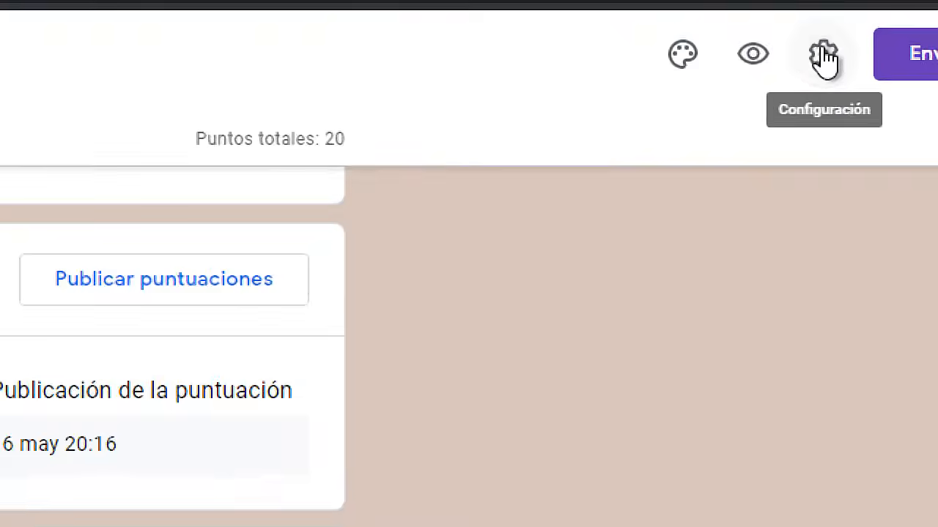
click(812, 49)
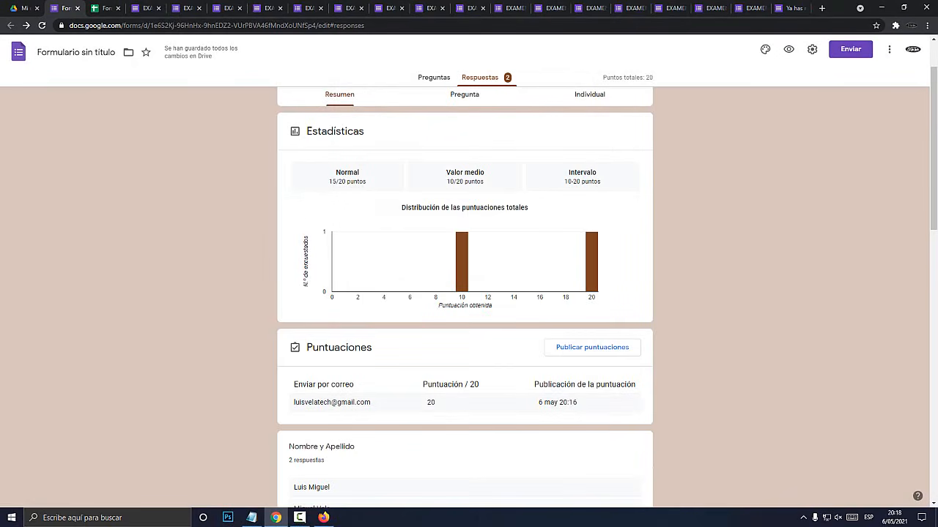
scroll(465, 293, down, 1)
scroll(465, 293, down, 4)
scroll(464, 293, up, 3)
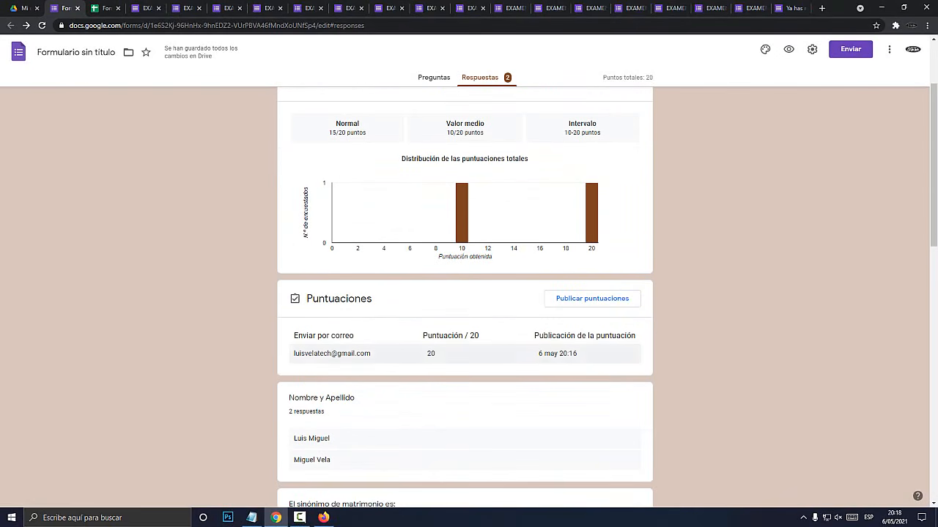
scroll(464, 293, up, 2)
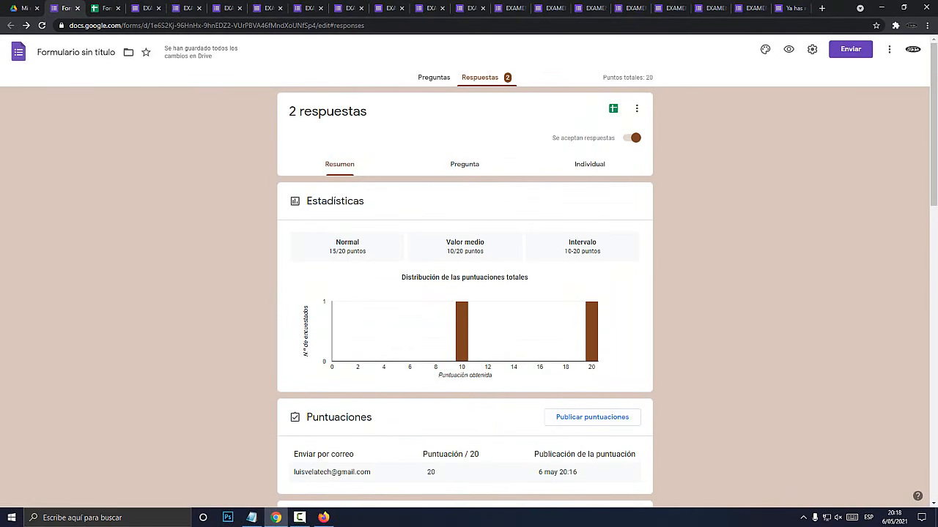